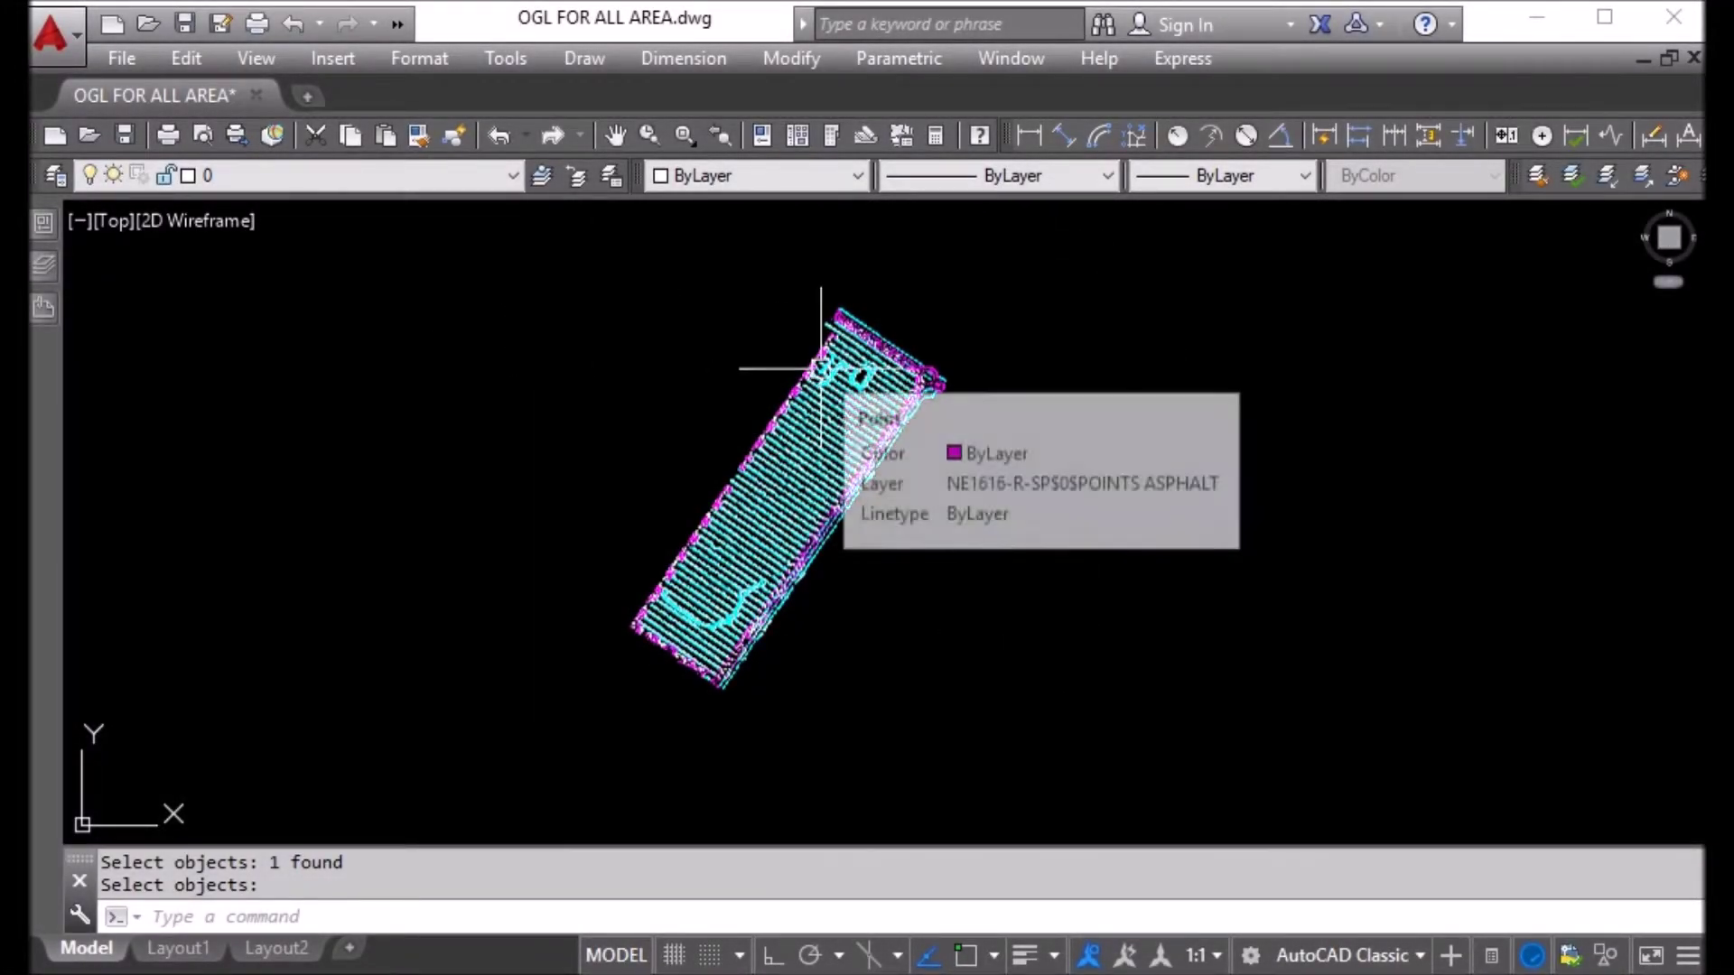
Step: Look over the survey points in model space and switch to Layout1
scroll(950, 575, up, 2)
scroll(785, 241, up, 3)
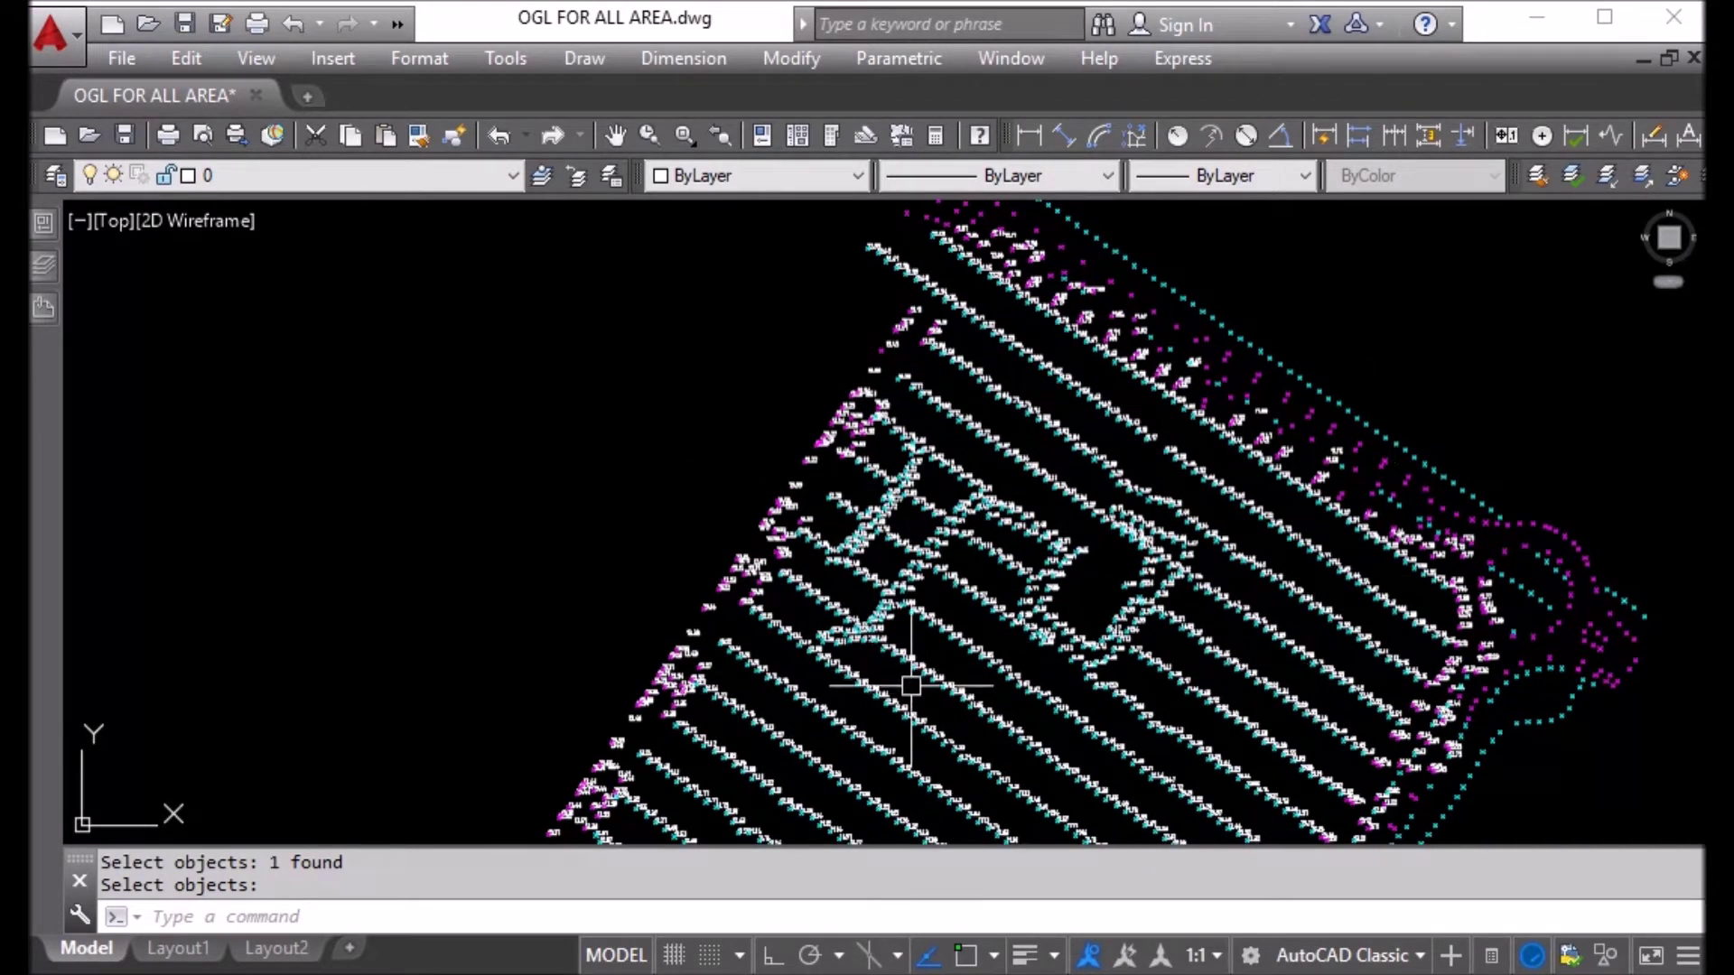
scroll(509, 466, down, 3)
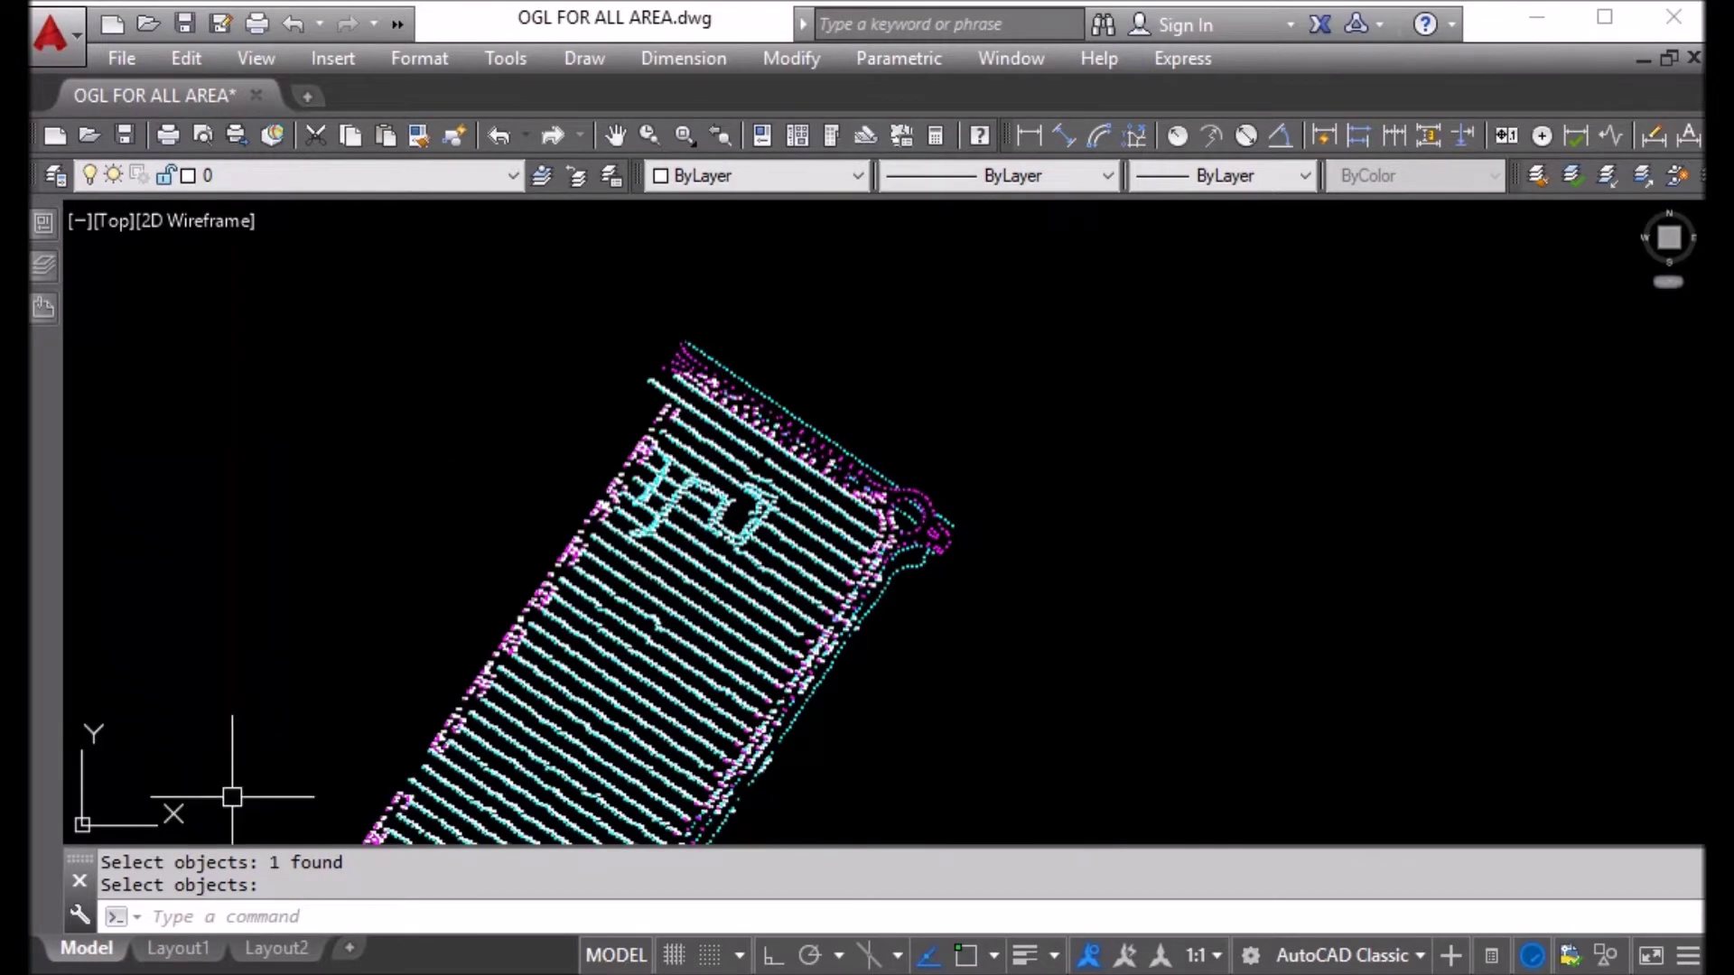
click(178, 948)
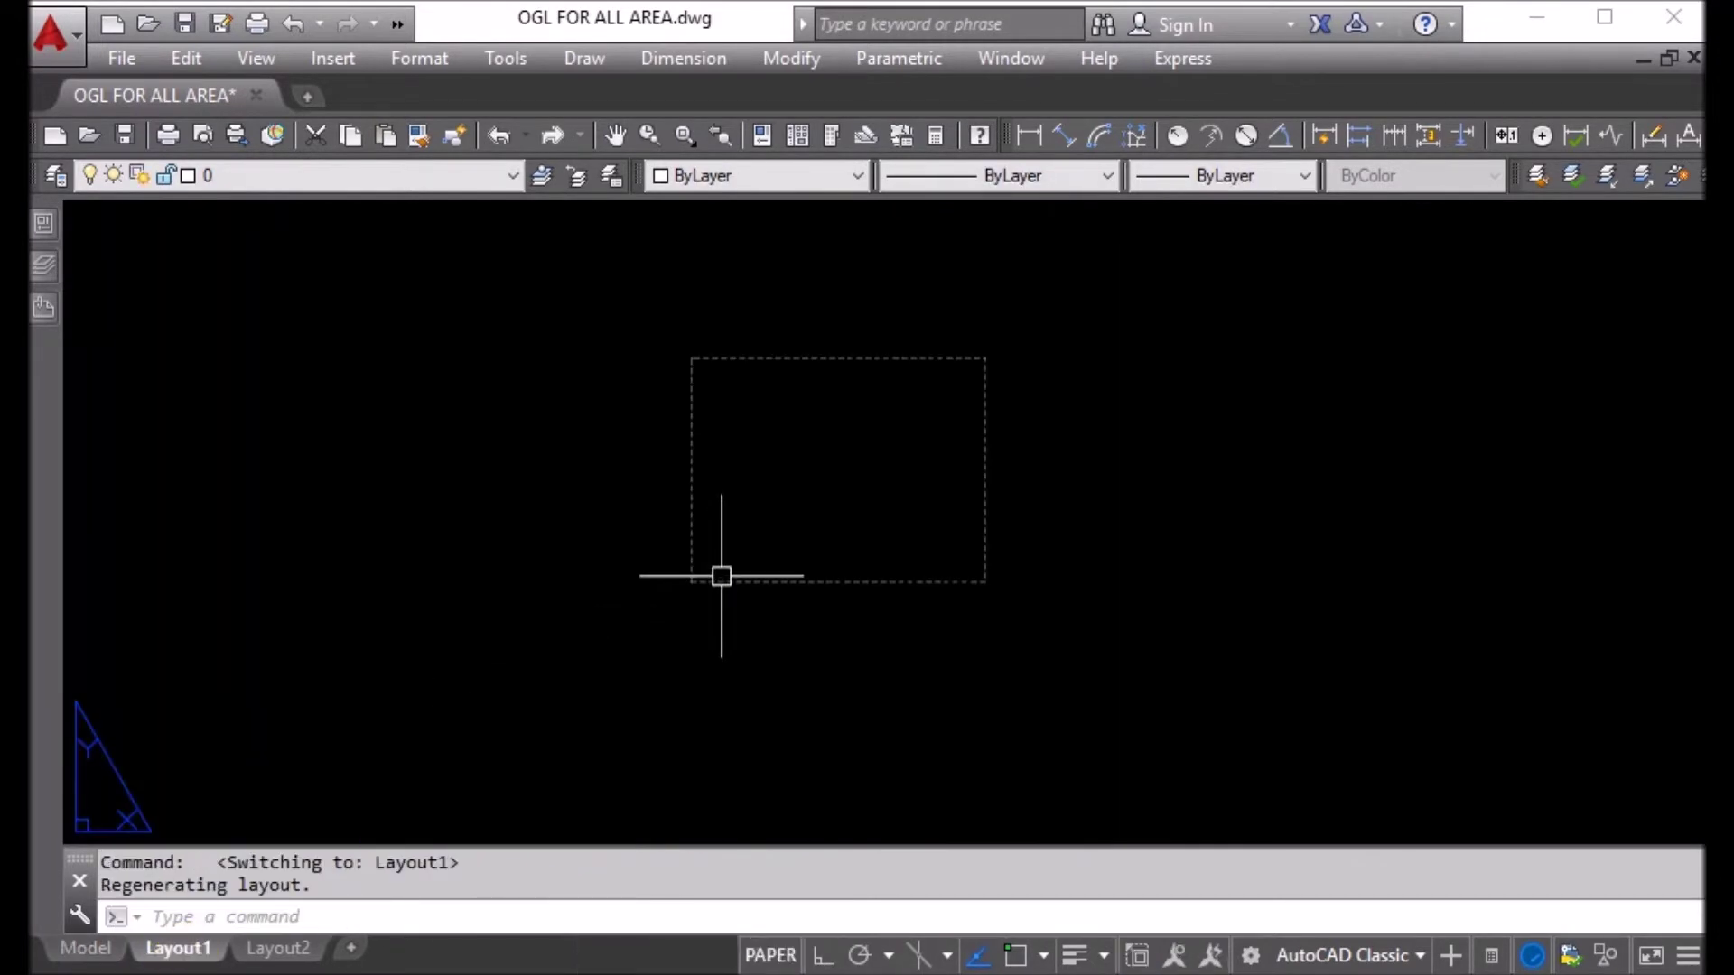
Step: Insert the ISO A3 Size(mm) title block into Layout1 with MVSETUP, declining to create a drawing named iso_a3.dwg
click(1162, 304)
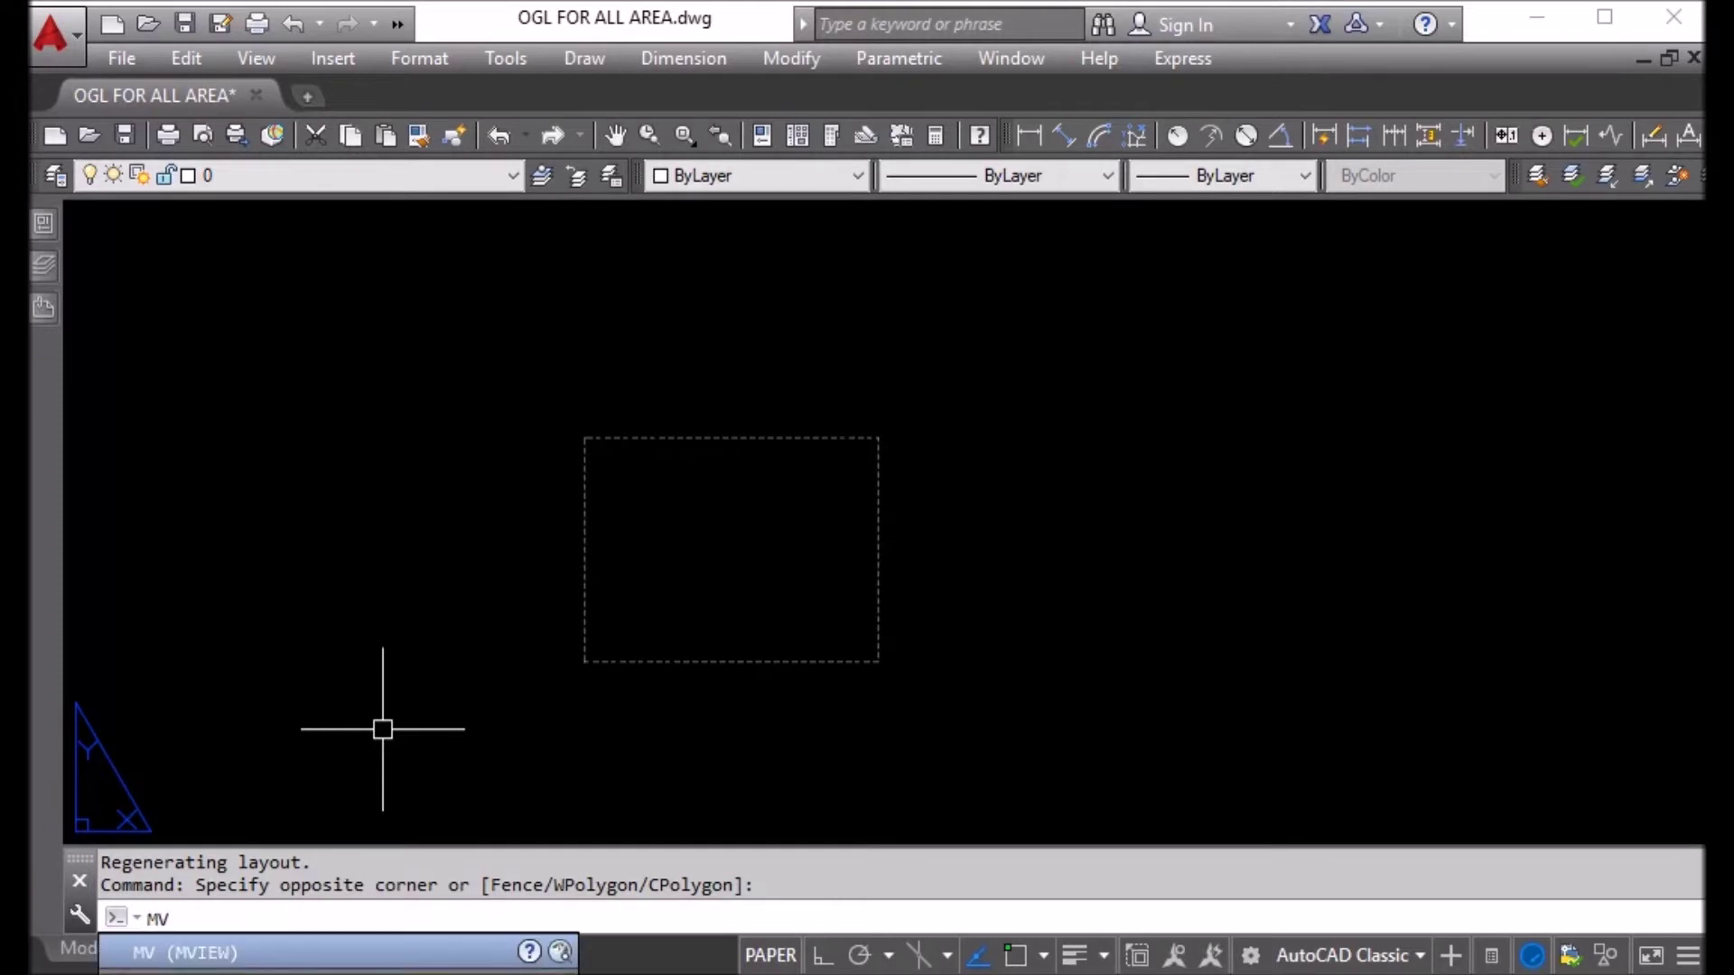
text(etup)
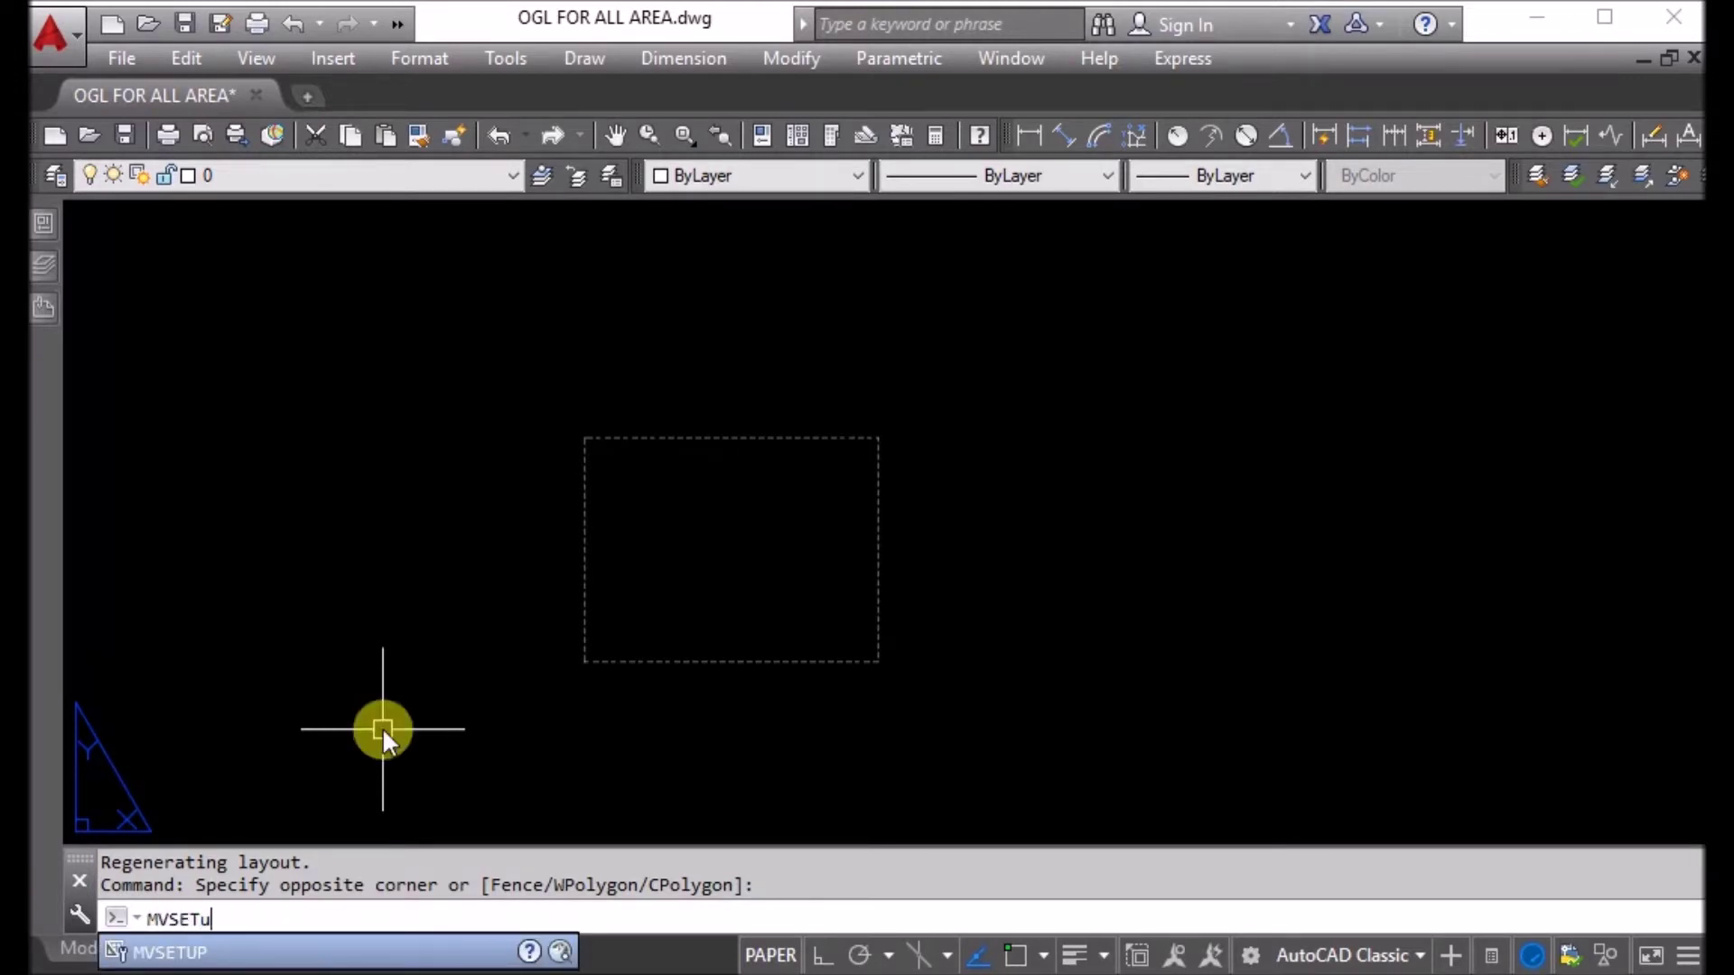
key(Return)
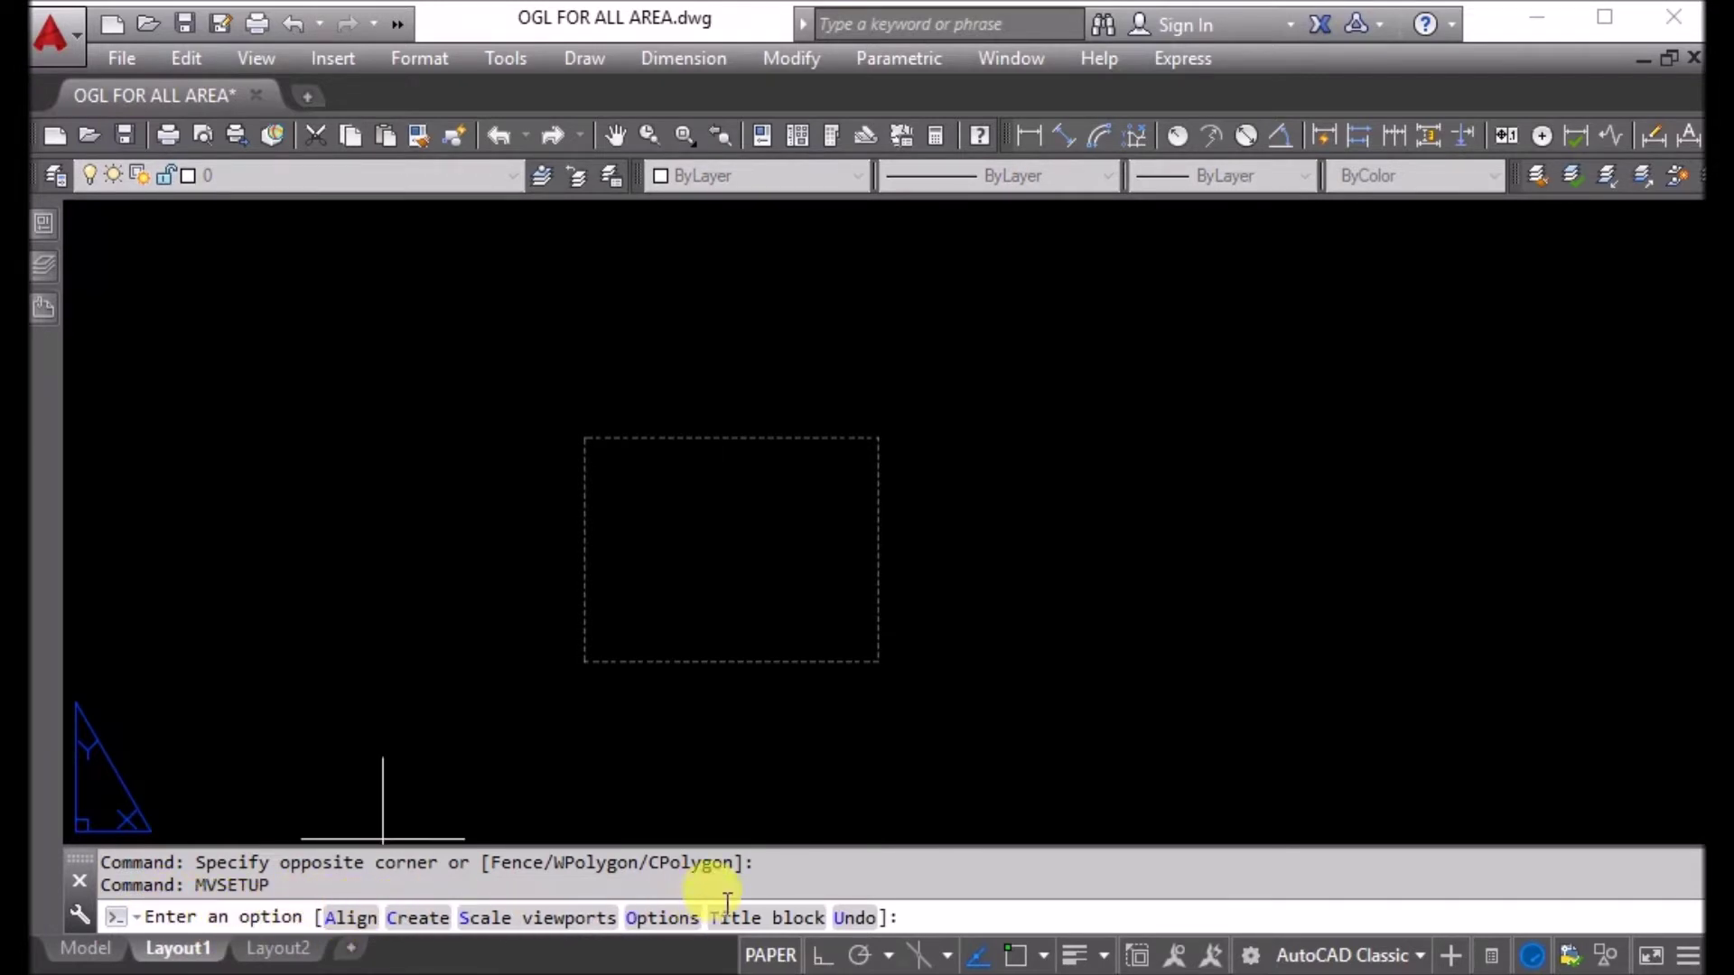
click(784, 918)
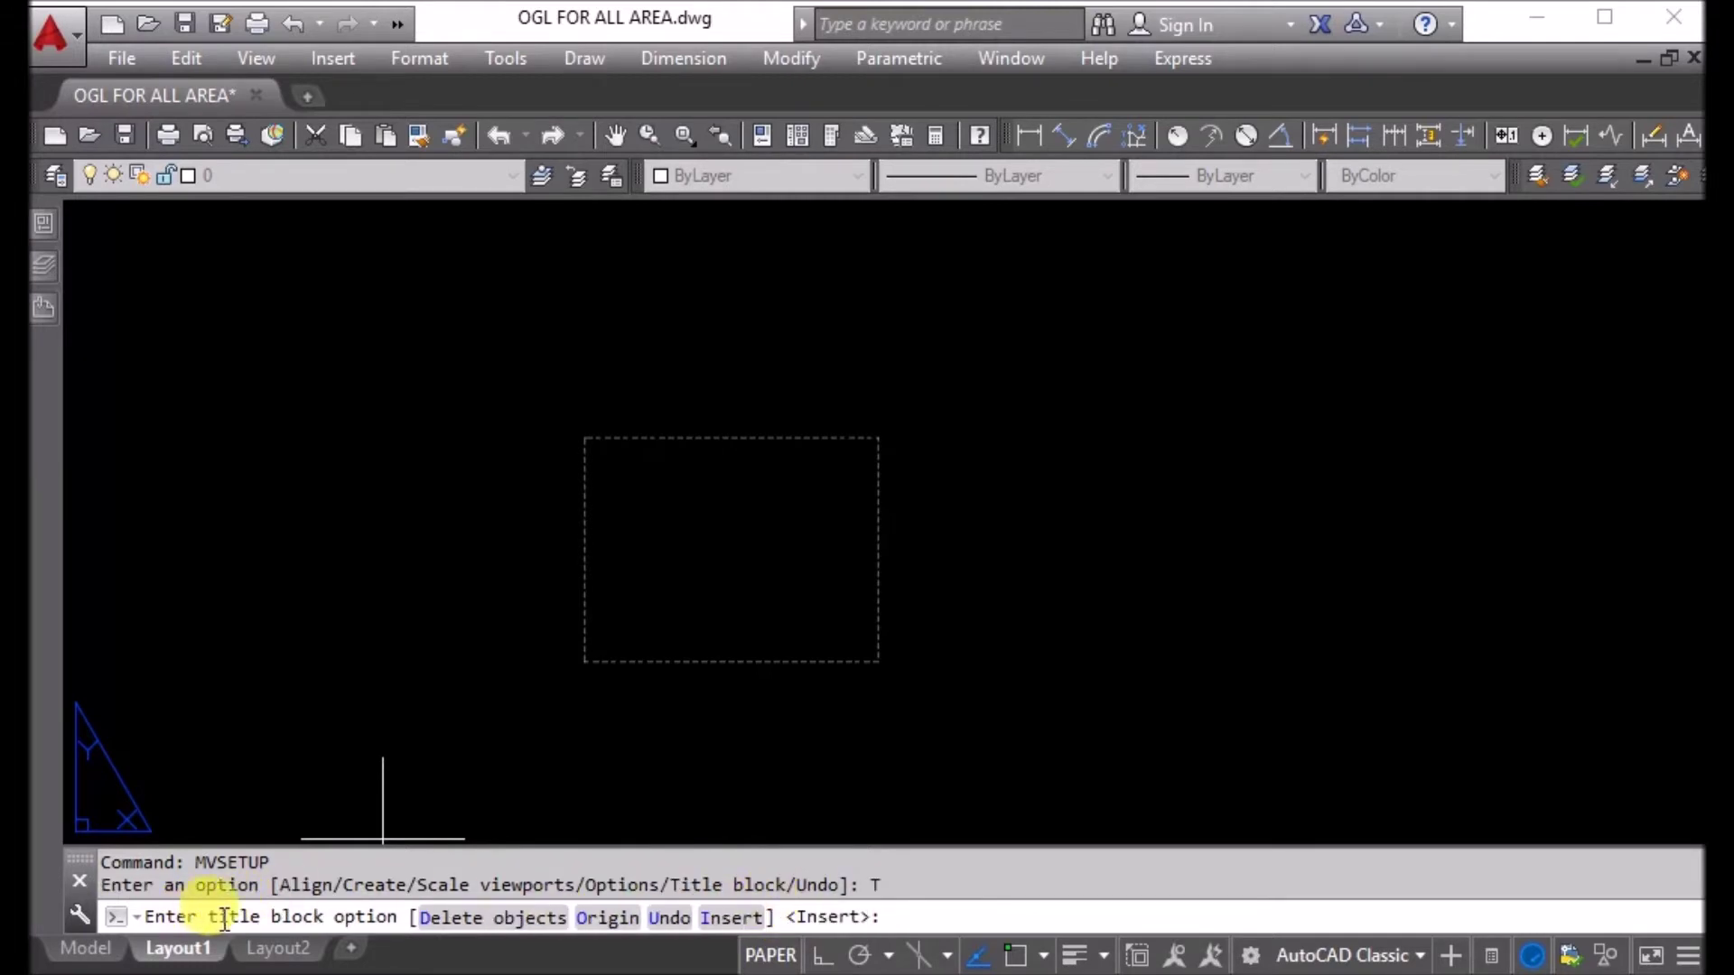
click(732, 918)
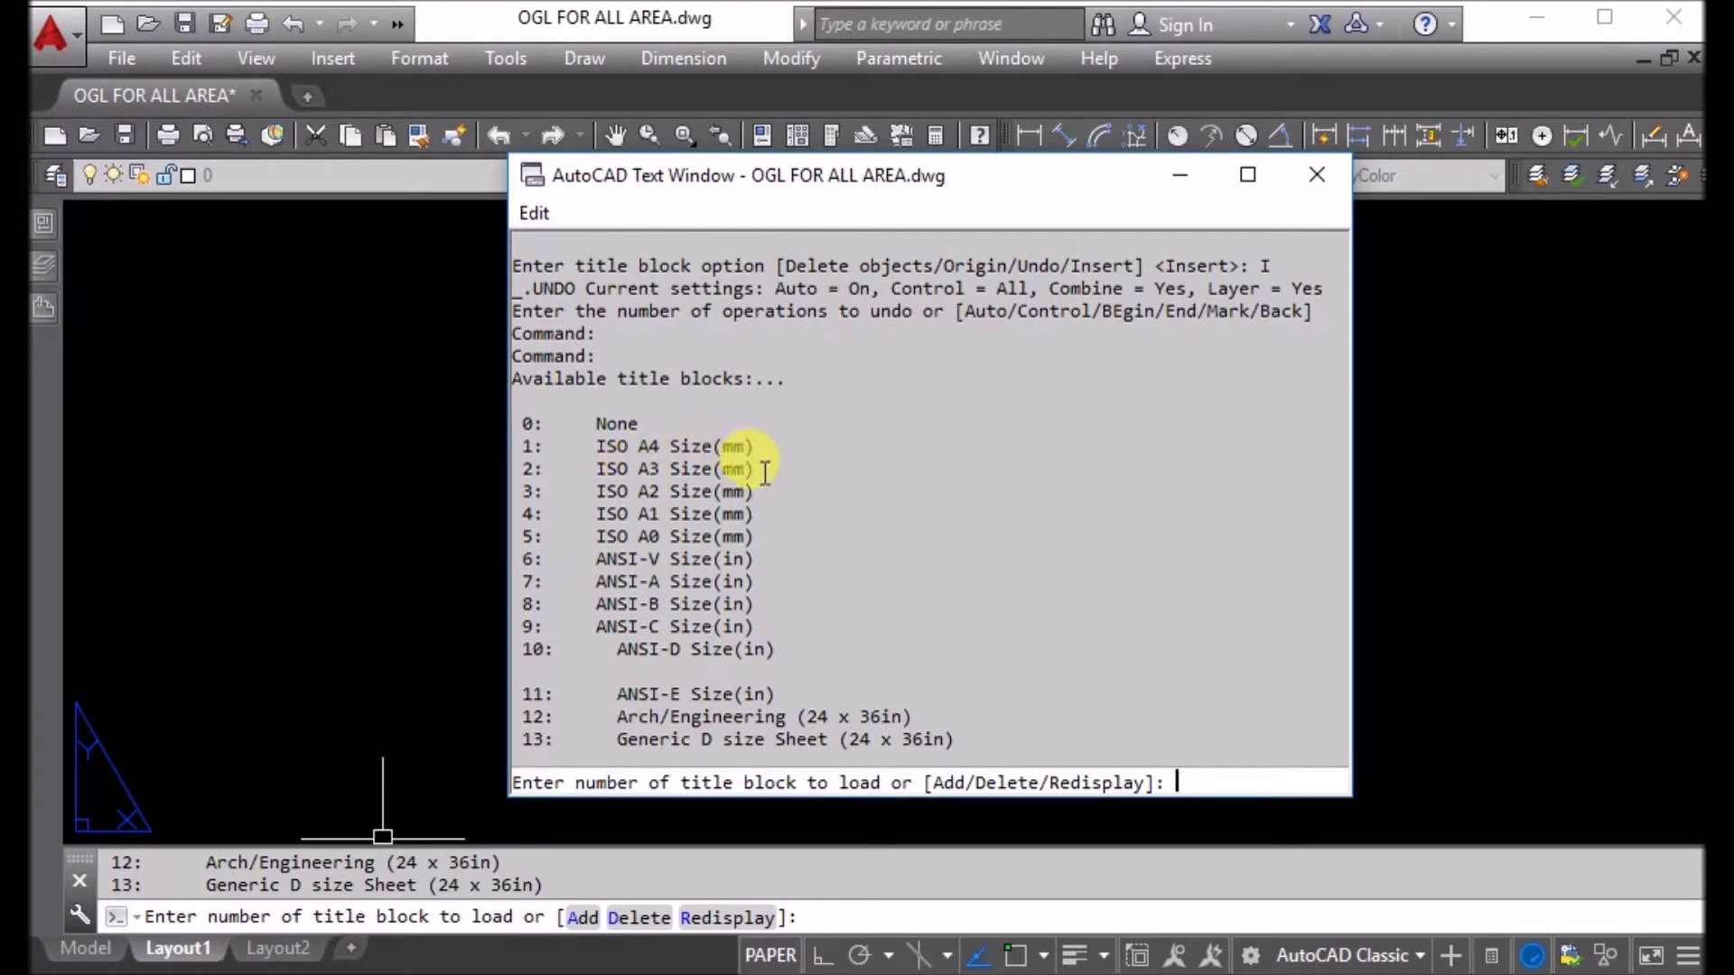
drag(757, 471, 530, 471)
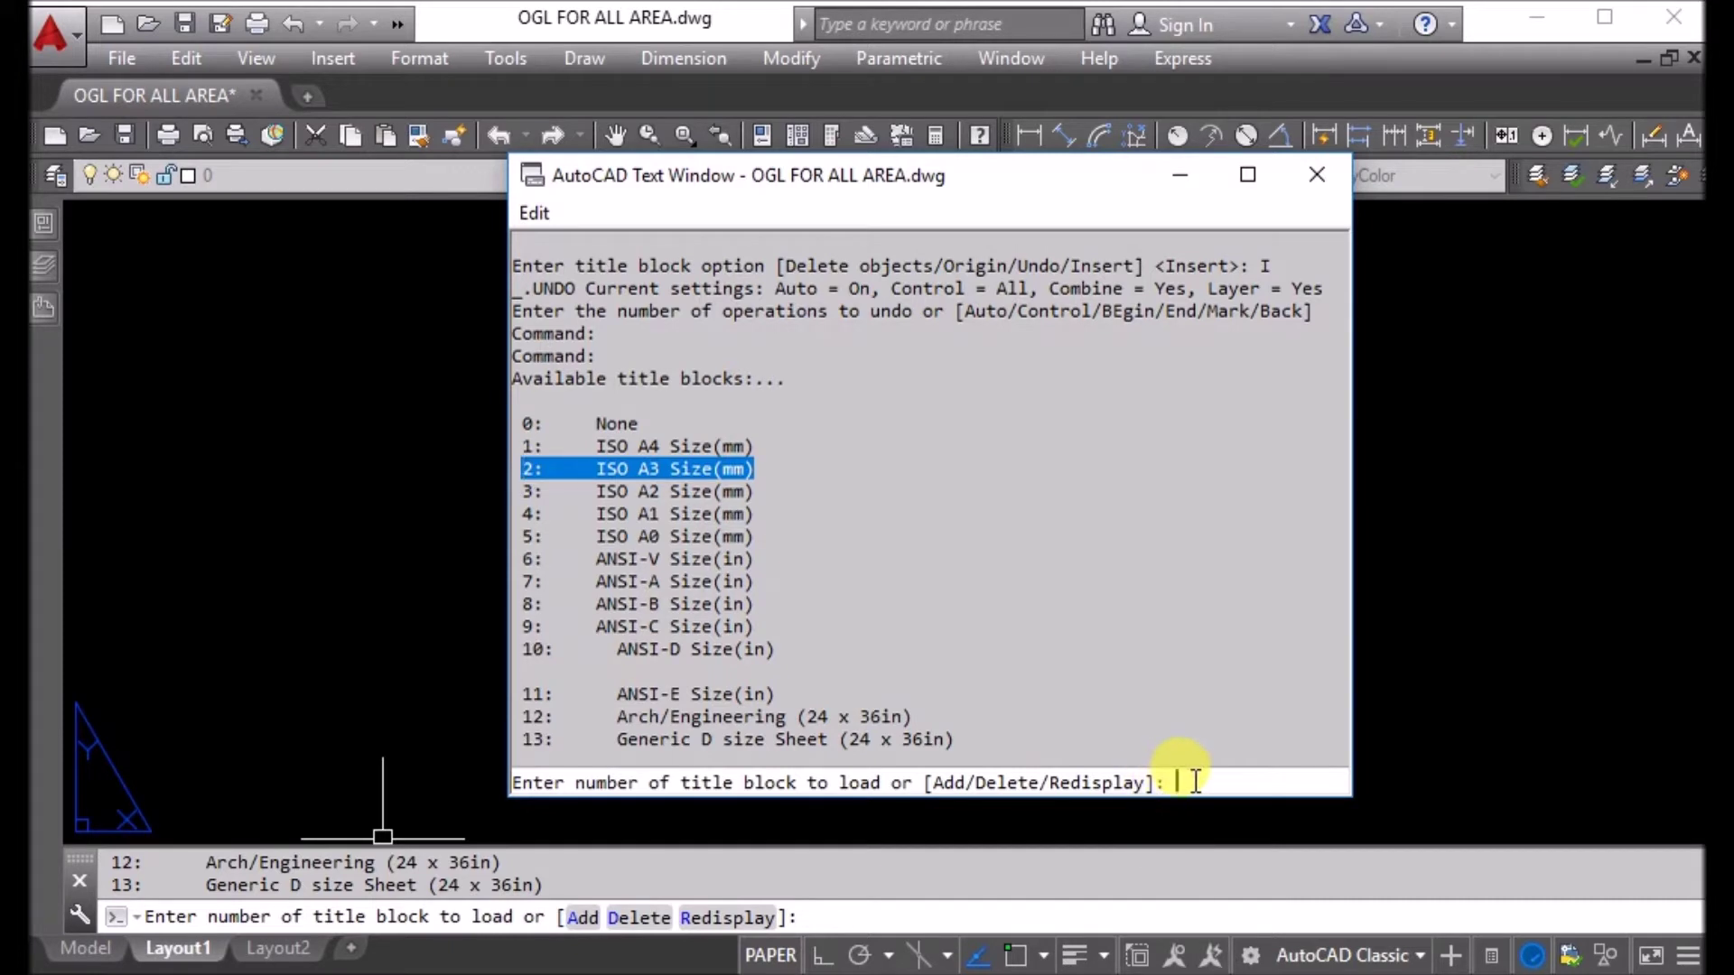
key(Return)
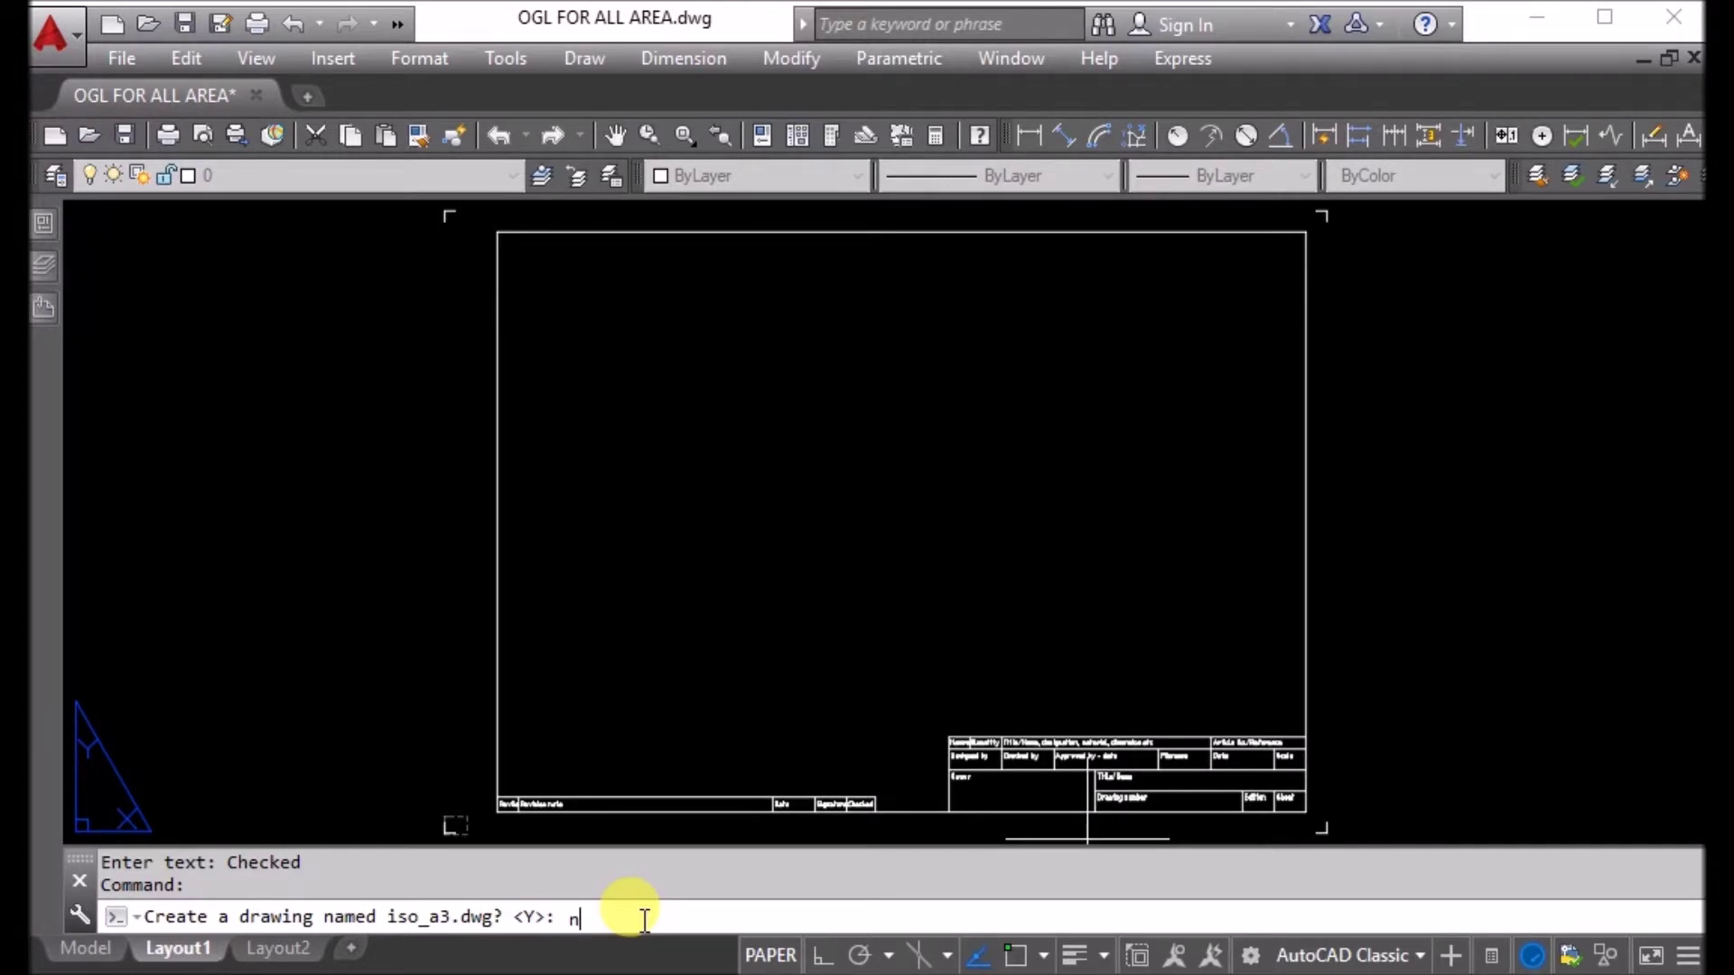
key(Return)
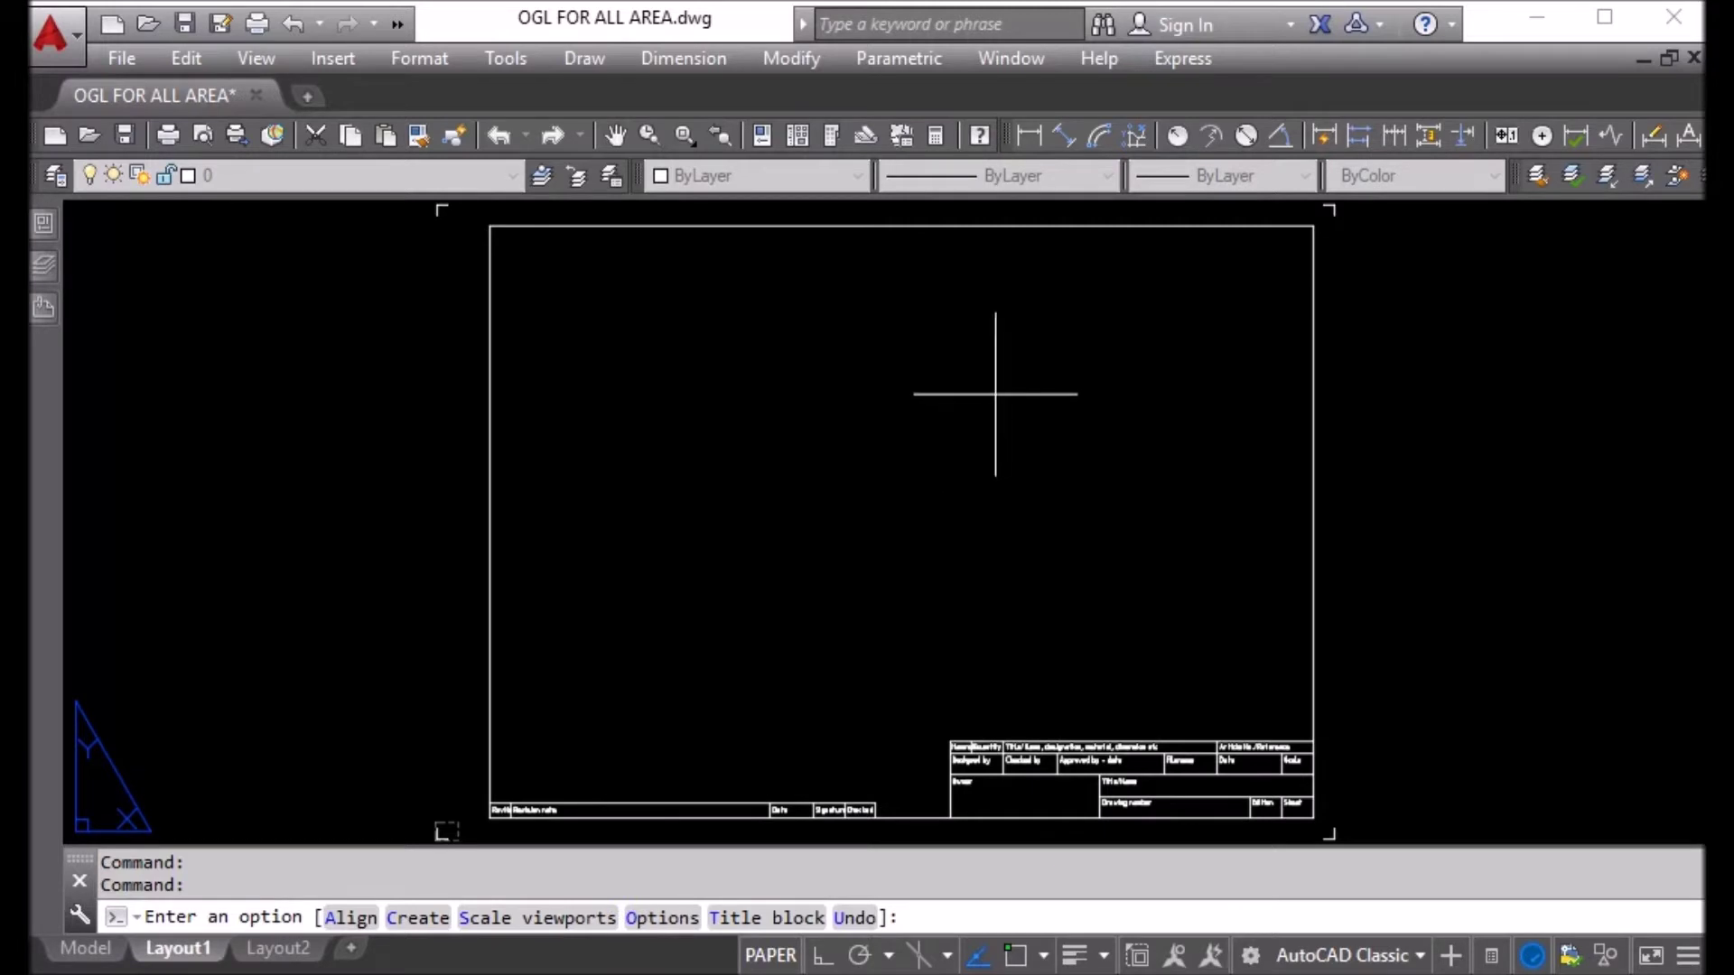
right_click(830, 459)
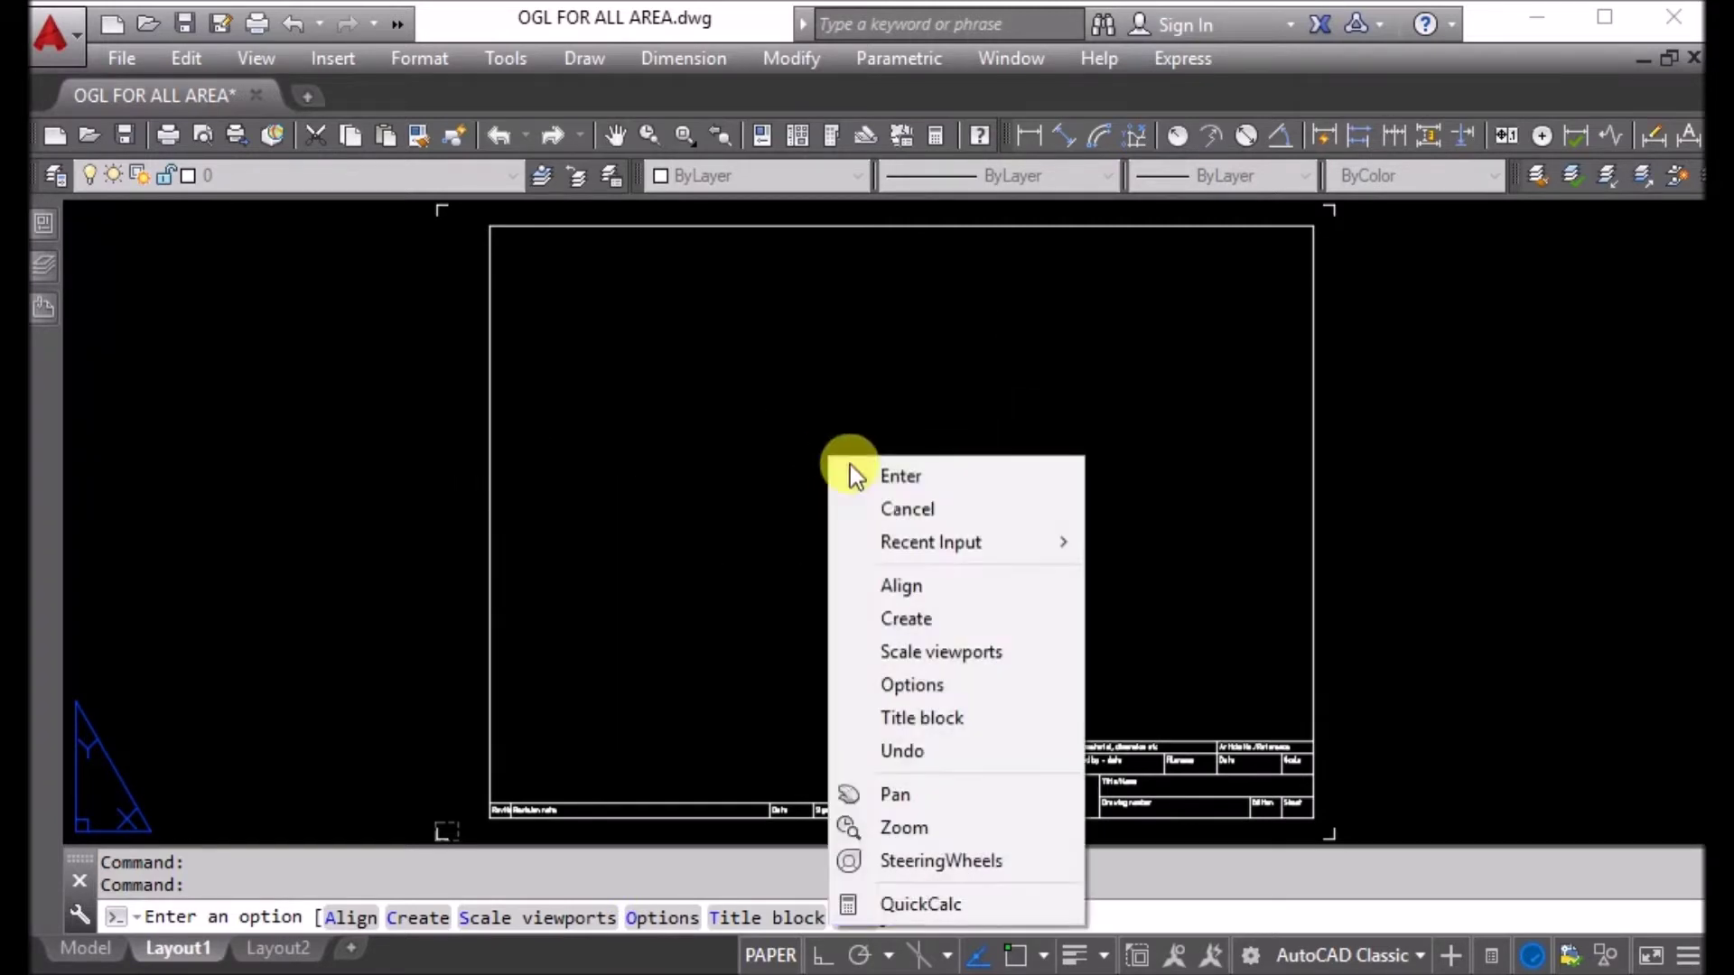
click(925, 479)
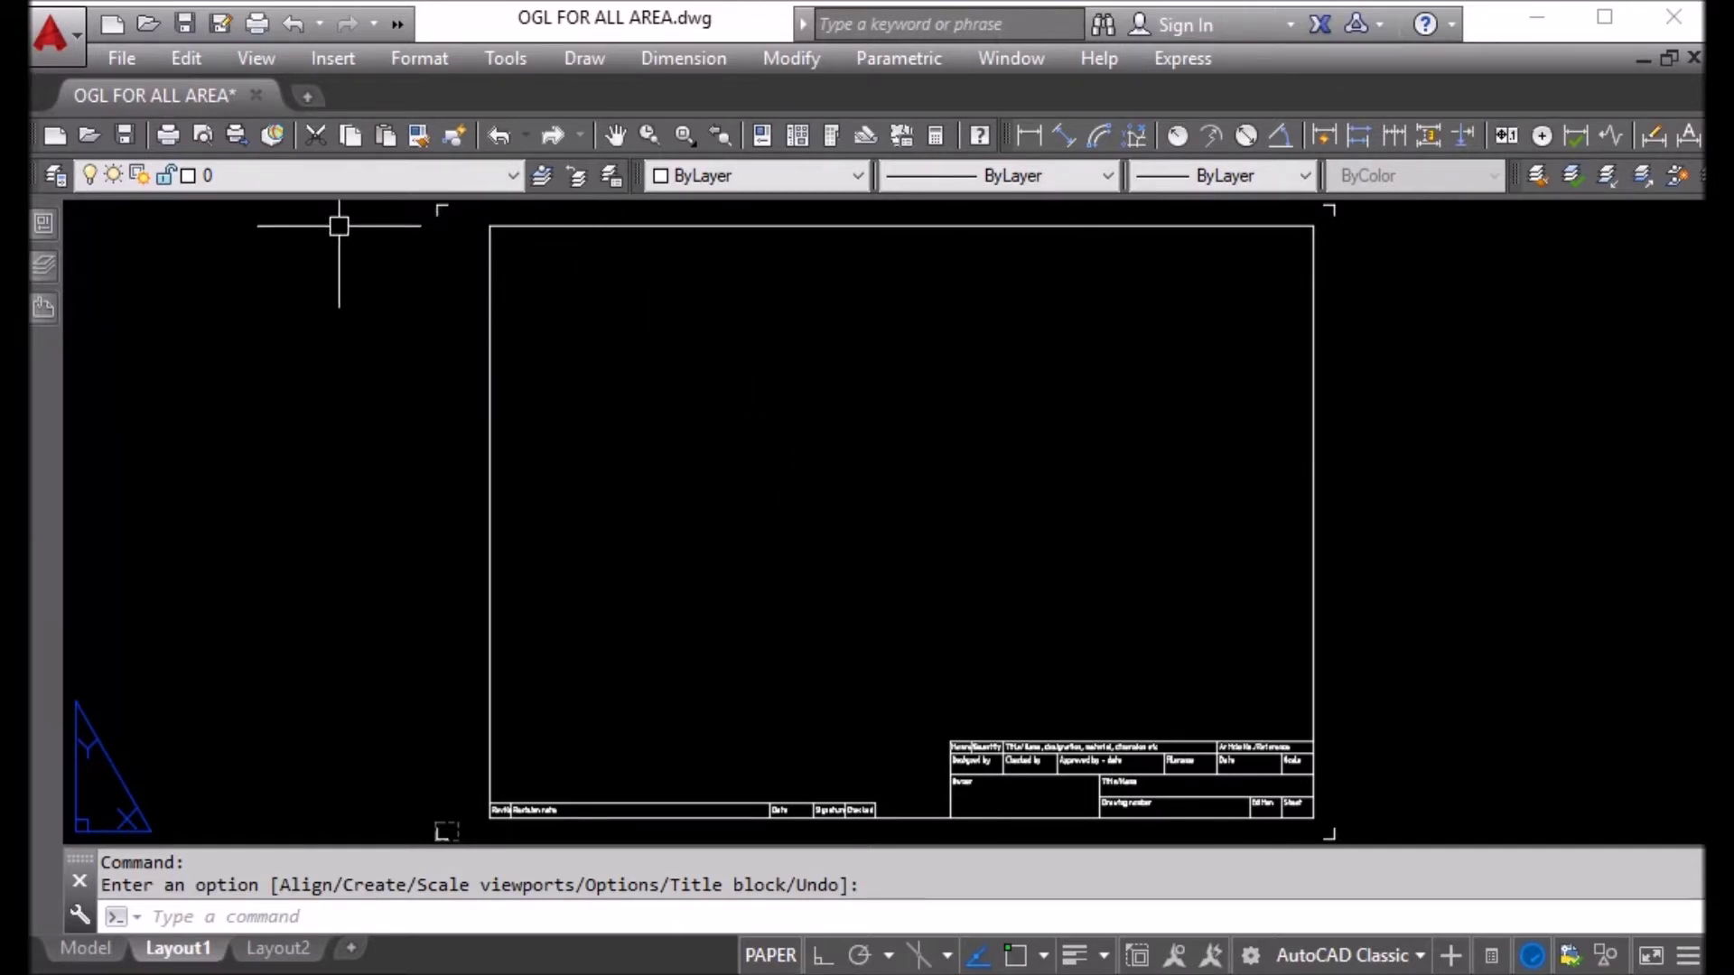
text(c)
key(Return)
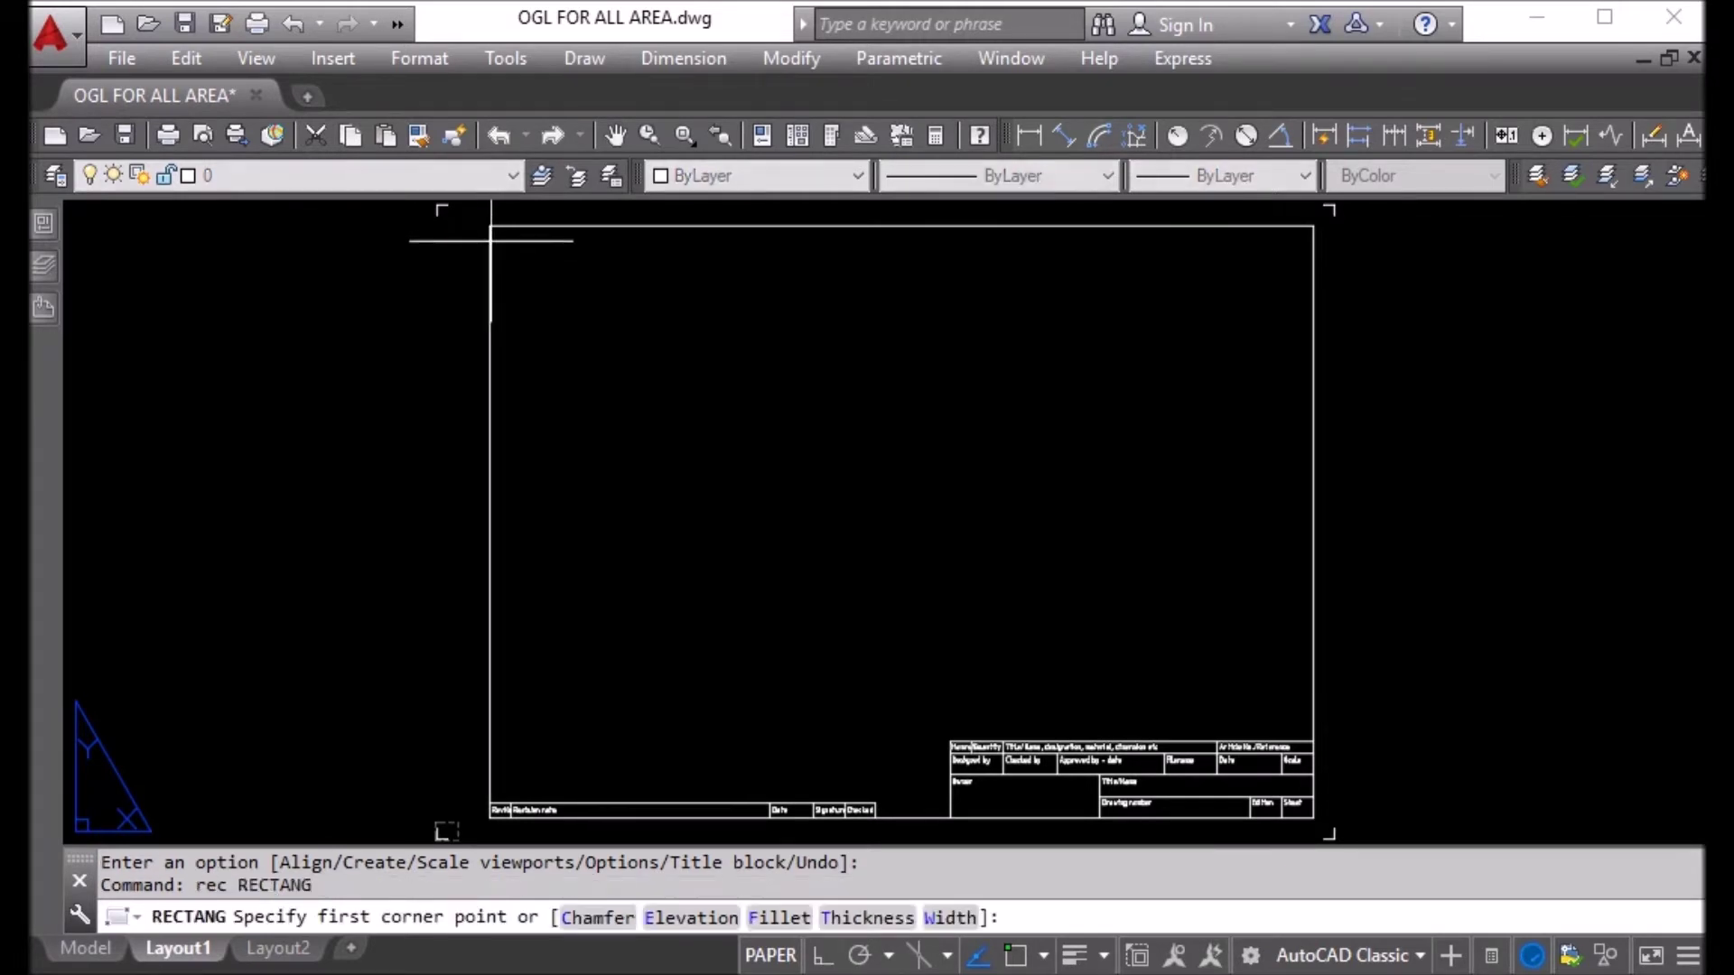
click(493, 218)
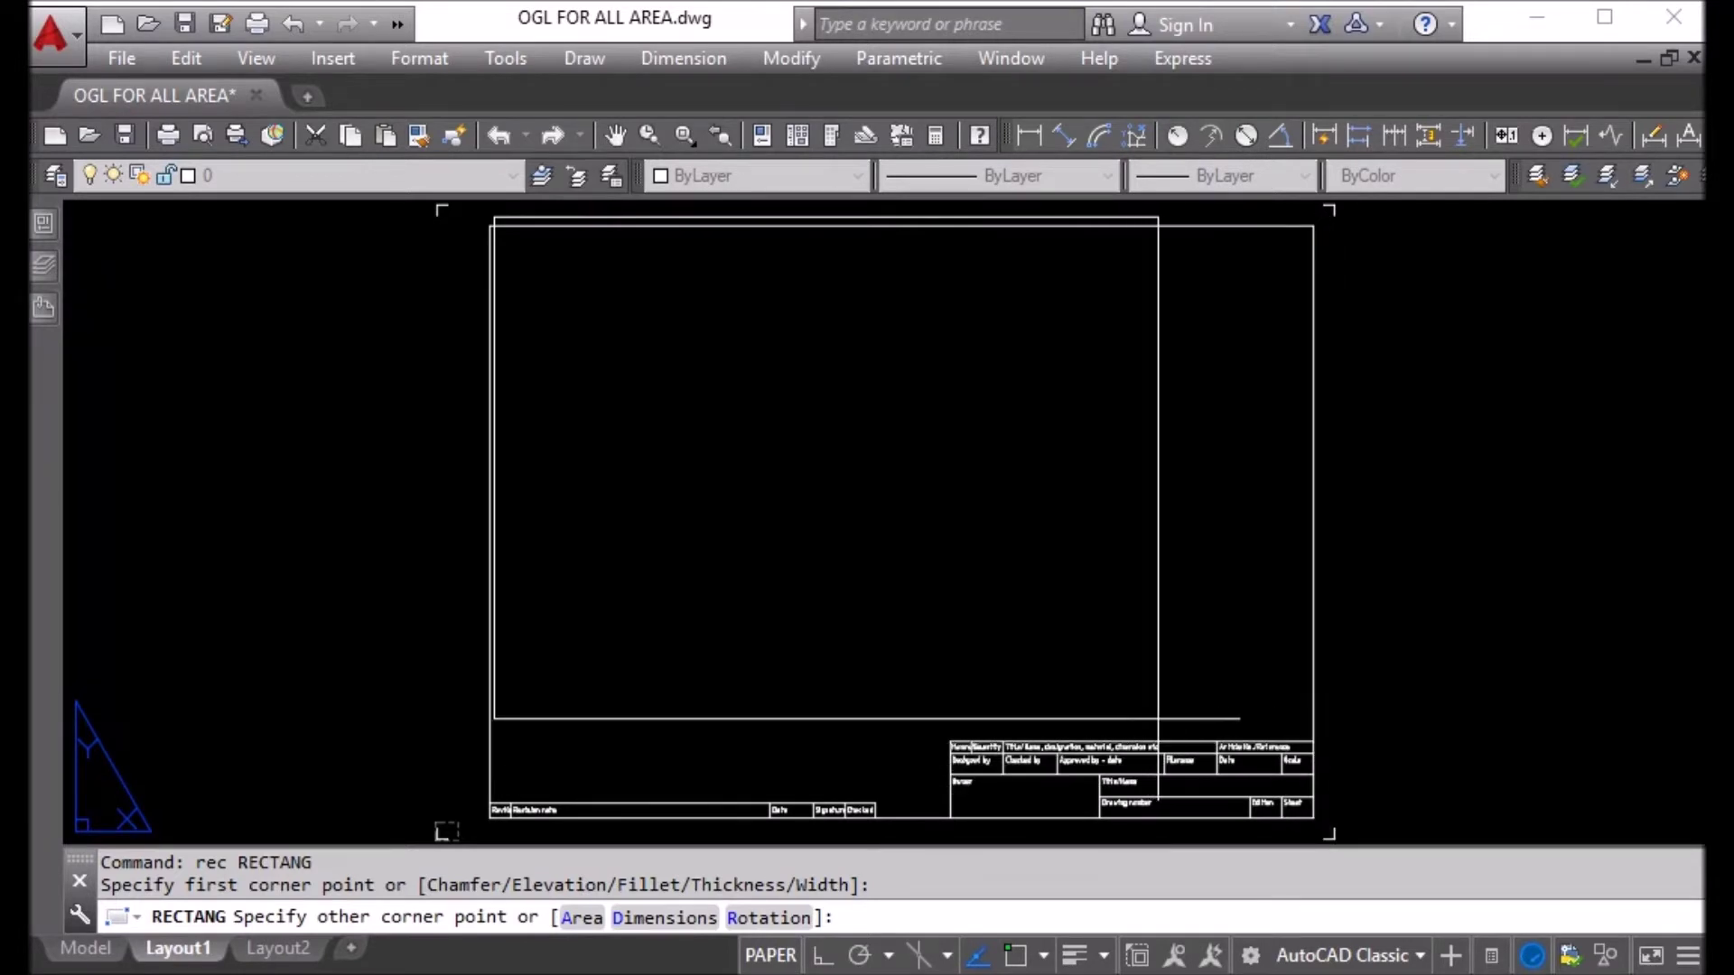
key(Escape)
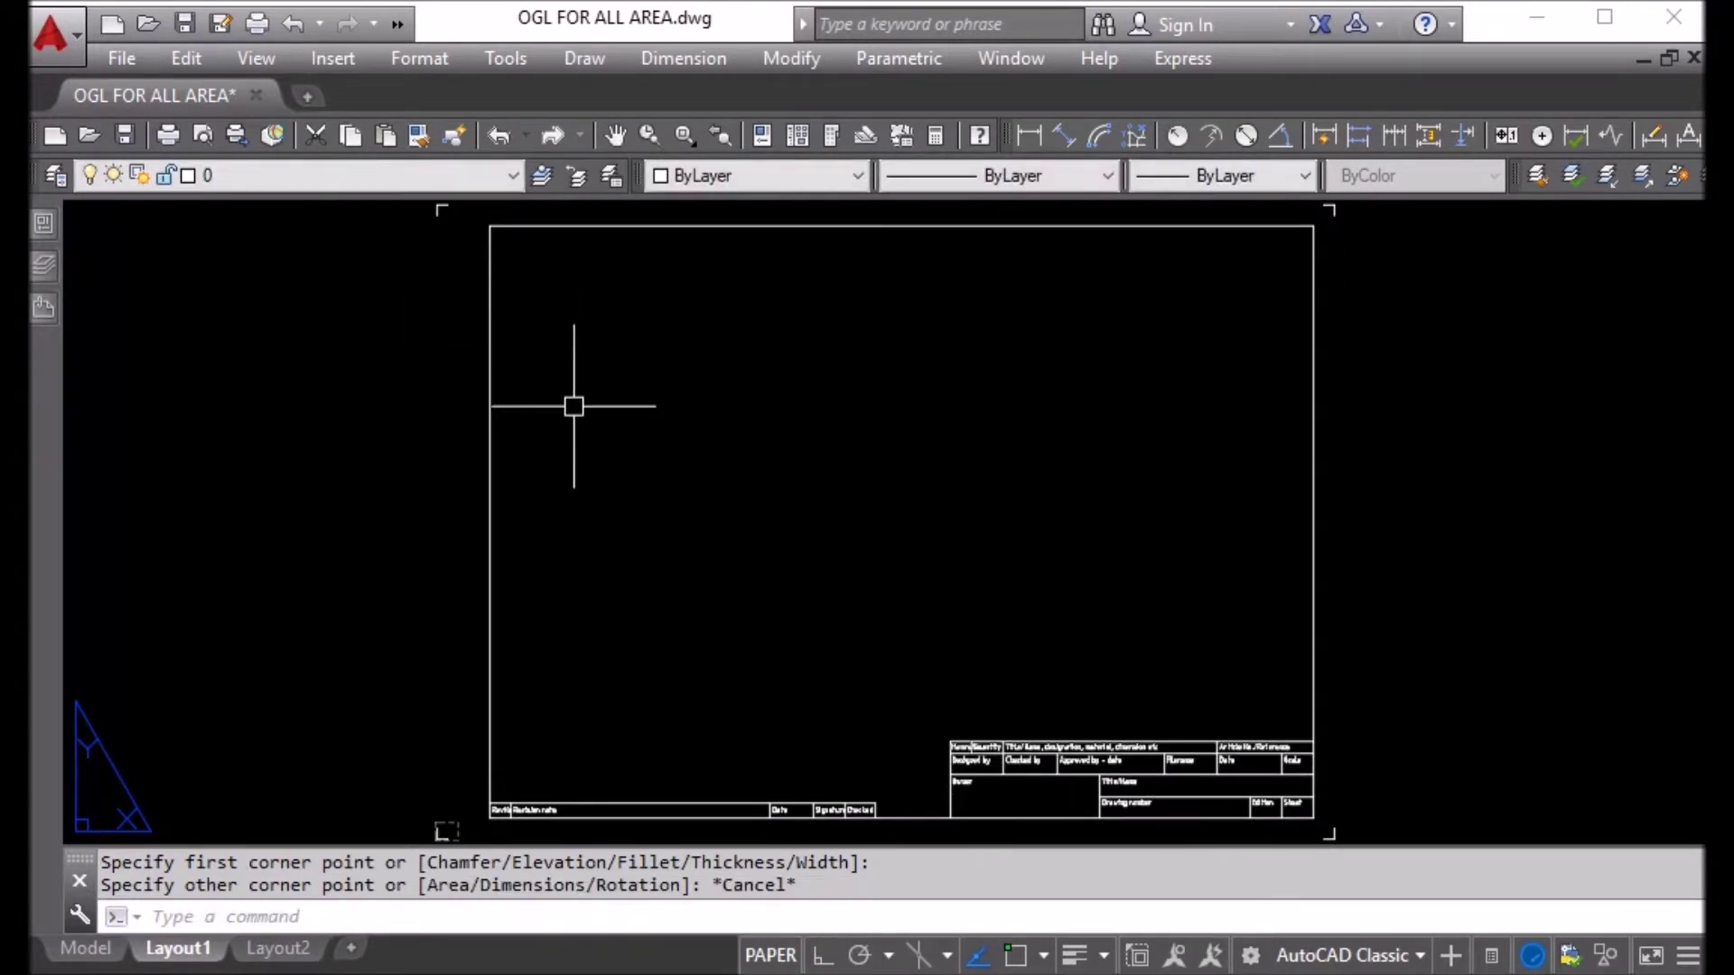
key(Escape)
key(Escape)
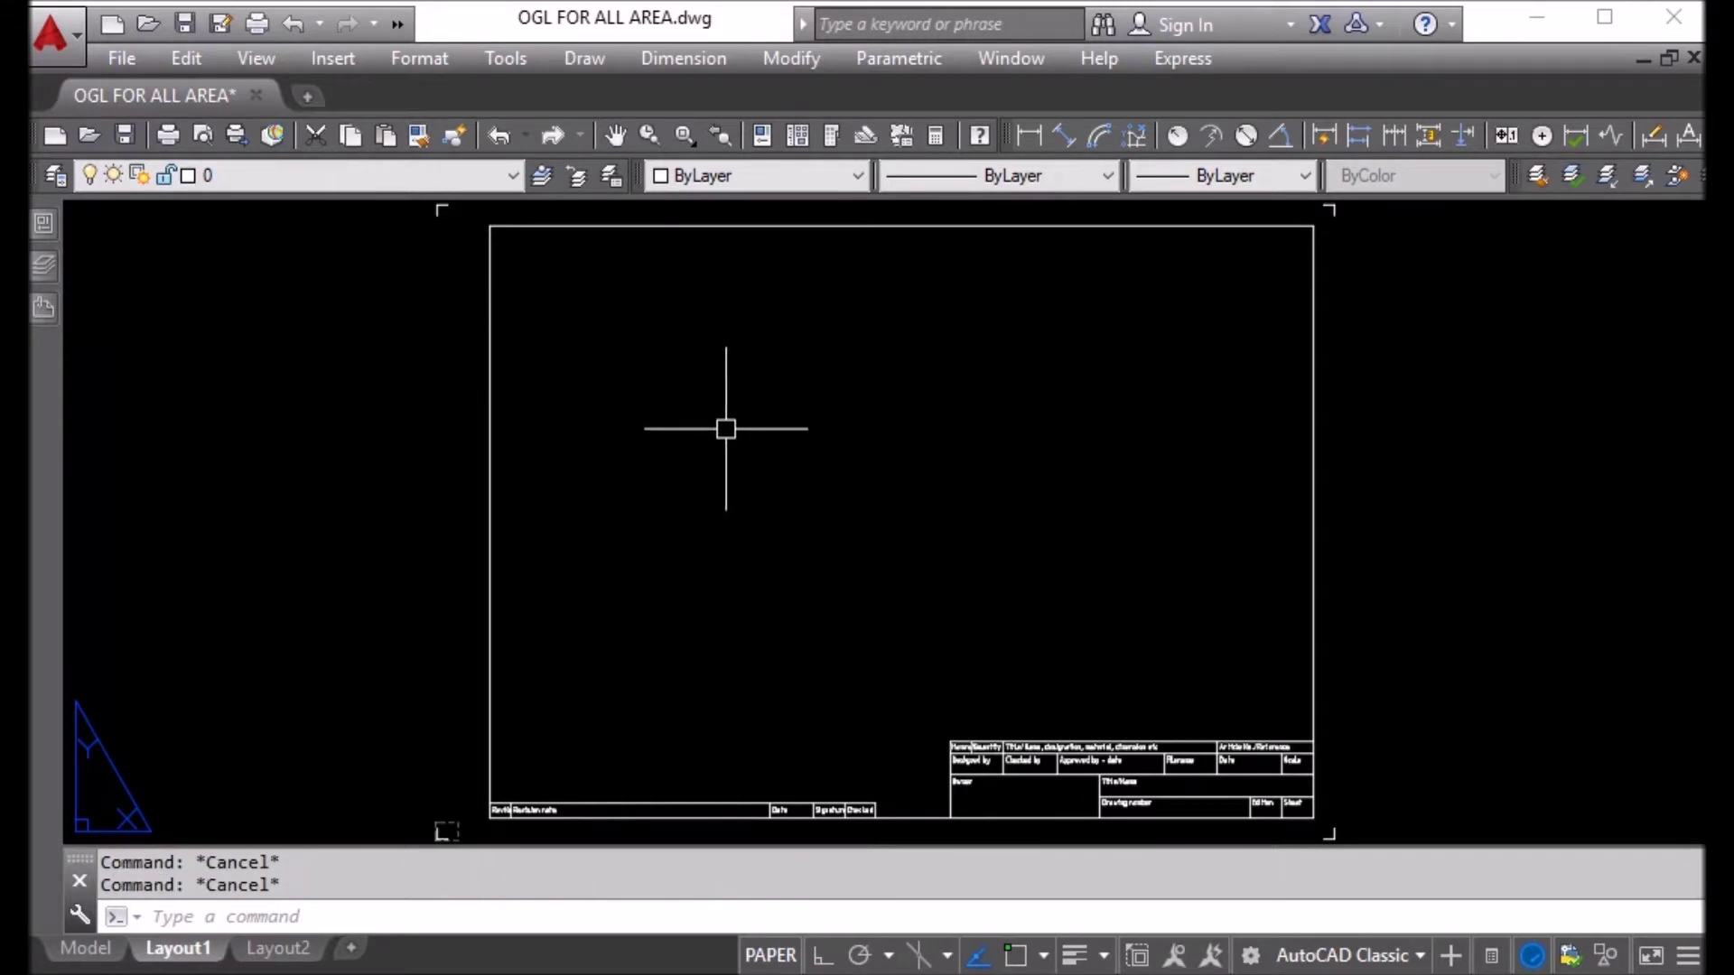
Step: Draw a circle near the upper-left corner of the A3 title block frame
text(c)
key(Return)
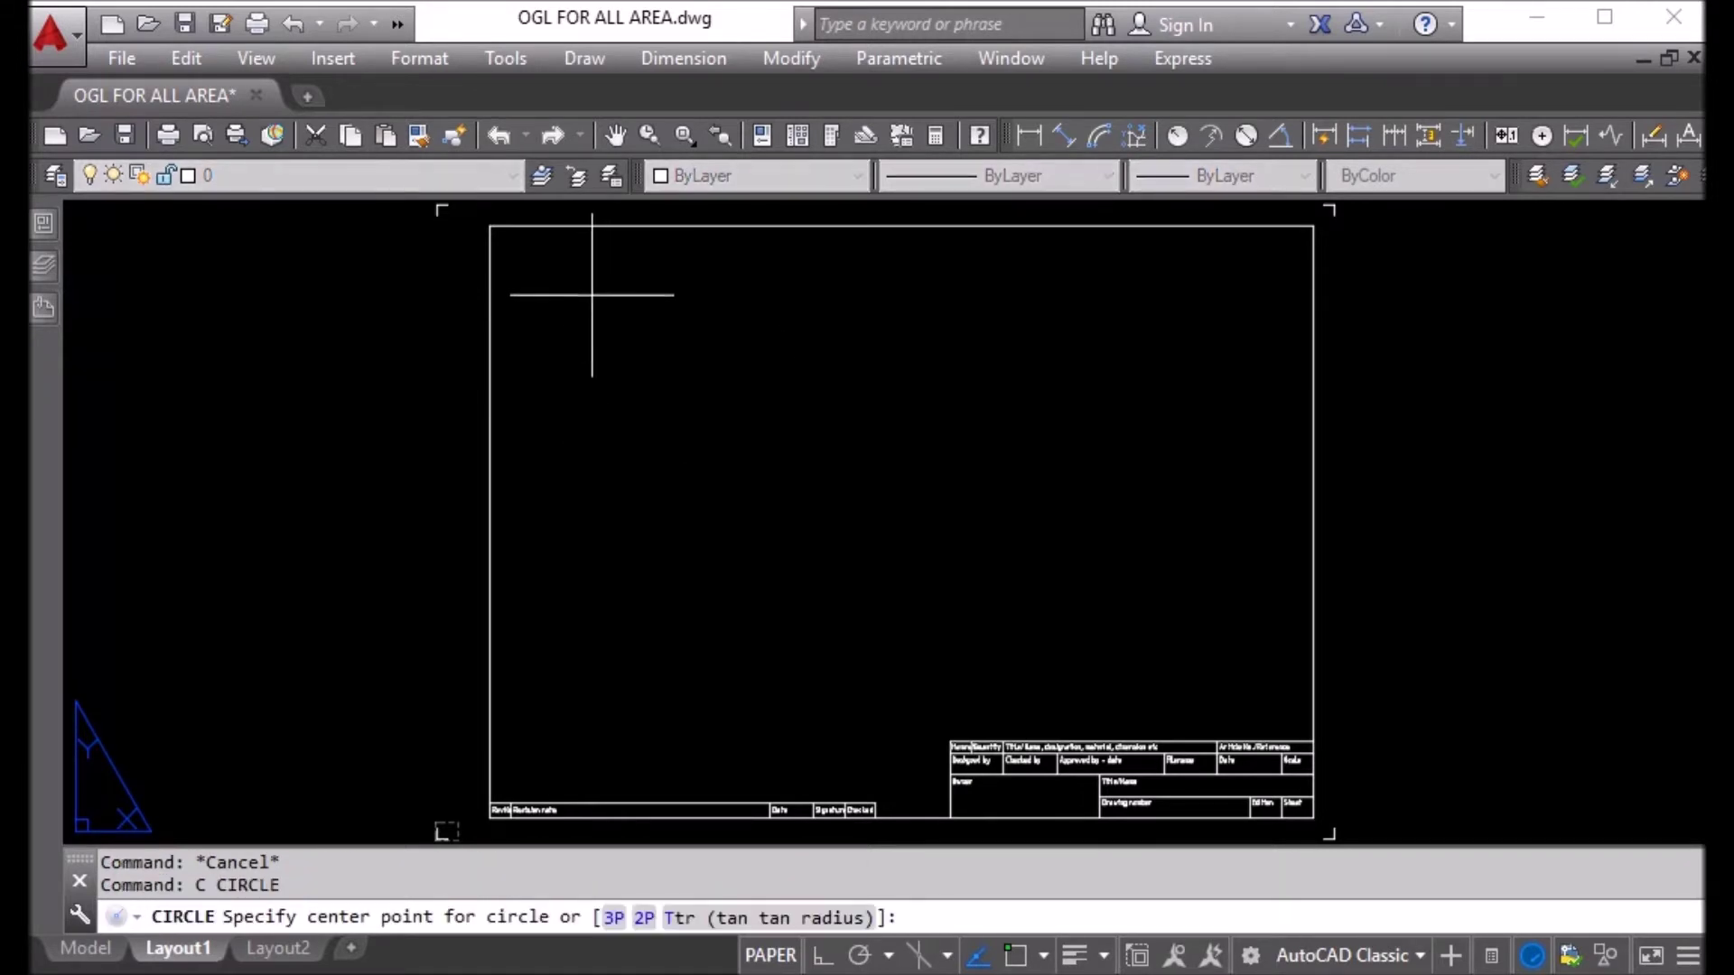
click(586, 293)
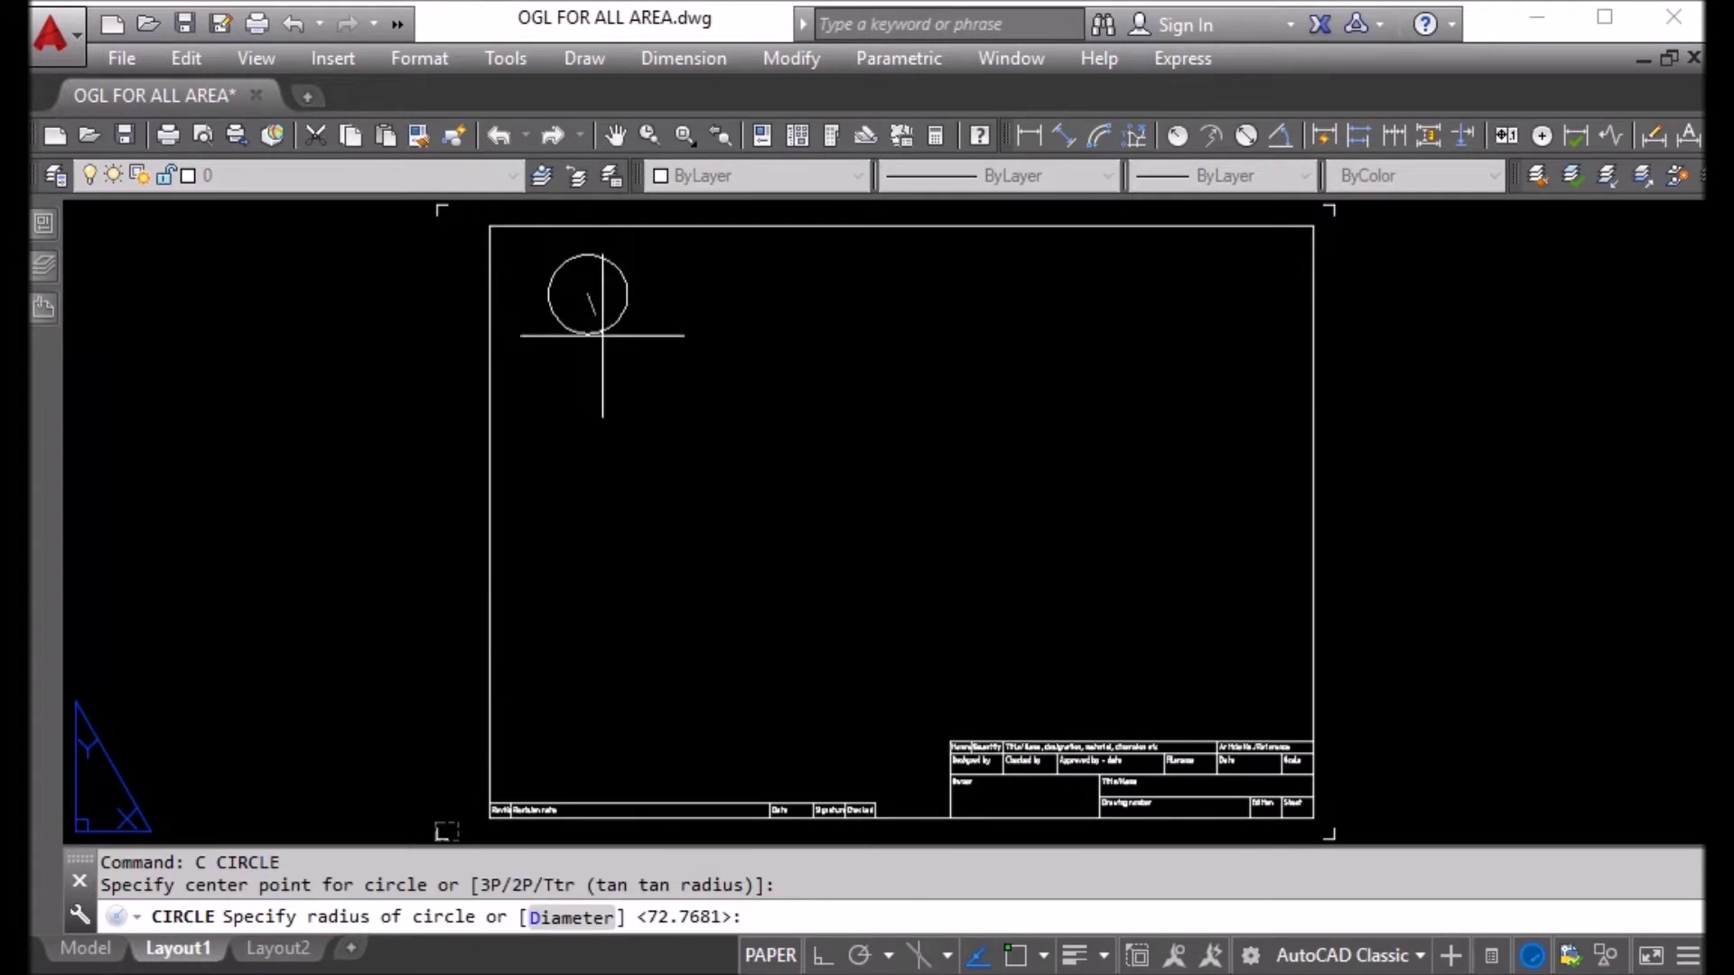
click(672, 384)
Step: Enable all object snap modes and move the circle by its top quadrant straight down onto the frame's top edge
middle_drag(678, 386, 810, 504)
text(m)
key(Return)
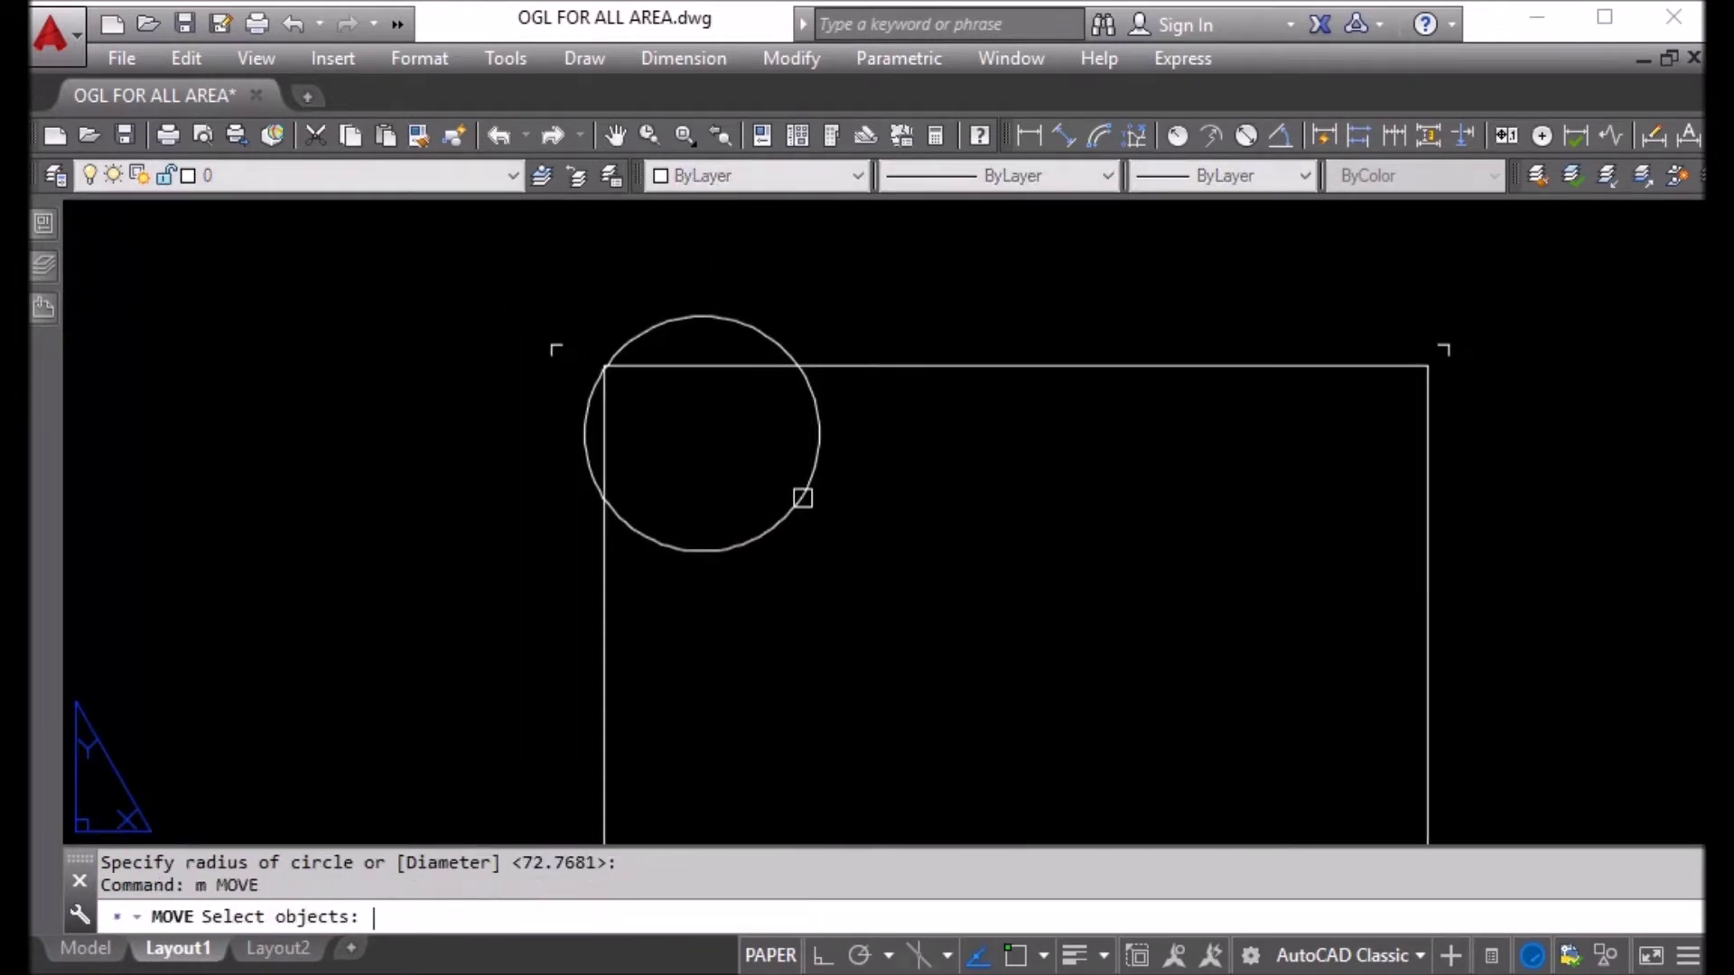
click(801, 496)
click(751, 468)
key(Return)
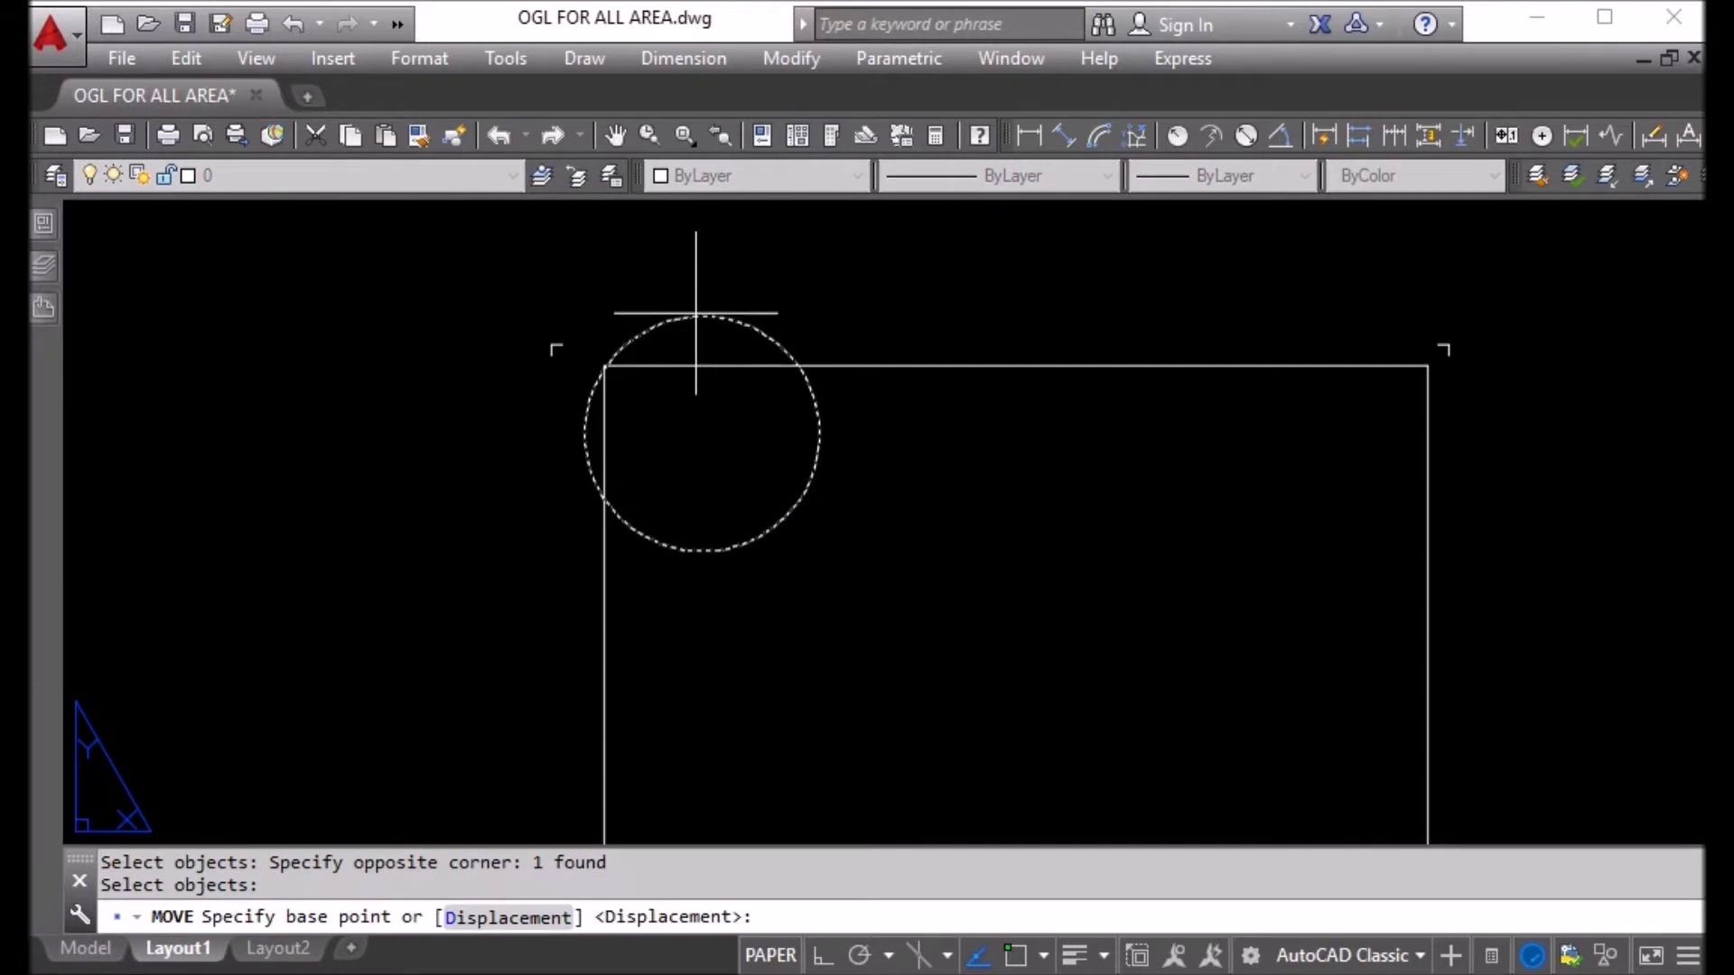
text('os)
key(Return)
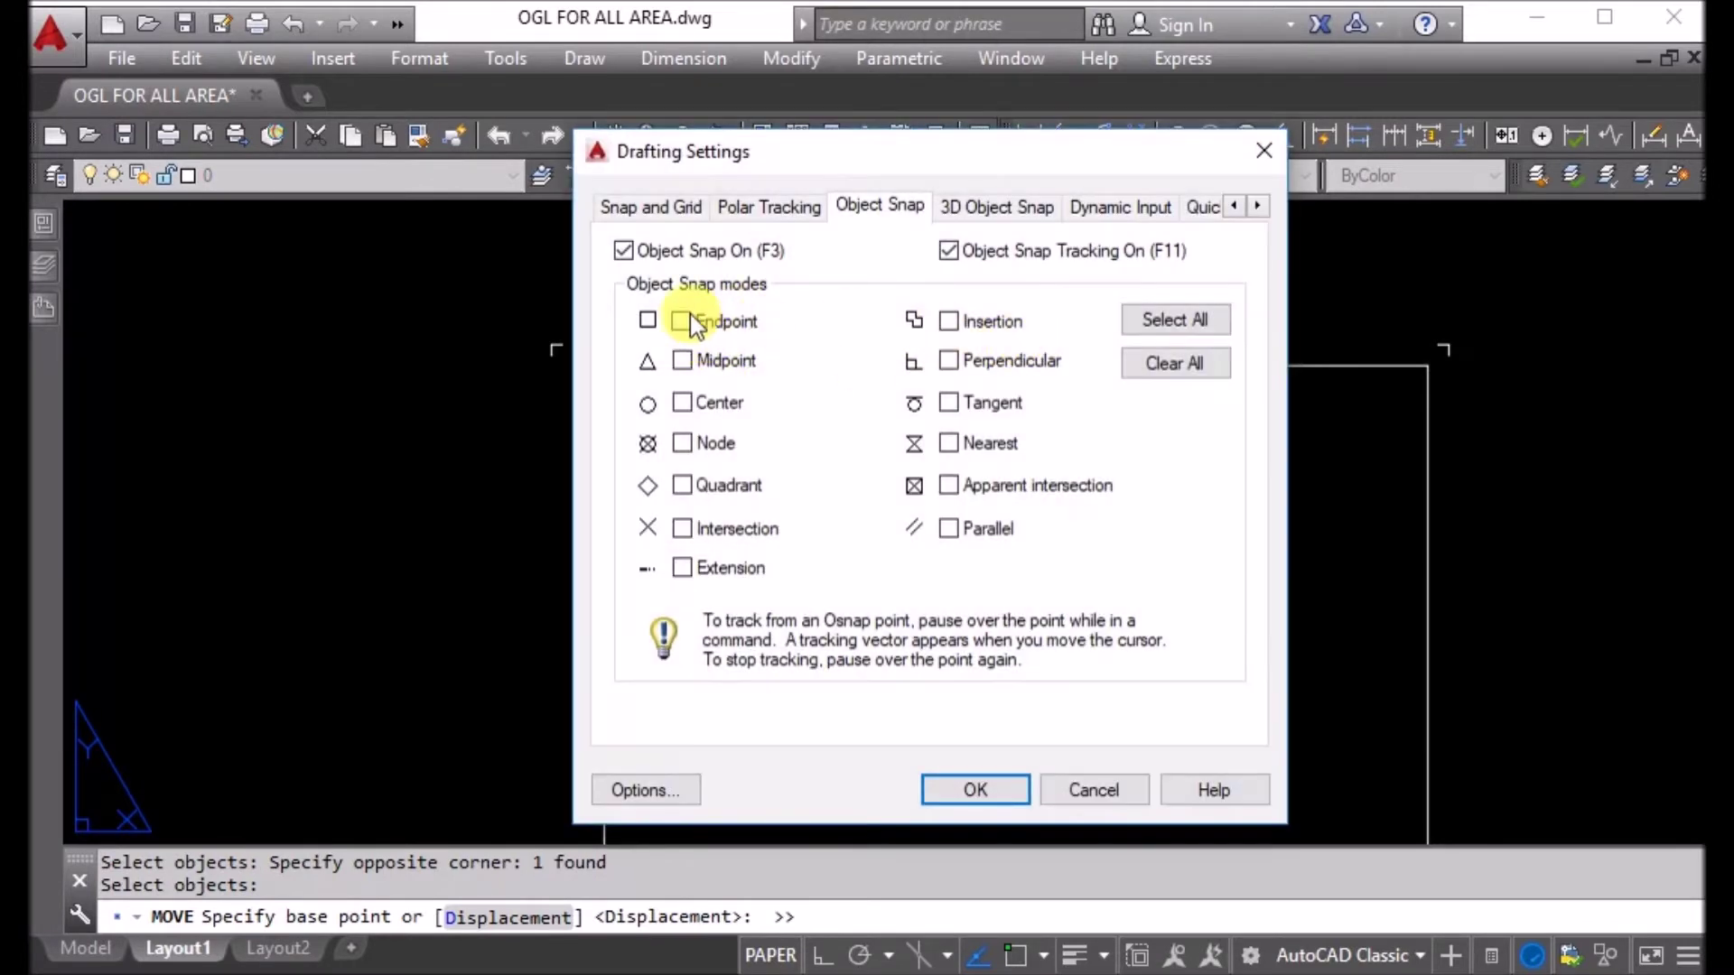
click(1152, 321)
click(975, 789)
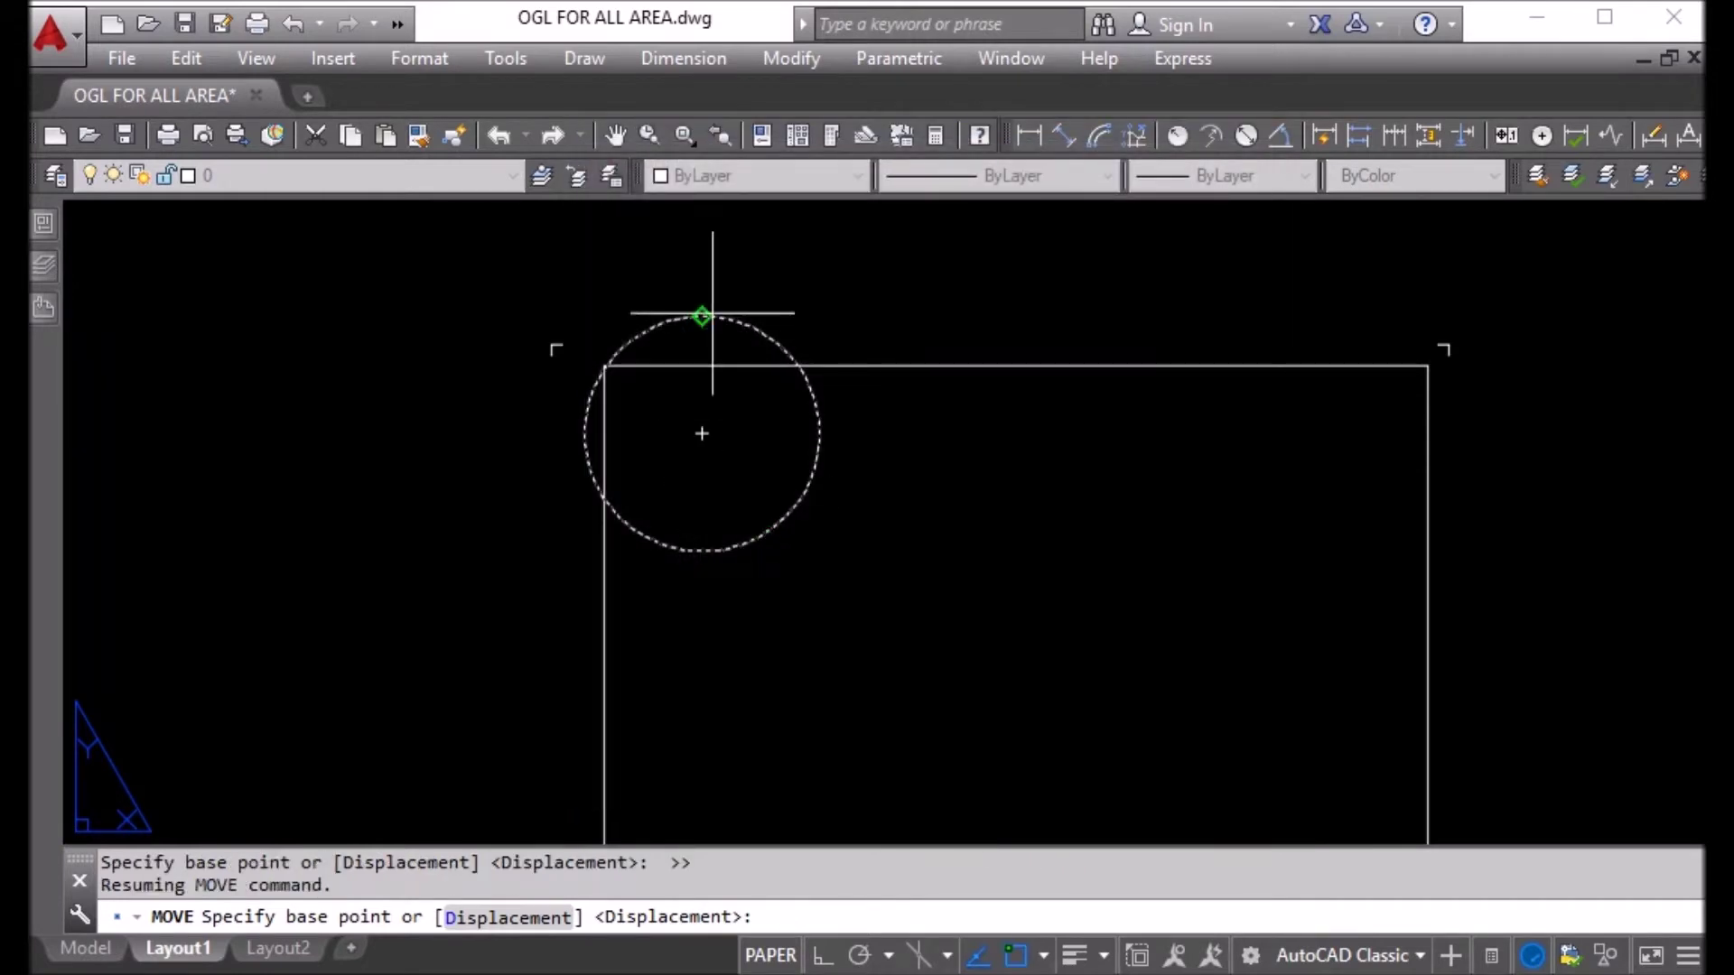
click(703, 316)
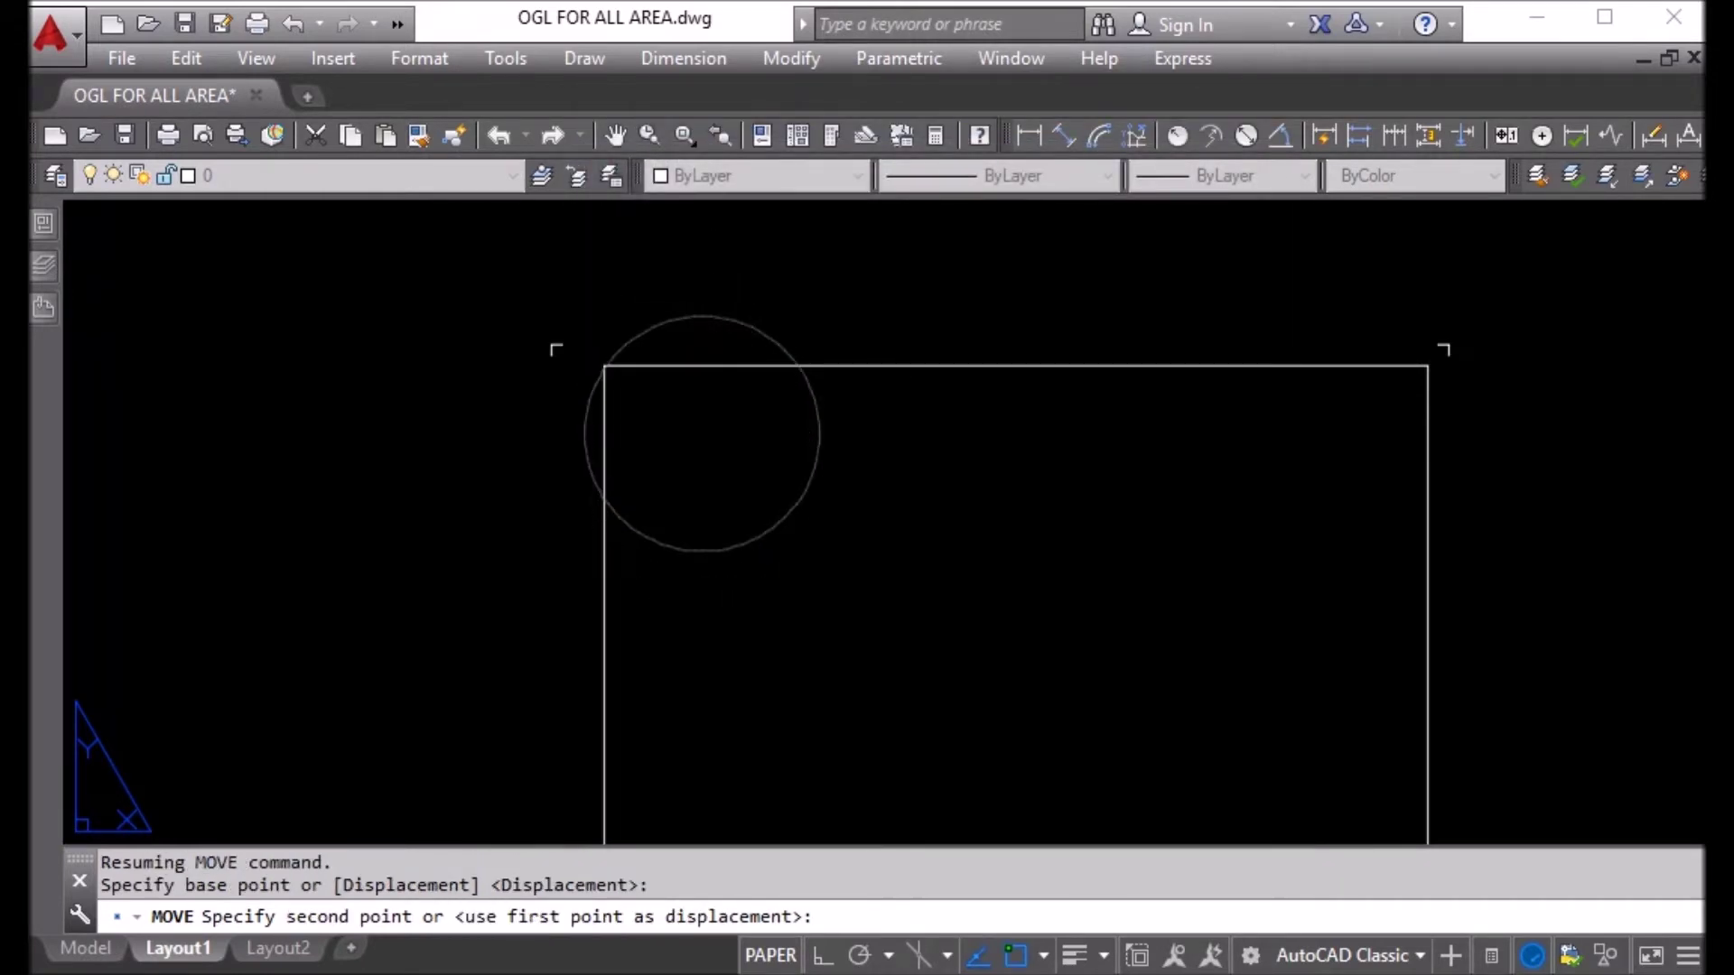
click(703, 366)
Step: Move the circle horizontally by its left quadrant onto the frame's left edge
text(m)
key(Return)
click(882, 600)
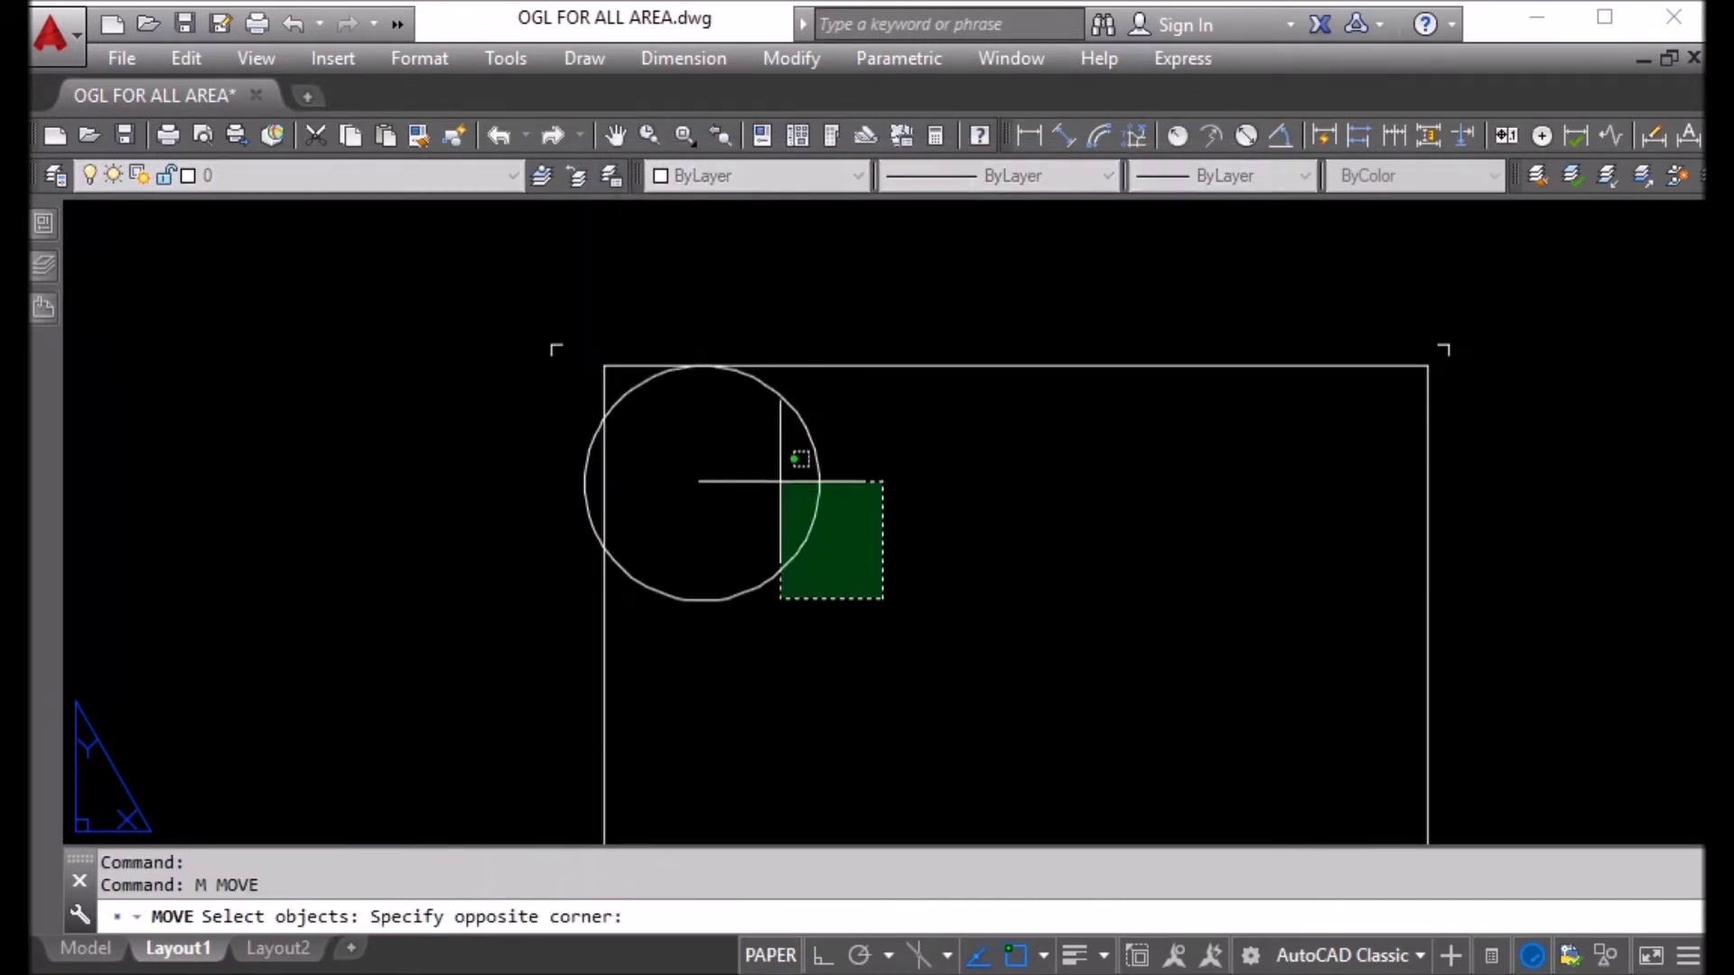
click(777, 480)
key(Return)
click(585, 483)
click(604, 483)
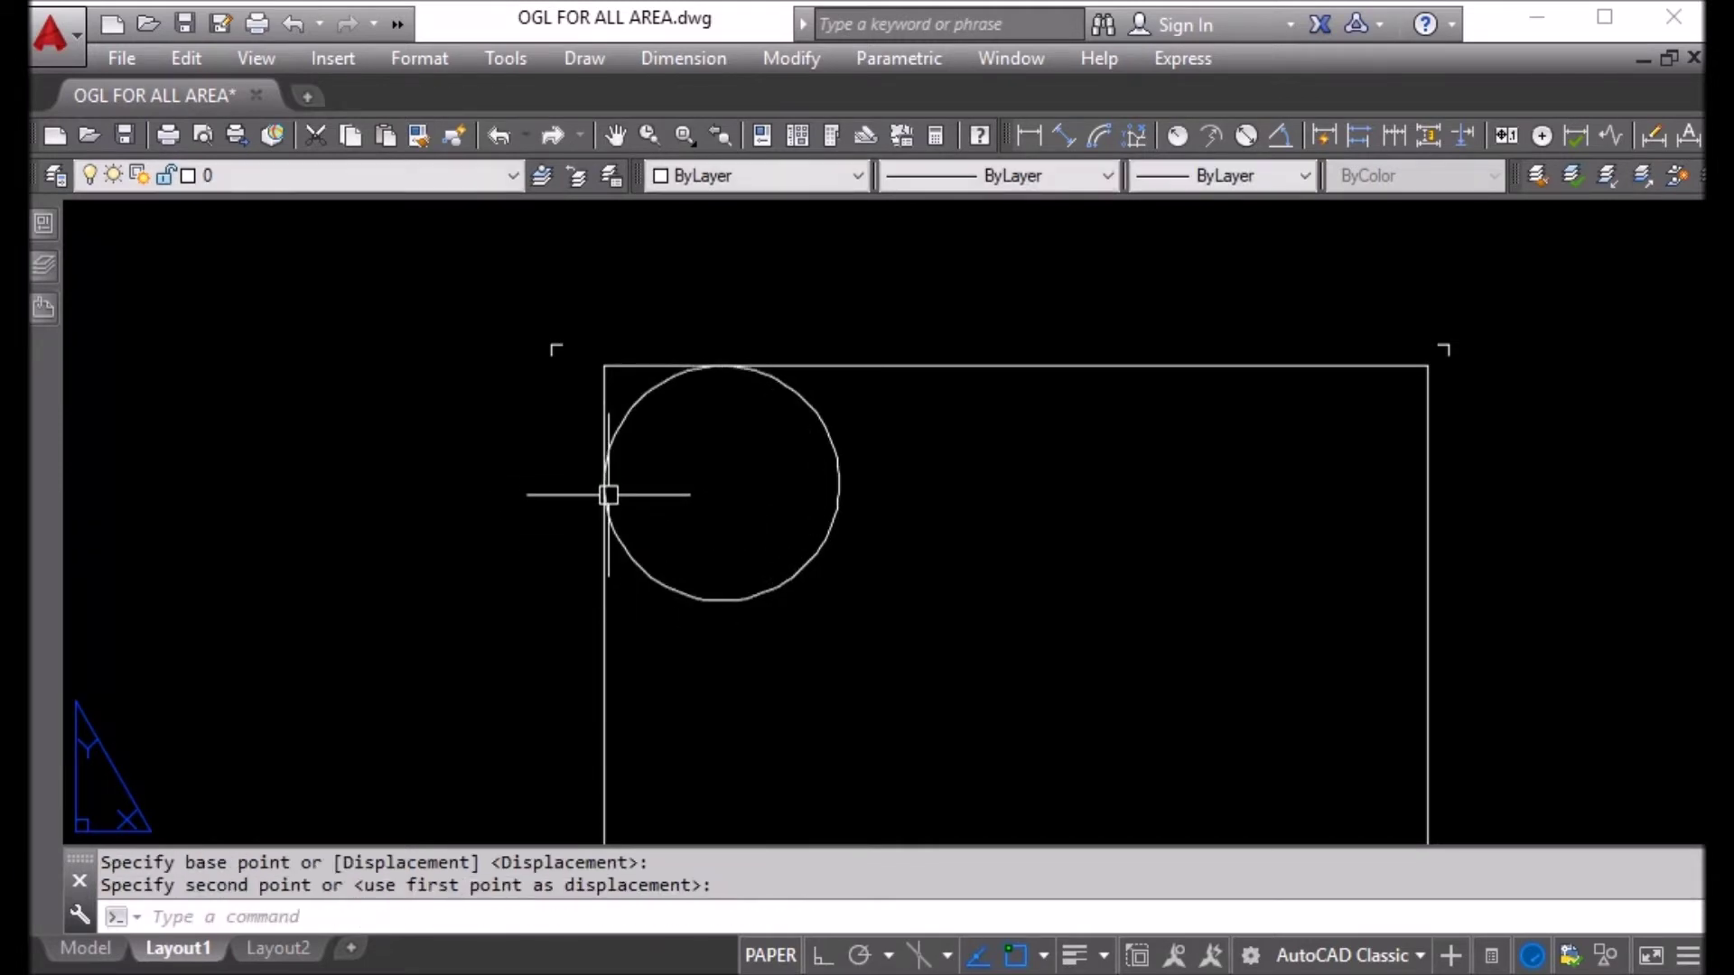
Step: Draw a rectangle from the title block's upper-right corner to the frame's upper-left corner
middle_drag(1036, 509, 689, 383)
scroll(762, 507, down, 3)
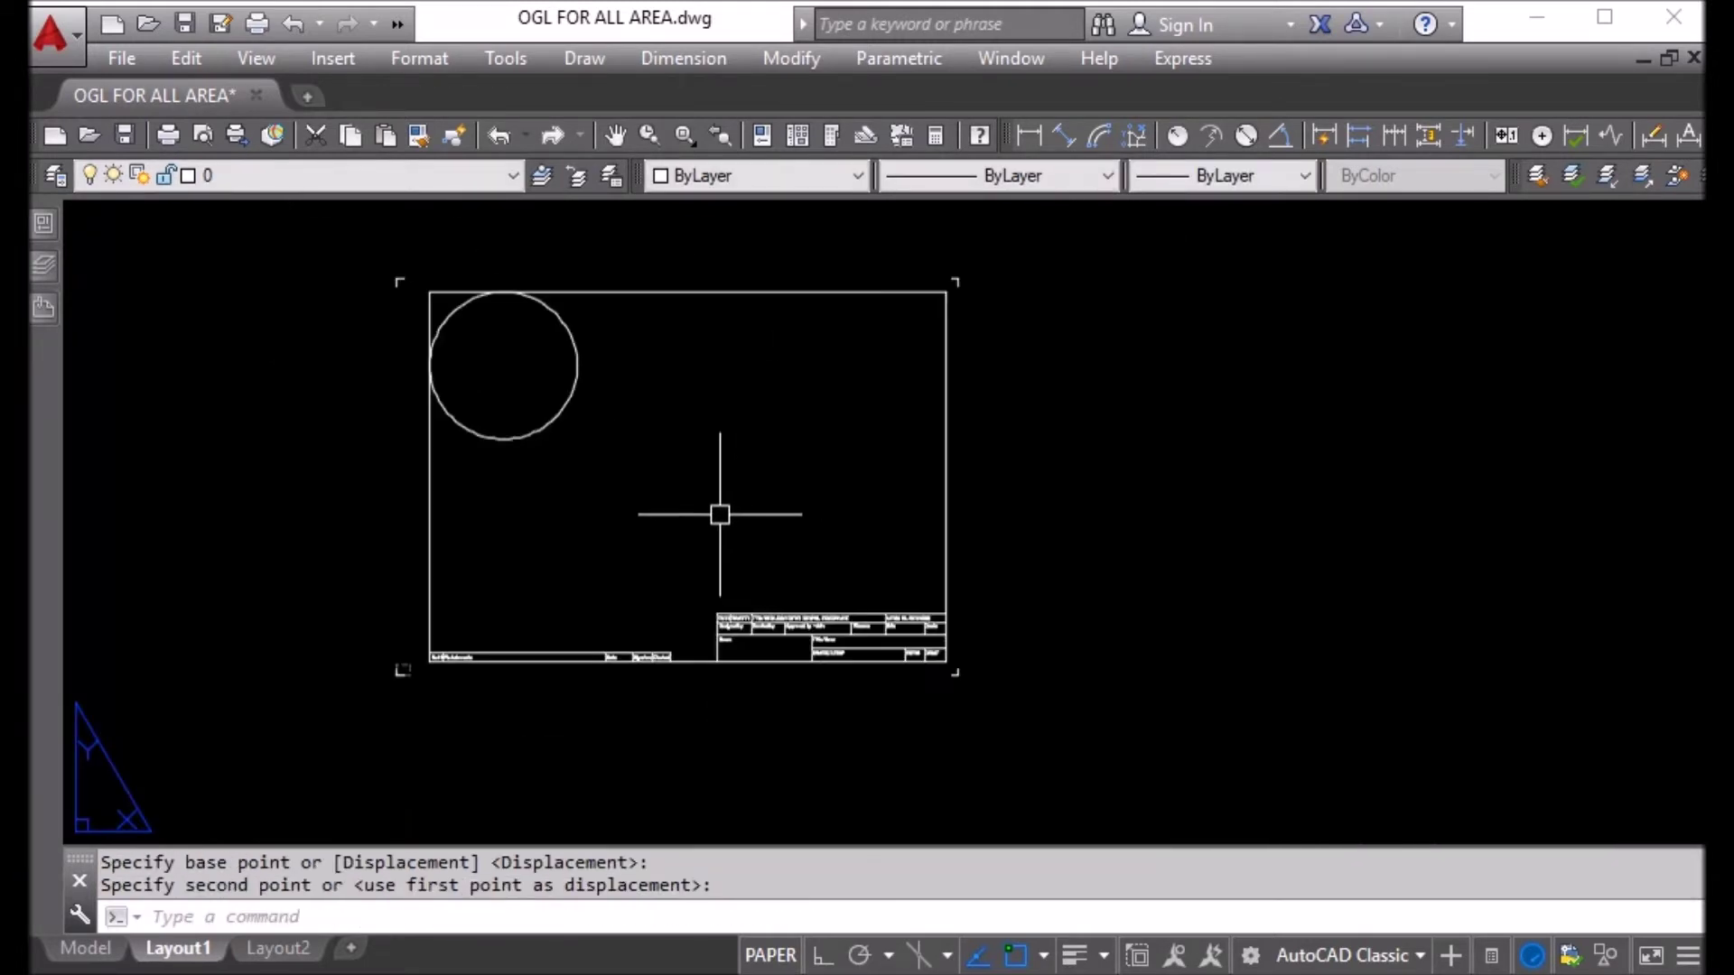
text(r)
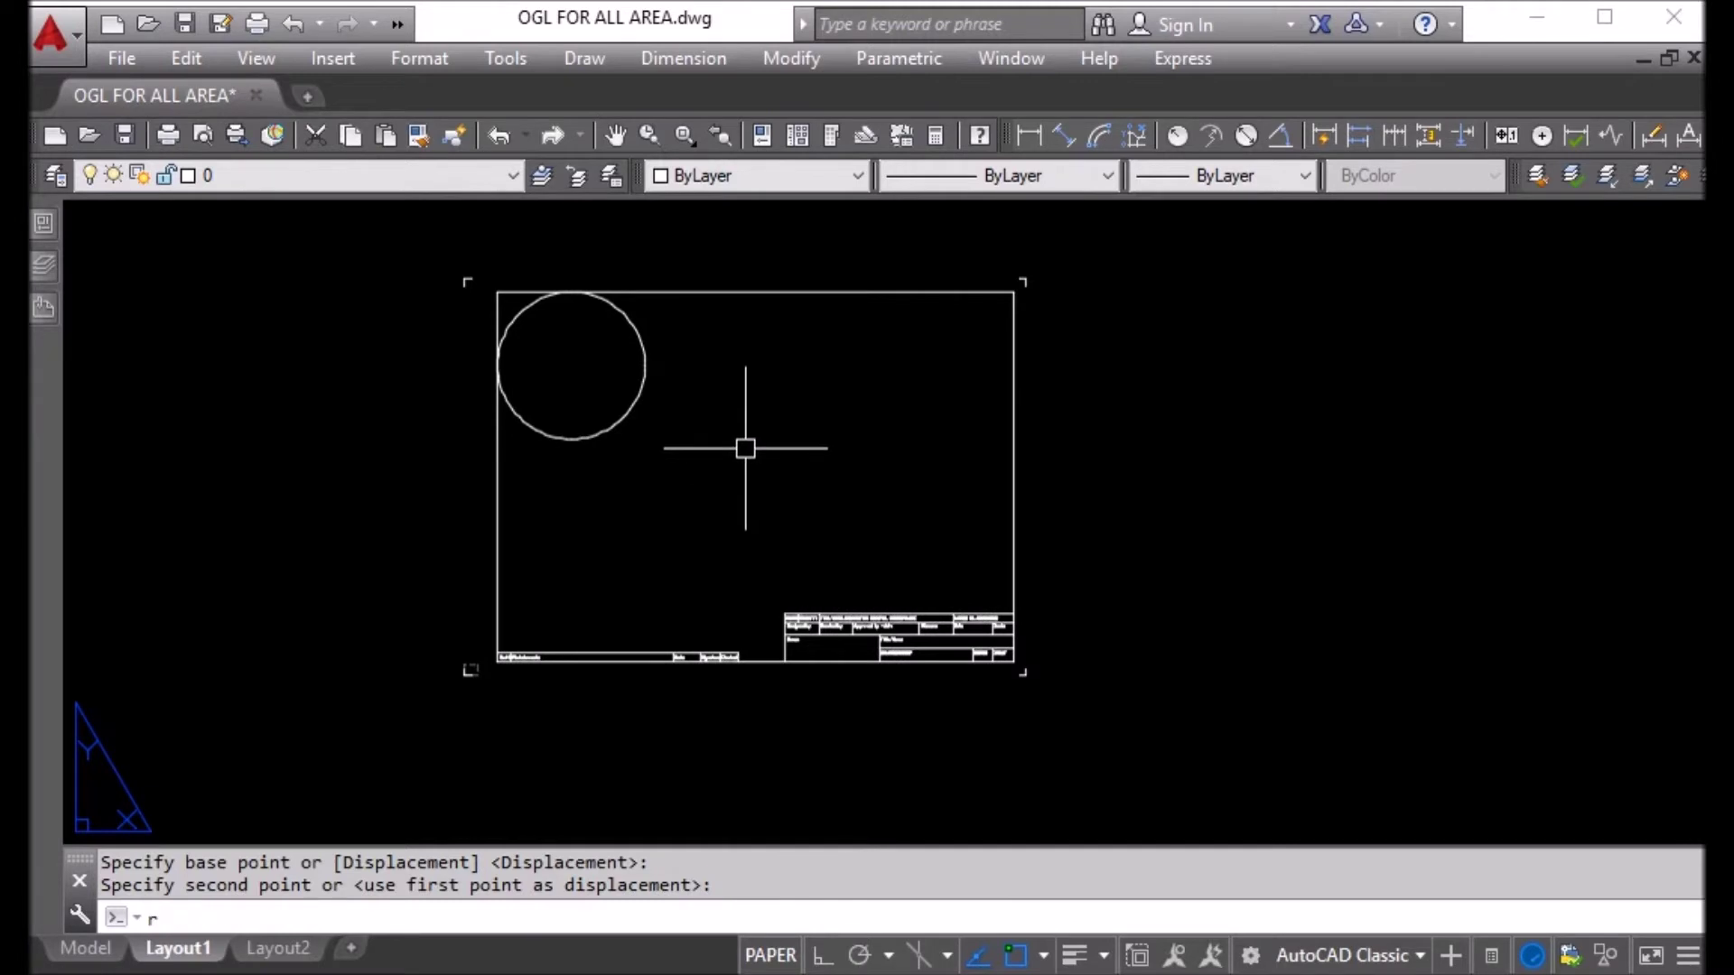
key(Return)
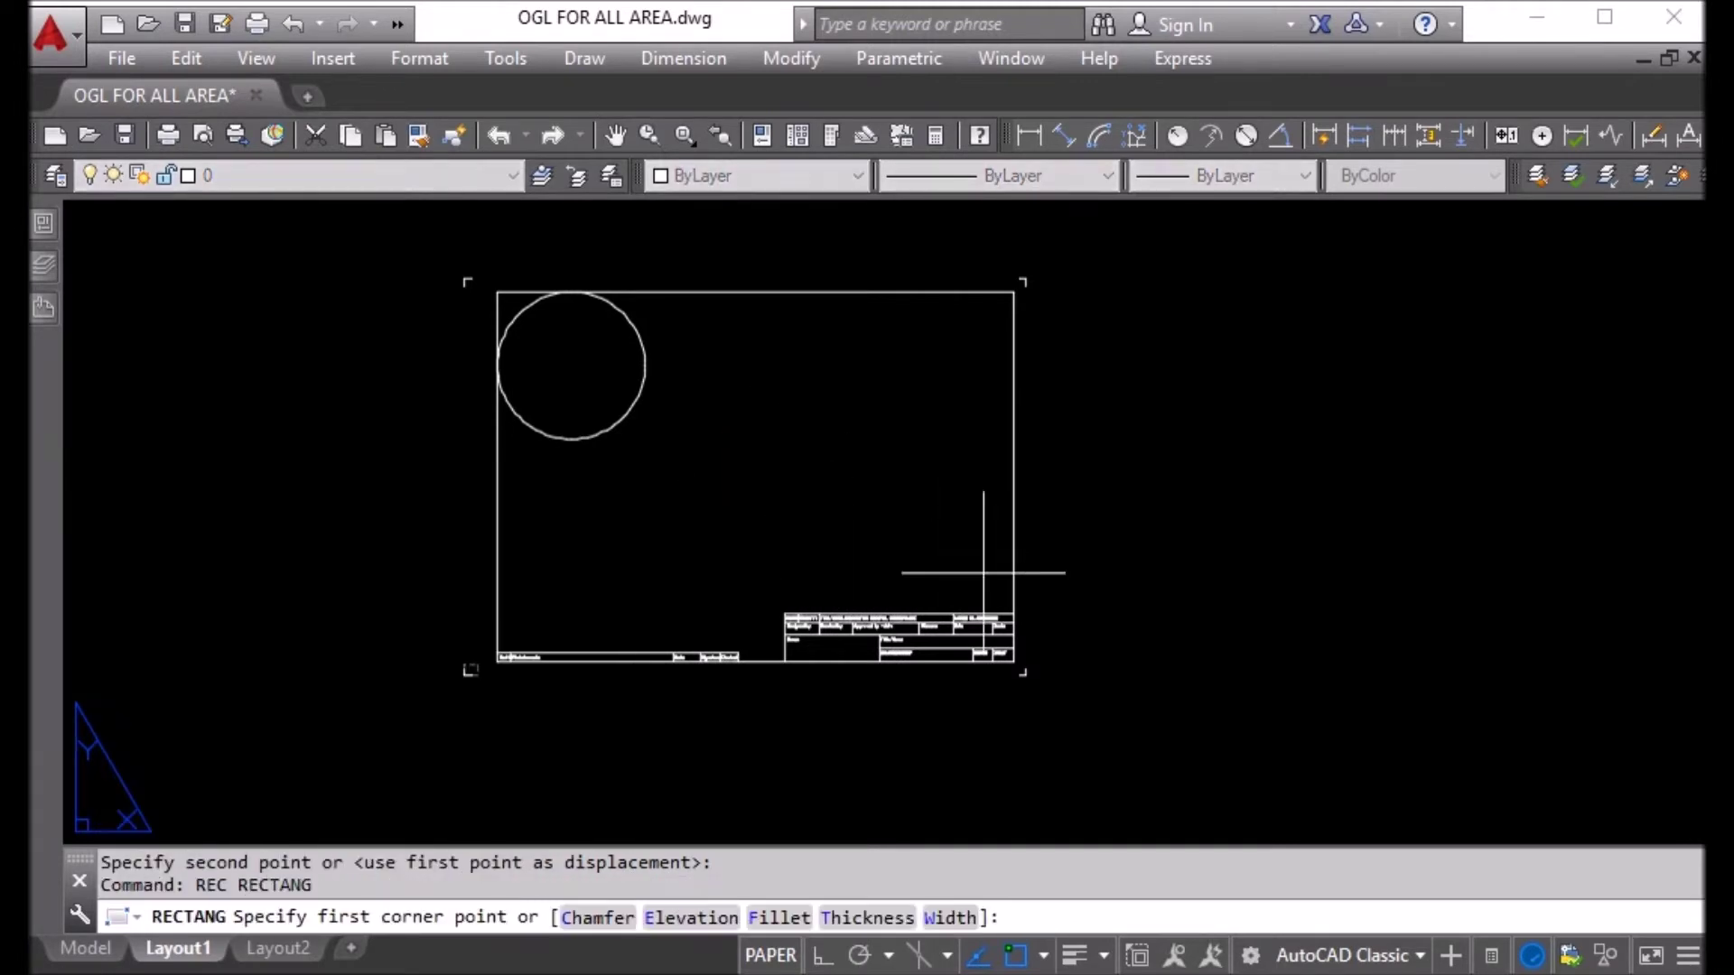
scroll(1022, 609, up, 5)
click(983, 638)
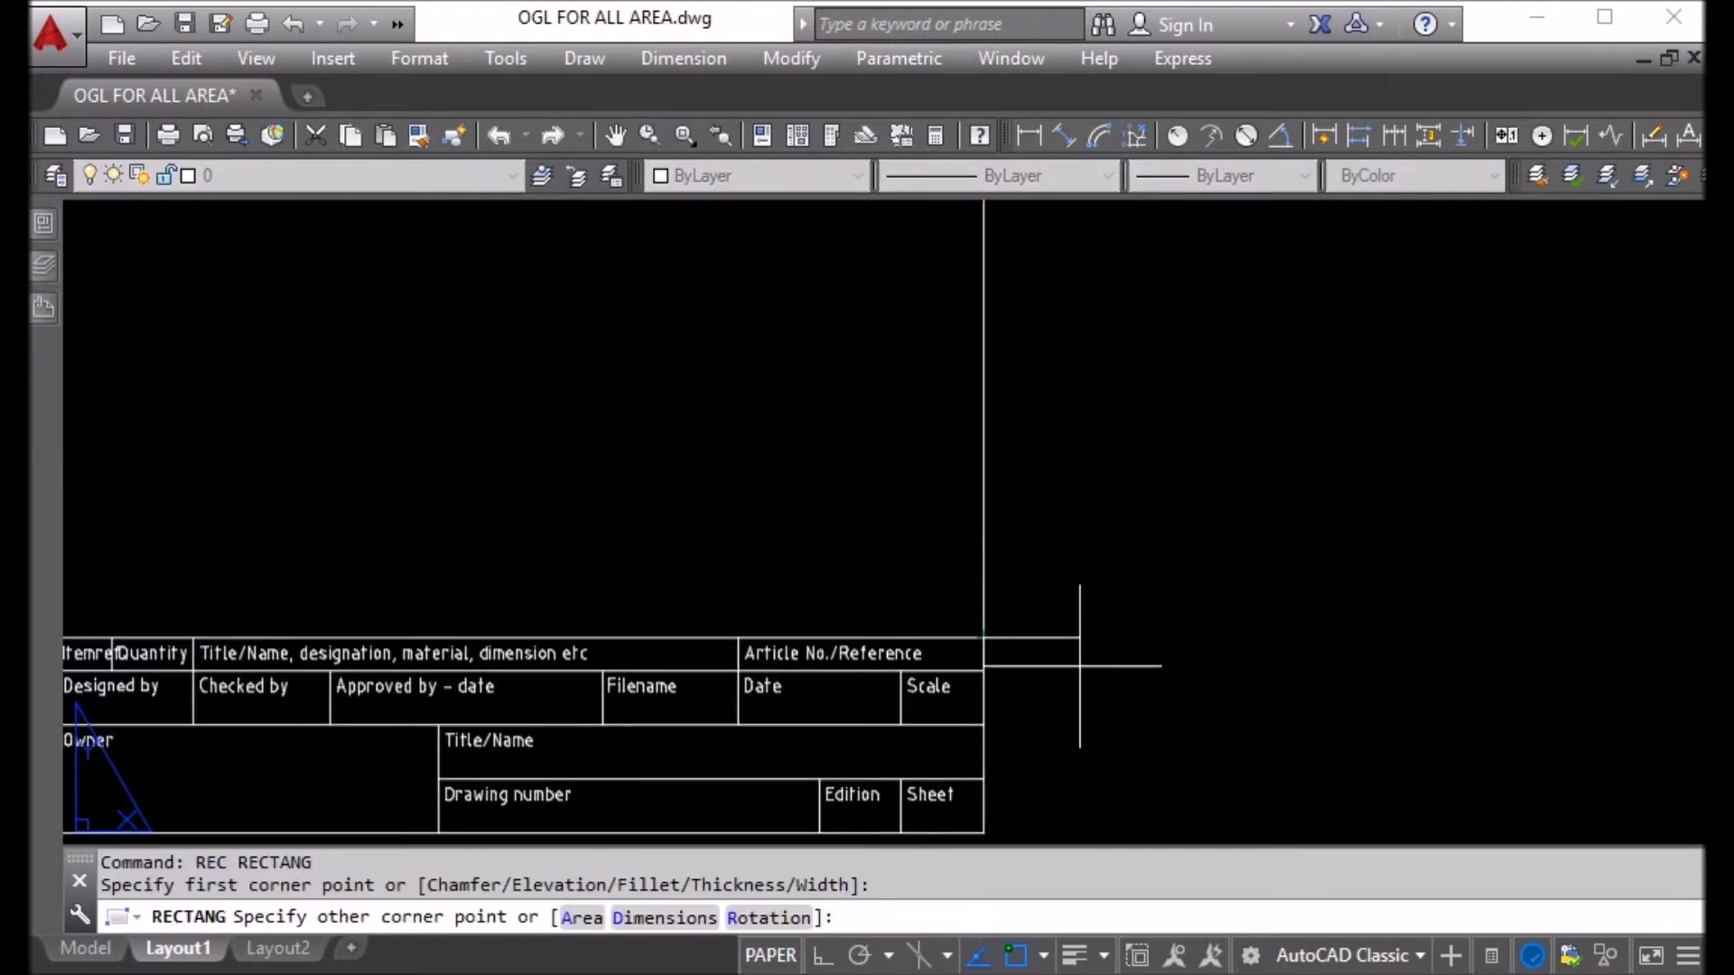
scroll(1084, 668, down, 4)
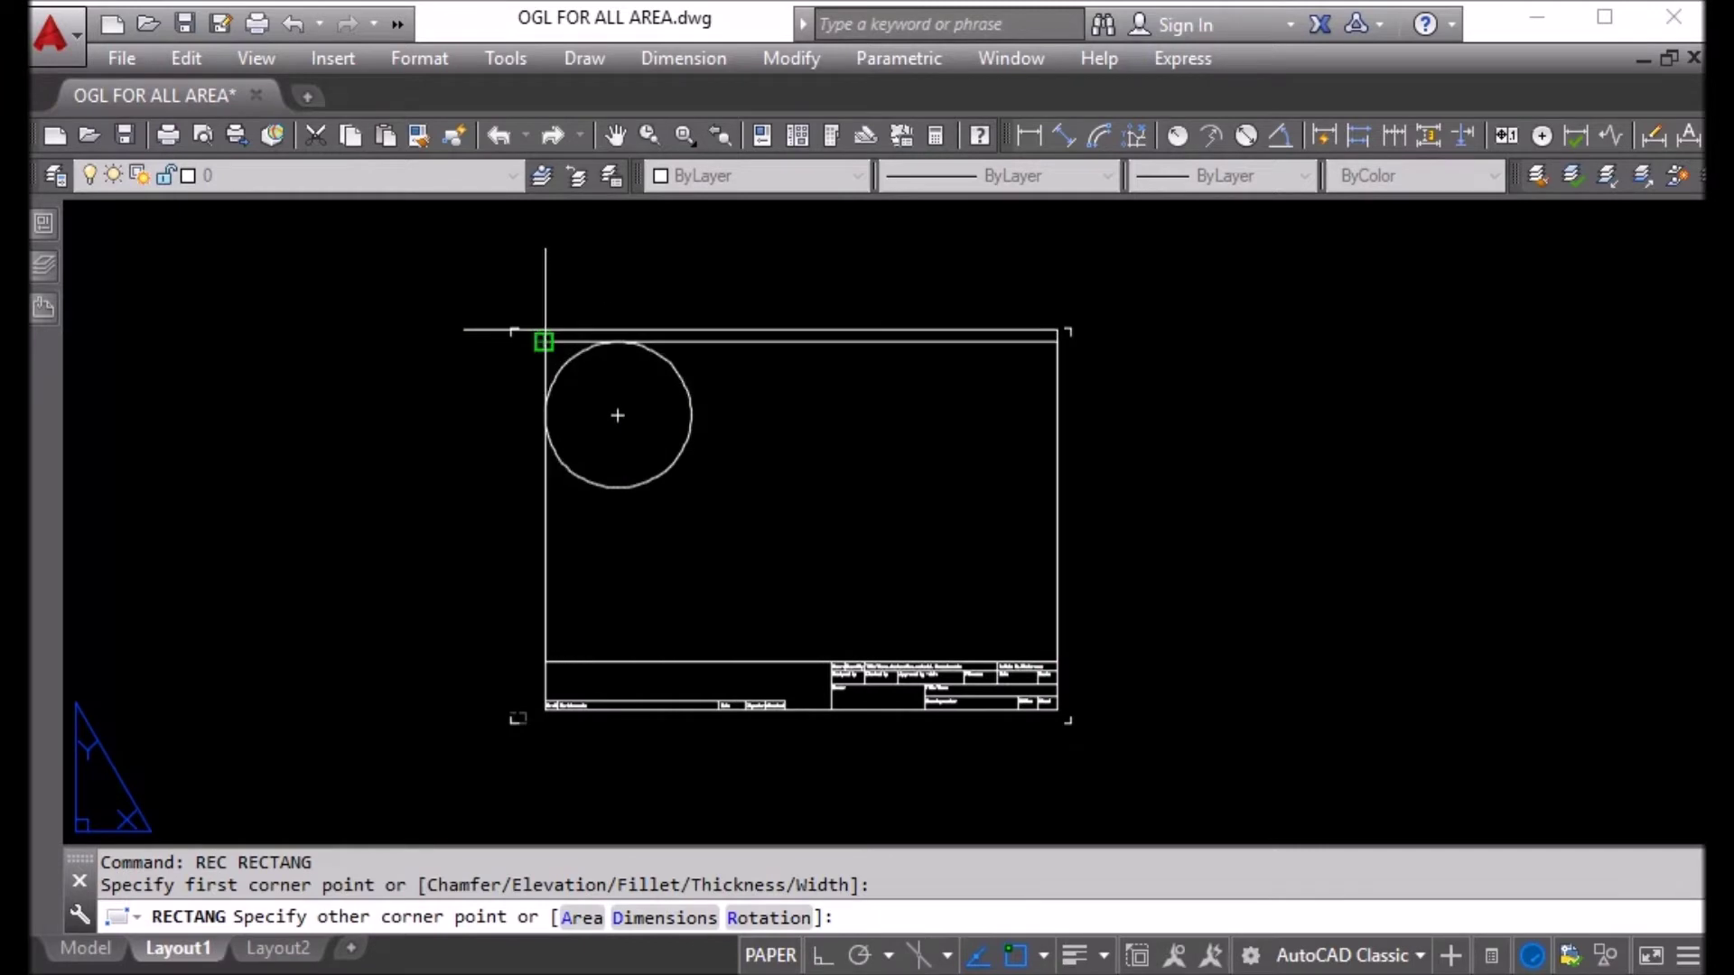
click(545, 341)
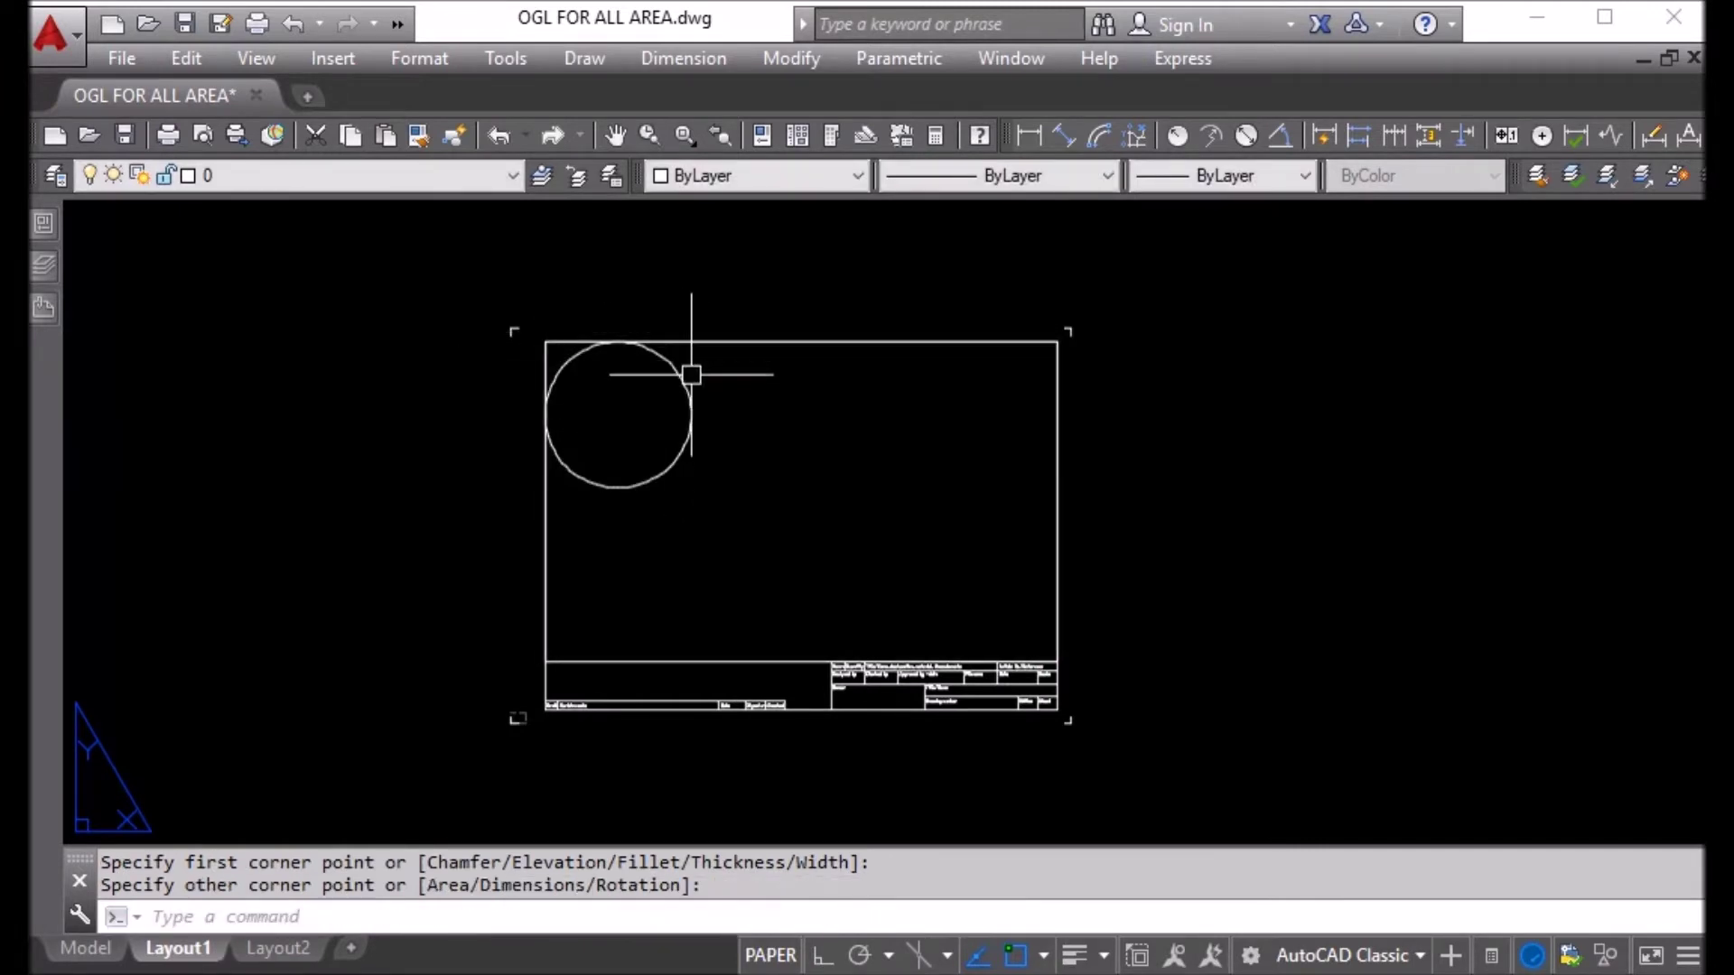
Step: Copy the circle and the rectangle together to the empty space left of the sheet
click(784, 341)
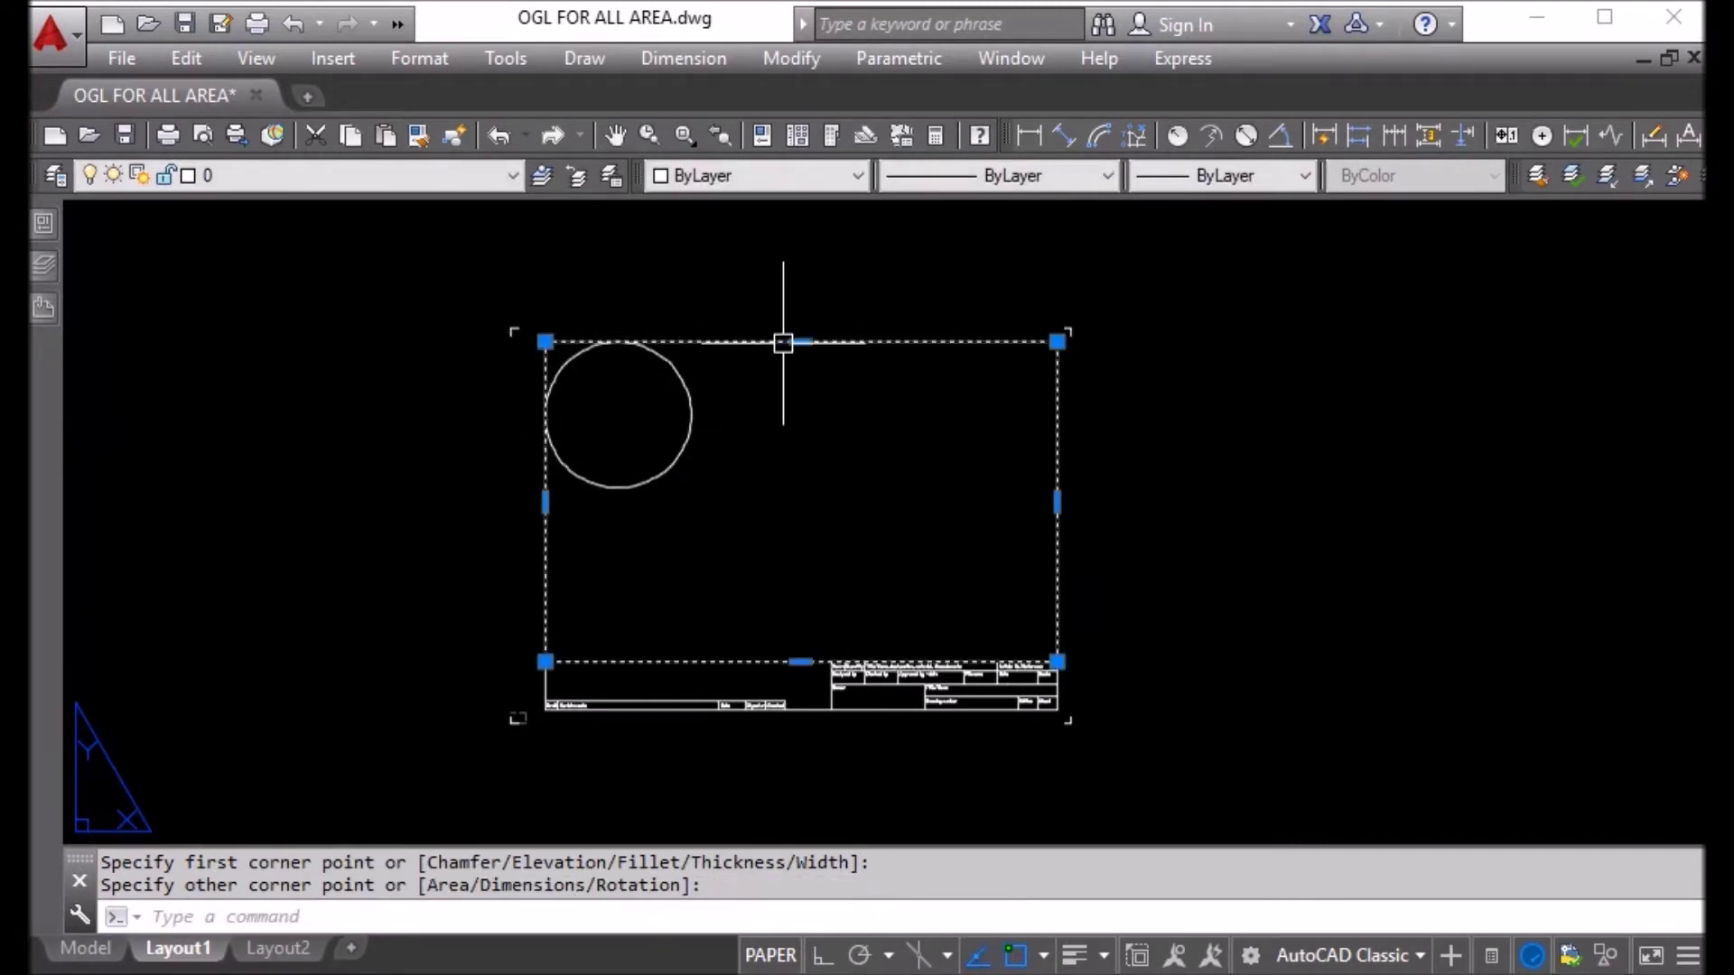
click(708, 403)
click(676, 469)
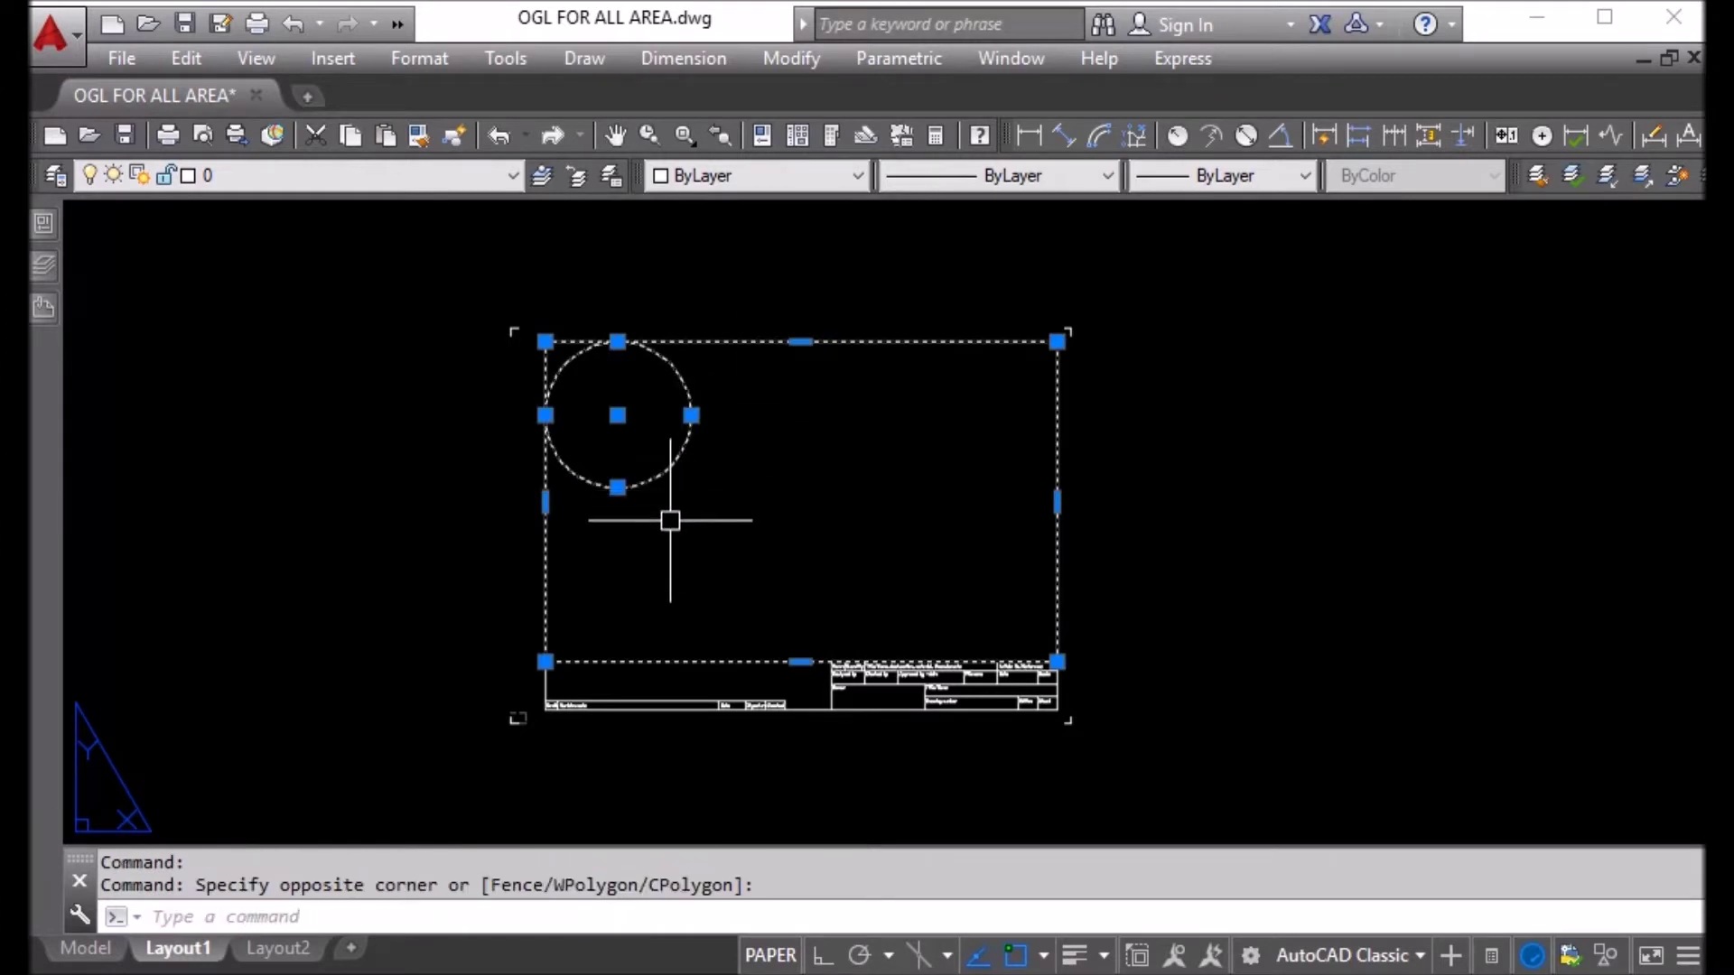
text(co)
key(Return)
click(825, 523)
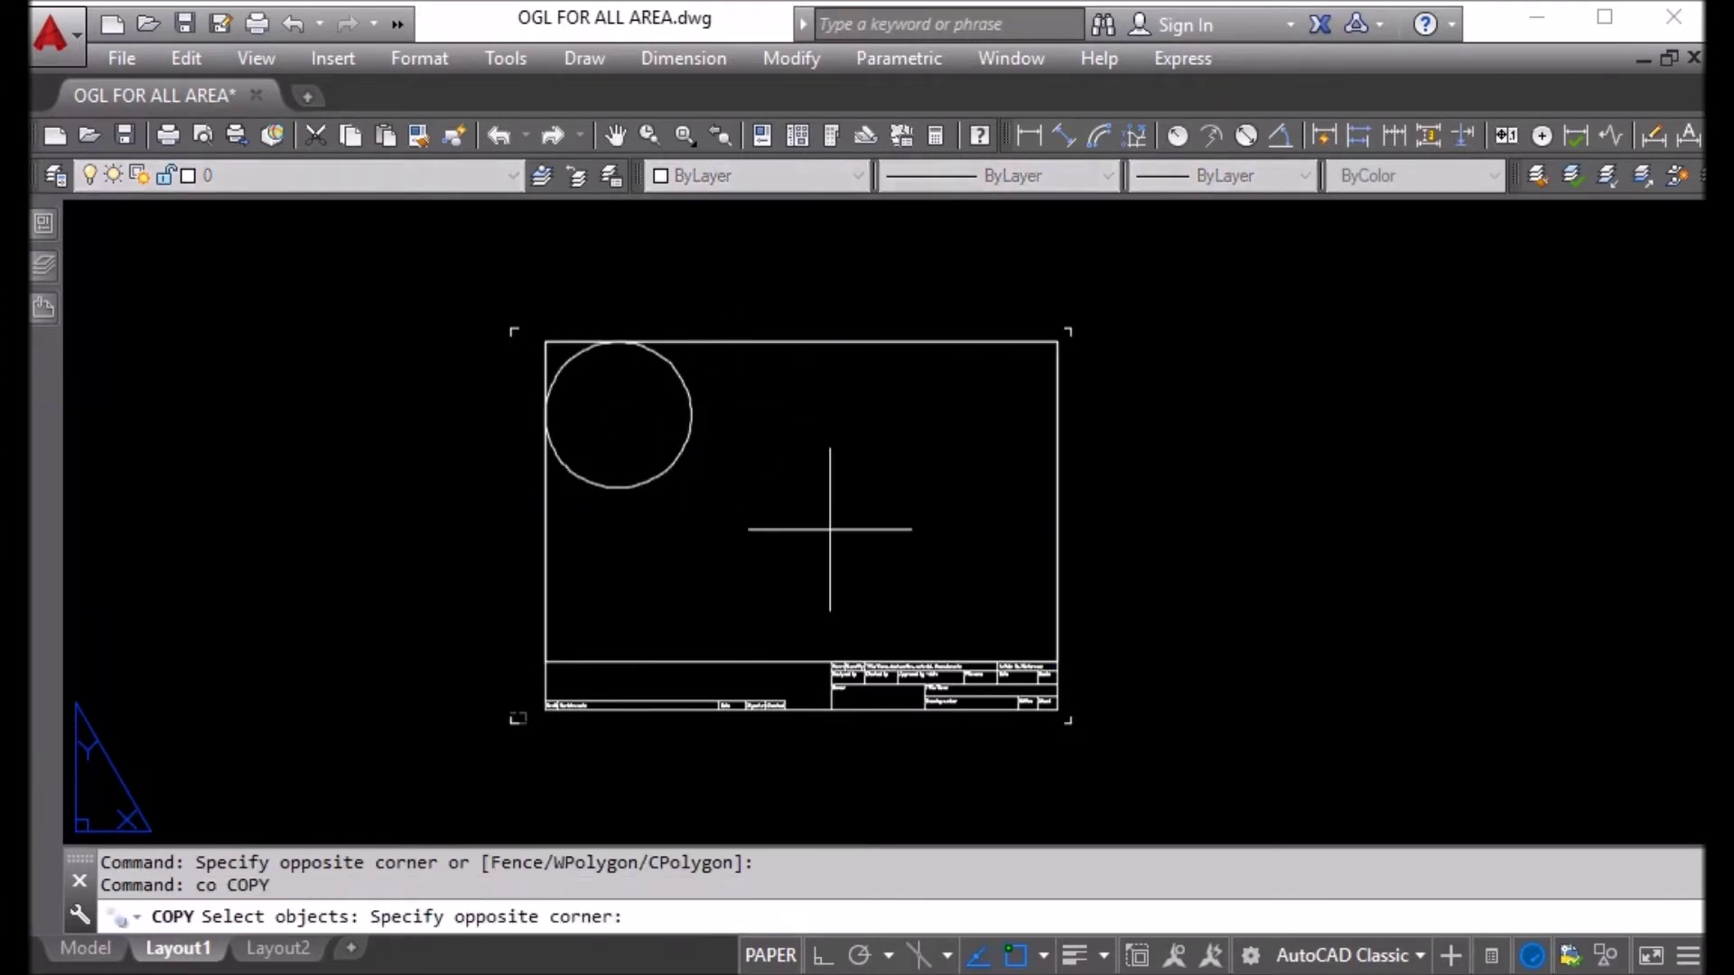
click(858, 474)
click(686, 382)
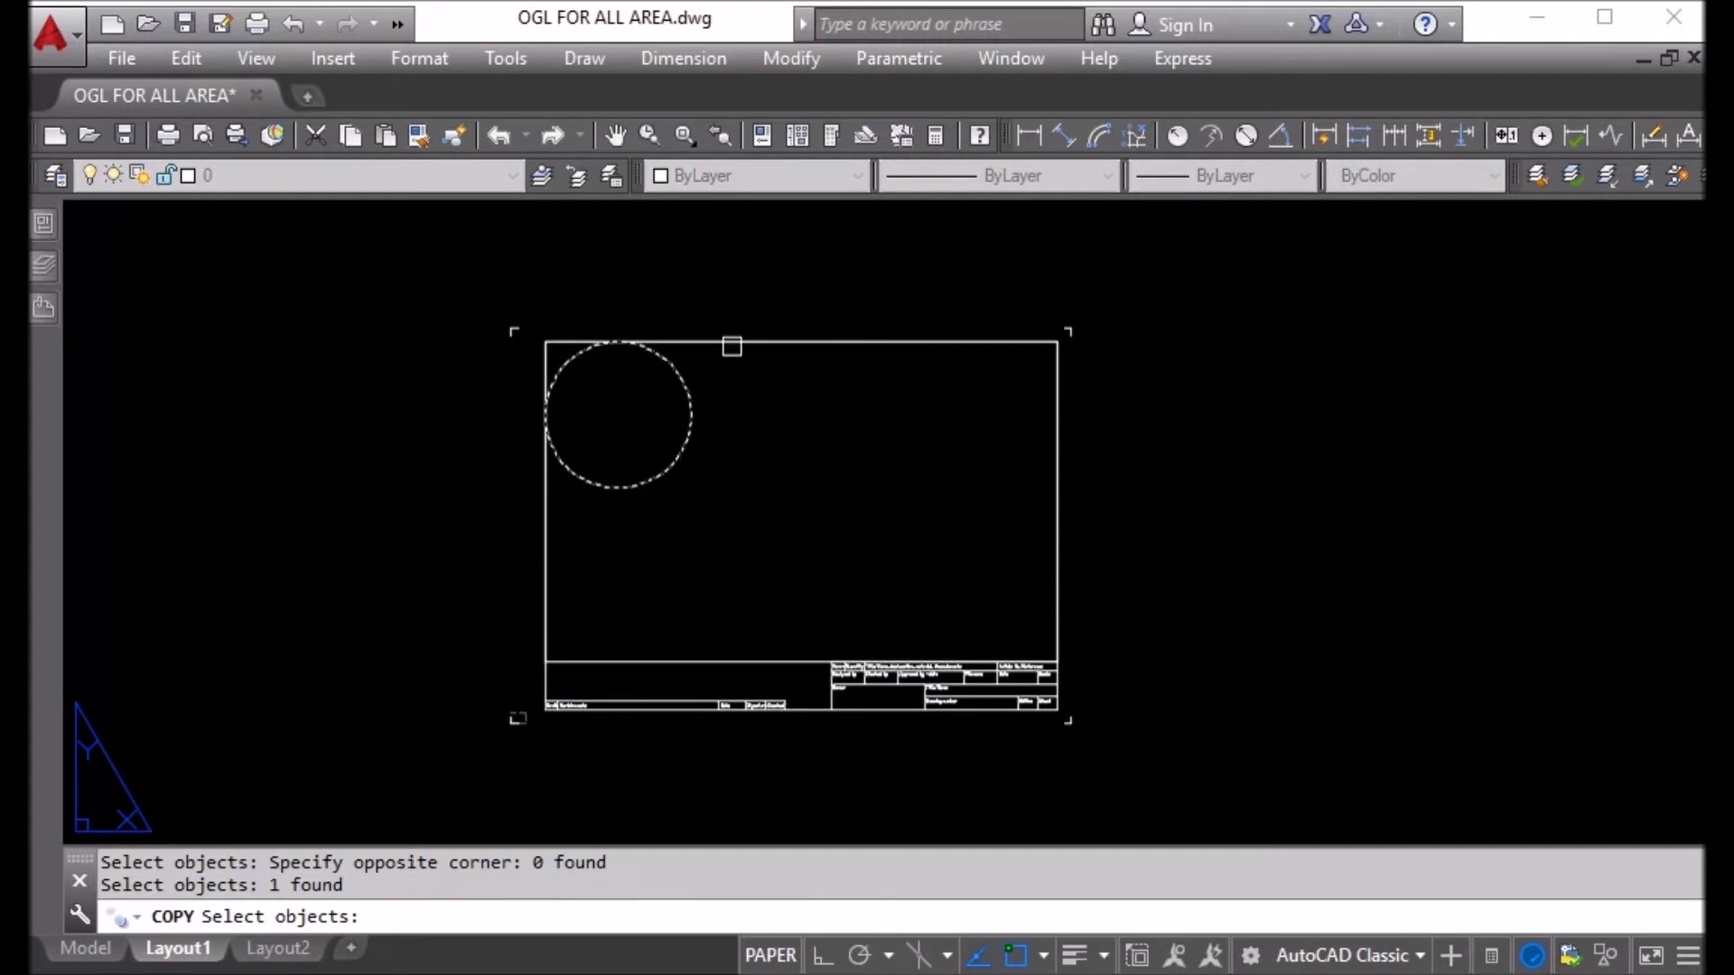
click(731, 343)
key(Return)
click(795, 502)
scroll(821, 487, down, 3)
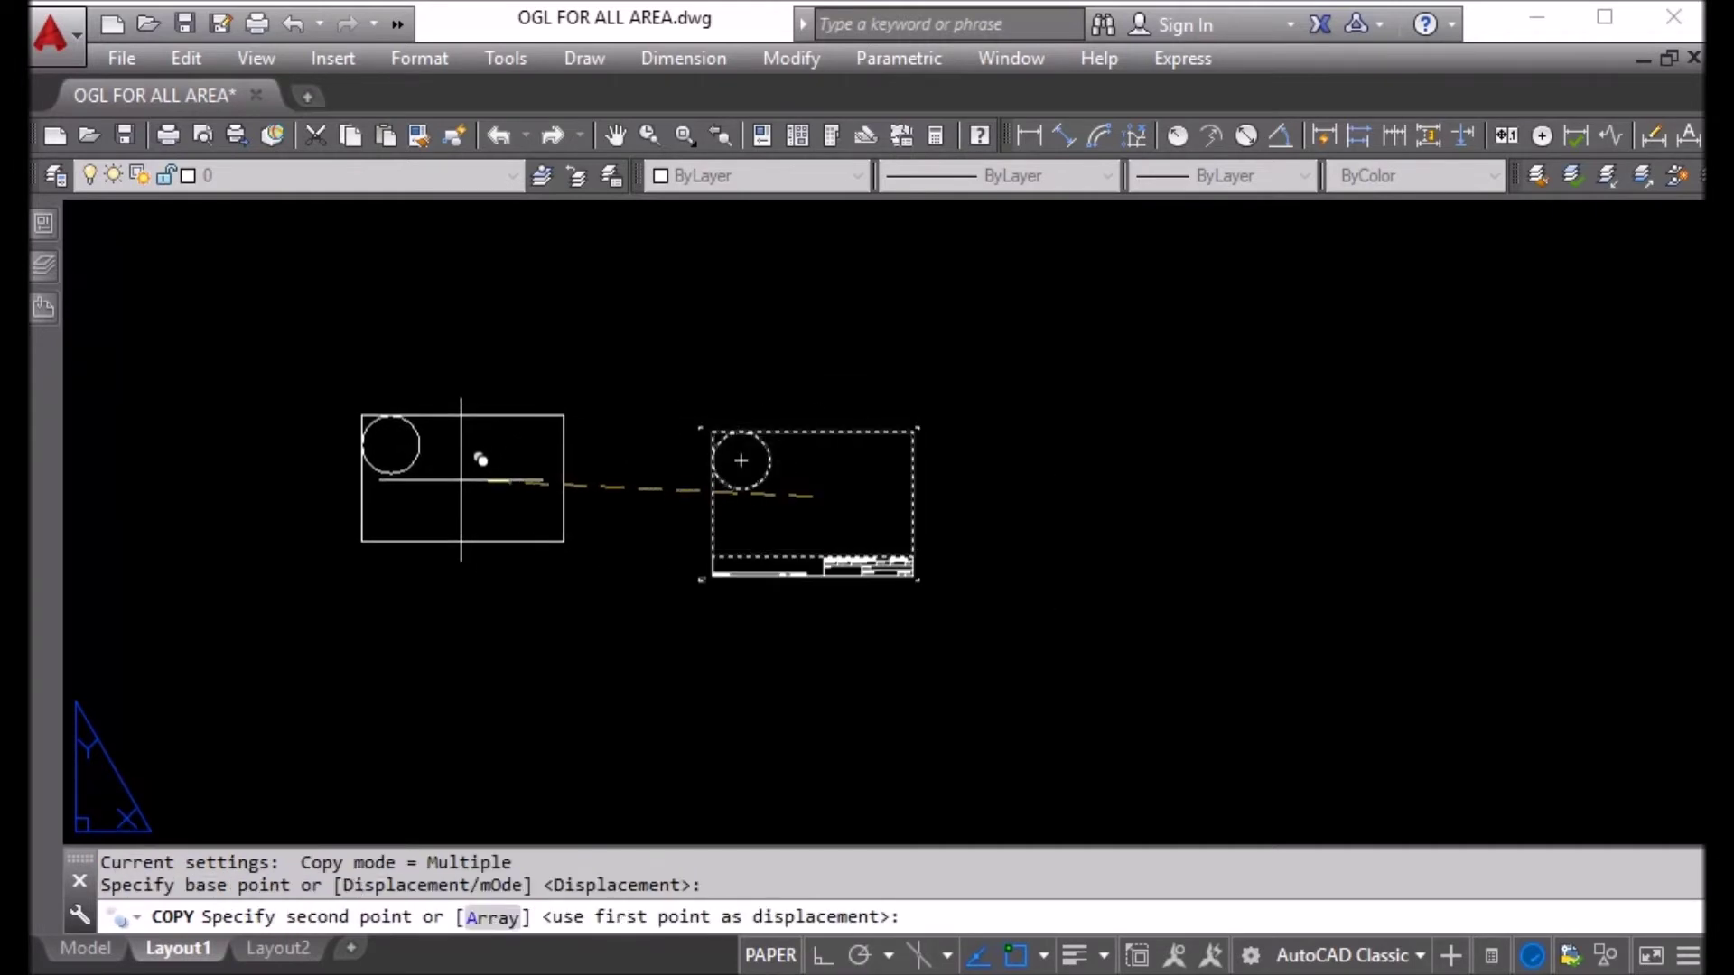
click(483, 515)
key(Return)
Step: Create a polyline boundary from the area inside the copied rectangle and outside its circle
text(bo)
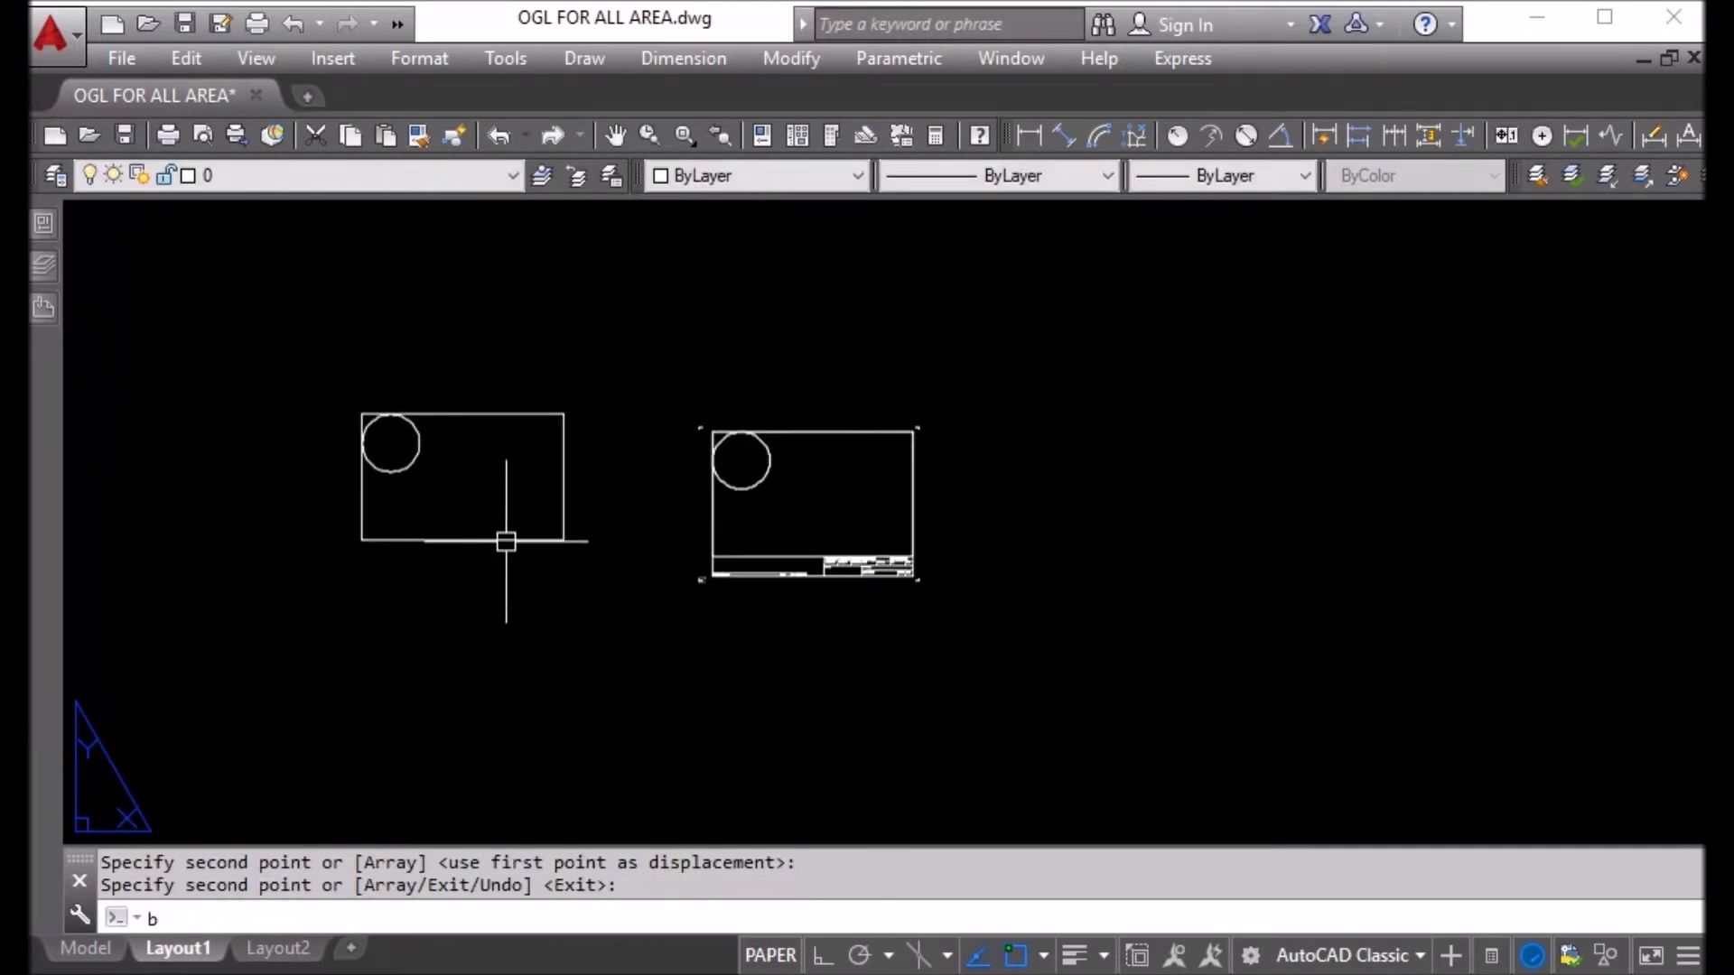
key(Return)
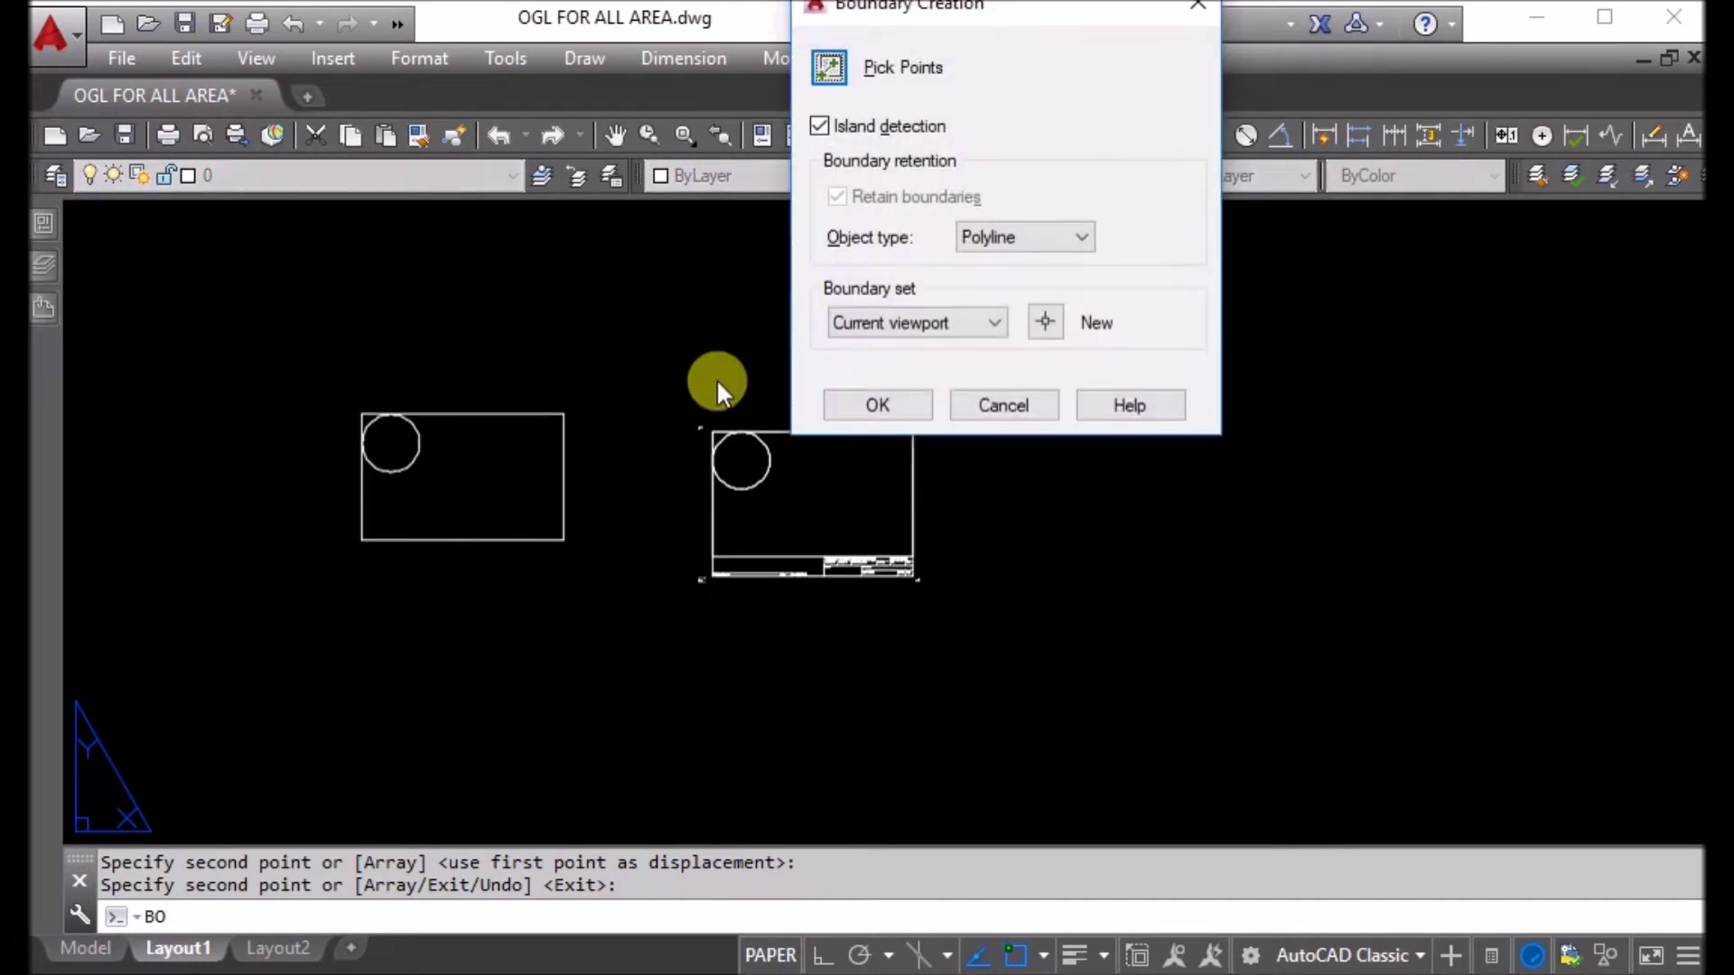
click(923, 421)
click(454, 473)
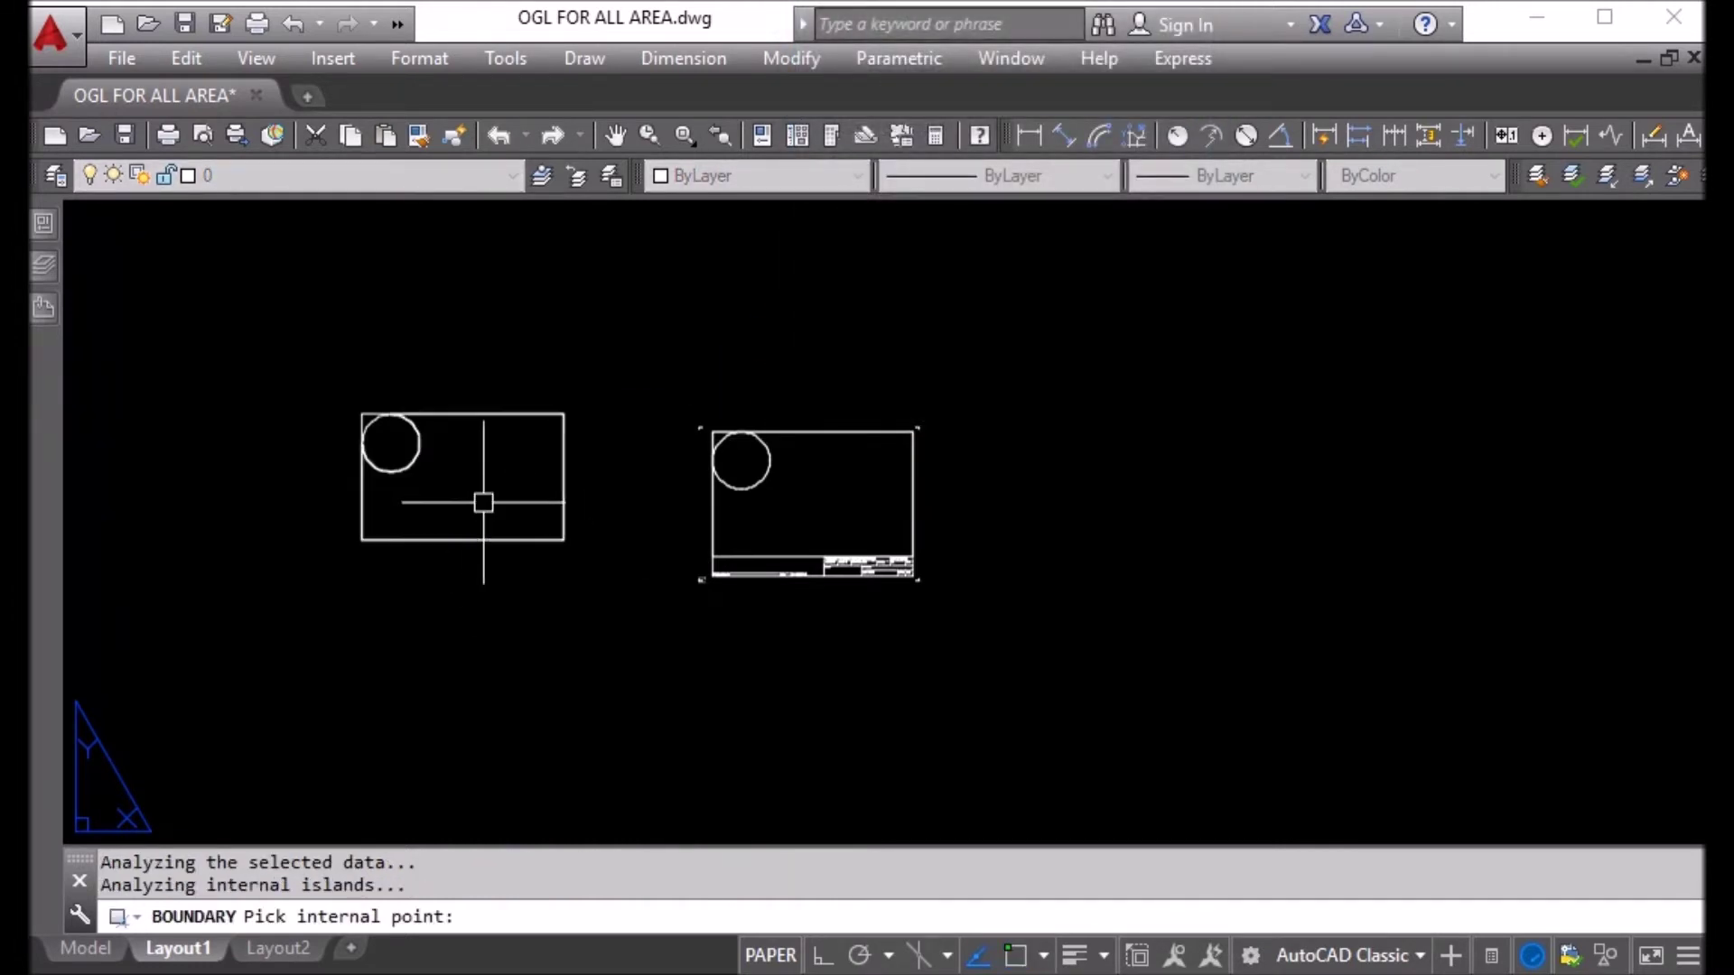
key(Return)
Step: Move the new boundary polyline by its lower-right corner to the empty space above the sheet
click(450, 413)
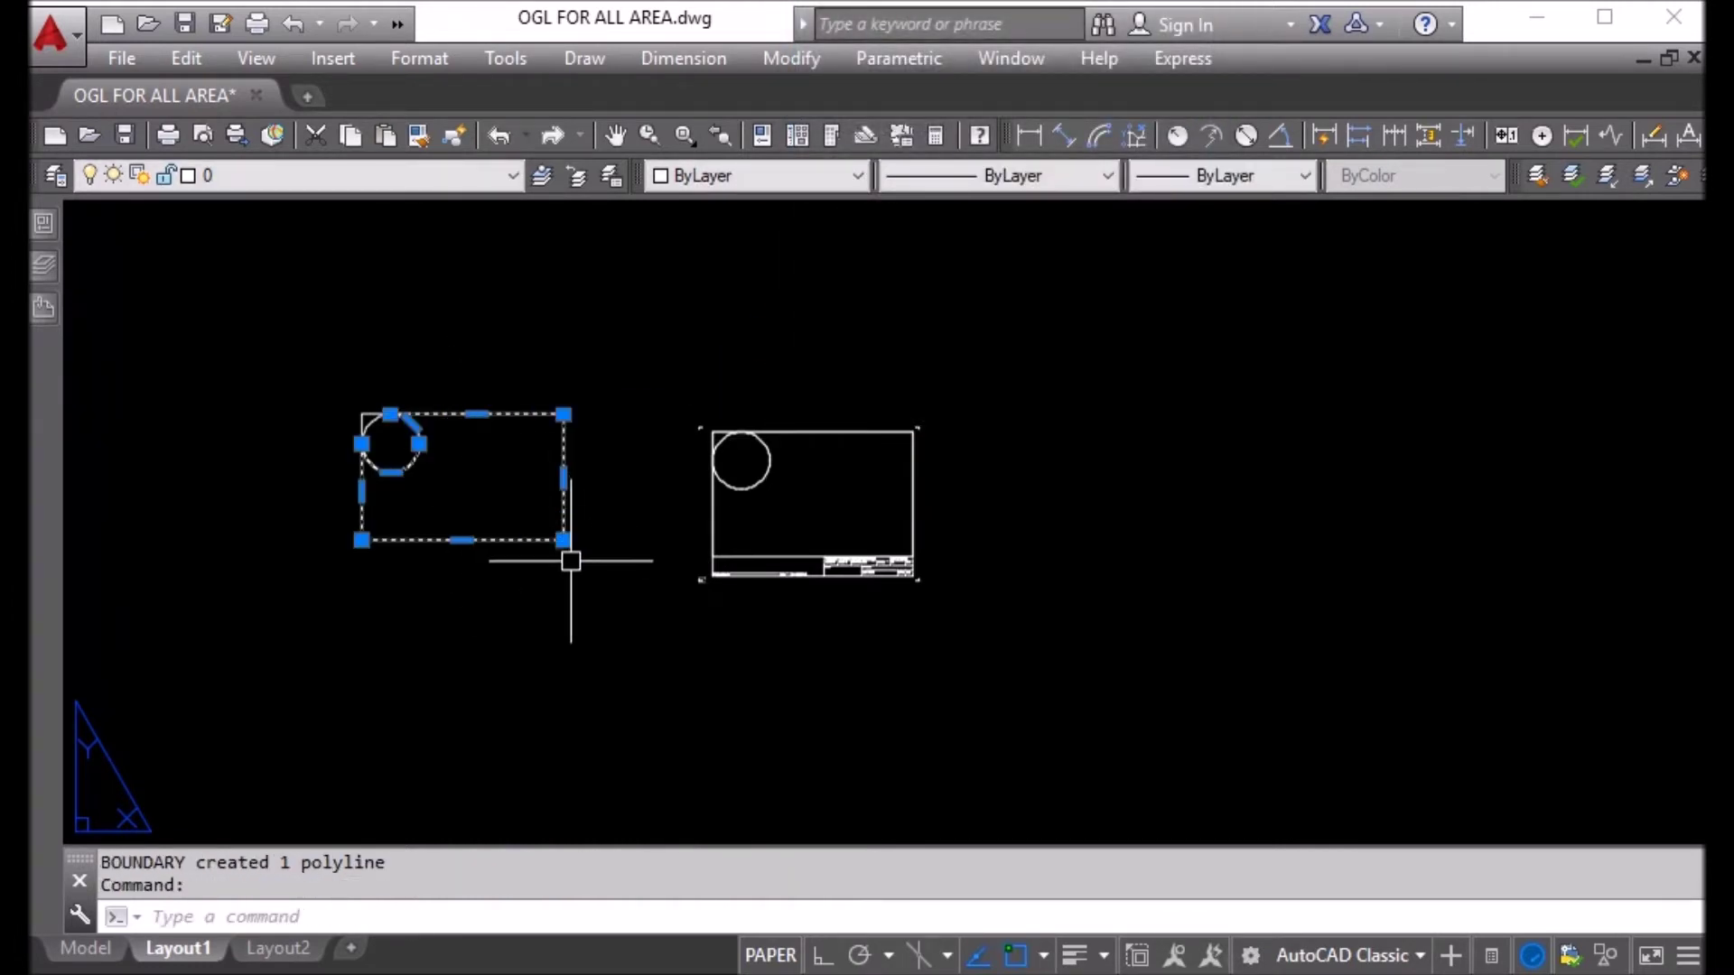
key(Escape)
text(m)
key(Return)
click(560, 535)
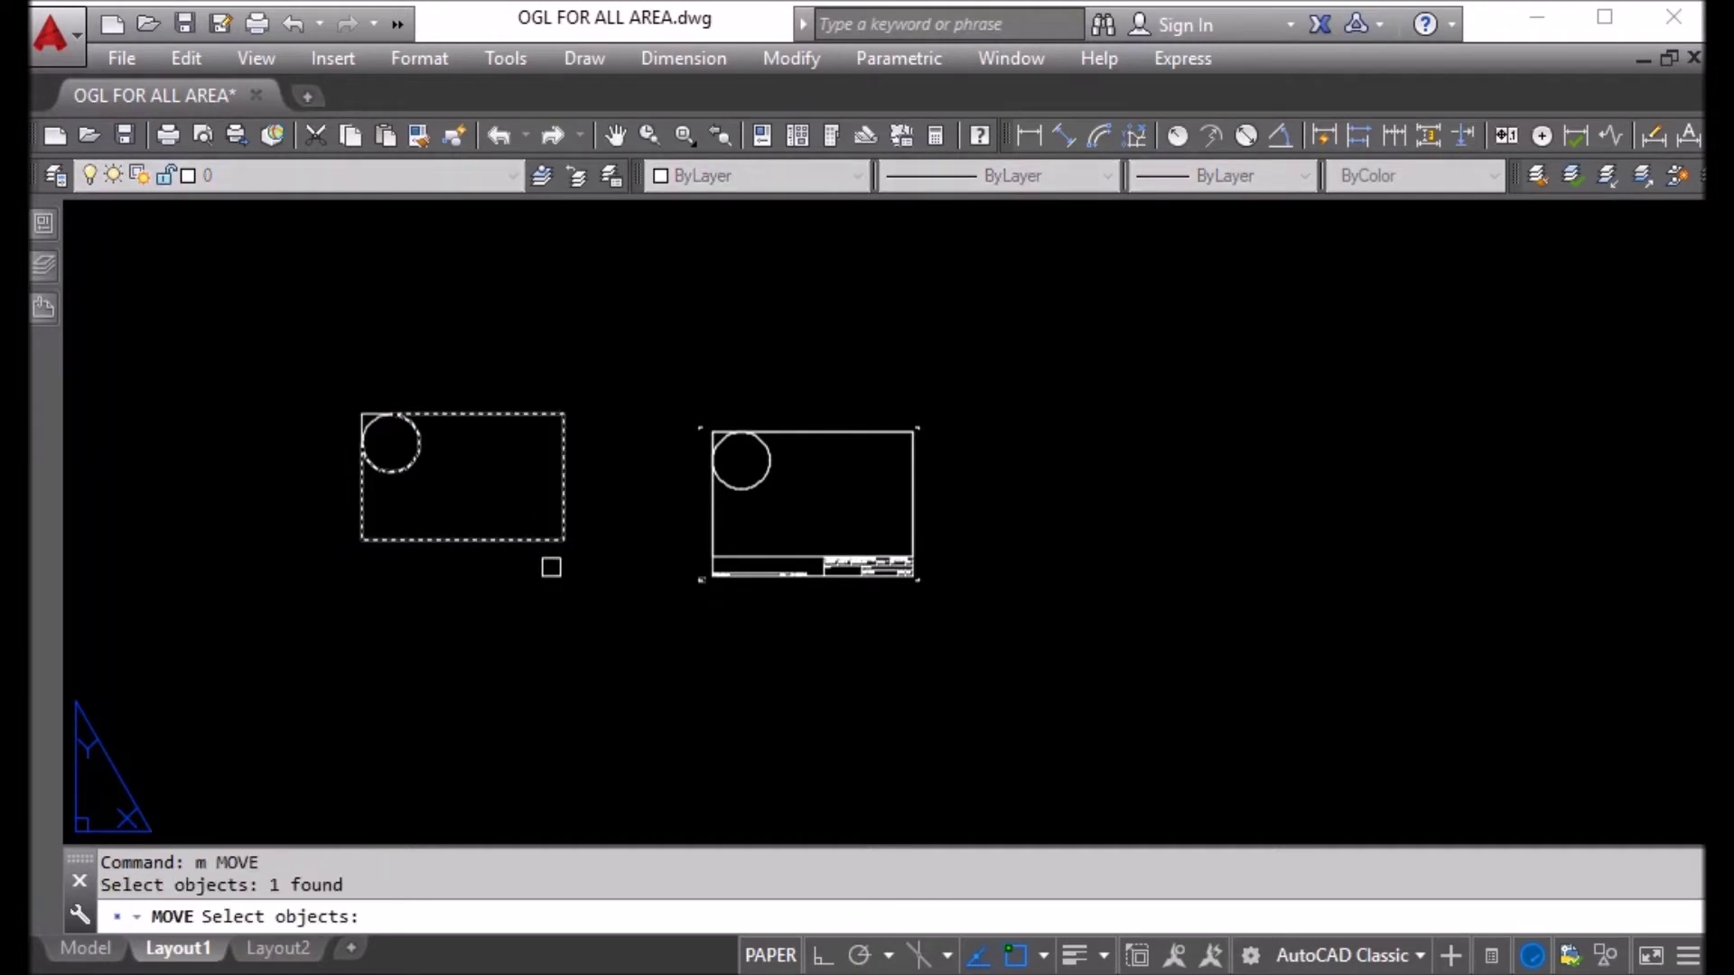
key(Return)
click(563, 540)
click(909, 377)
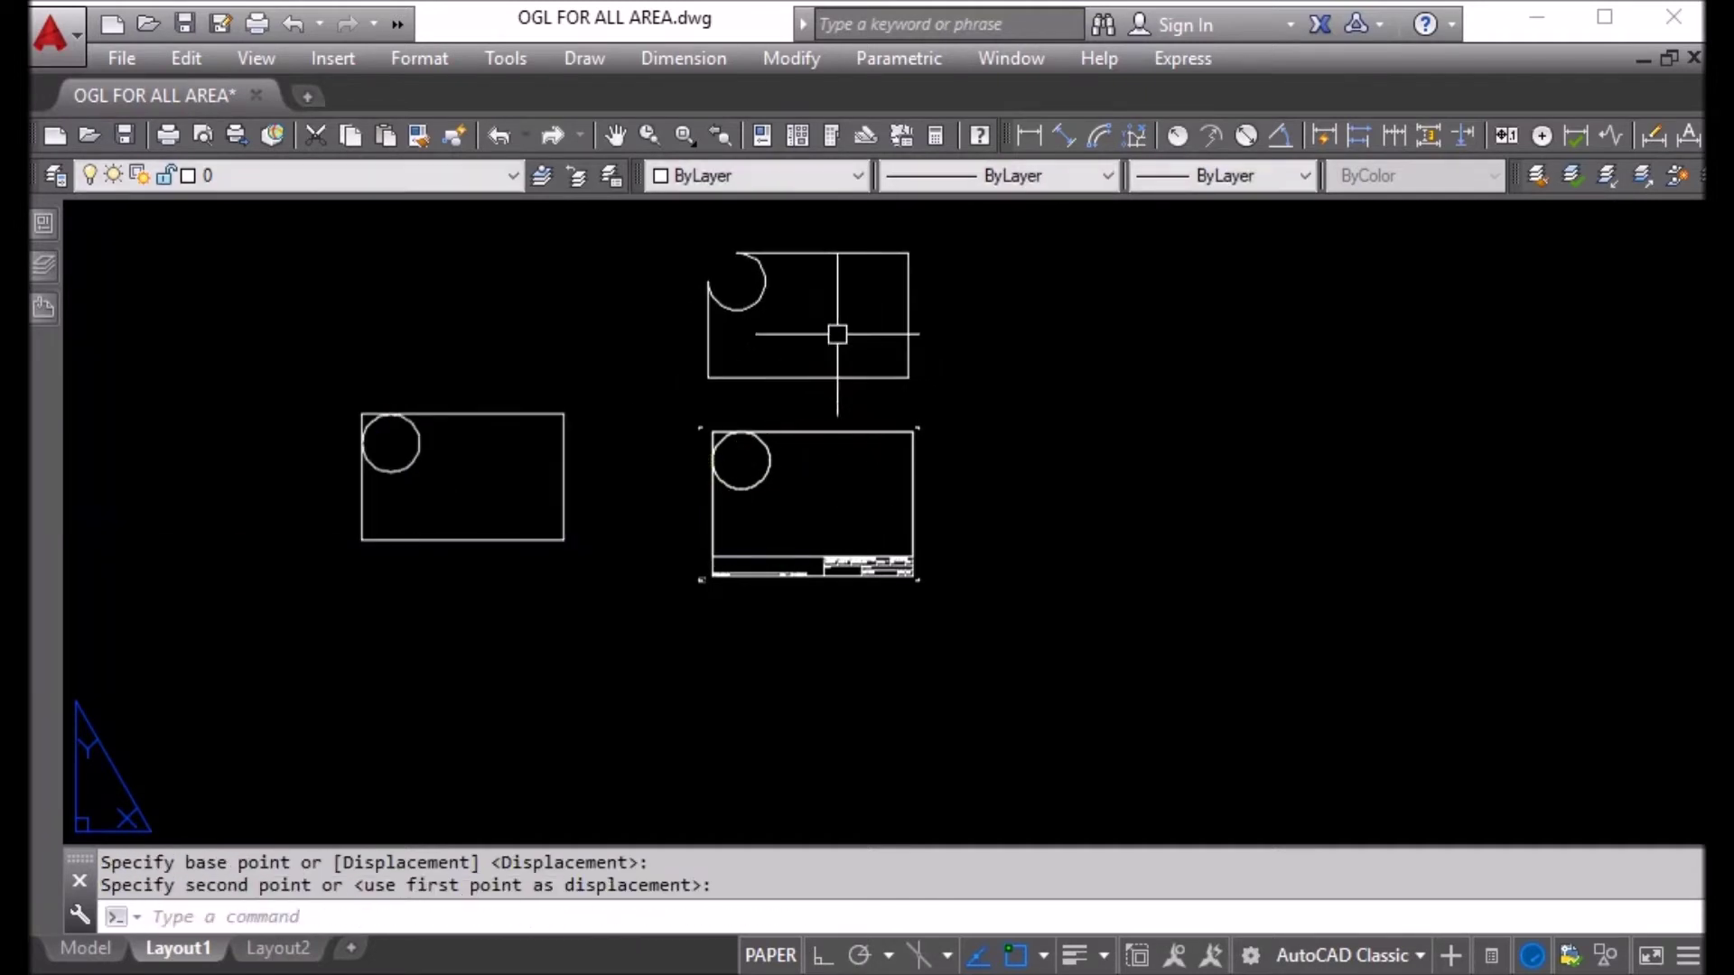
Step: Move the circle inside the title block frame to the space left of the boundary polyline
click(713, 458)
click(769, 460)
key(space)
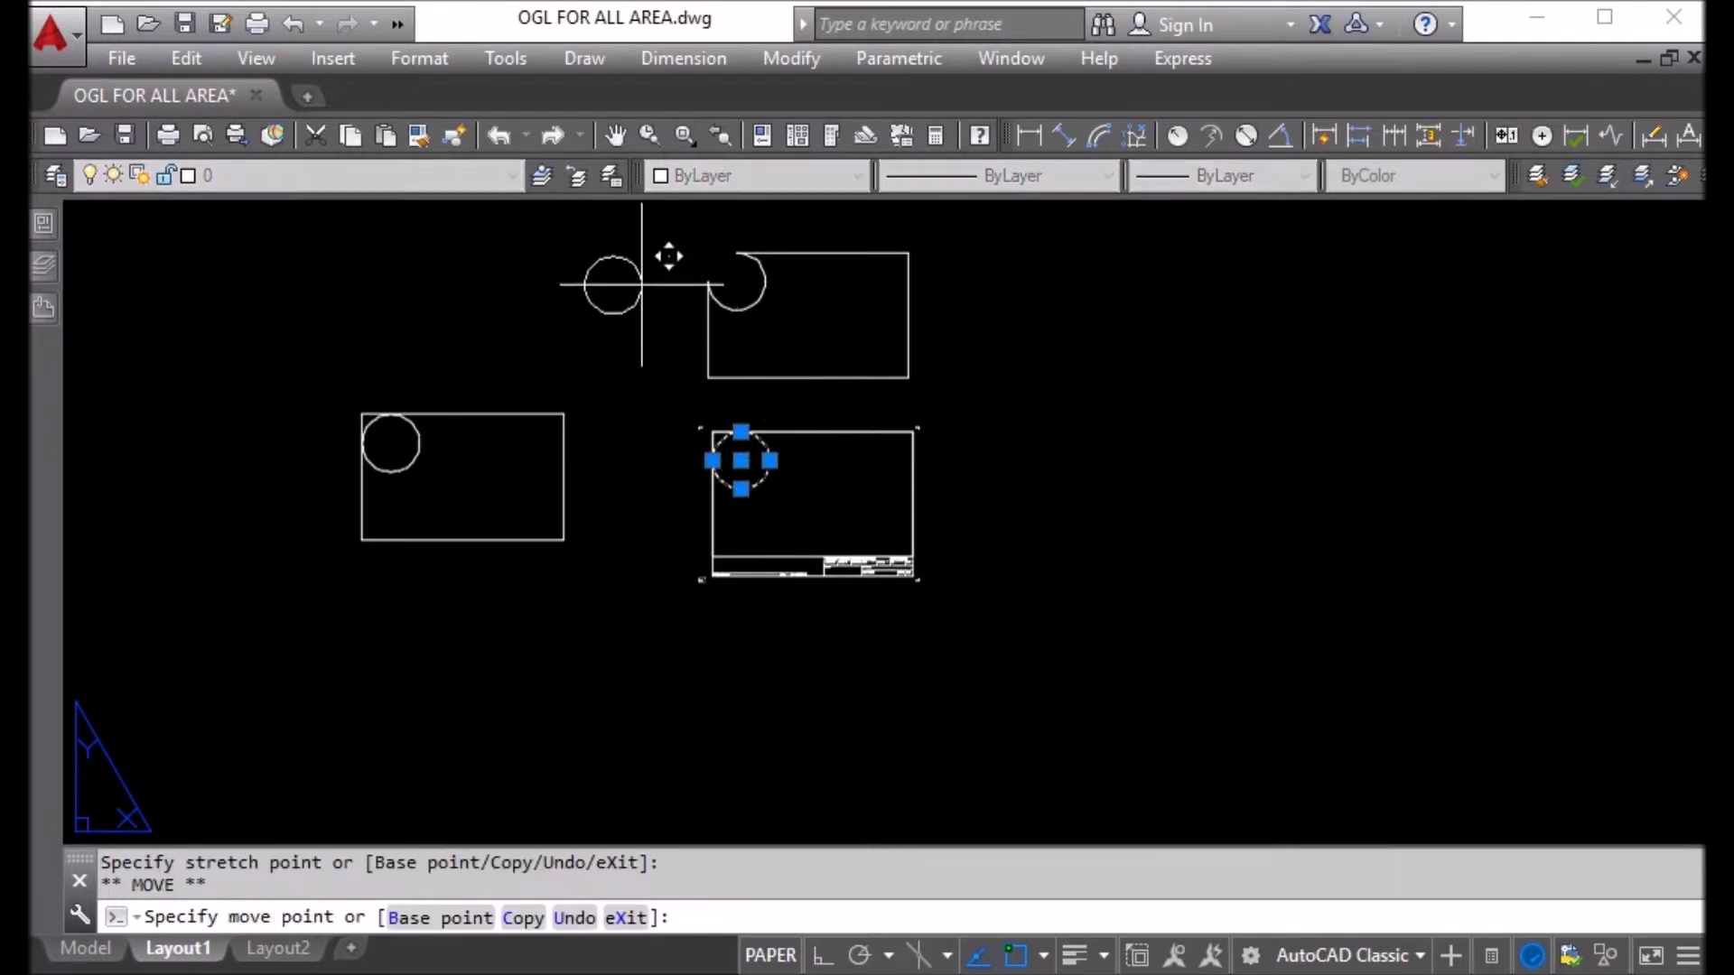
key(Escape)
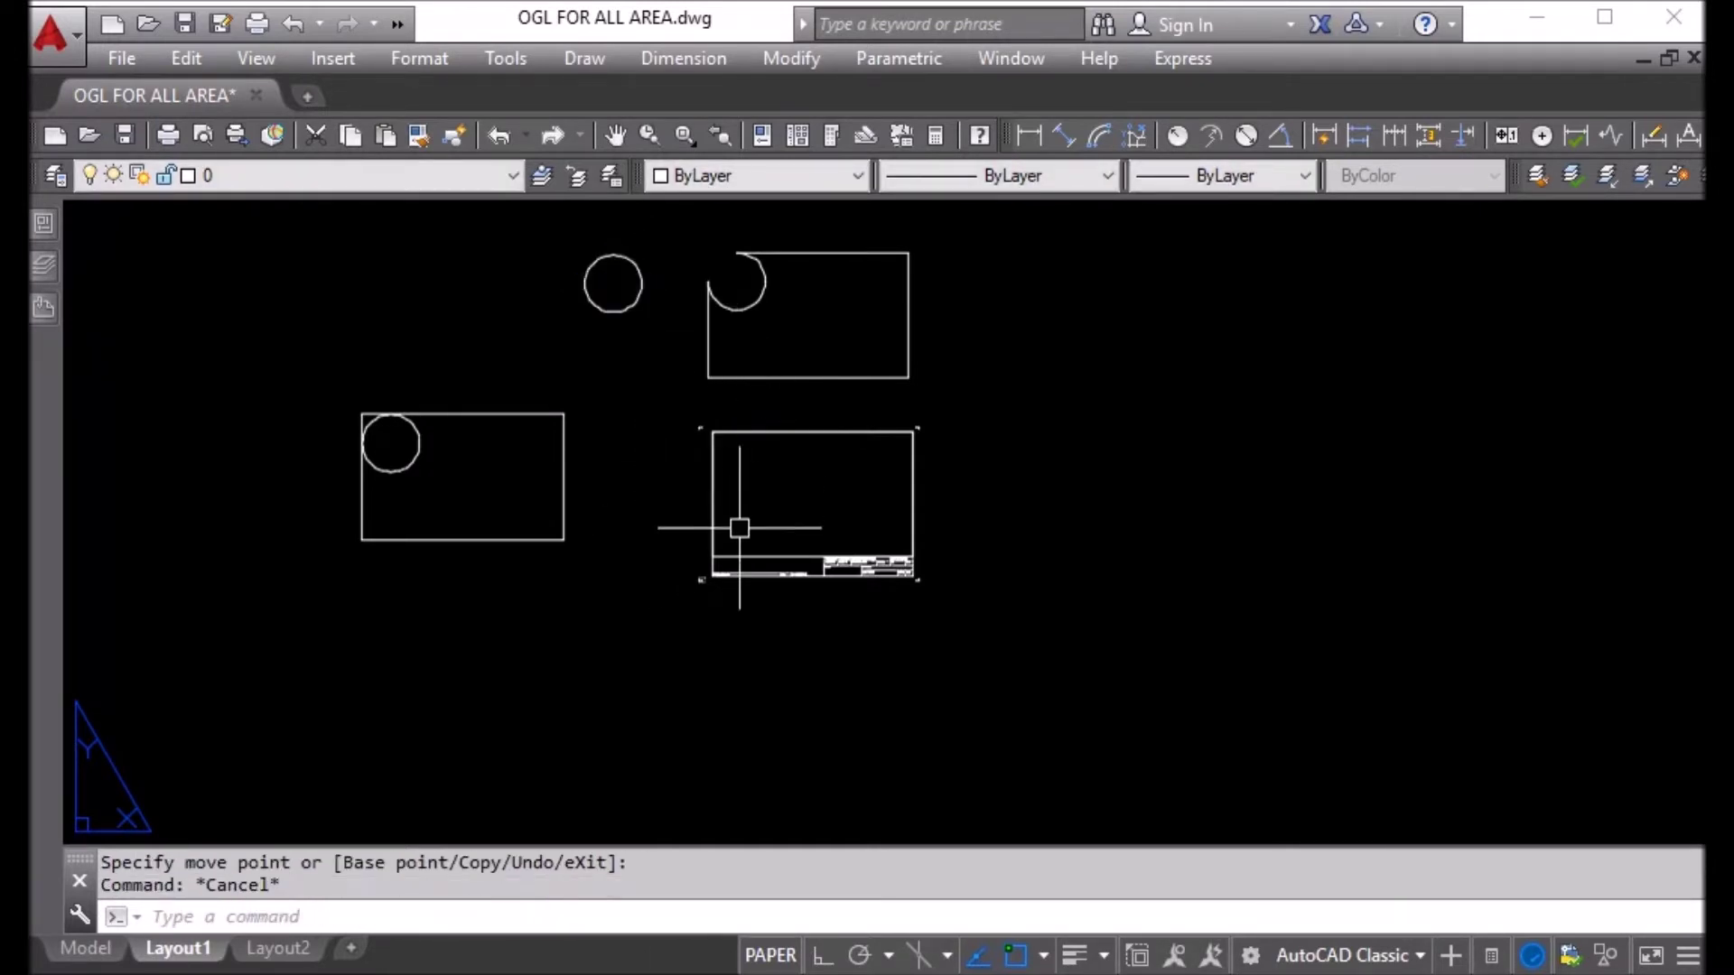
Step: Erase the rectangle drawn inside the title block frame
click(762, 559)
text(E)
key(Return)
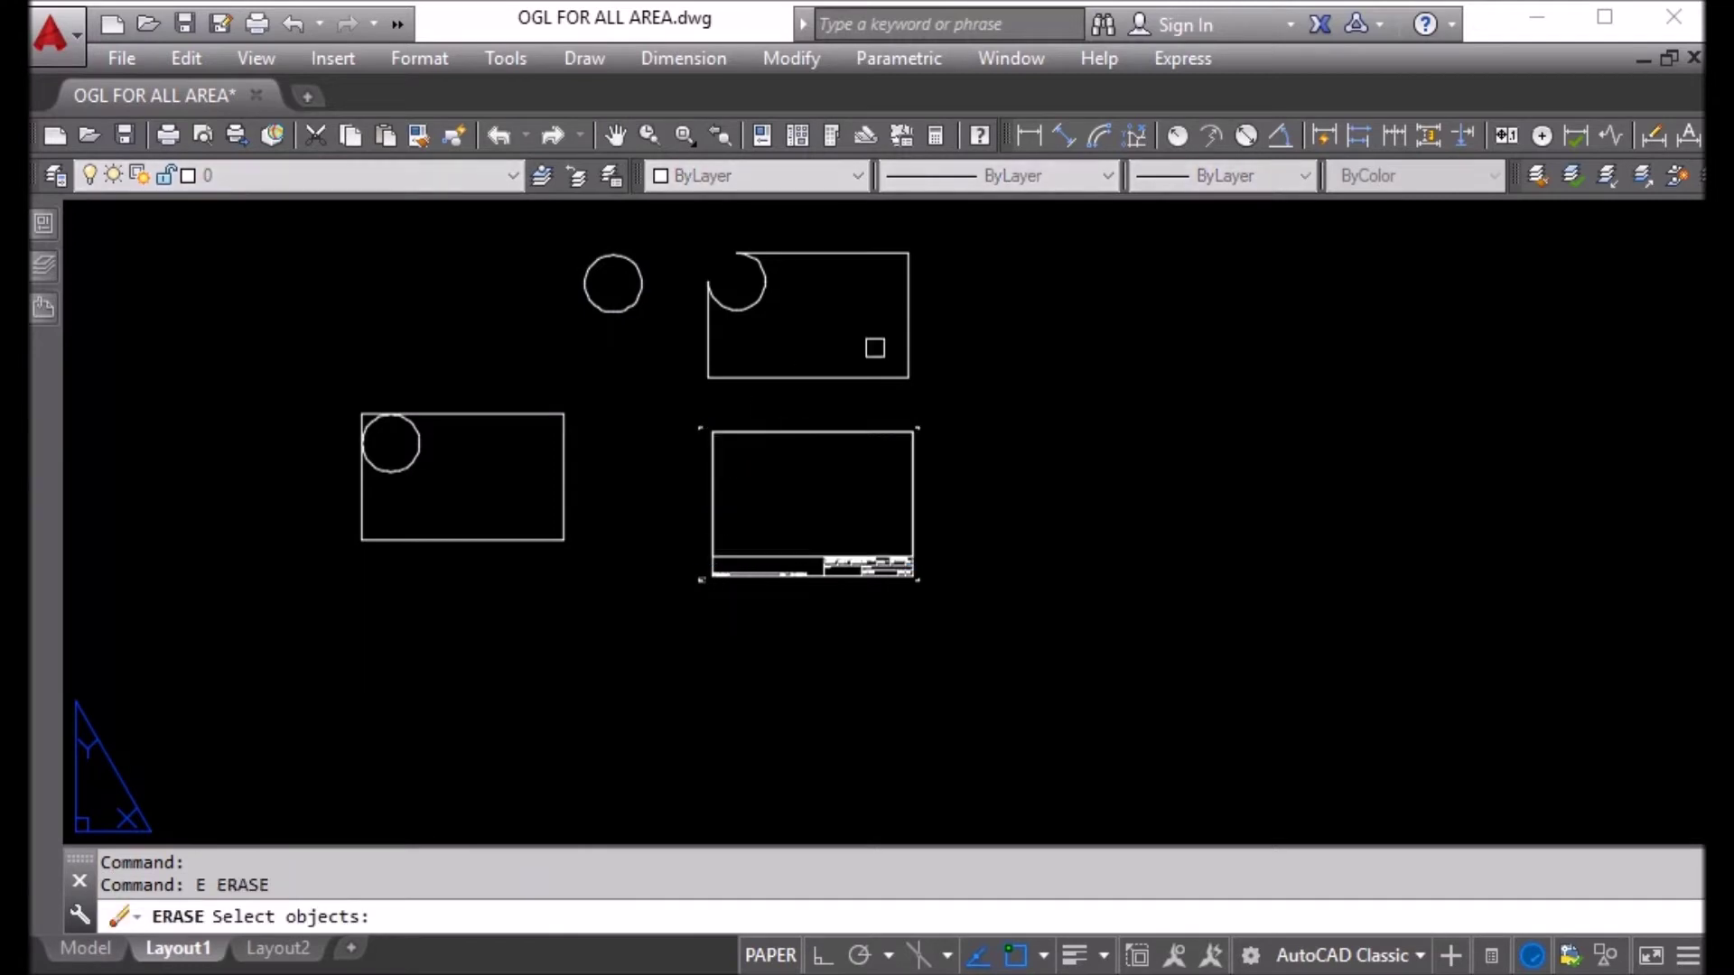
click(754, 546)
click(713, 569)
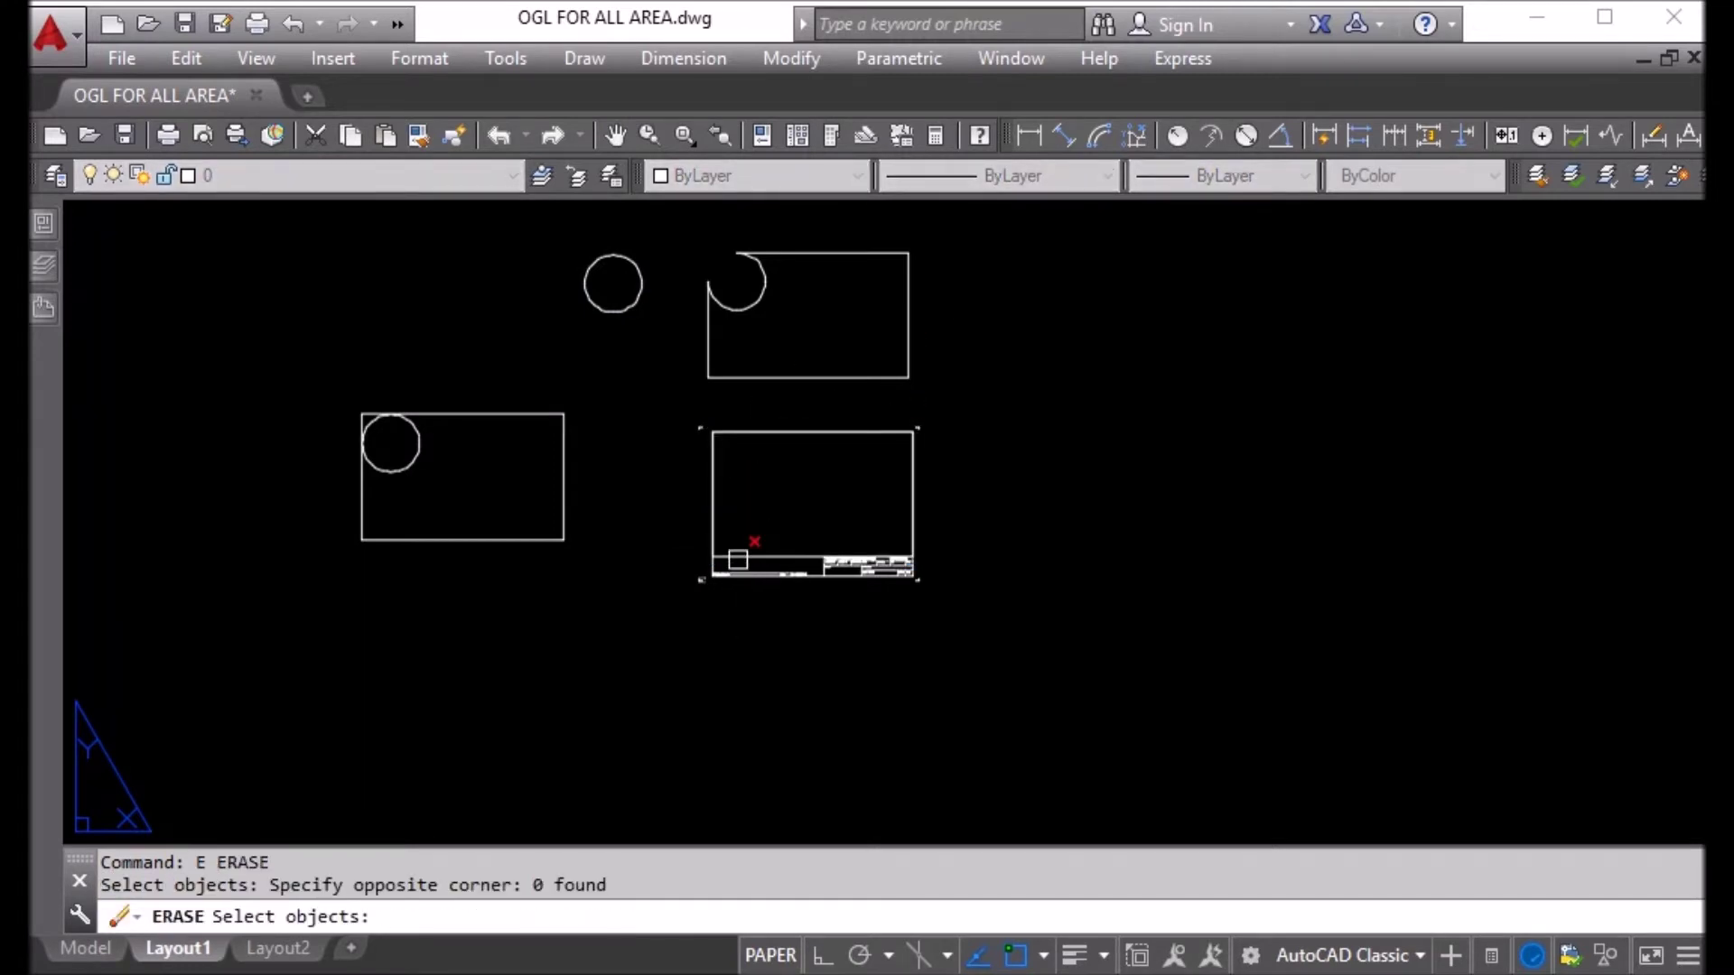
click(712, 556)
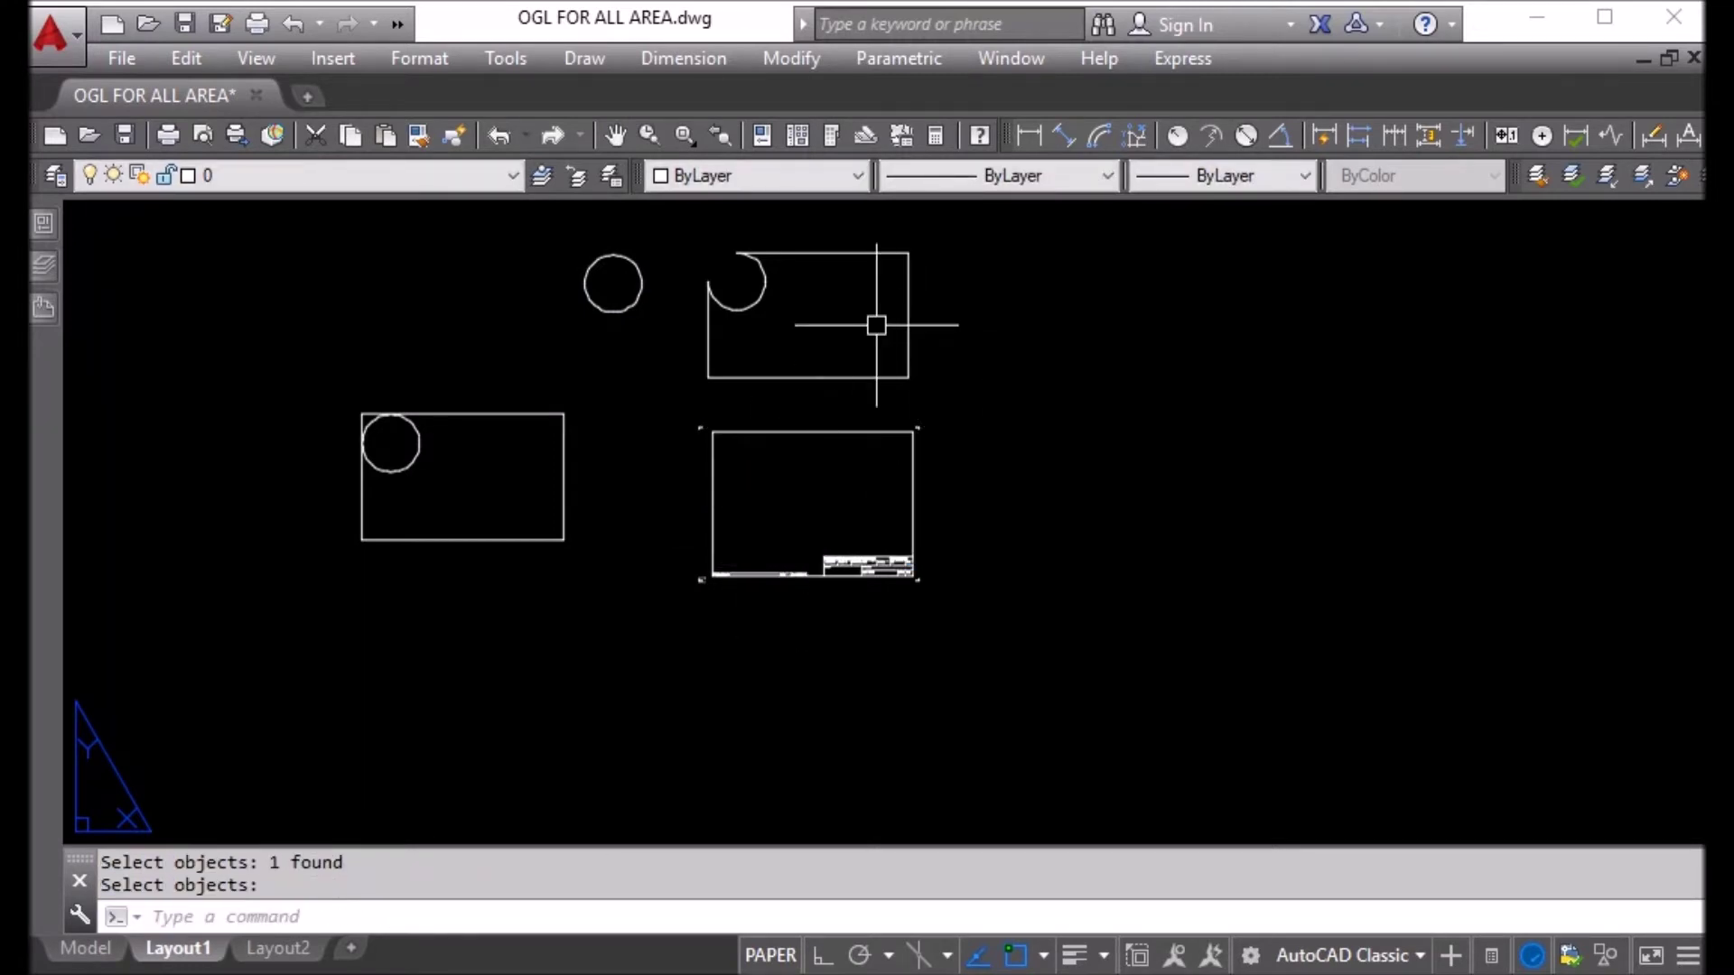
Step: Move the boundary polyline by its lower-right corner onto the frame's right edge at the top of the title block
key(Escape)
text(m)
key(Return)
click(959, 309)
click(867, 371)
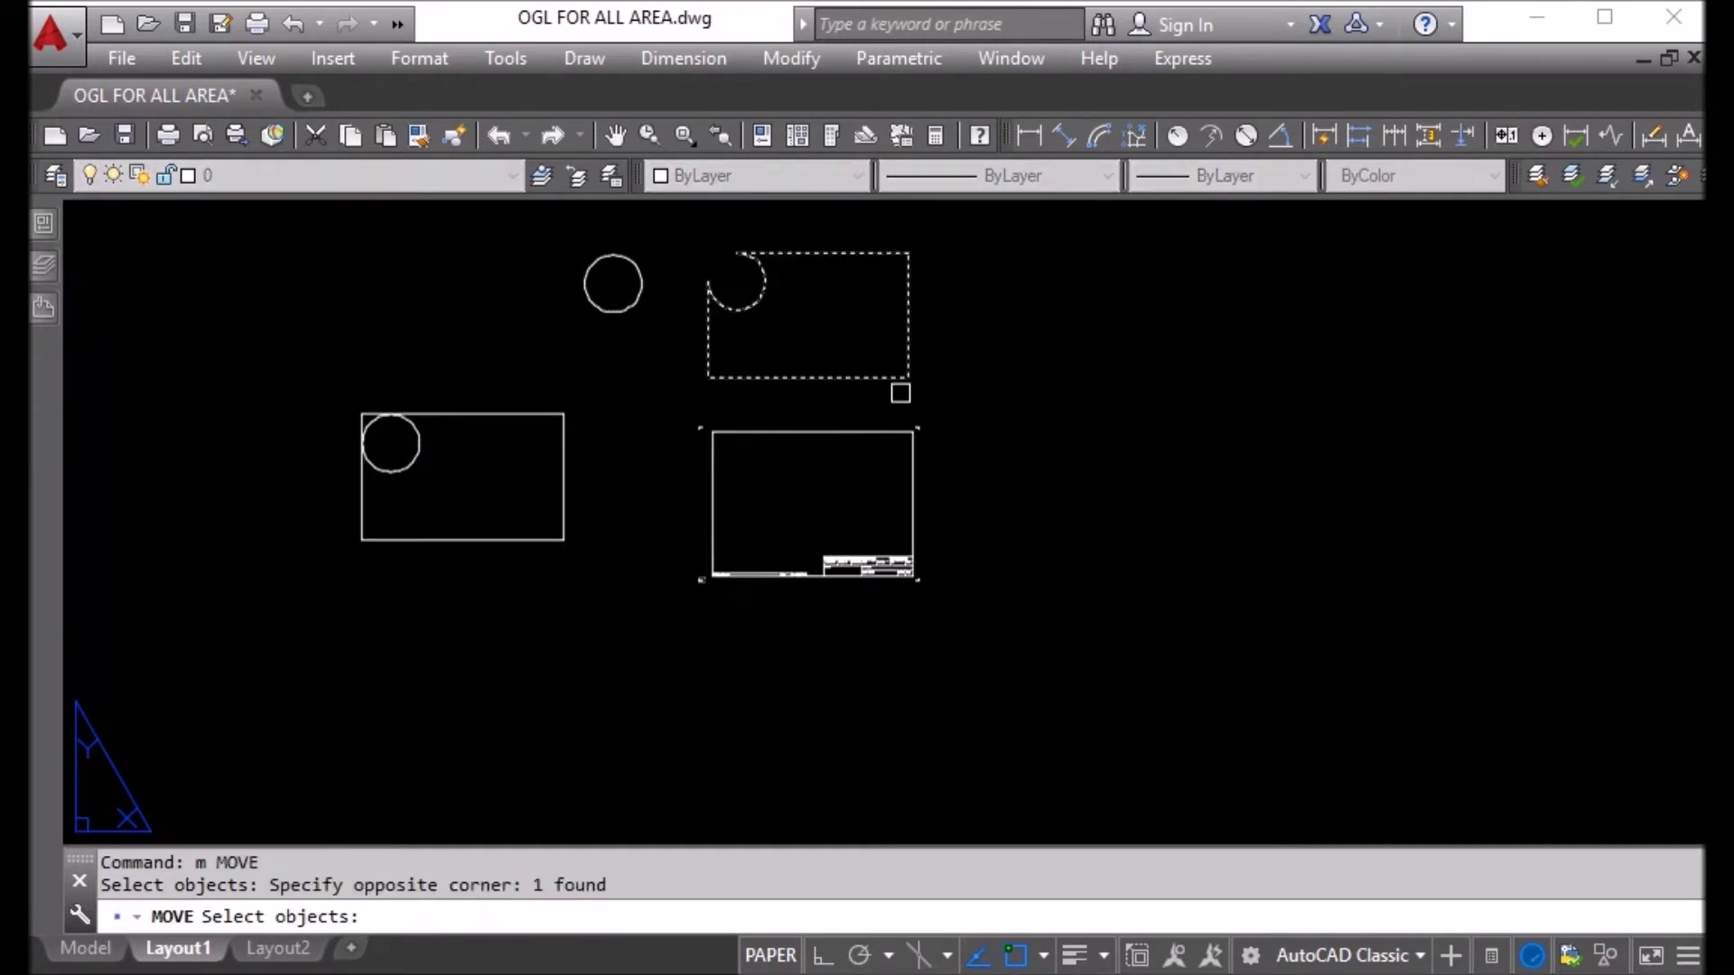
key(Return)
click(907, 377)
scroll(926, 548, up, 7)
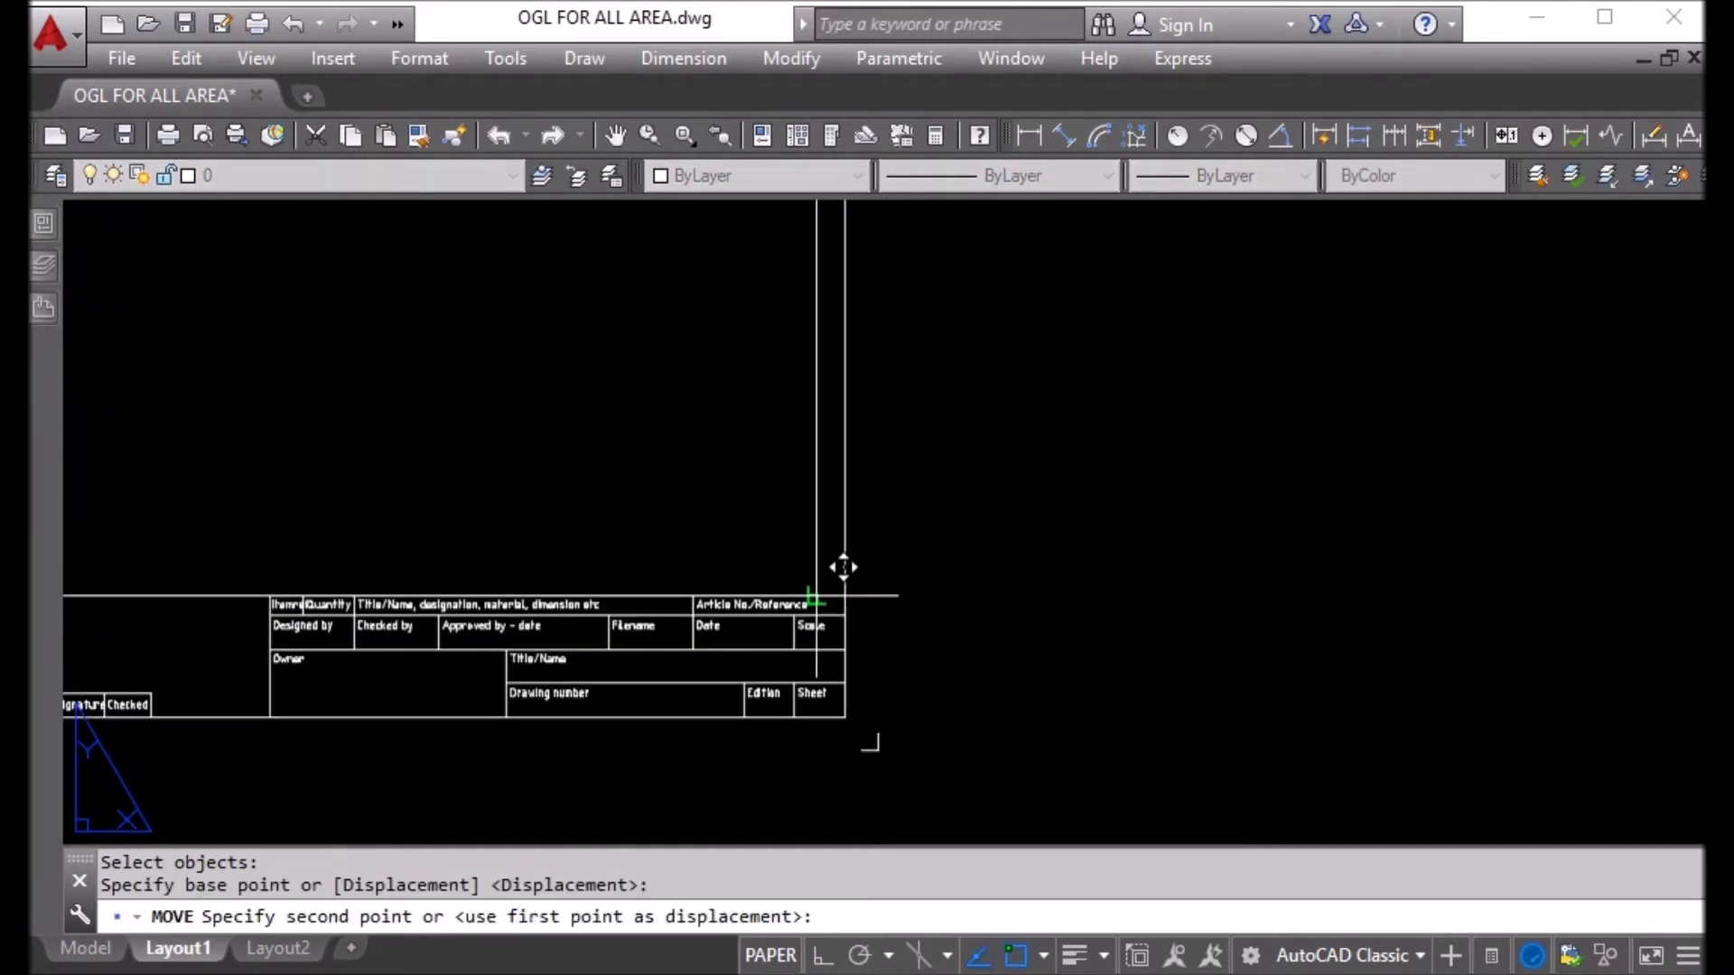
click(858, 569)
scroll(1084, 587, down, 7)
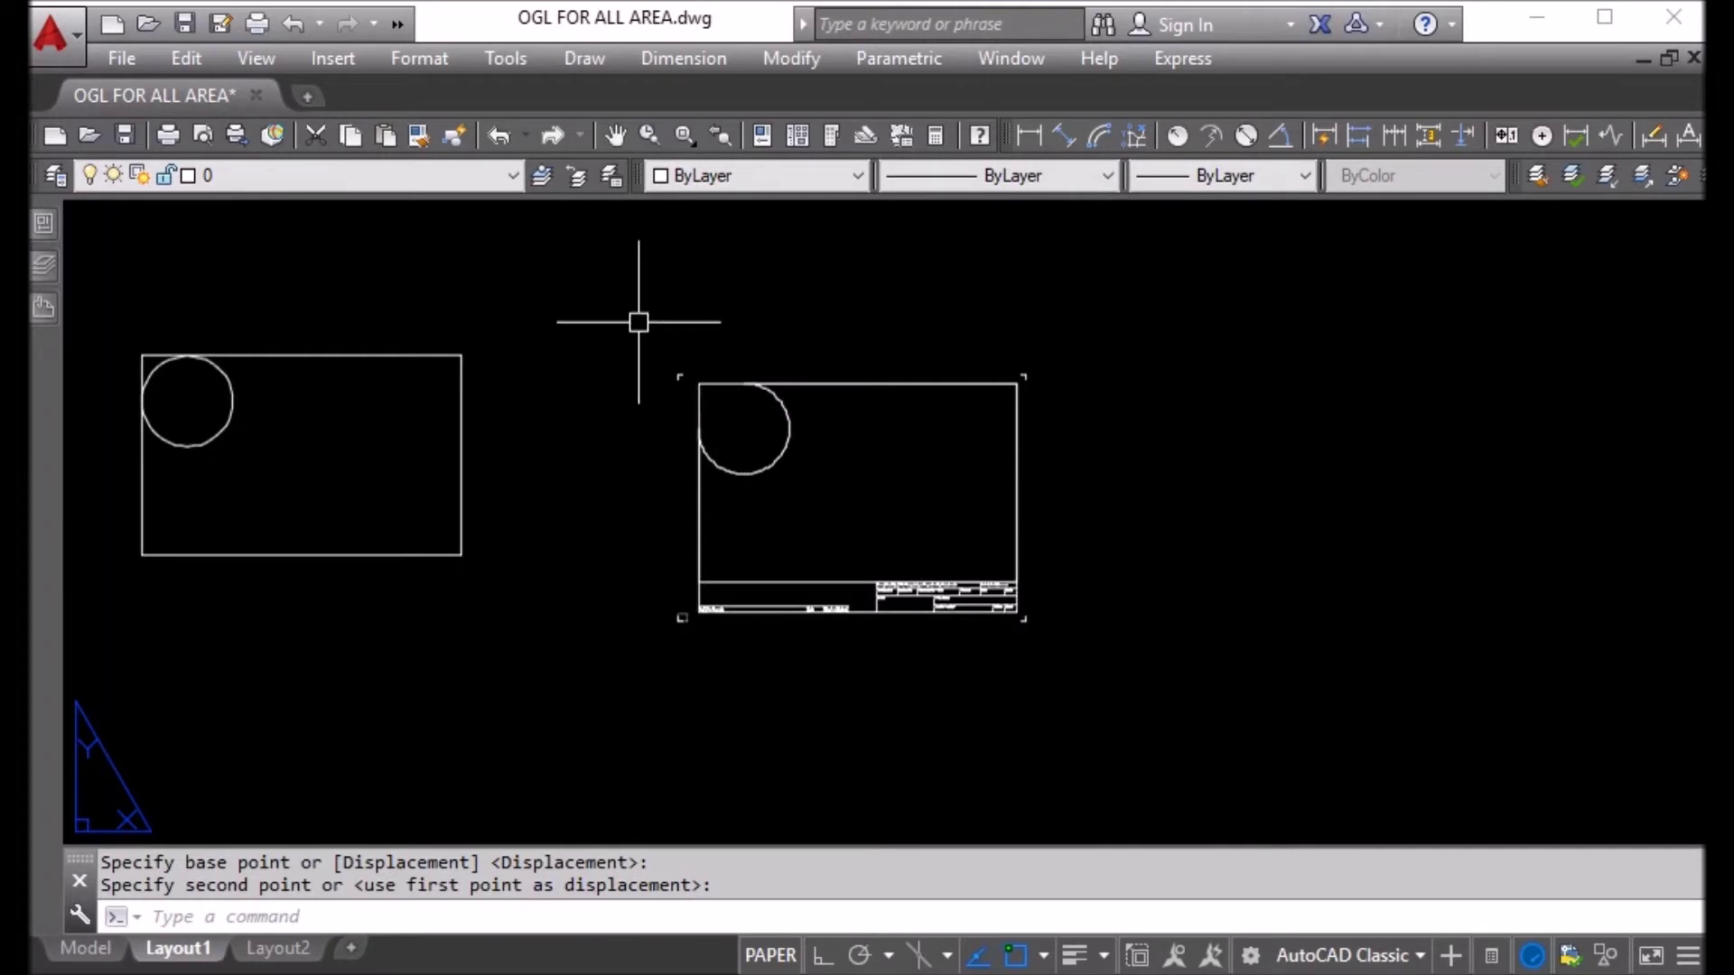
Step: Move the loose circle by its right quadrant onto the right quadrant of the boundary's arc on the sheet
middle_drag(639, 321, 755, 572)
text(m)
key(Return)
click(732, 372)
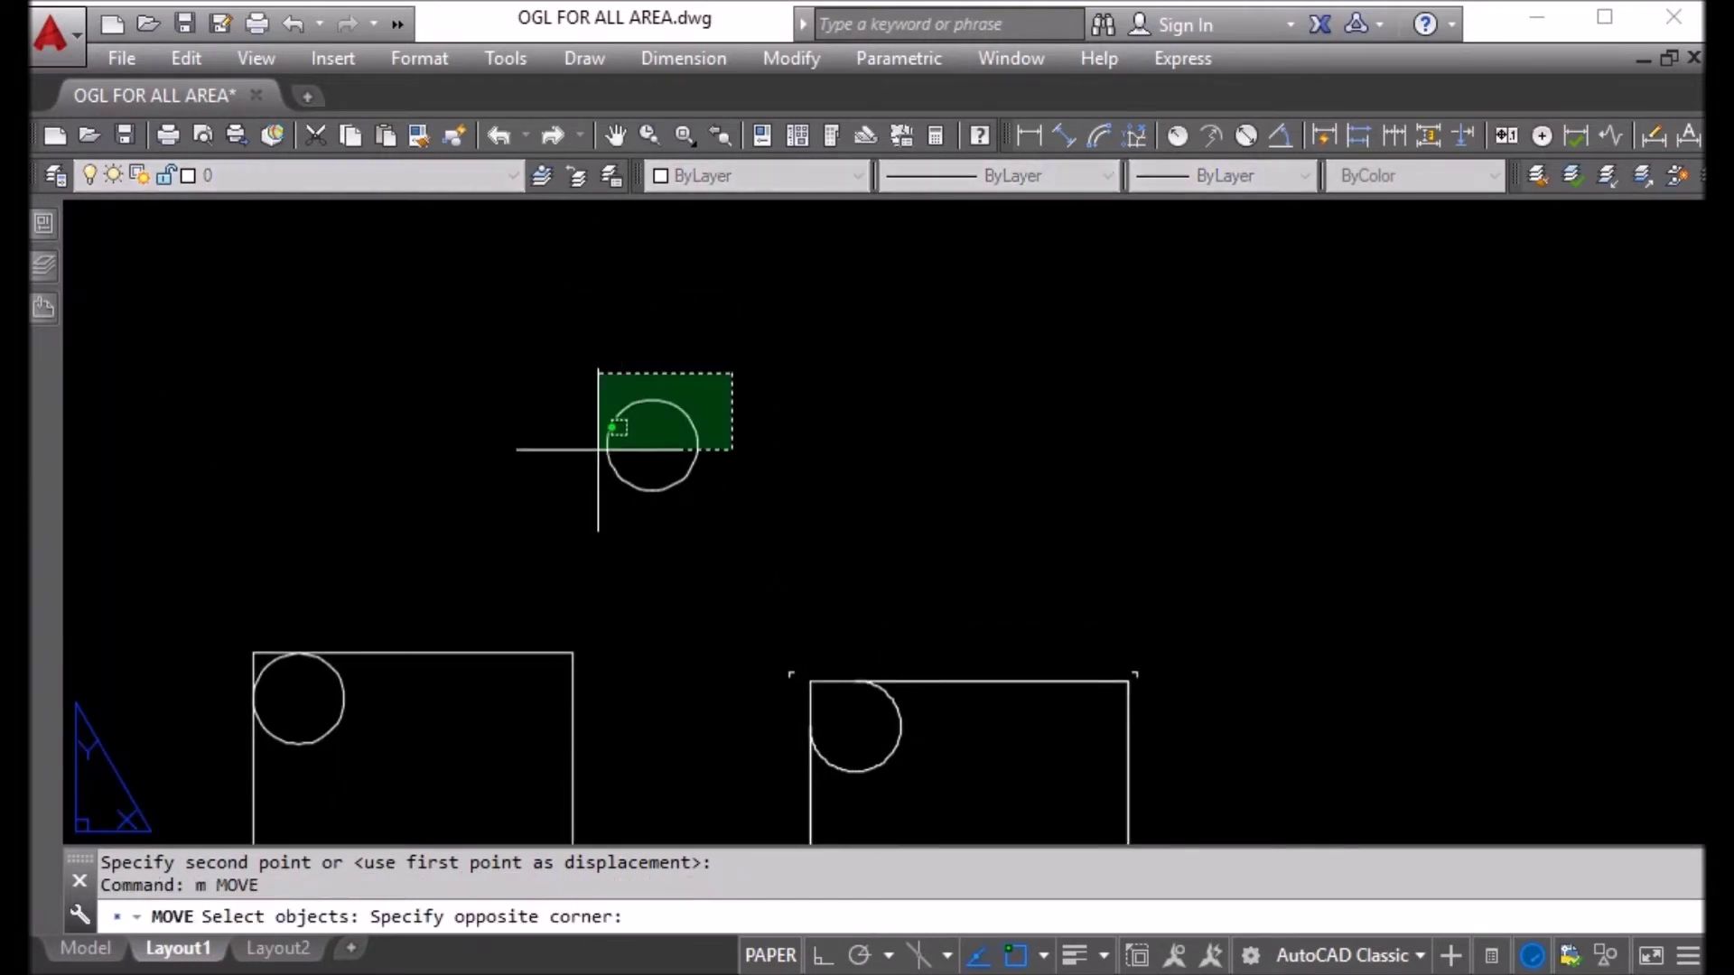
click(597, 449)
key(Return)
click(651, 445)
scroll(886, 588, up, 5)
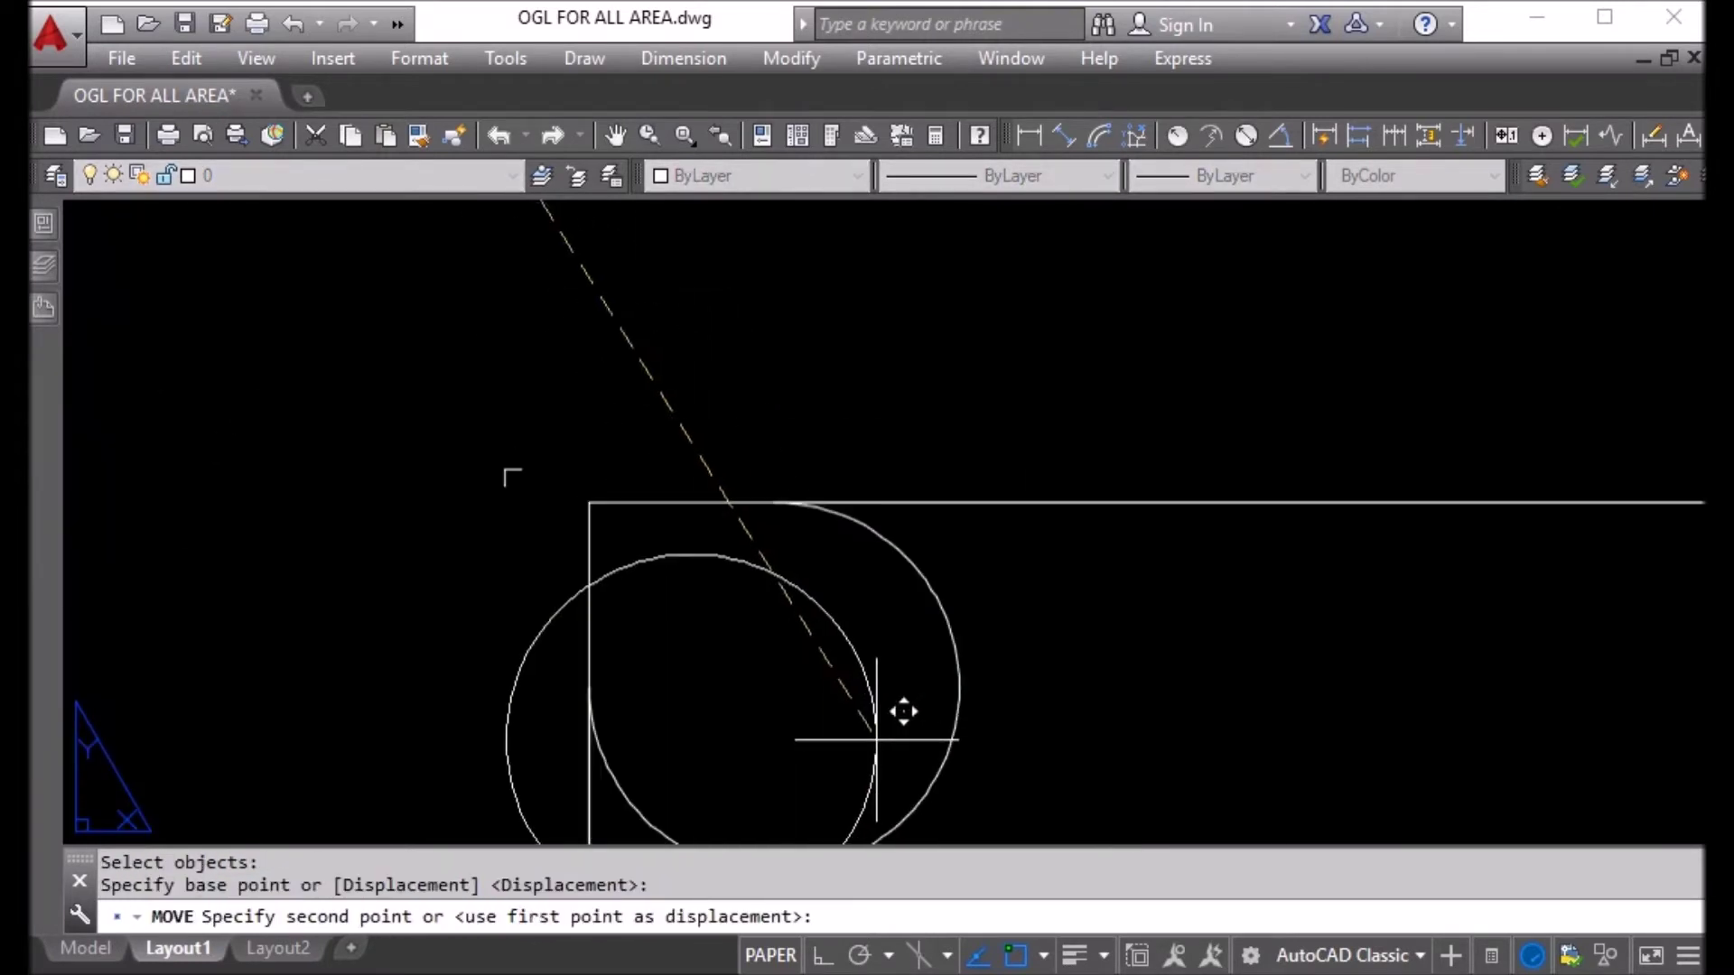
click(957, 688)
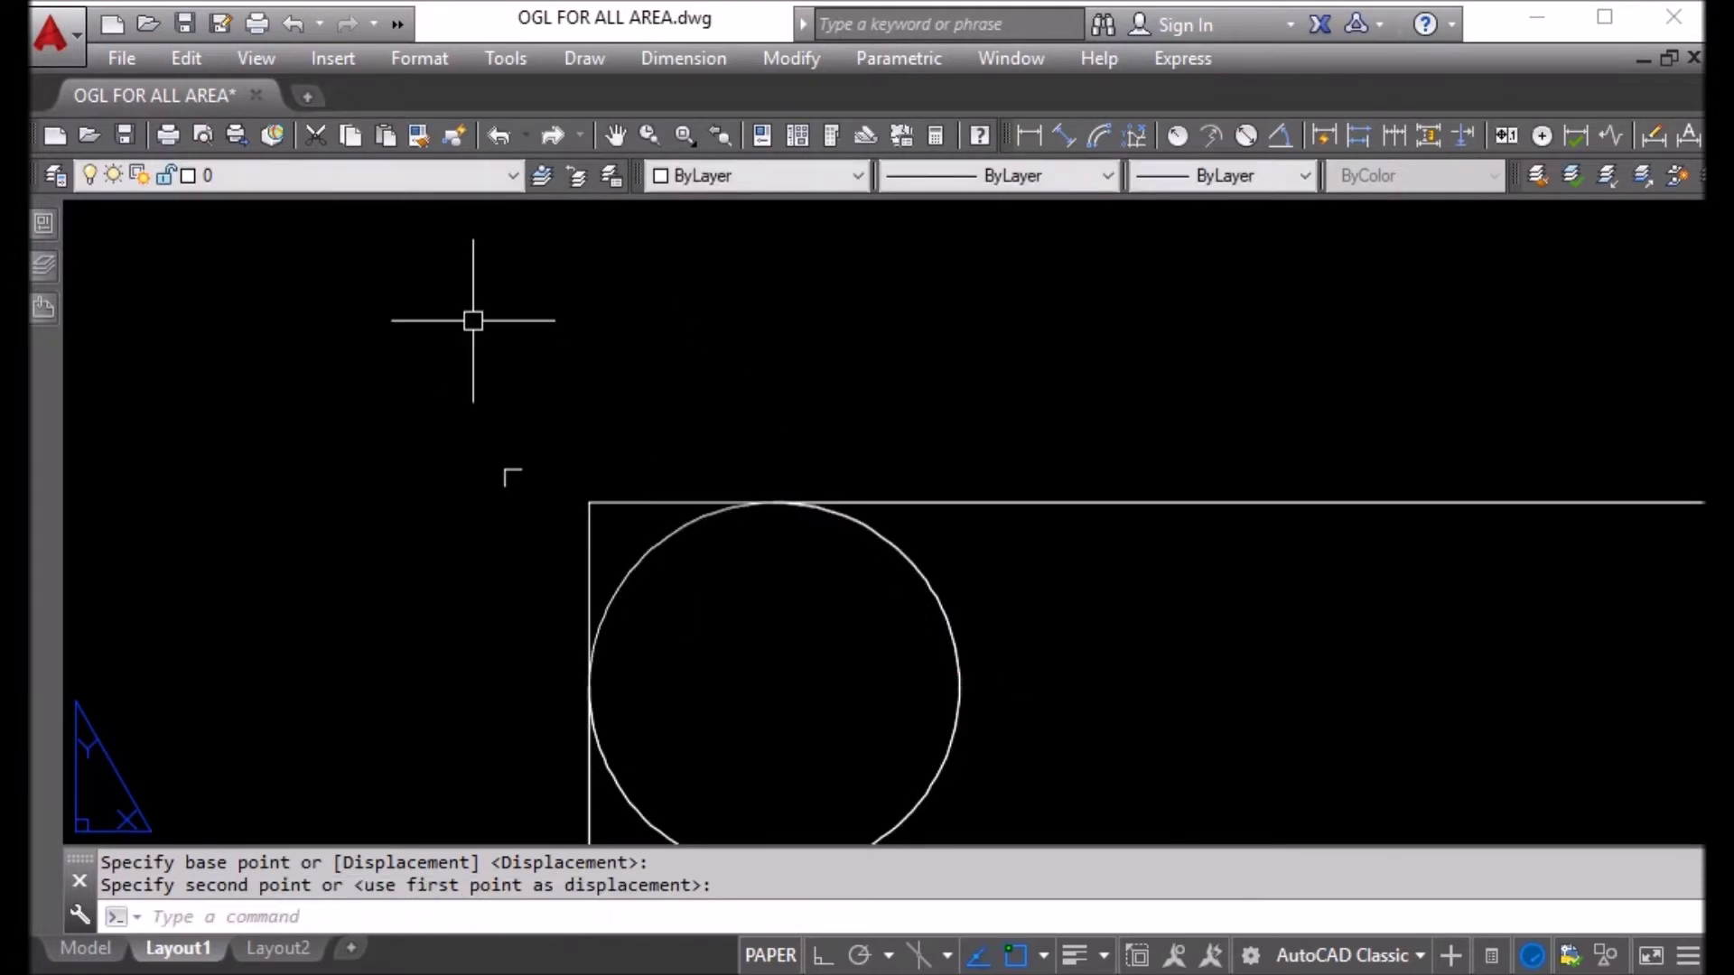
scroll(474, 320, down, 3)
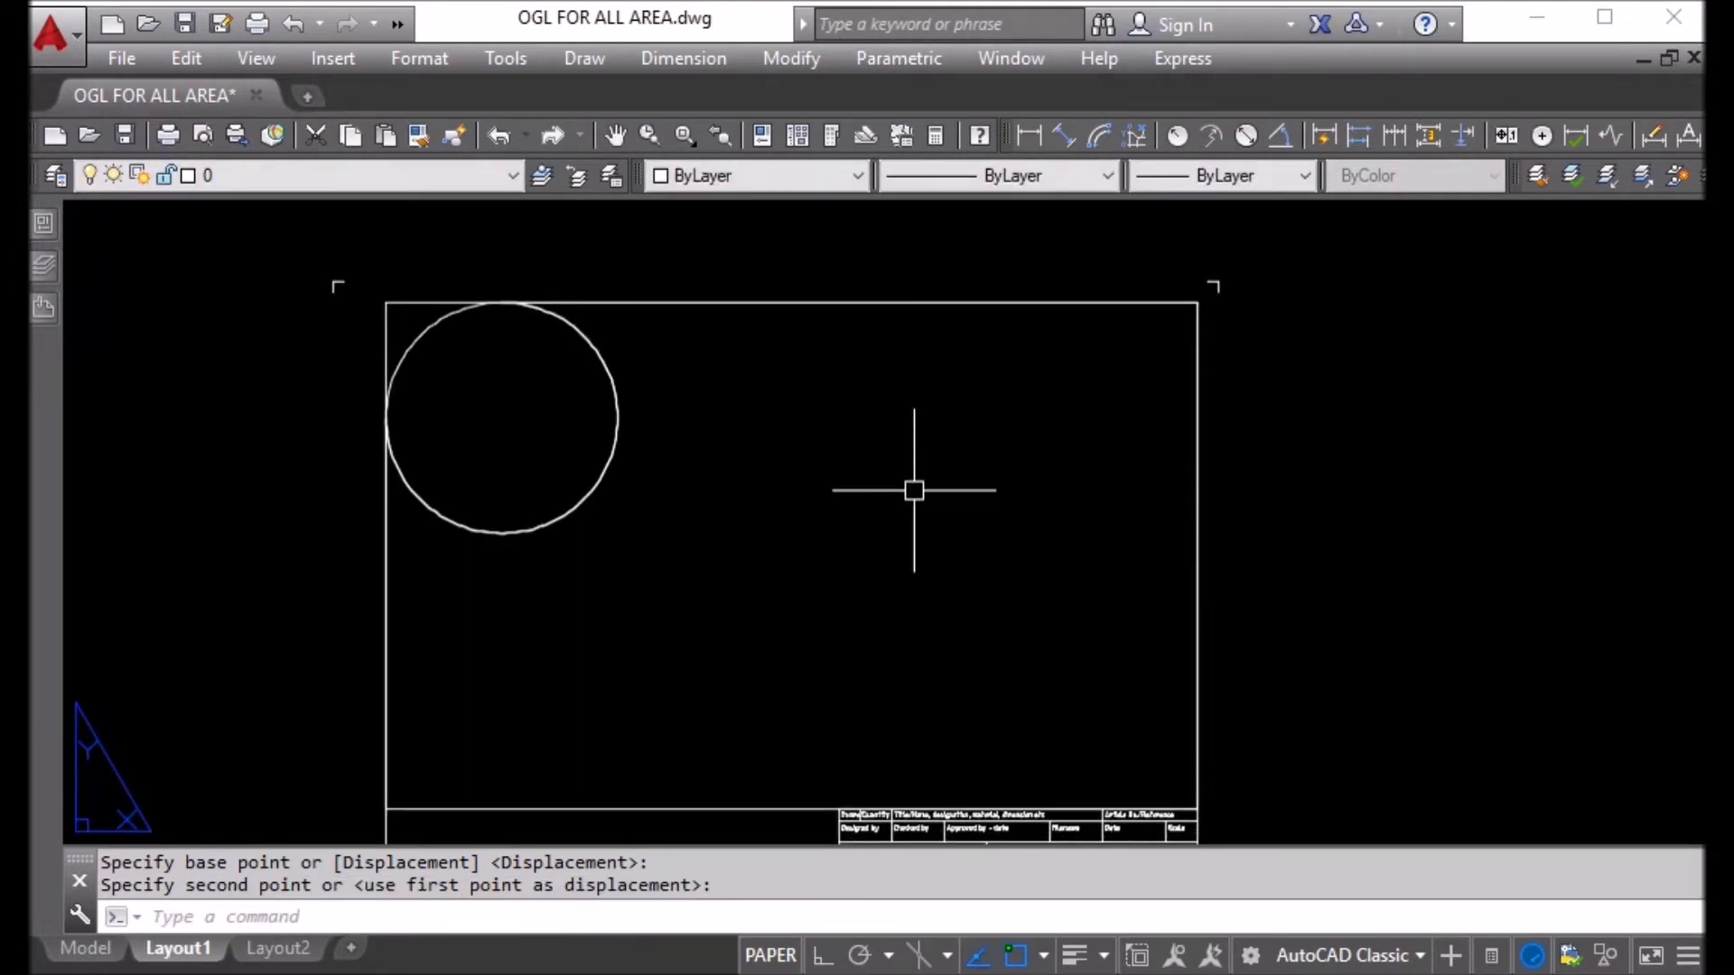
Step: Convert the boundary polyline on the sheet into a viewport with the MVIEW Object option
text(mv)
key(Return)
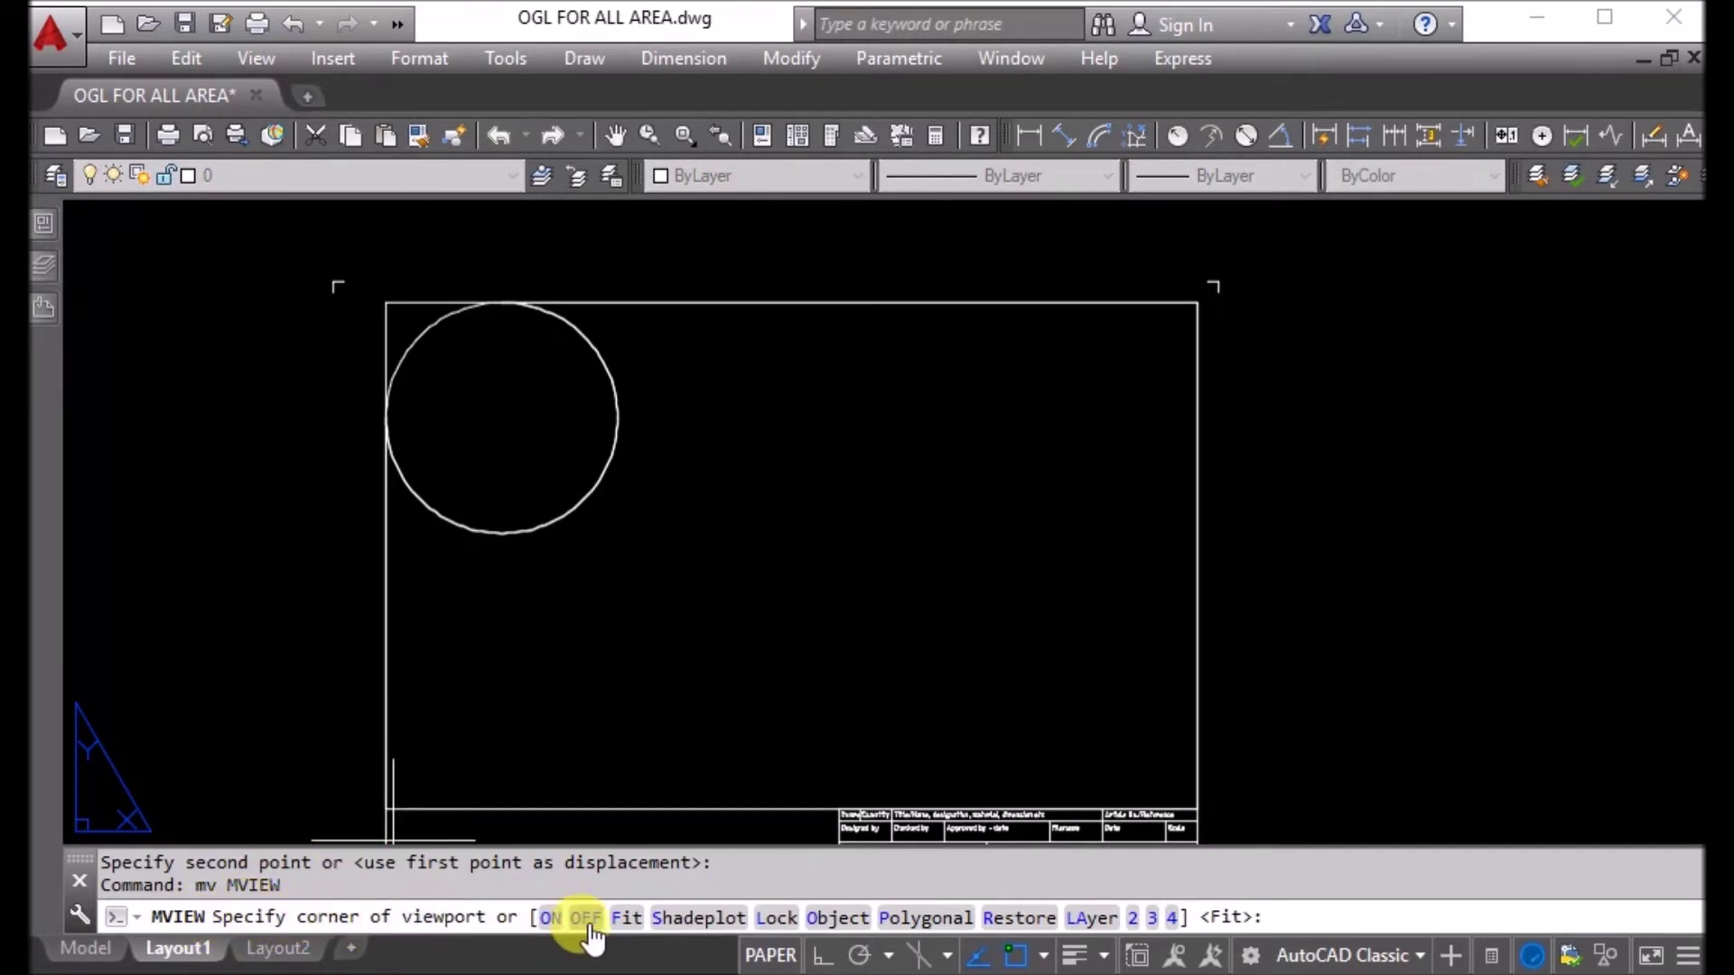
click(838, 917)
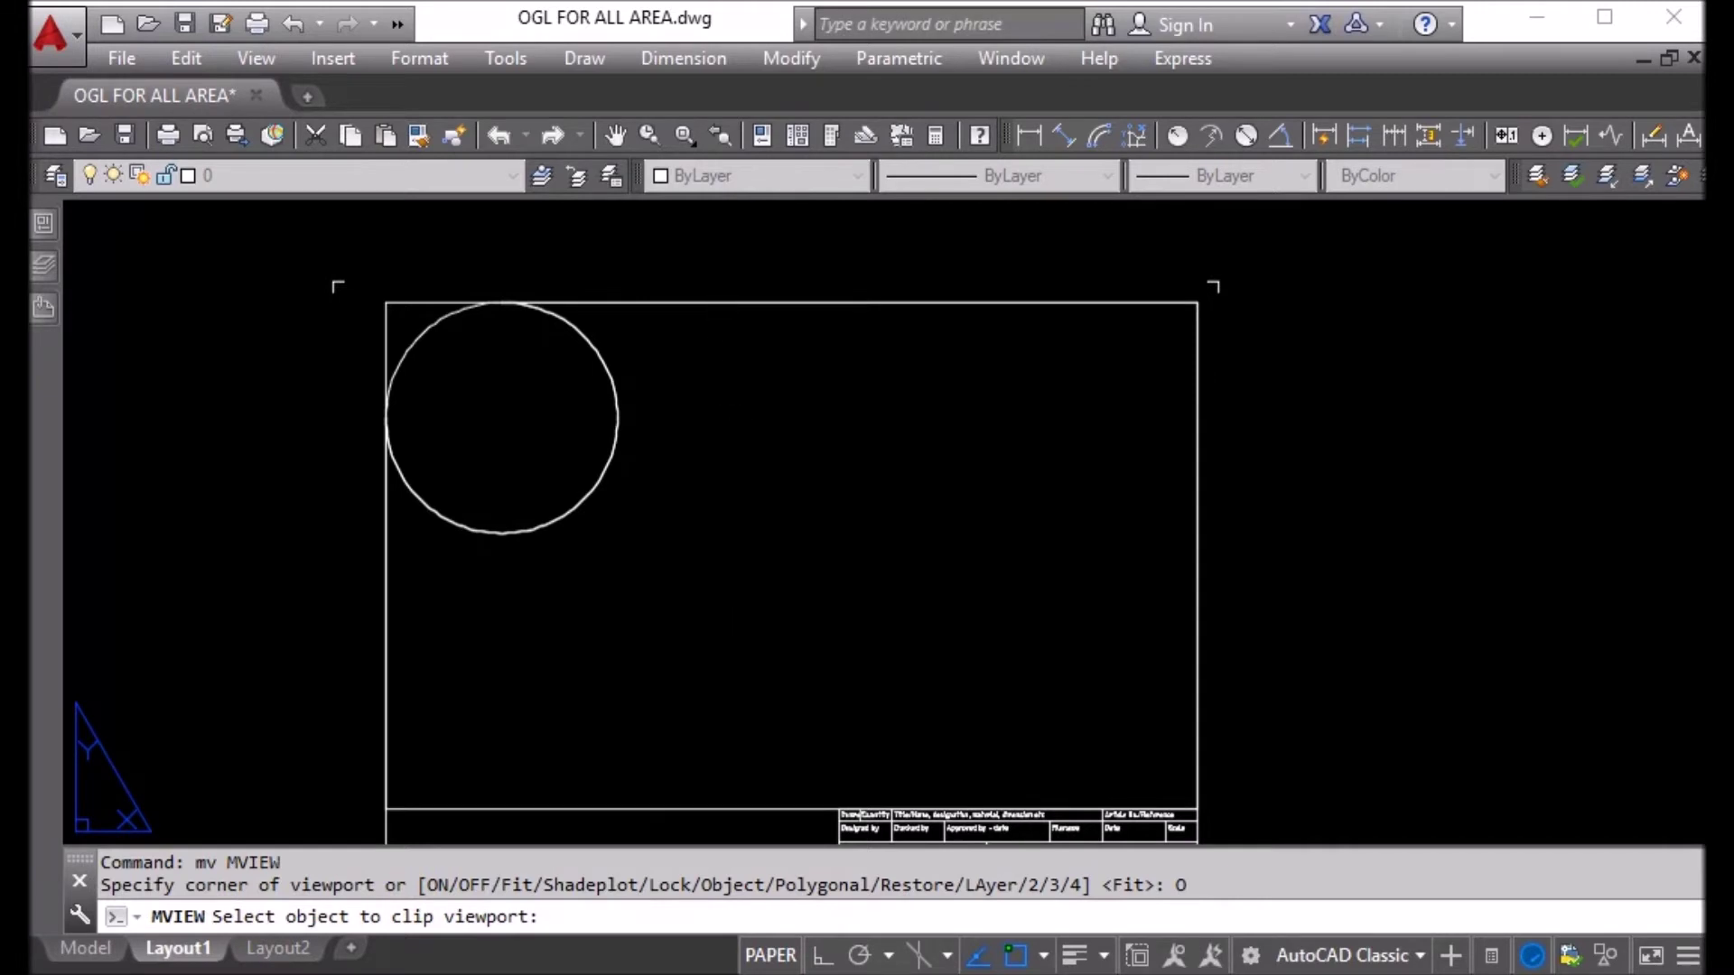
click(1197, 542)
click(654, 302)
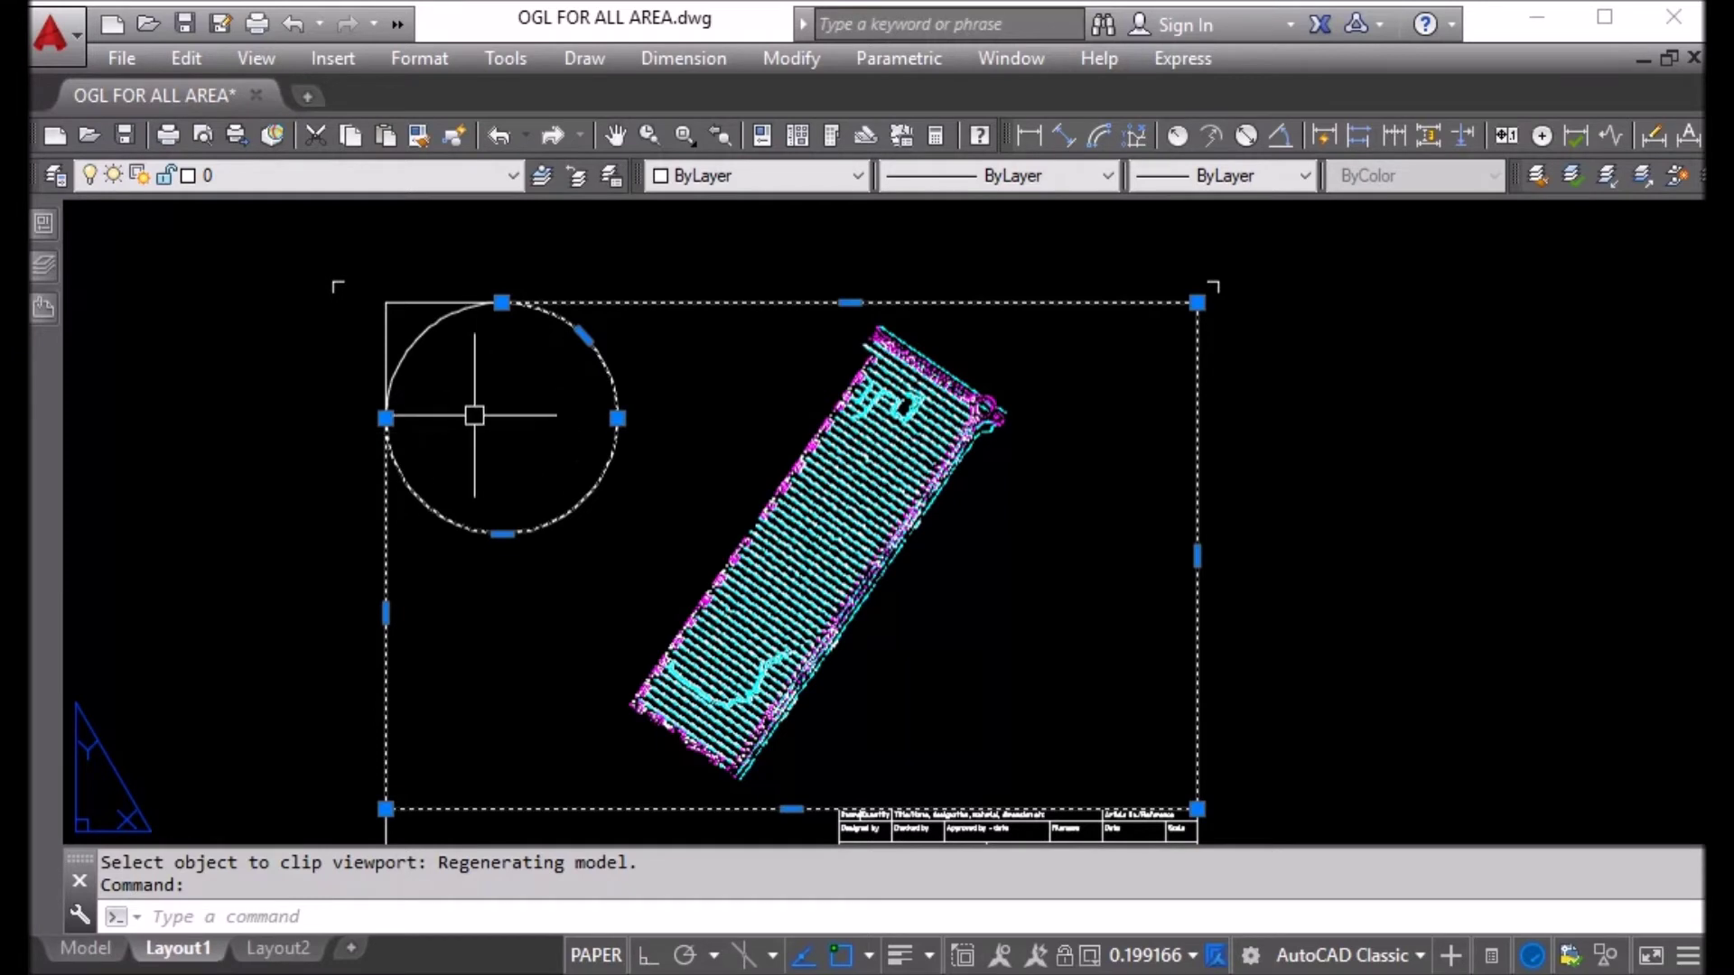
key(Escape)
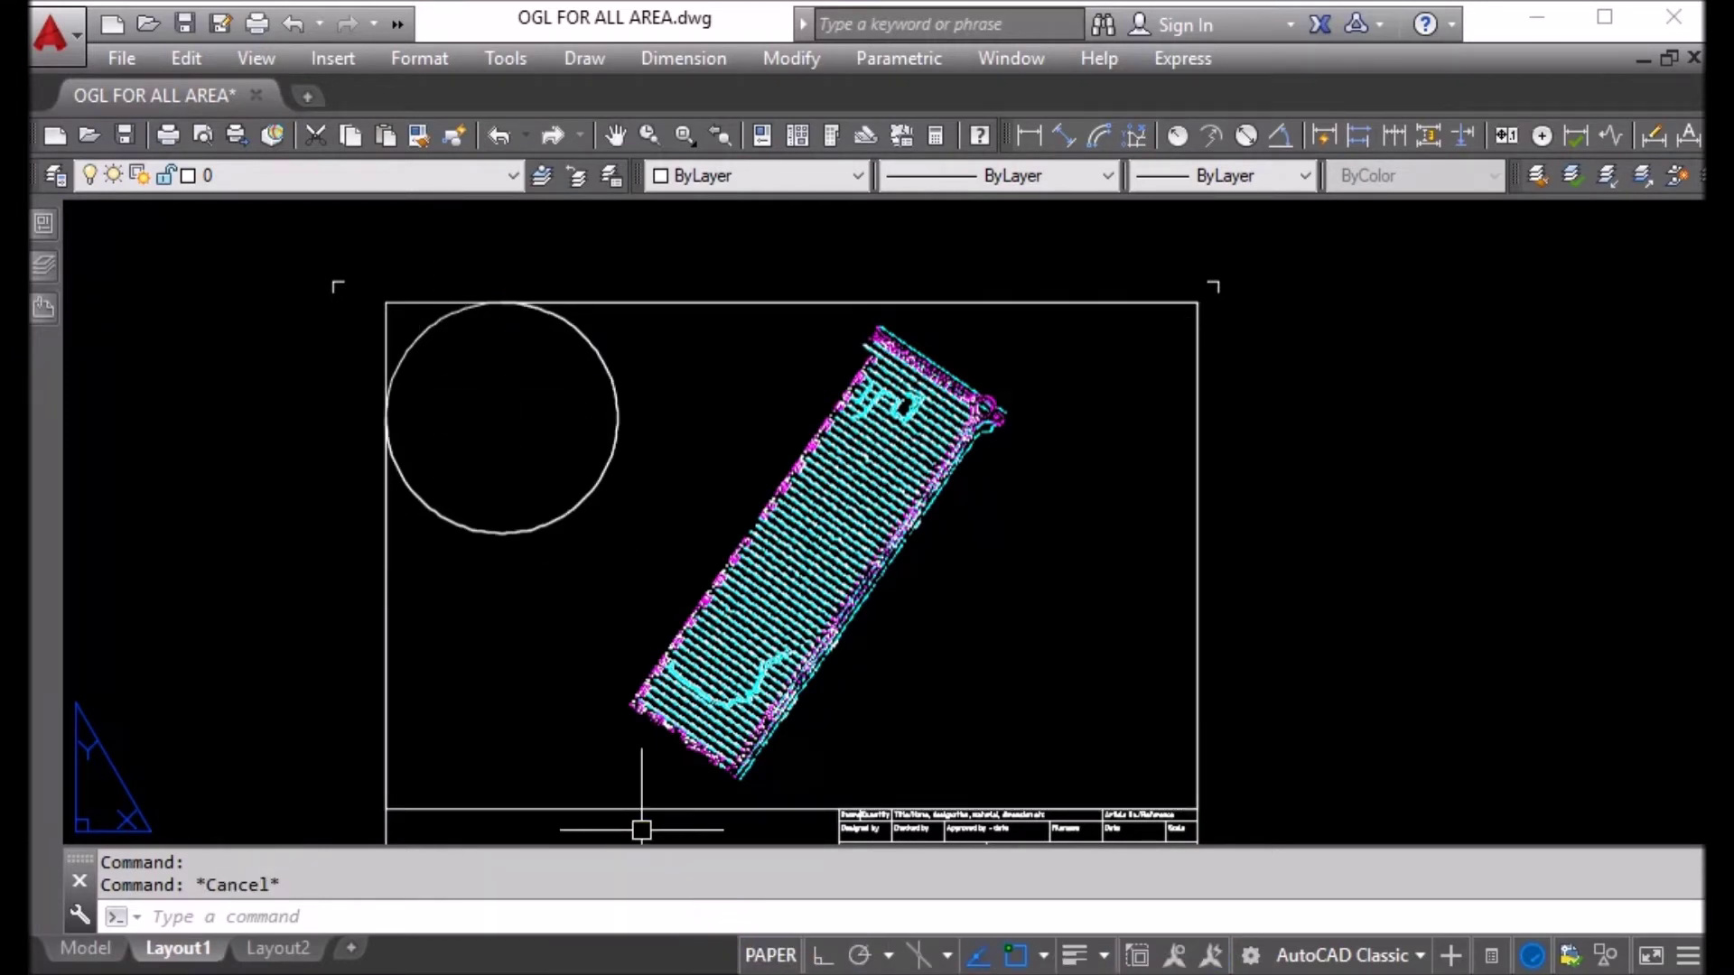
Step: Convert the circle in the sheet's upper-left corner into a viewport with the MVIEW Object option
text(mv)
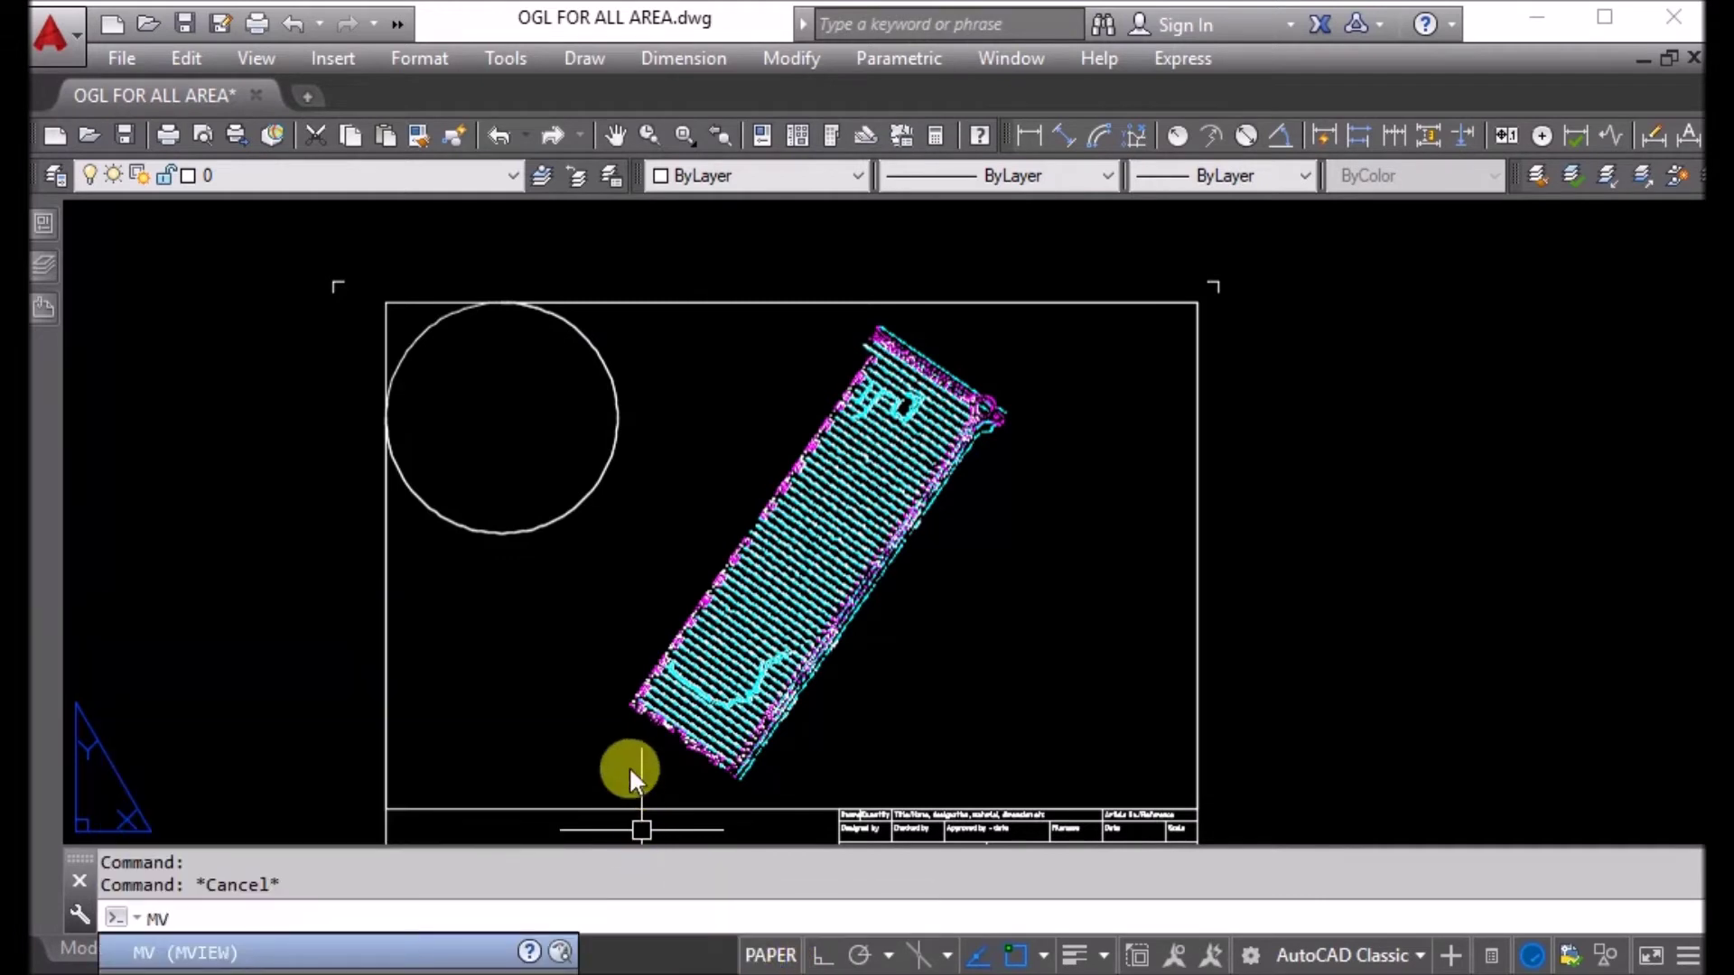
key(Return)
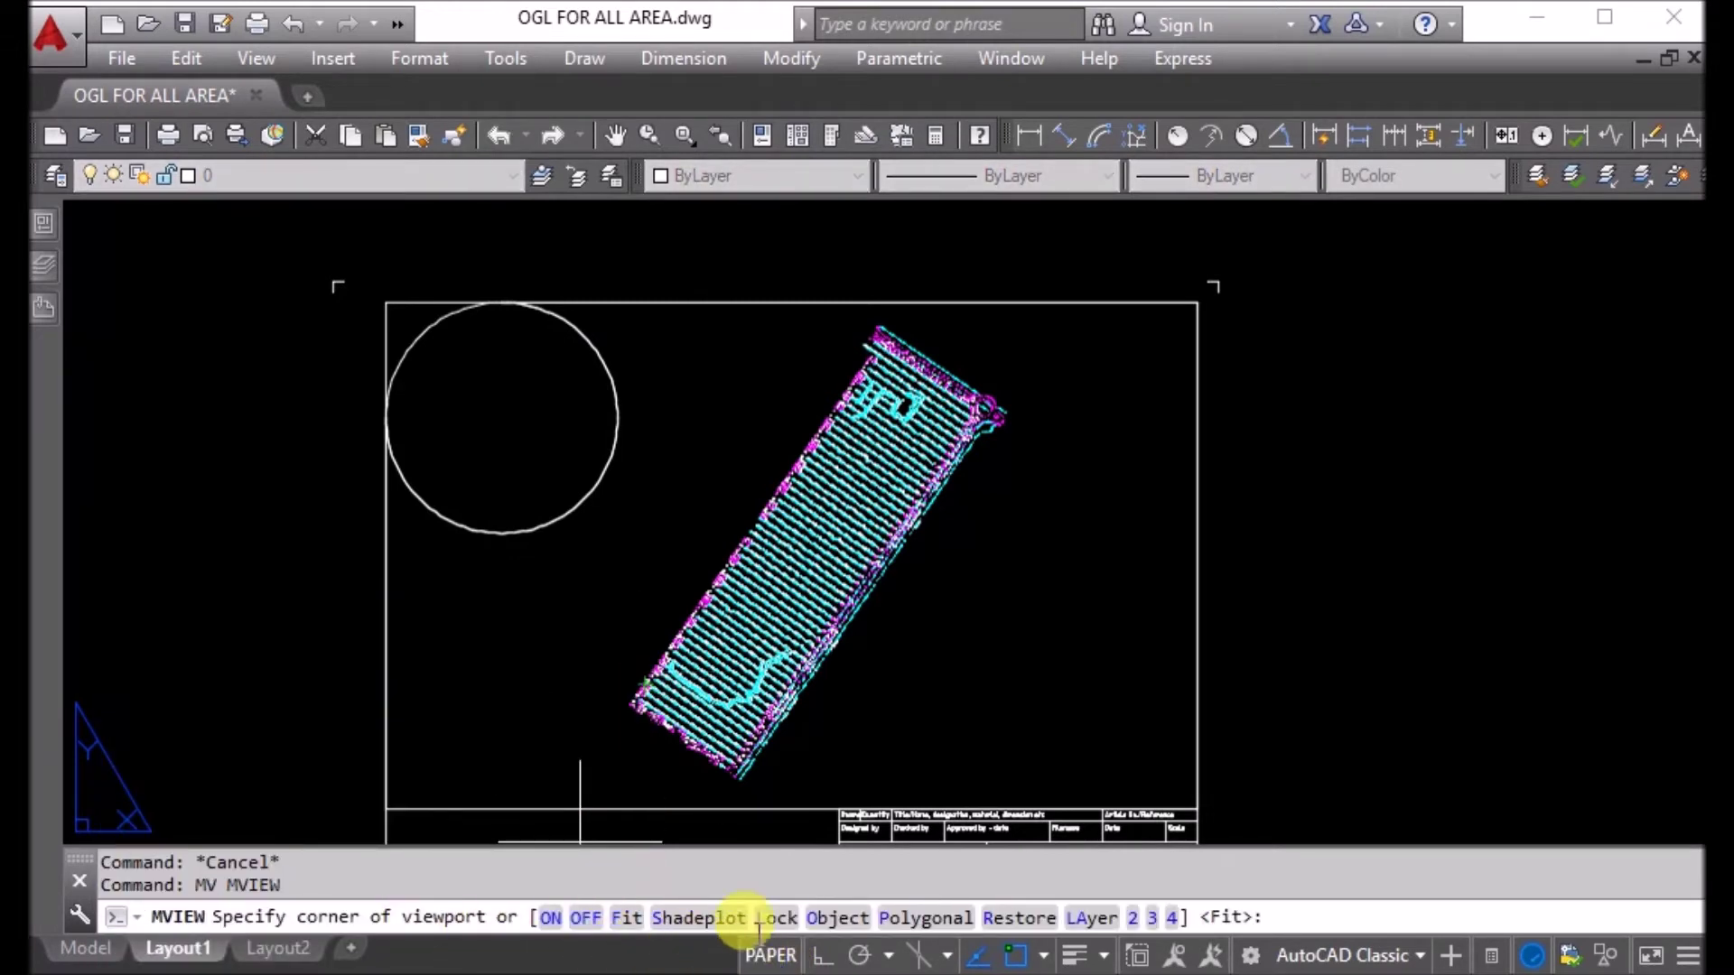
click(836, 919)
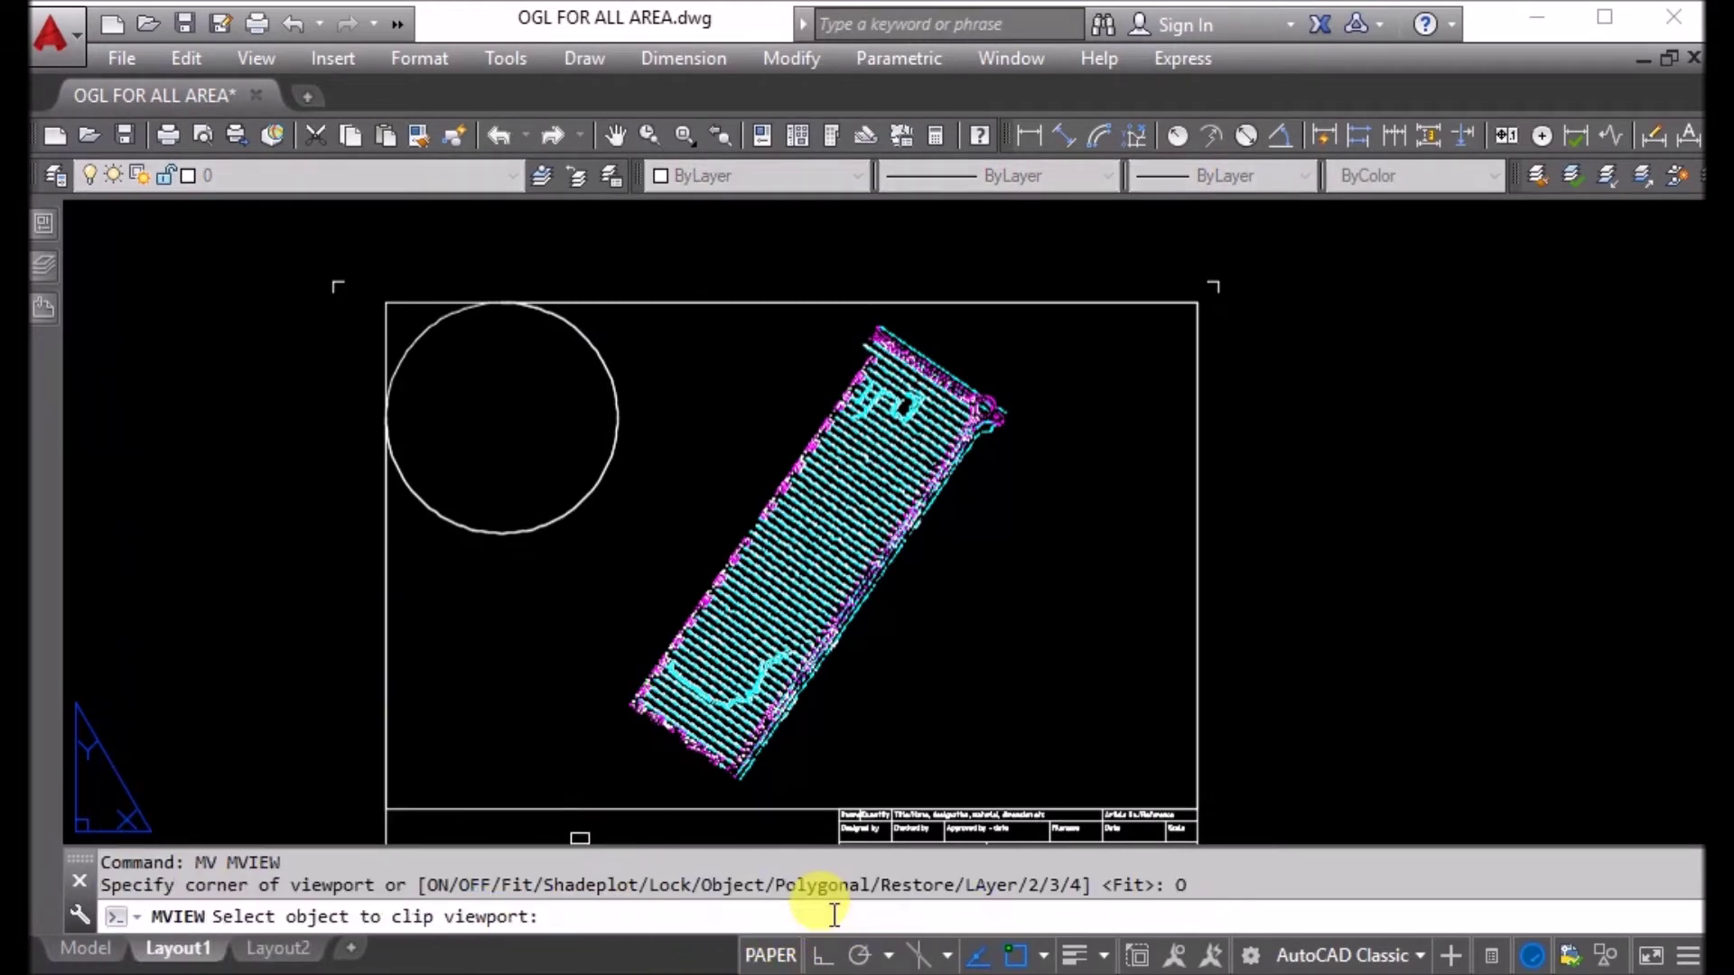
click(433, 326)
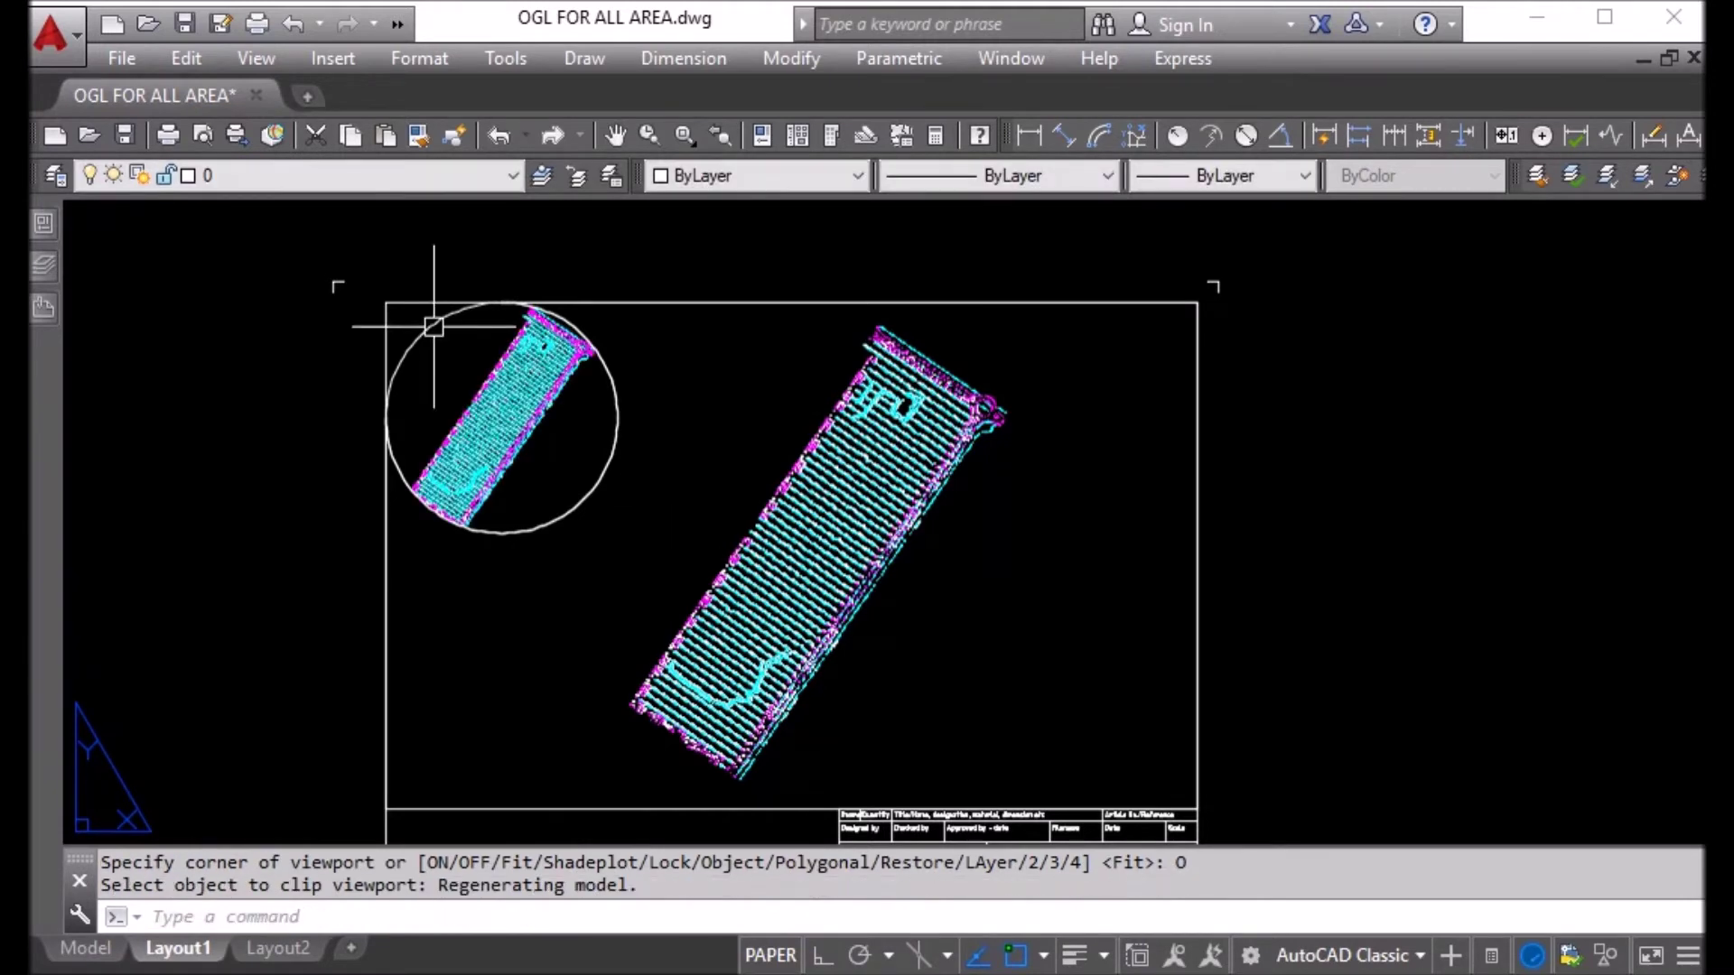
Step: Activate the circular viewport and enlarge the irregular outline near the plan's upper end to a scale of about 0.97
double_click(568, 457)
middle_drag(568, 457, 500, 436)
scroll(498, 475, up, 10)
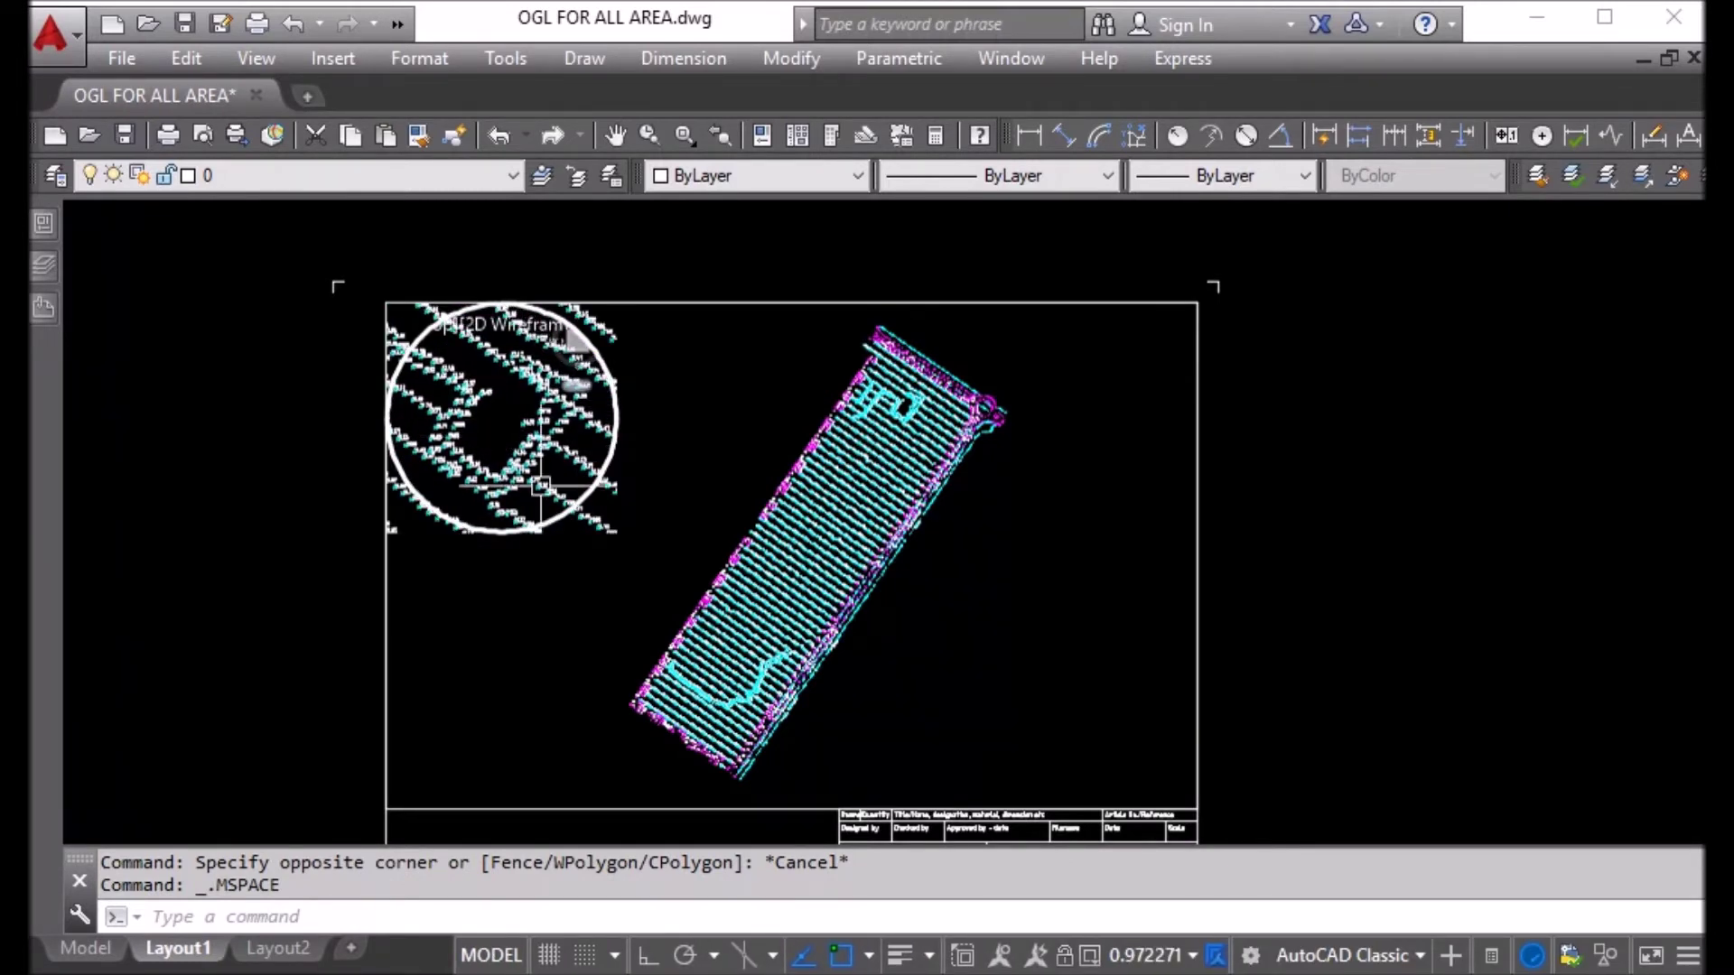
Step: Lock the circular viewport and the large polyline viewport, and return to paper space
click(1066, 955)
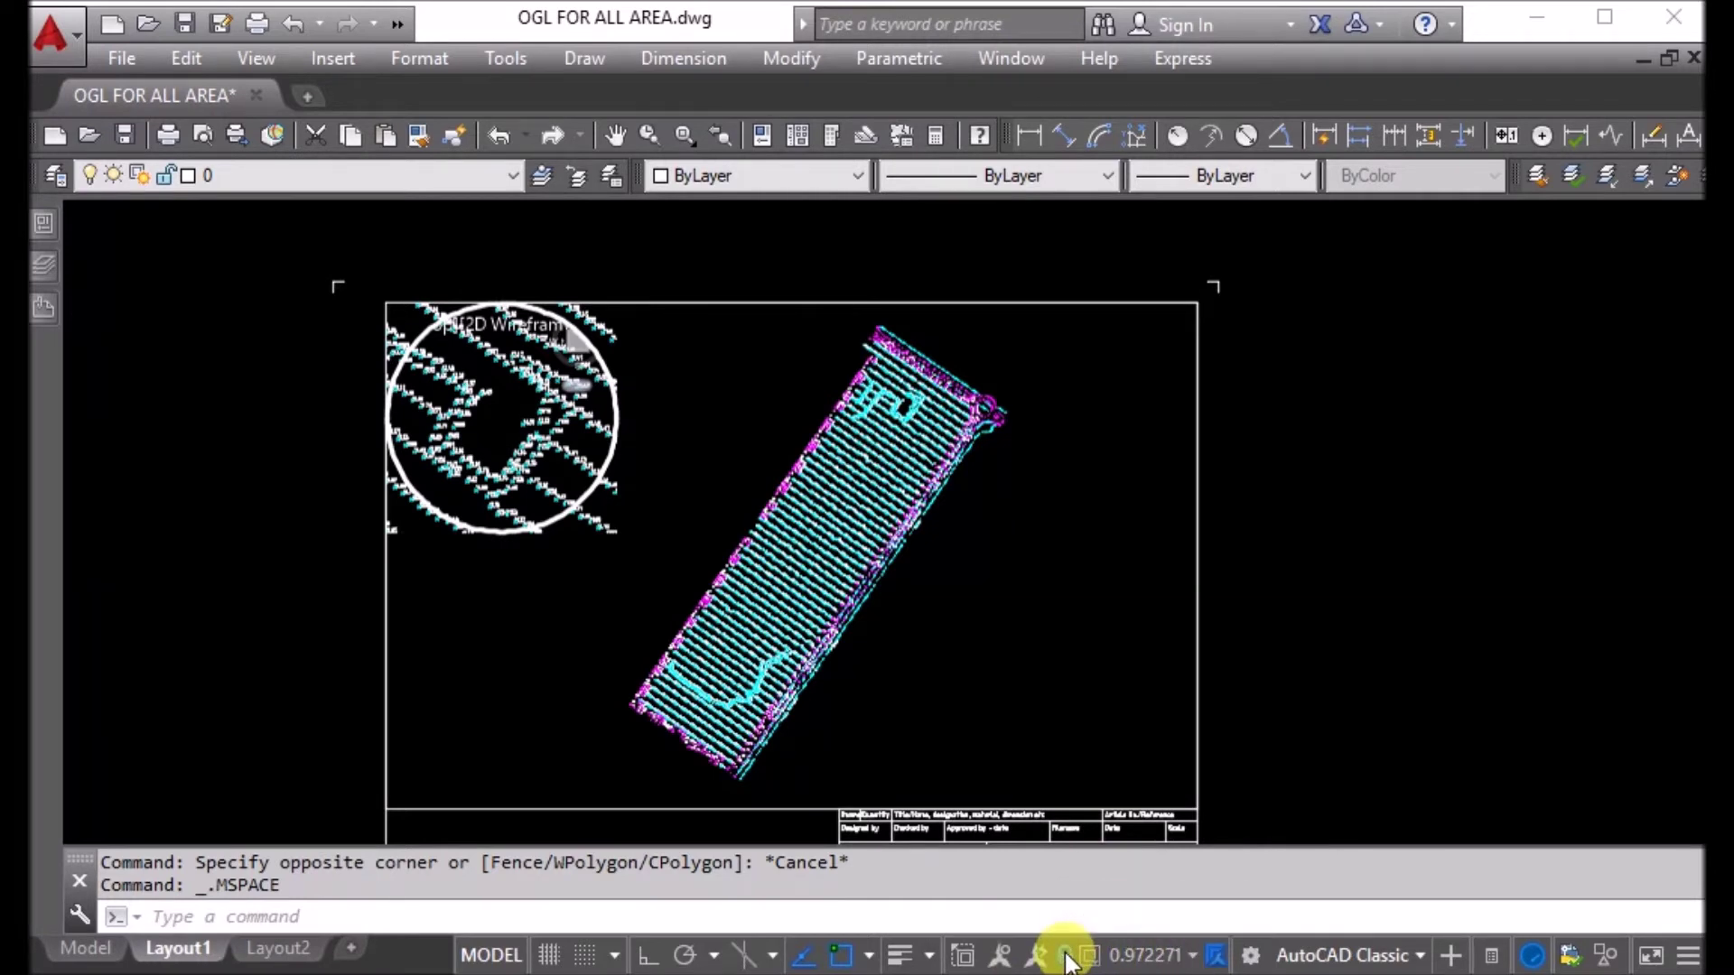
click(975, 561)
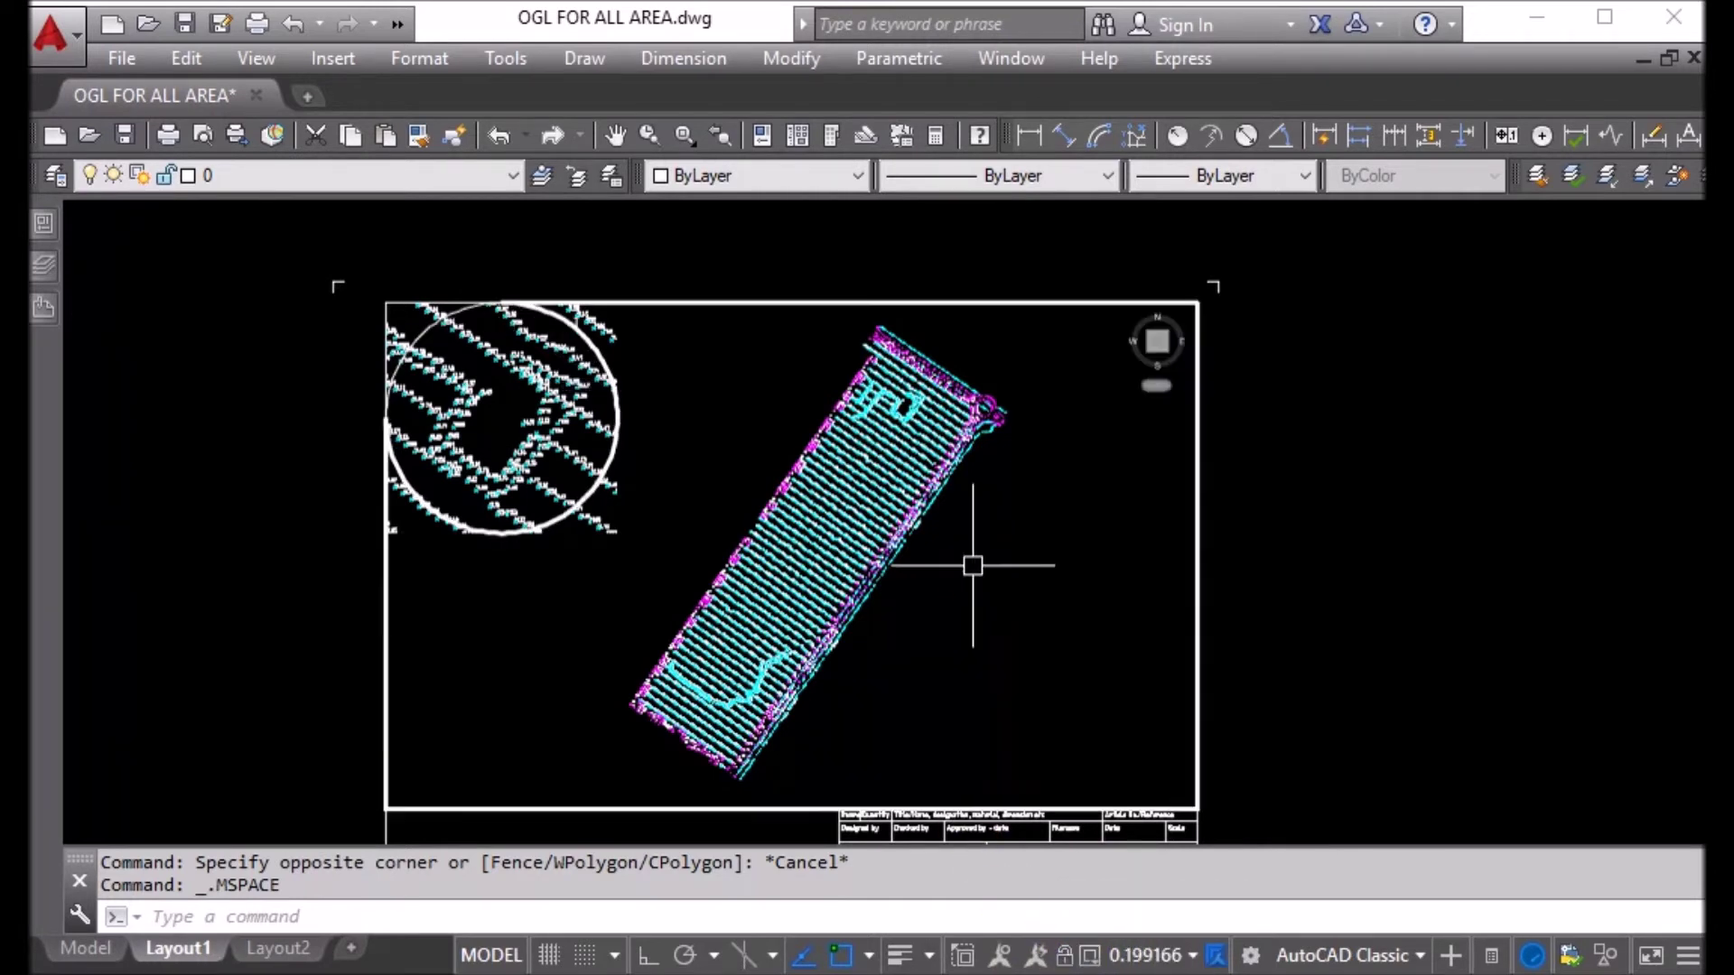
click(1065, 956)
double_click(284, 518)
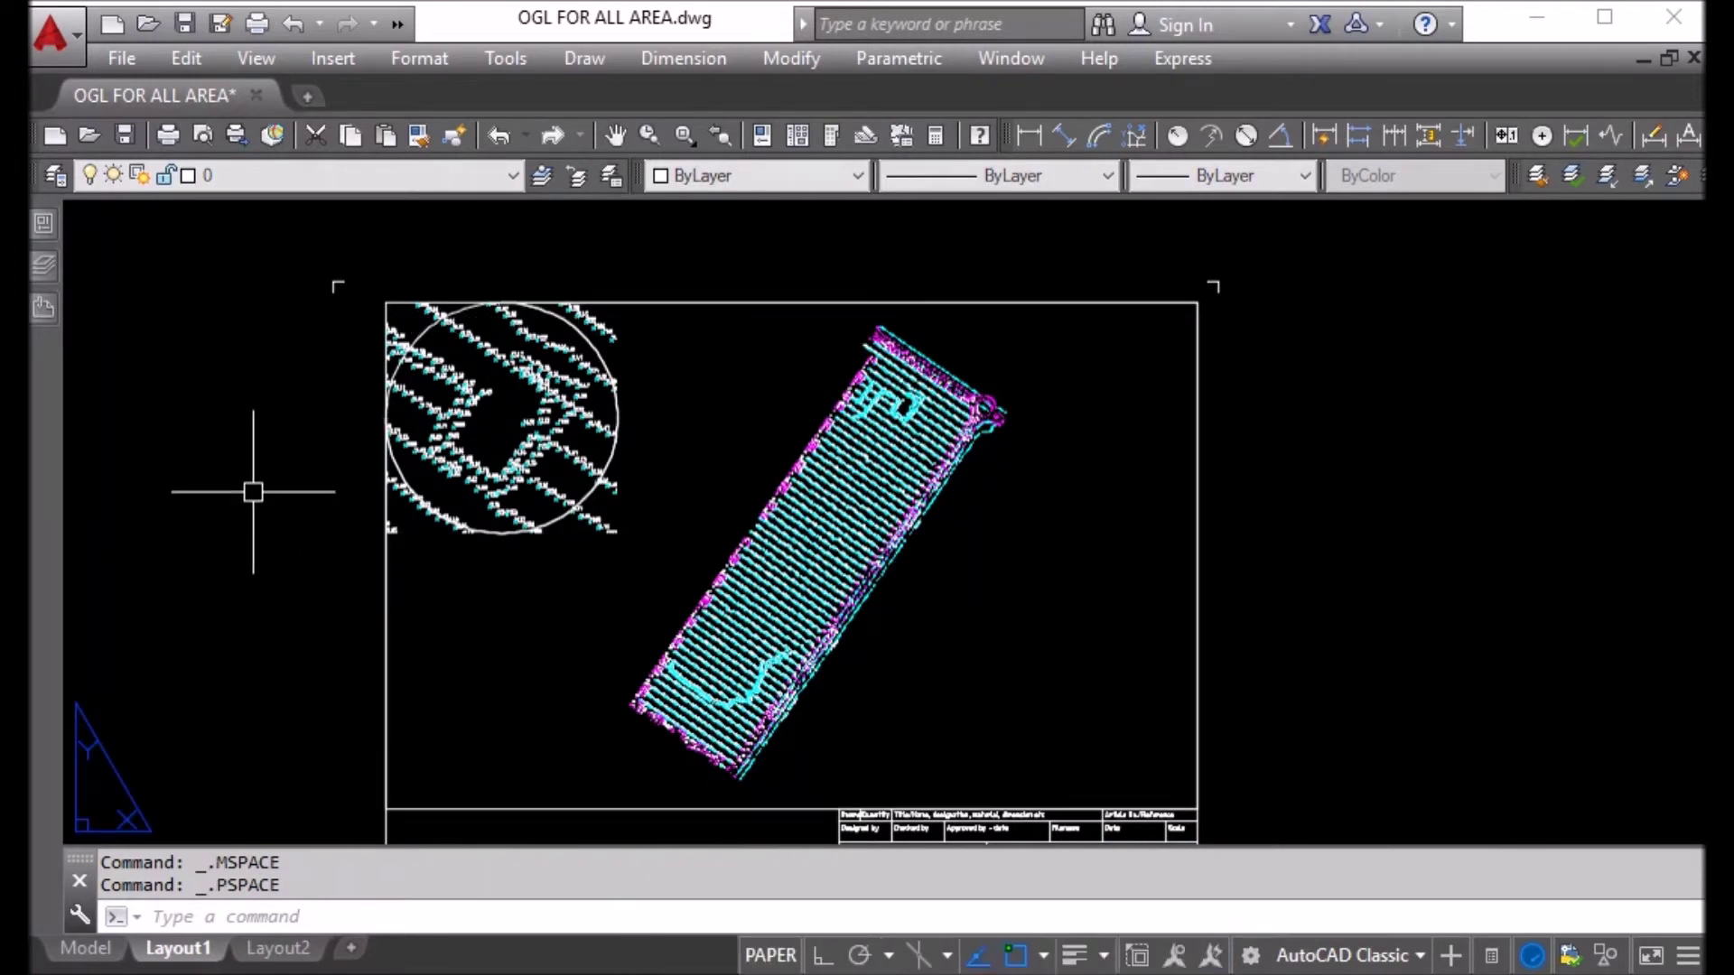
Step: Draw a circle centred on the circular viewport with its radius reaching the viewport's edge
scroll(252, 487, down, 4)
scroll(588, 429, up, 8)
scroll(592, 448, down, 4)
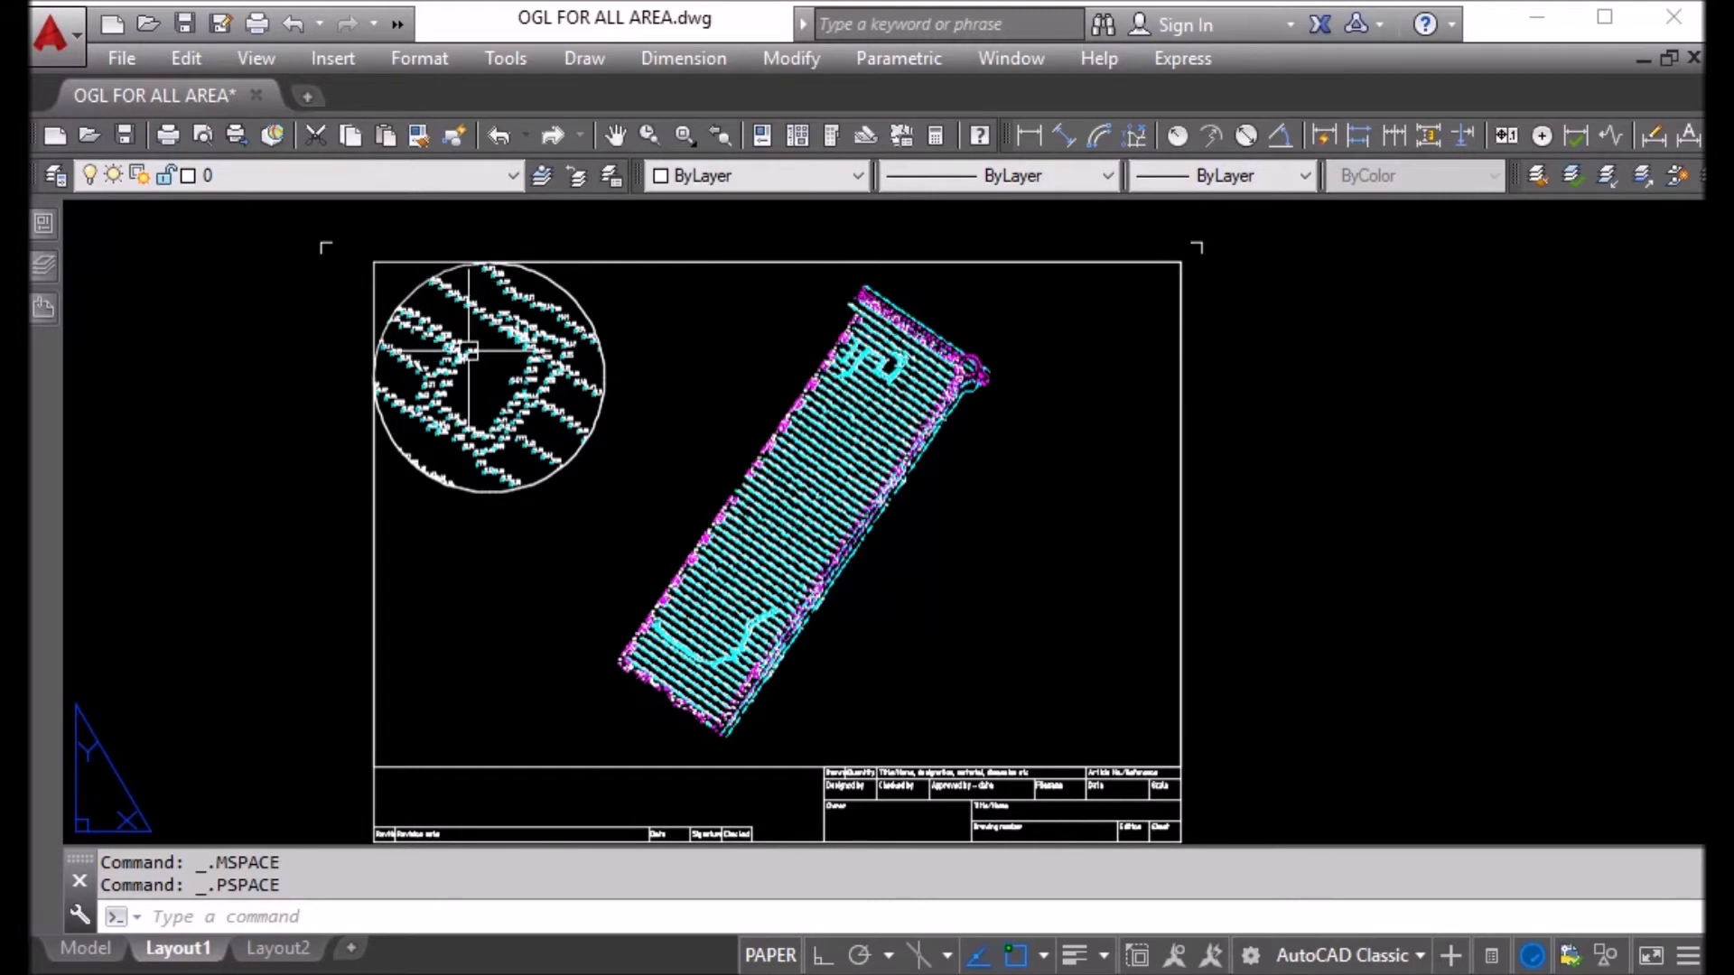
key(Return)
scroll(456, 370, up, 4)
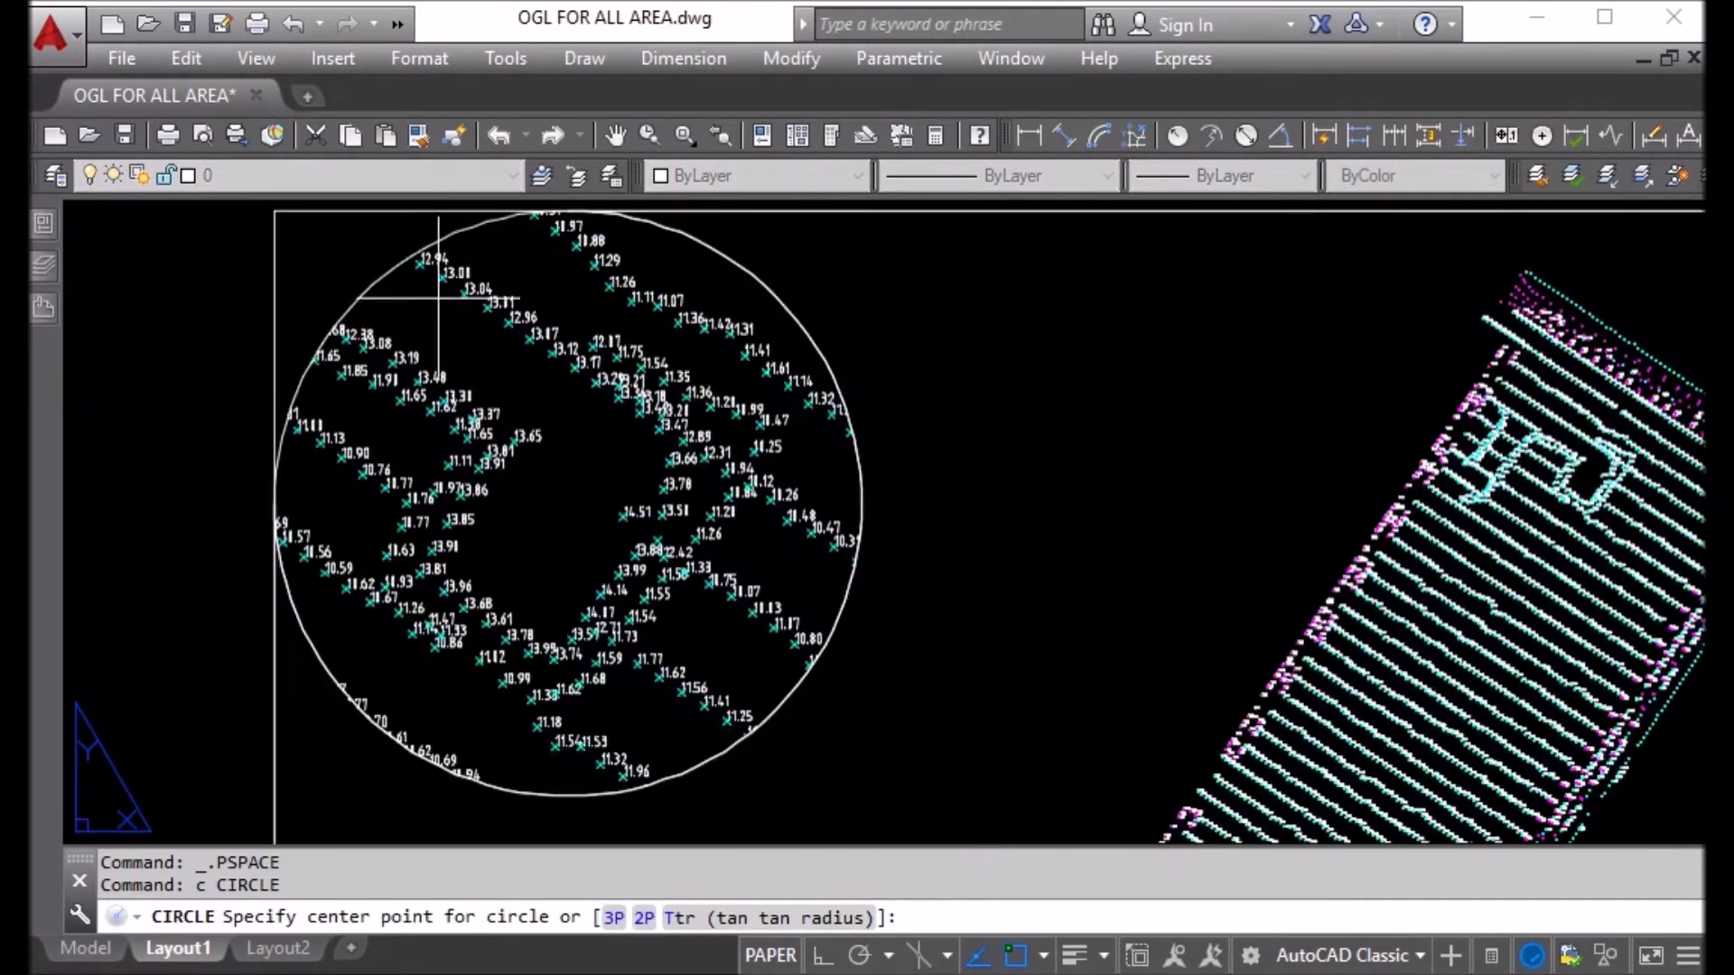
shift+right_click(445, 386)
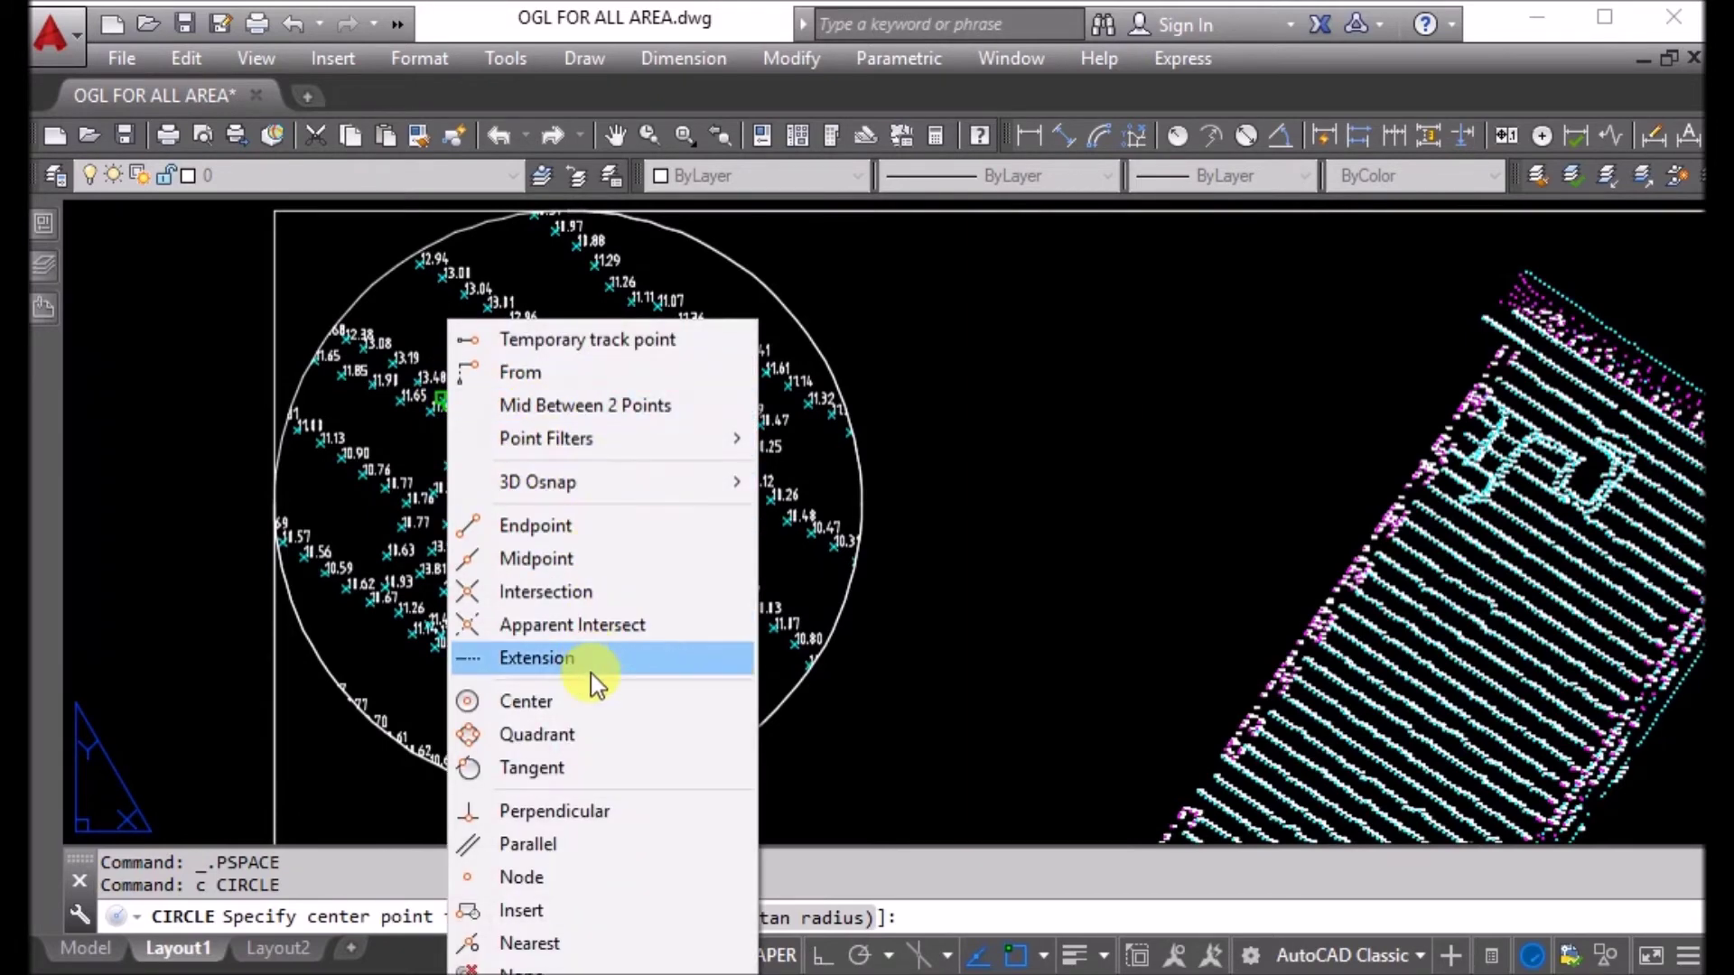
click(588, 699)
click(378, 280)
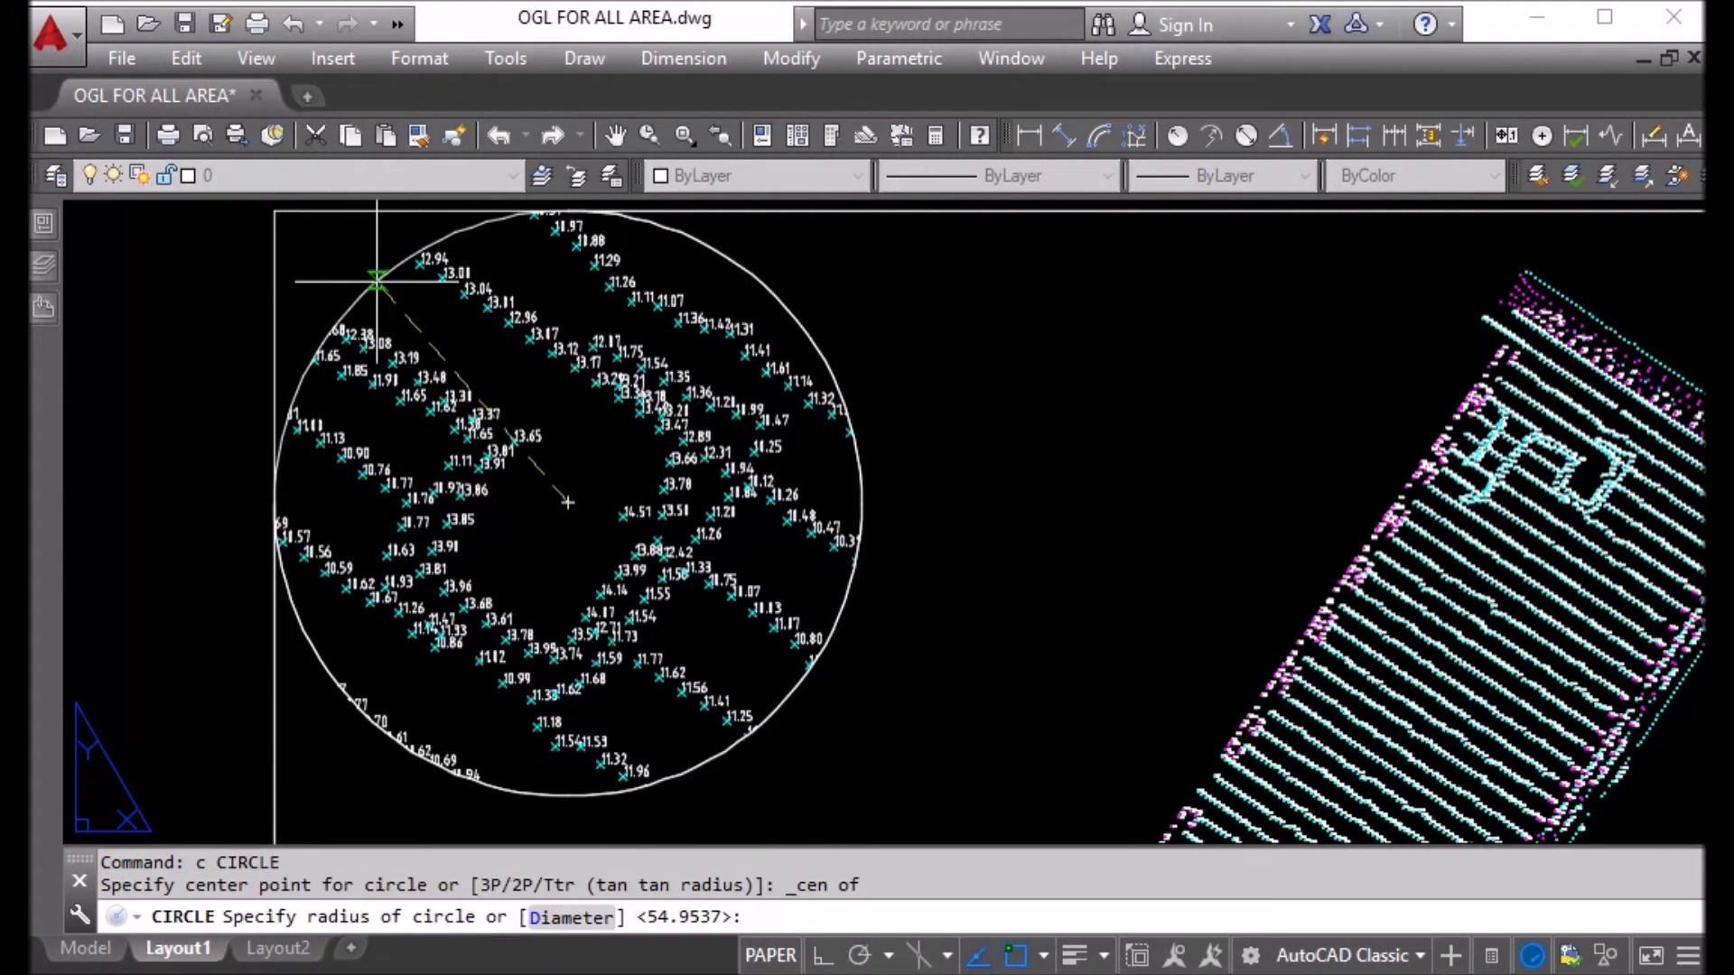
click(374, 278)
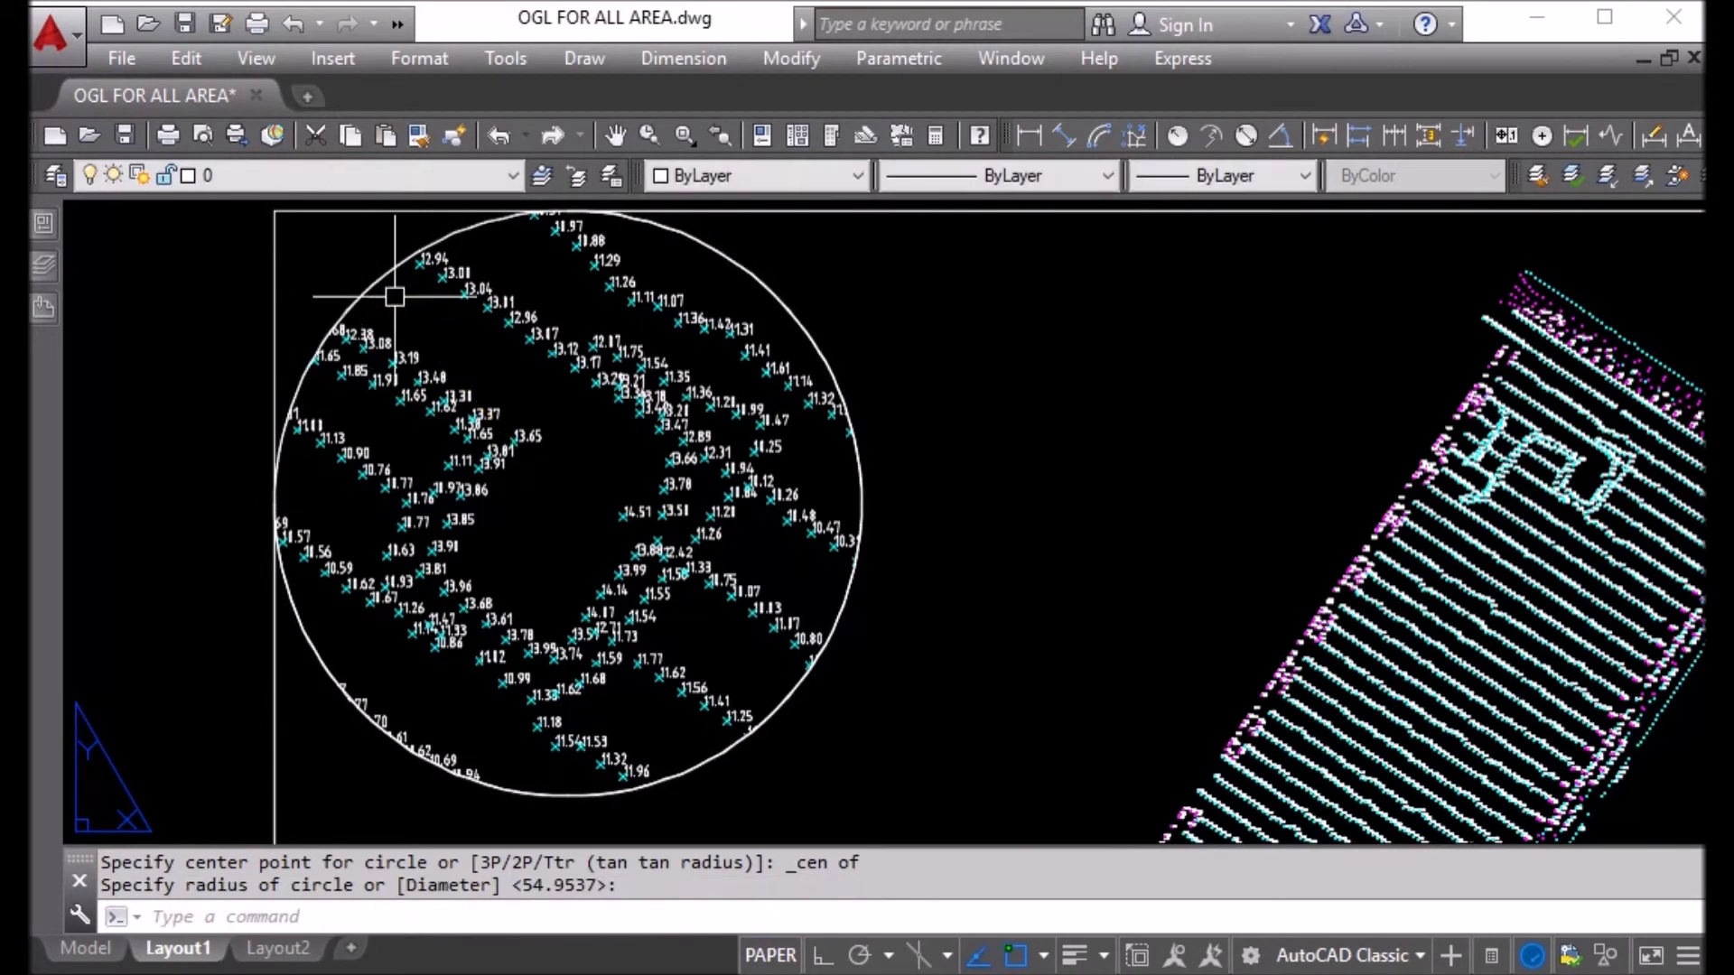
Step: Transfer the new circle to model space through the circular viewport with Change Space, and return to paper space
click(386, 270)
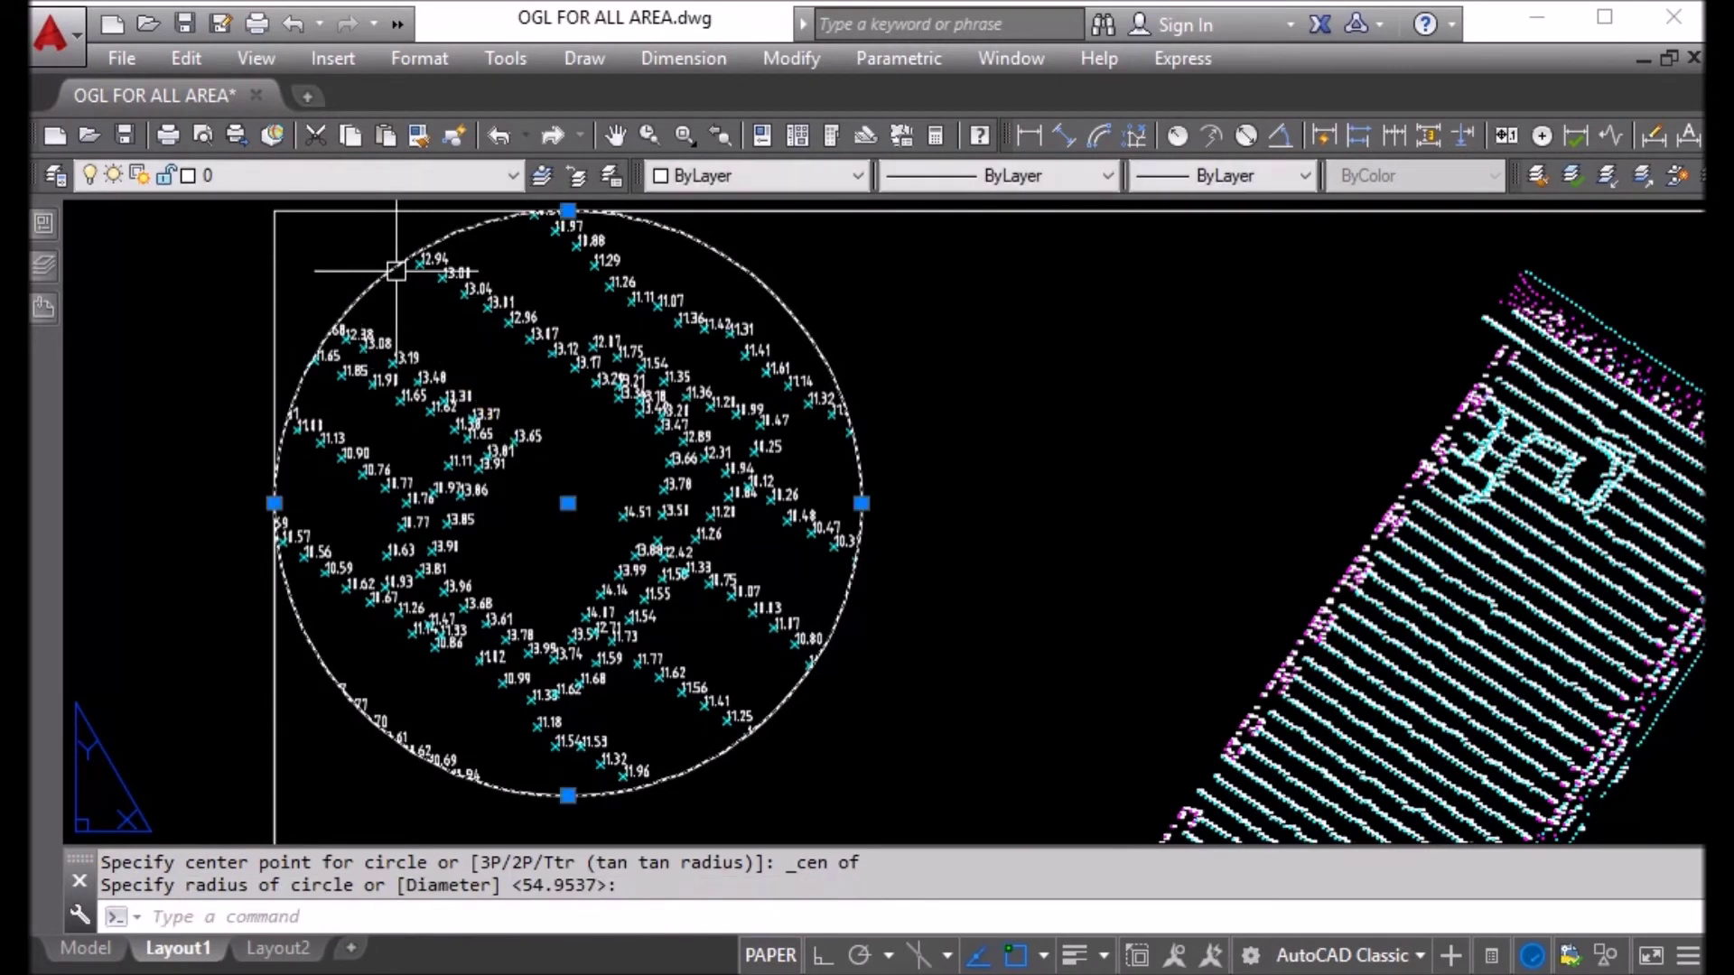
click(782, 58)
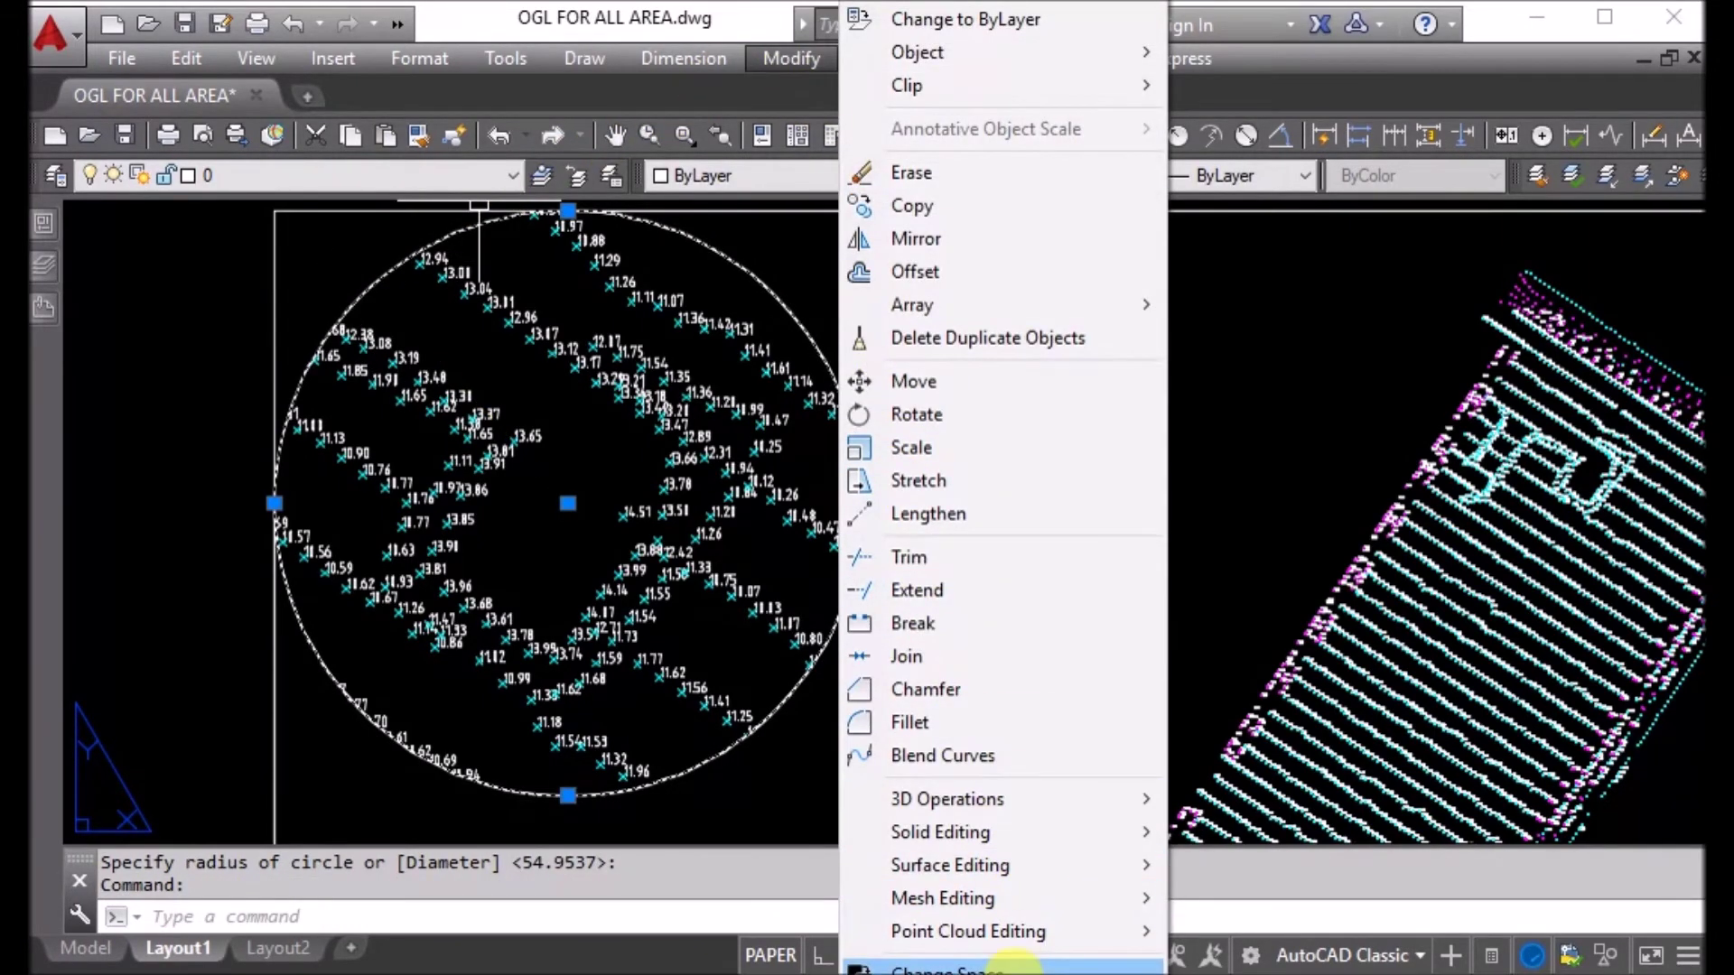
click(1002, 966)
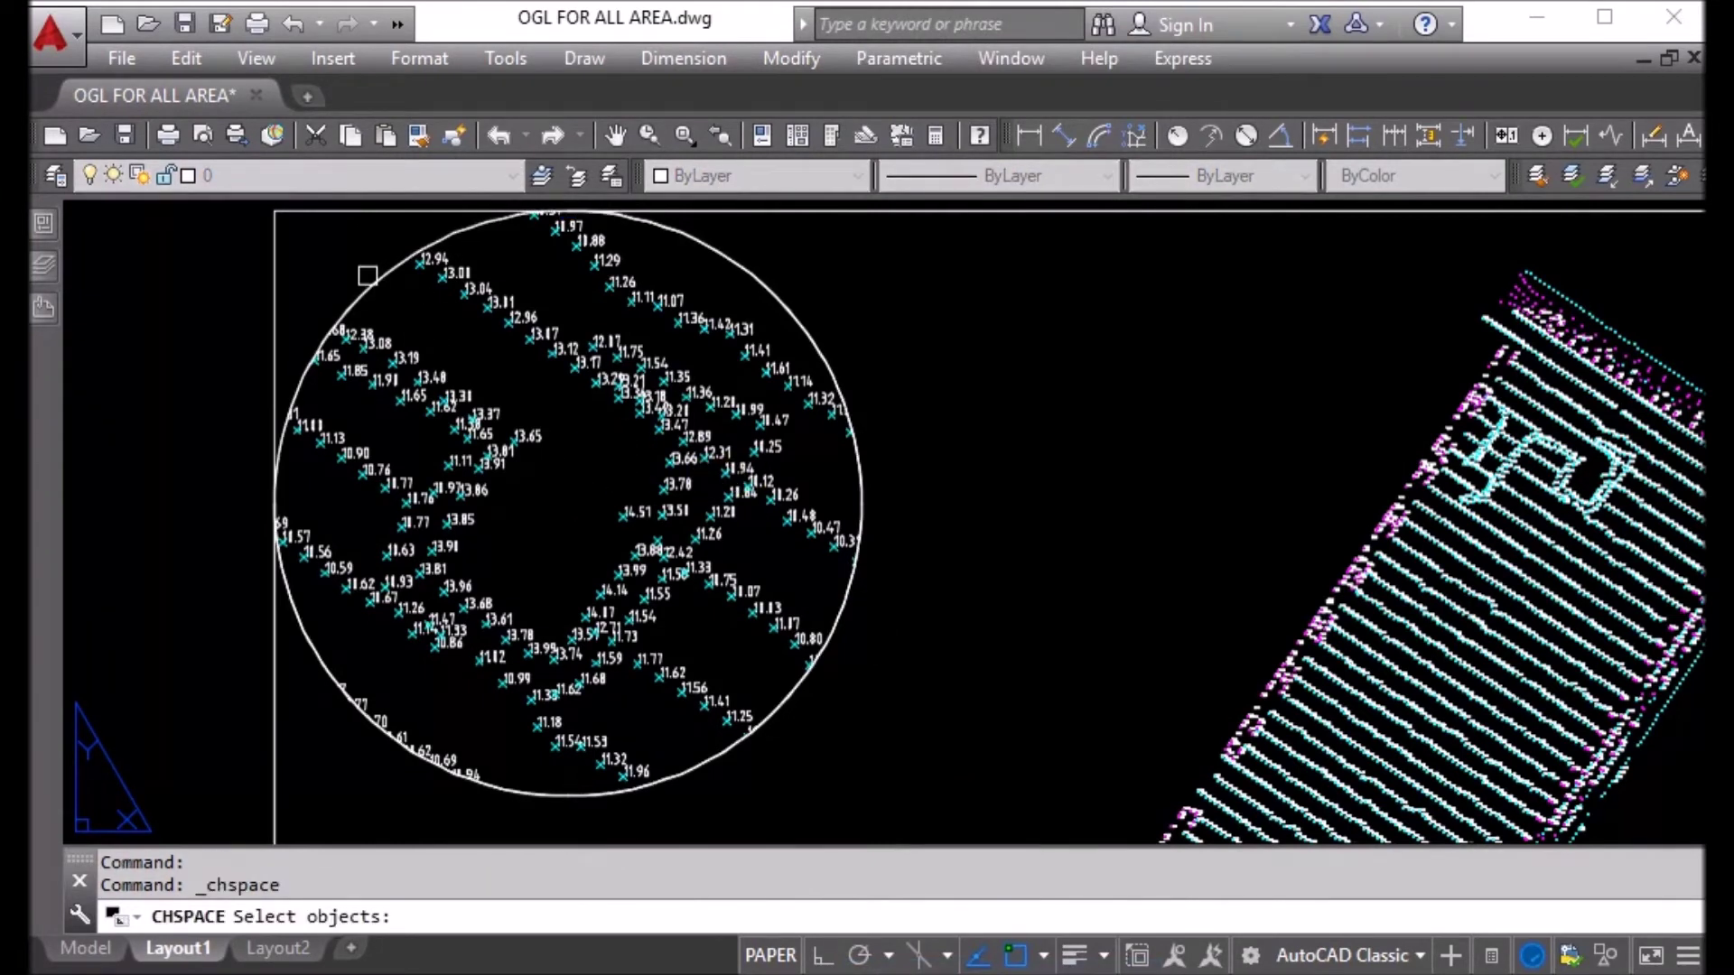
click(365, 278)
click(587, 461)
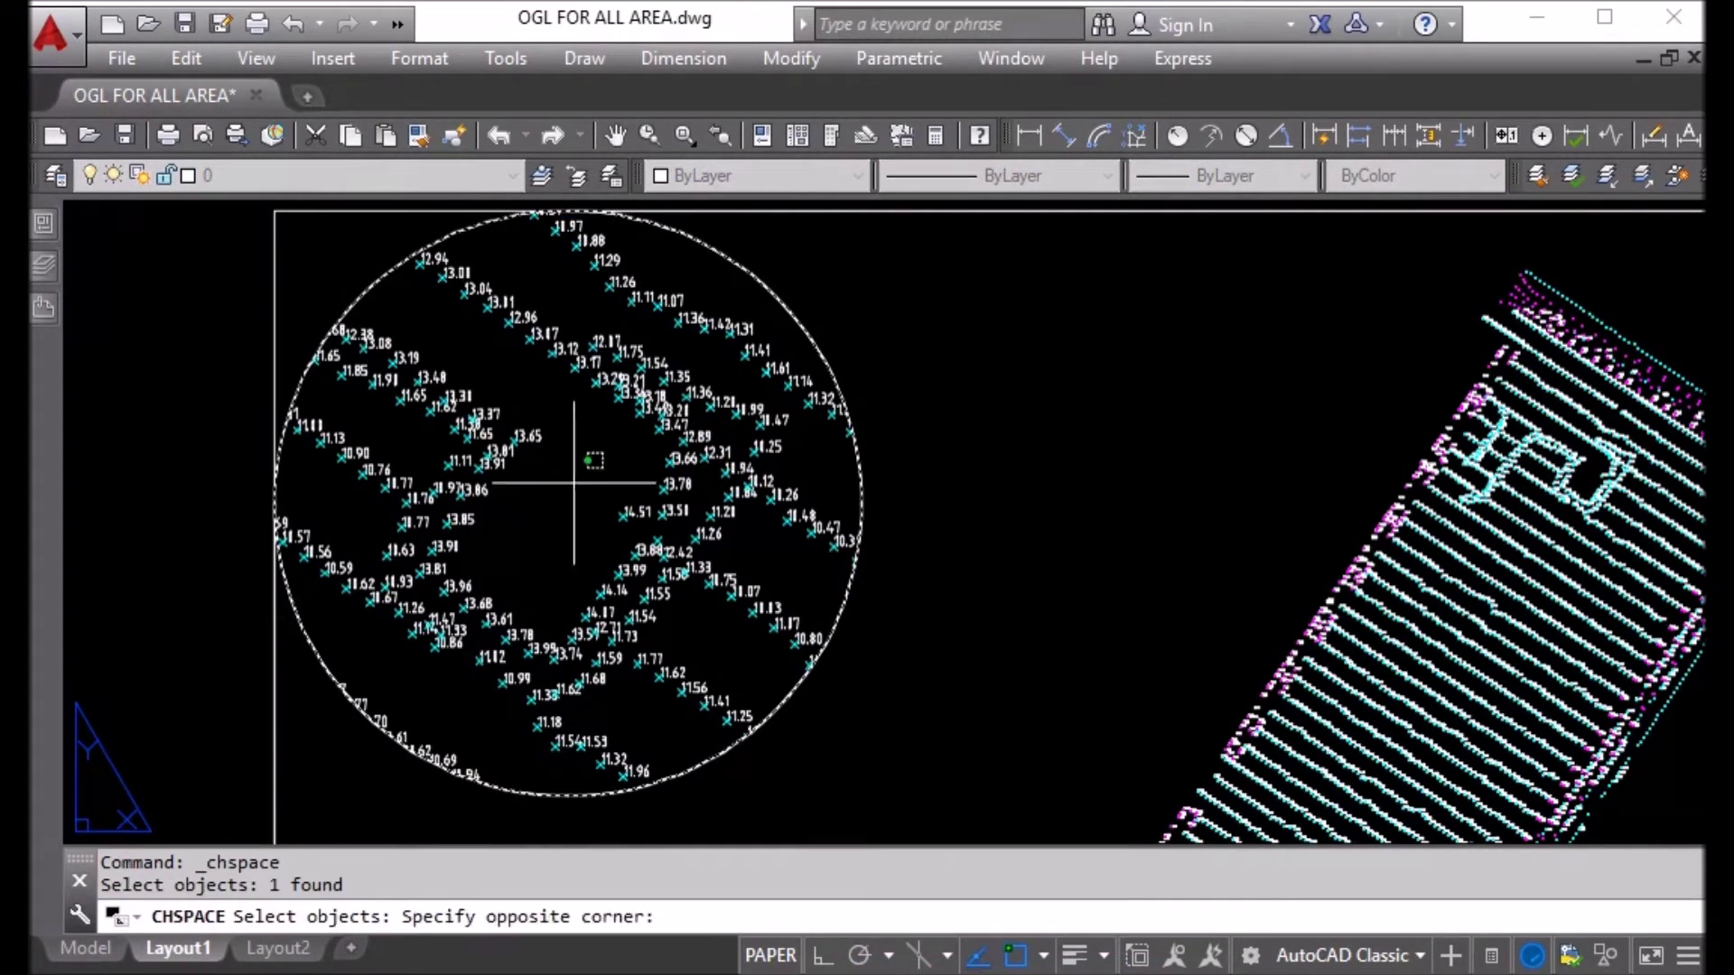
click(576, 483)
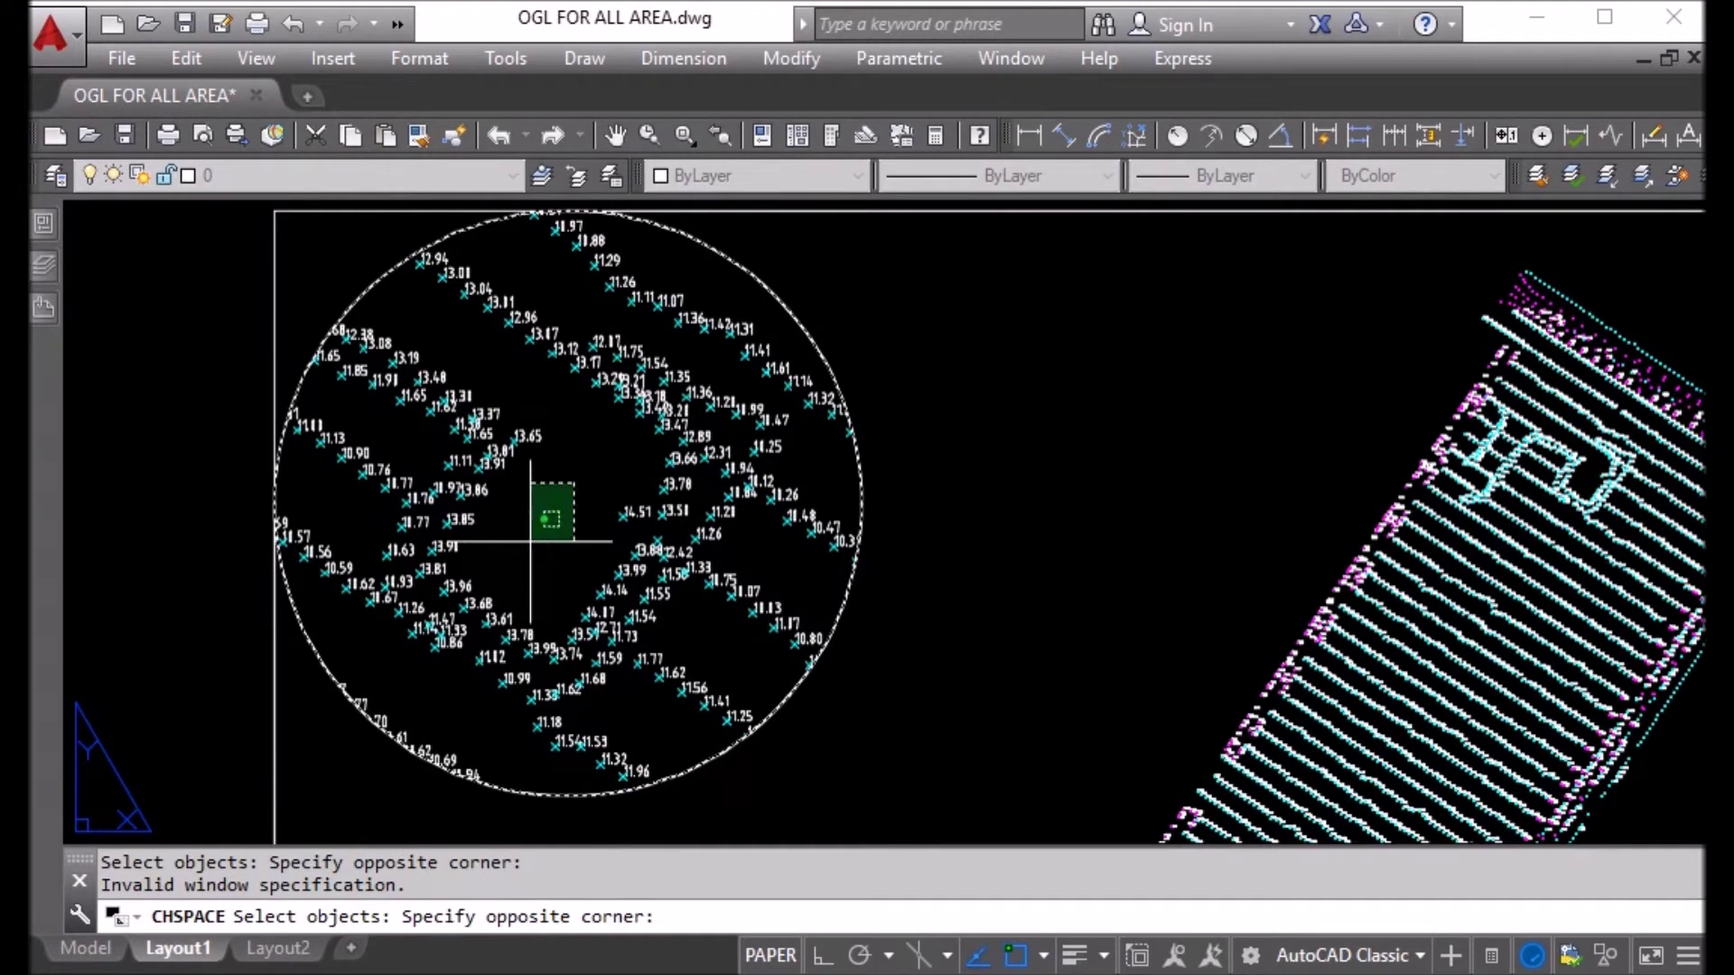
click(573, 570)
key(Return)
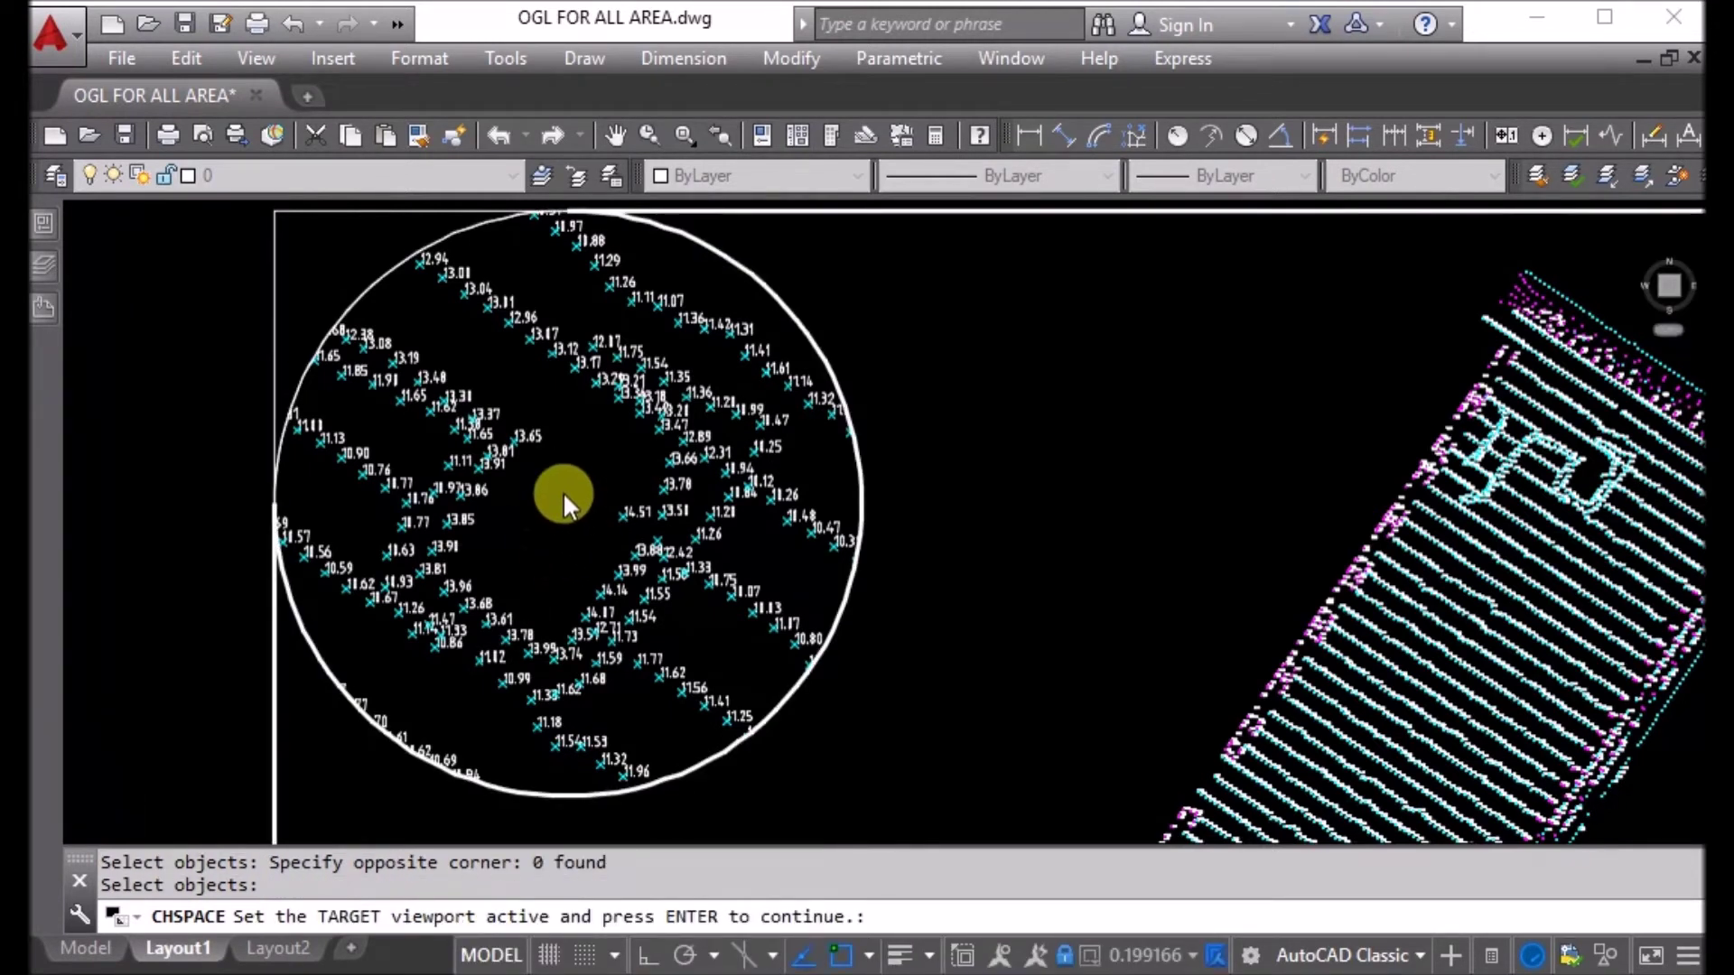
click(562, 491)
key(Return)
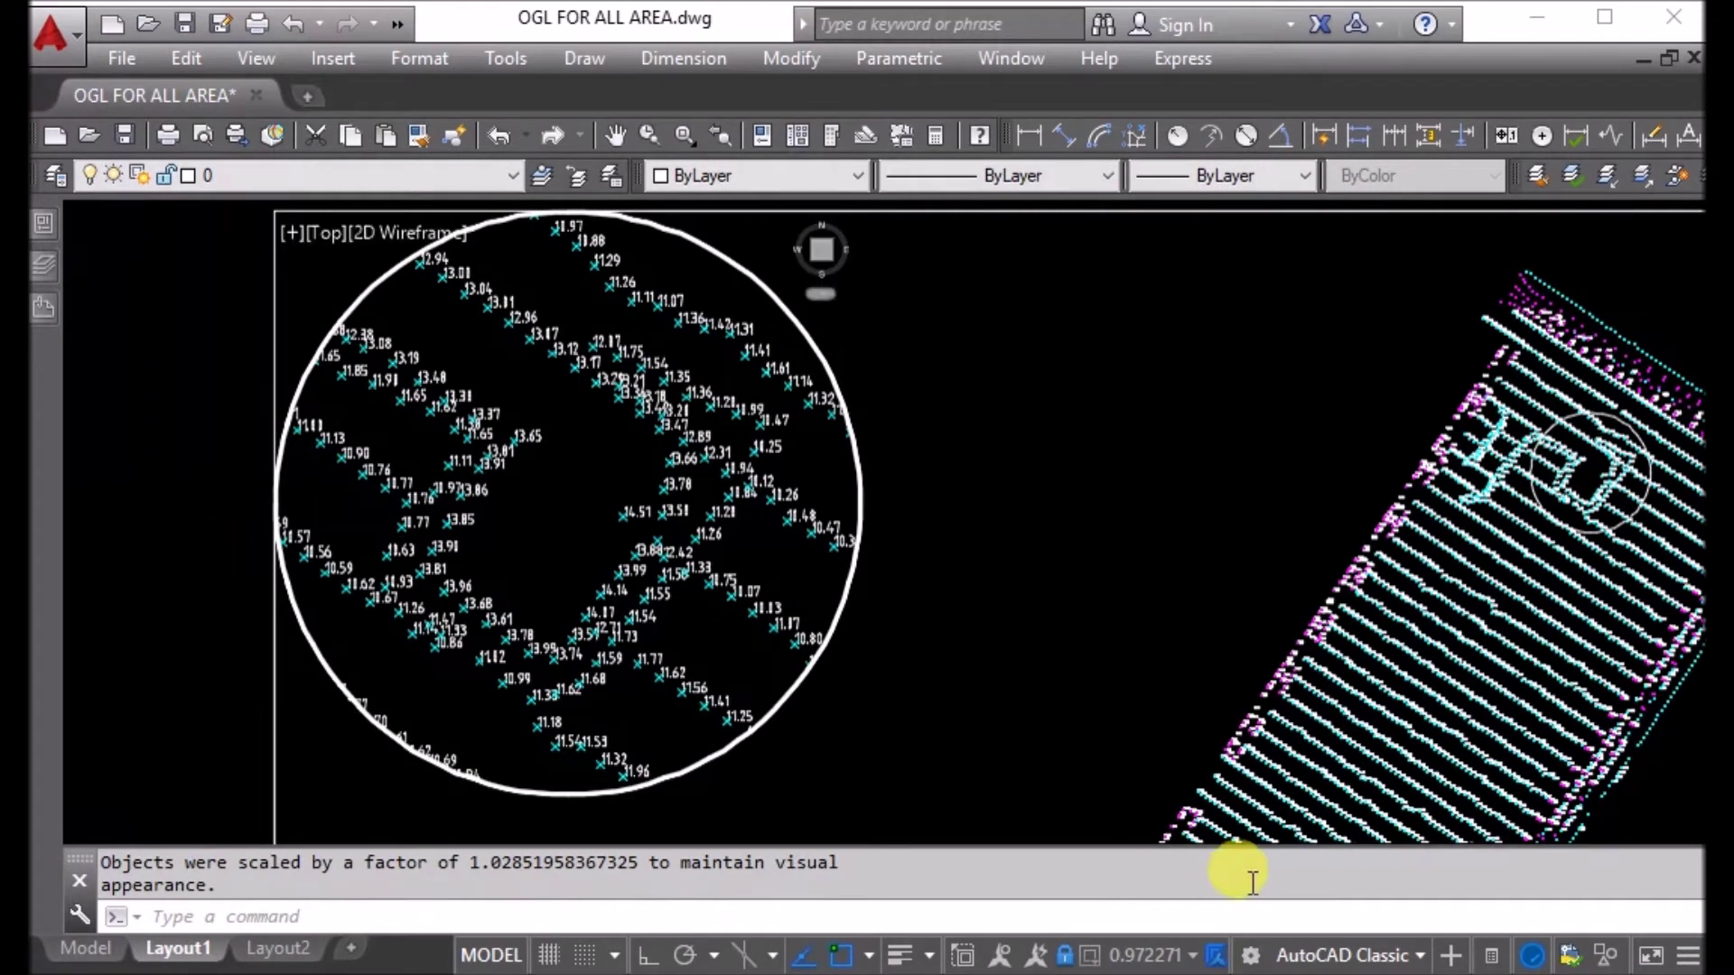
double_click(188, 515)
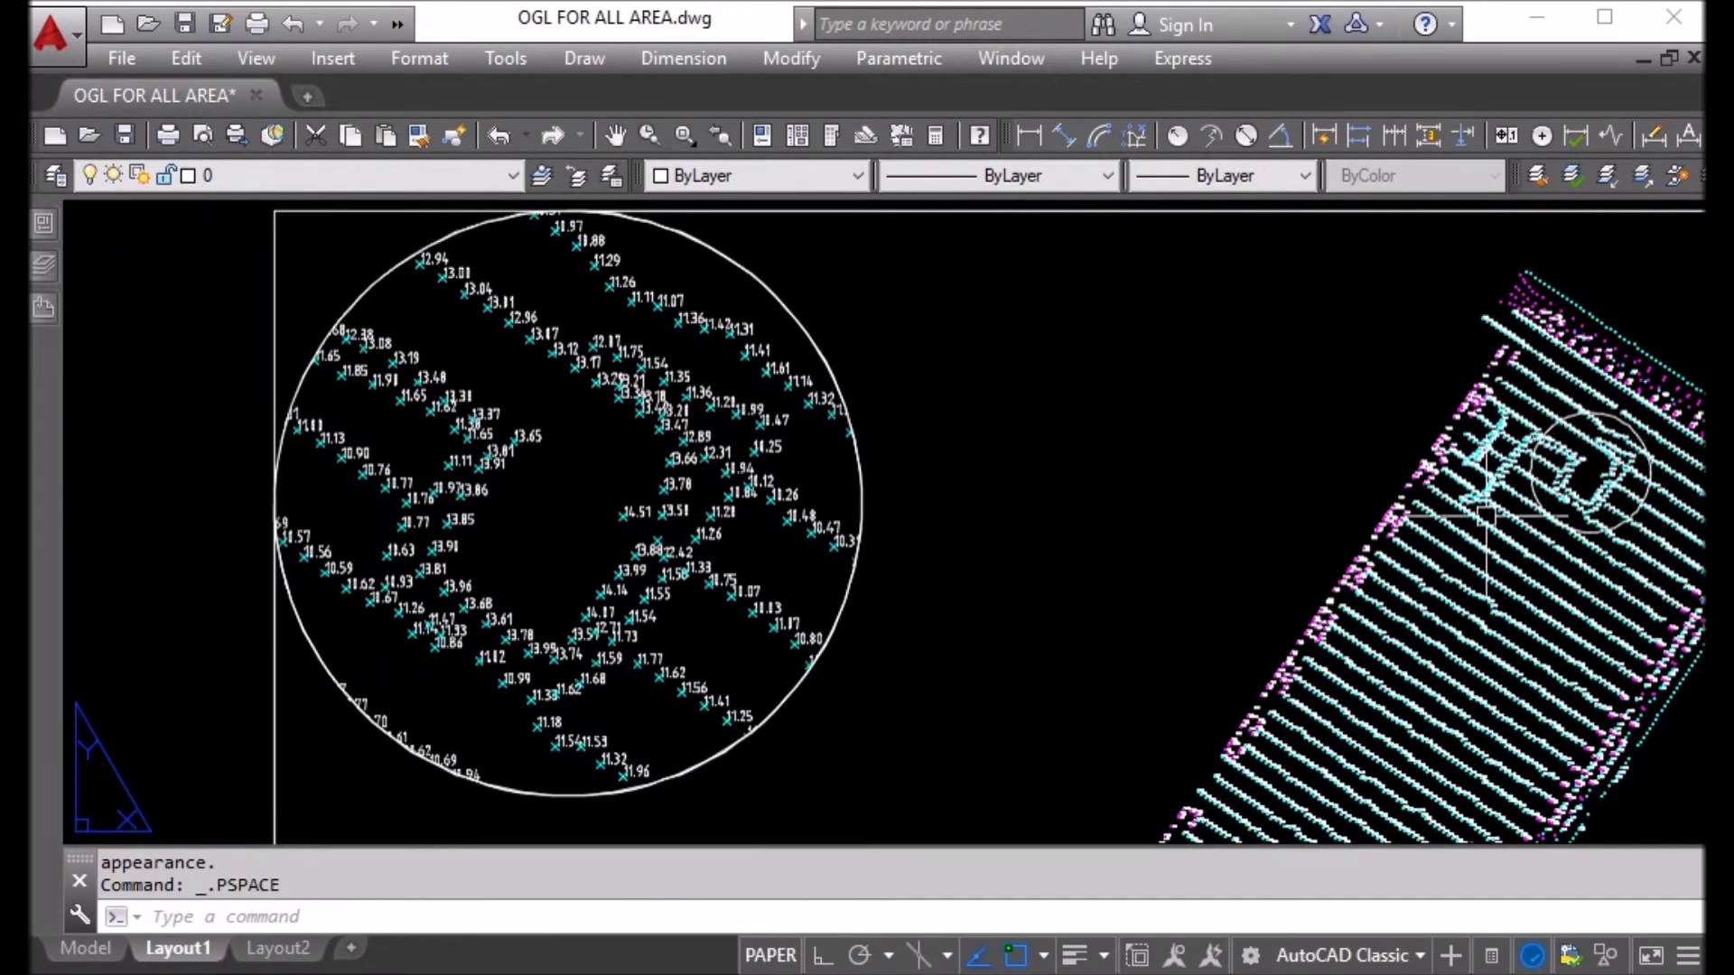
Step: Draw a V-shaped polyline from the circular viewport's edge to the small circle on the plan and back to the viewport's edge
scroll(1526, 457, down, 2)
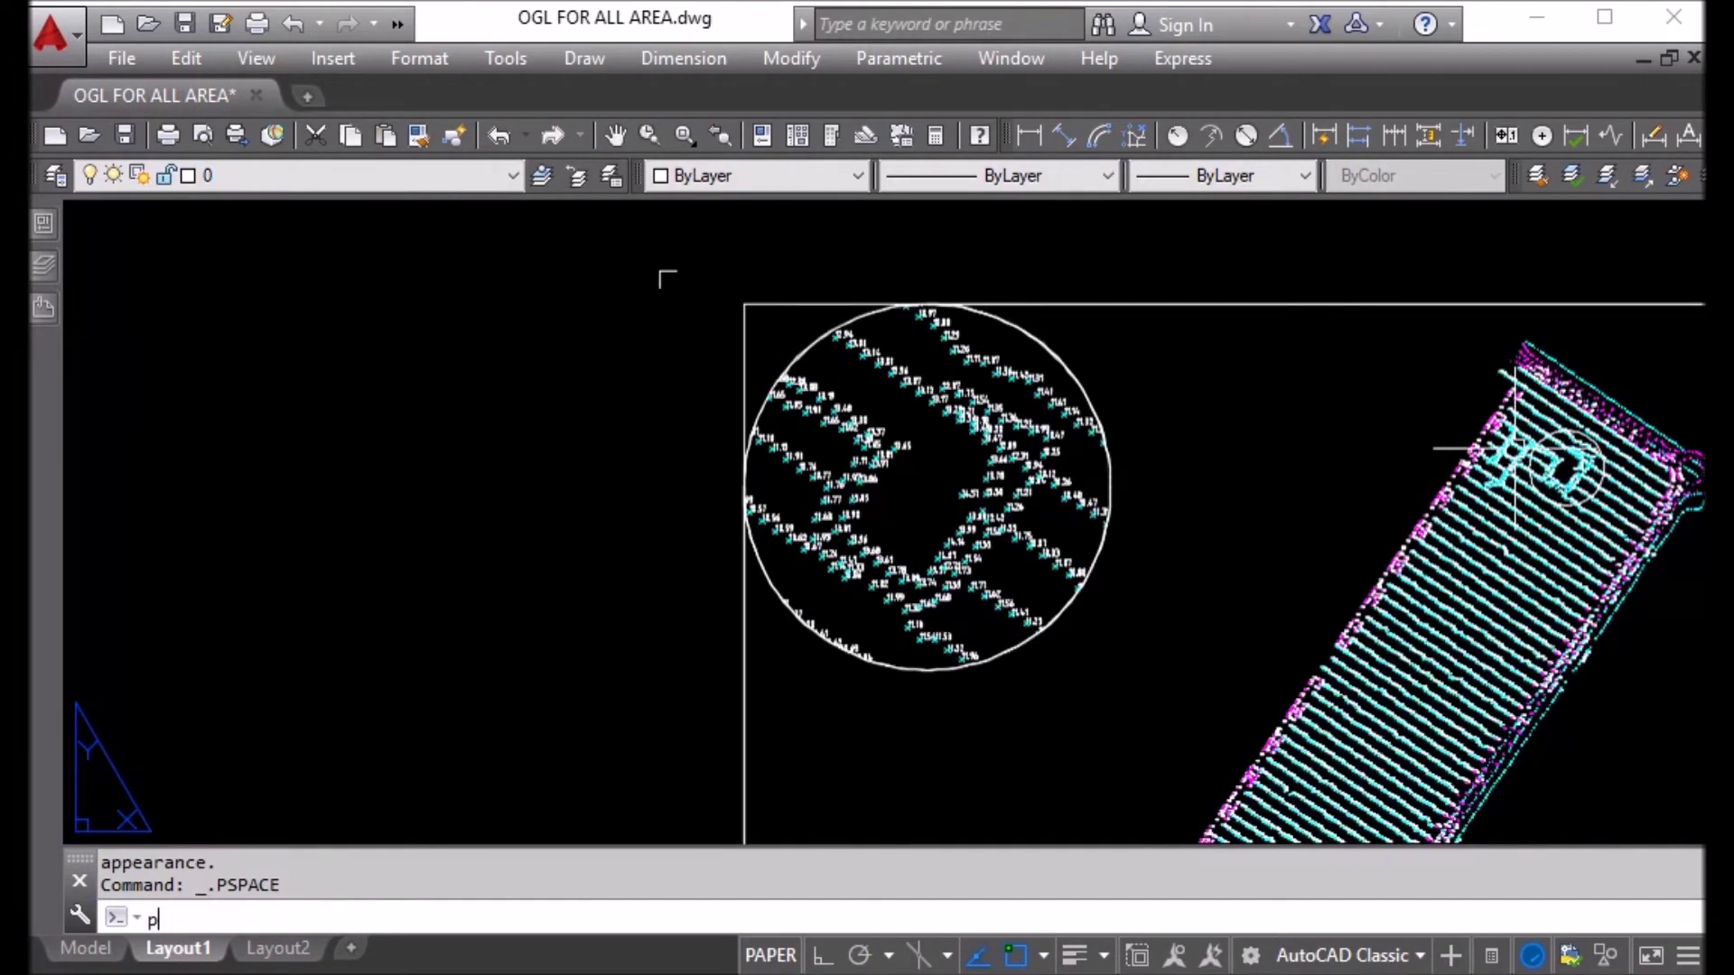
key(Return)
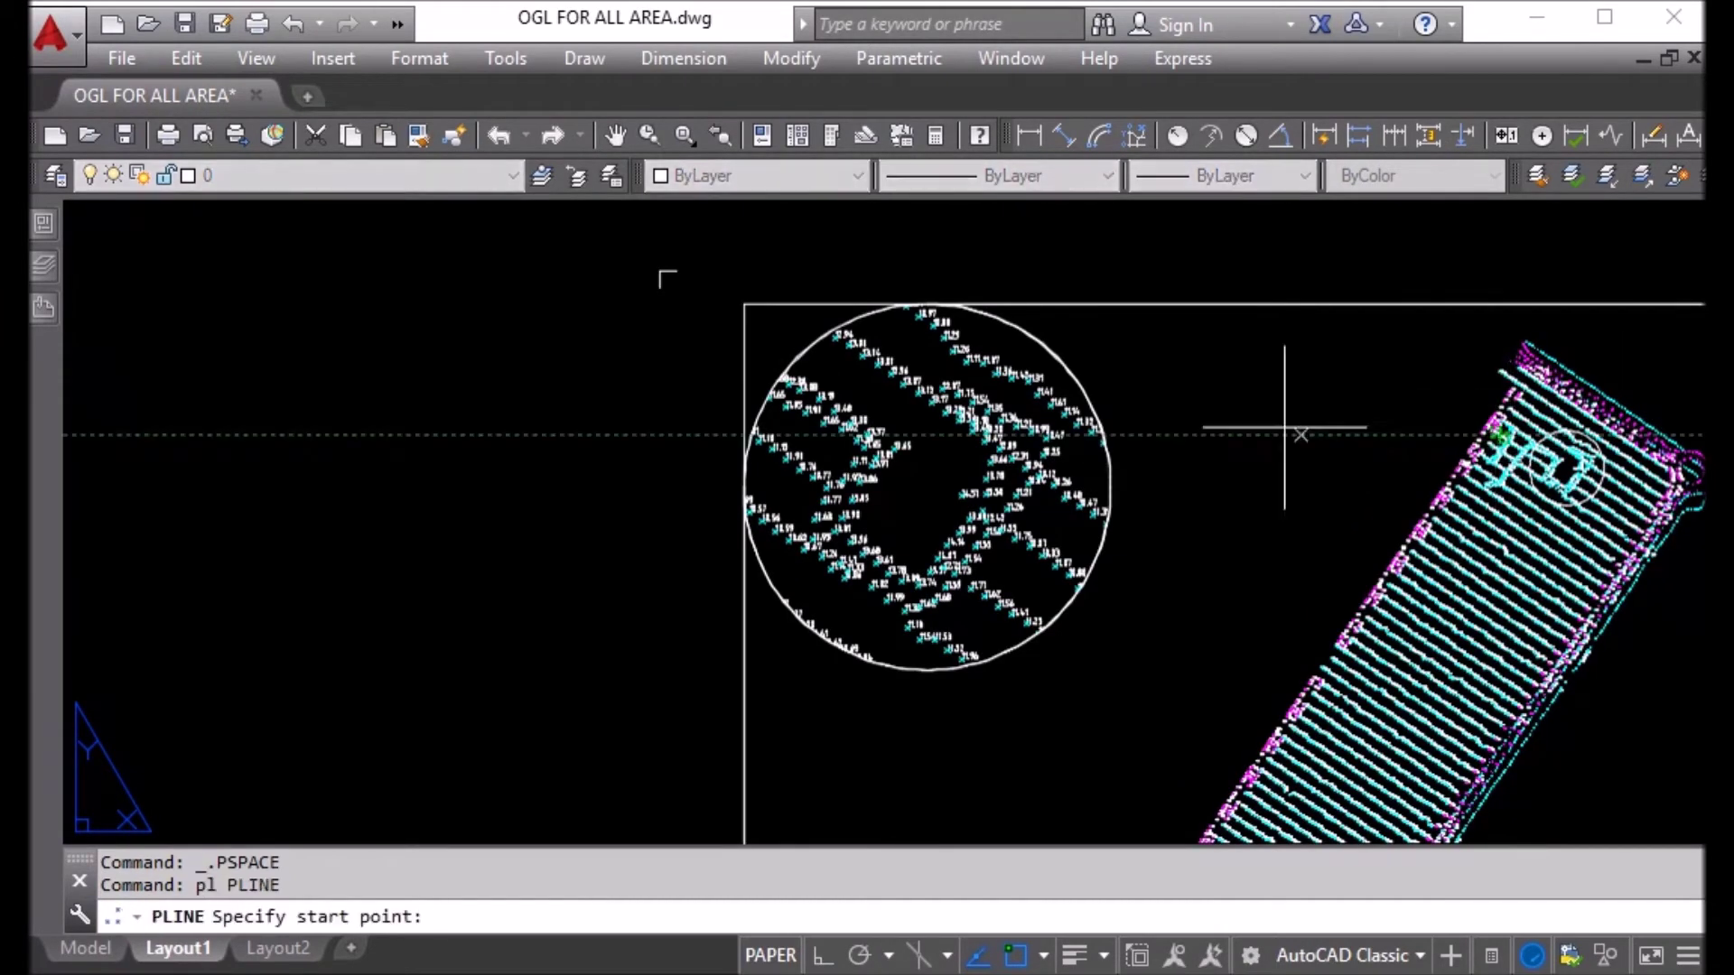
click(1096, 420)
scroll(1504, 452, up, 4)
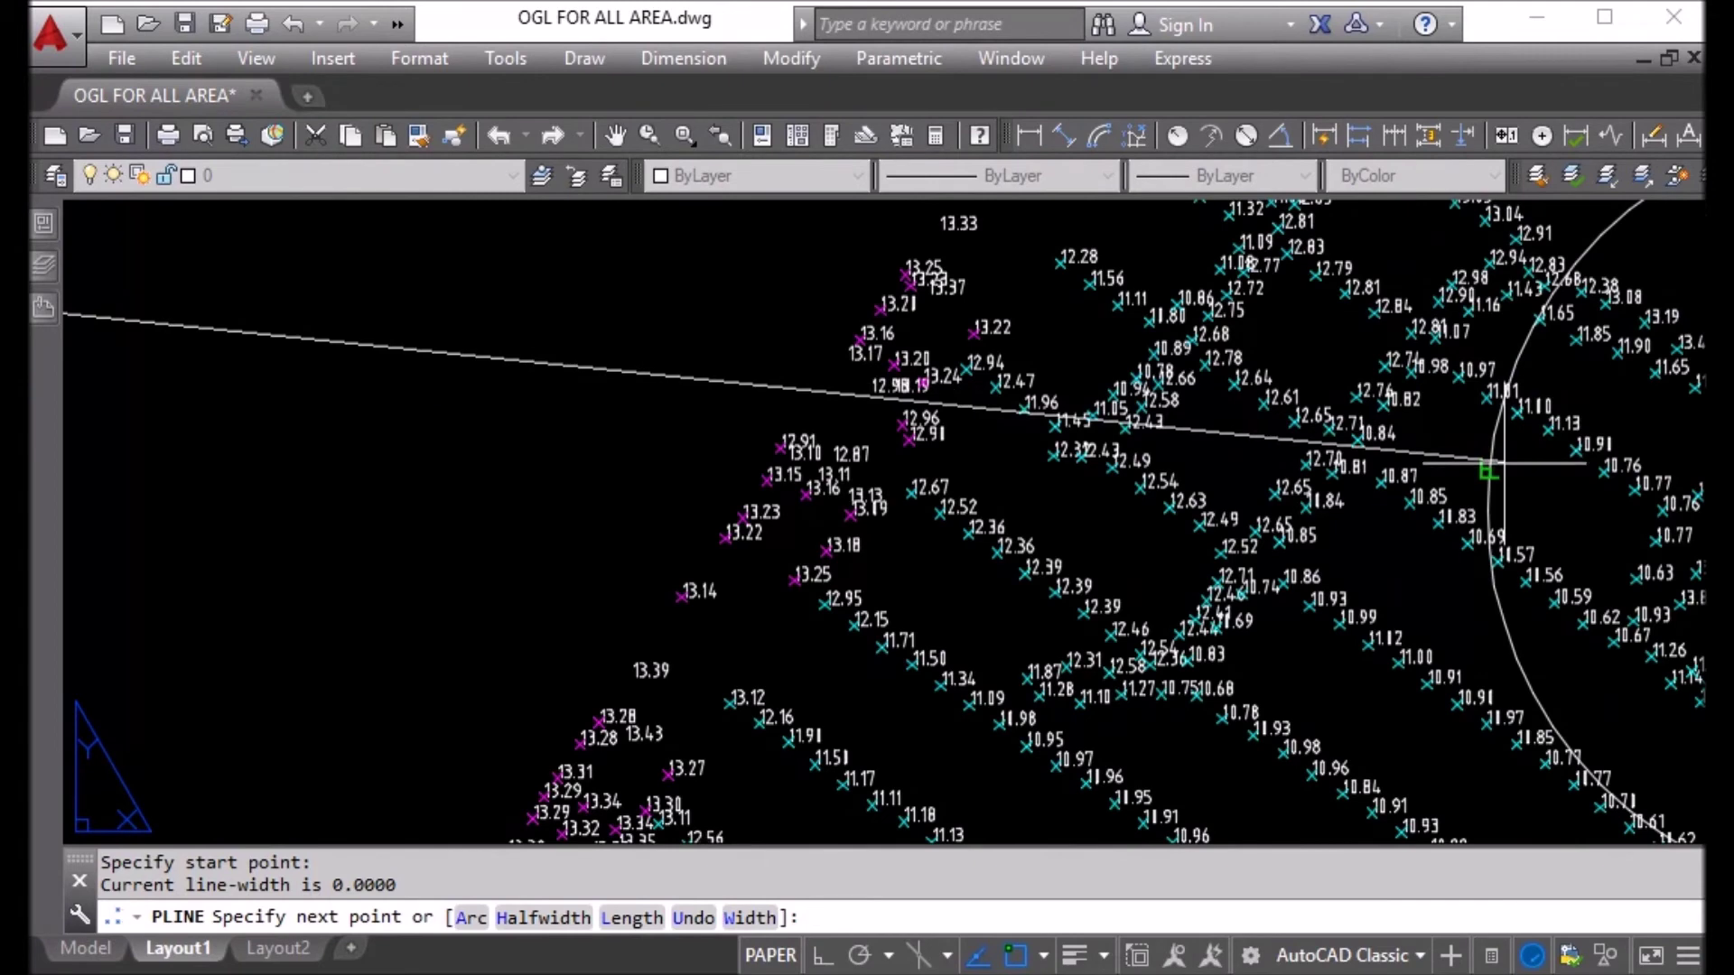
click(1489, 464)
scroll(1547, 464, down, 5)
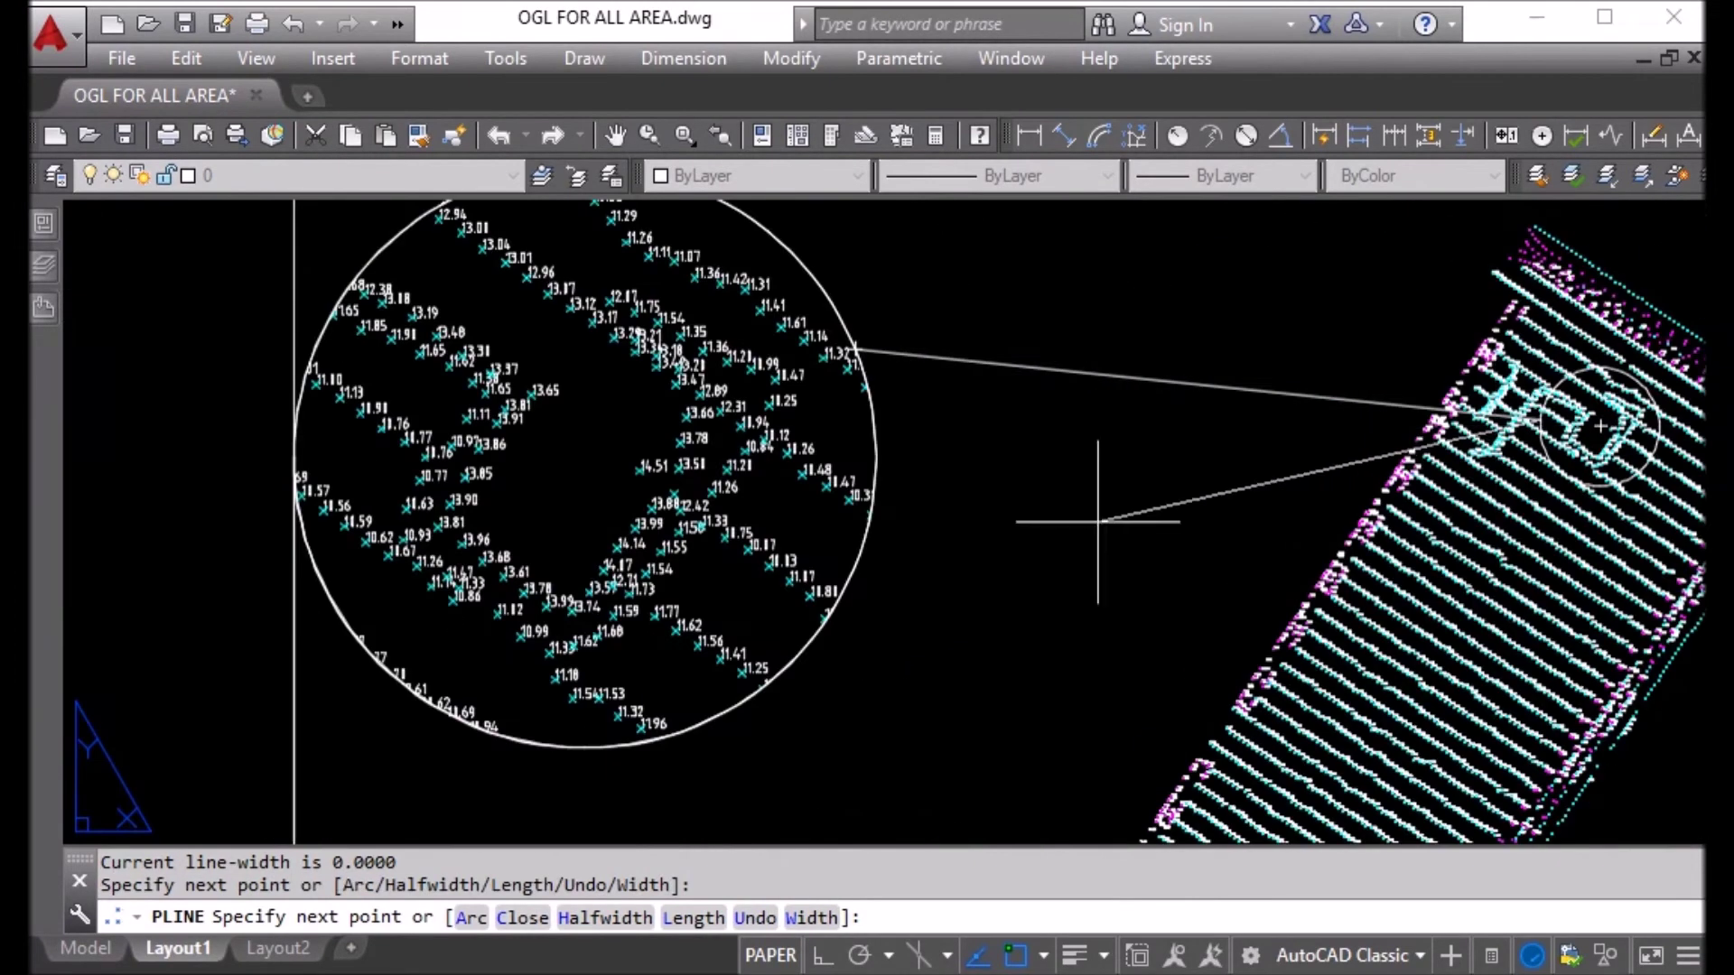
click(870, 545)
key(Escape)
Step: Set the color of the V-shaped leader polyline and the circular viewport boundary to Blue, excluding the large sheet viewport
click(1057, 295)
click(990, 538)
click(839, 595)
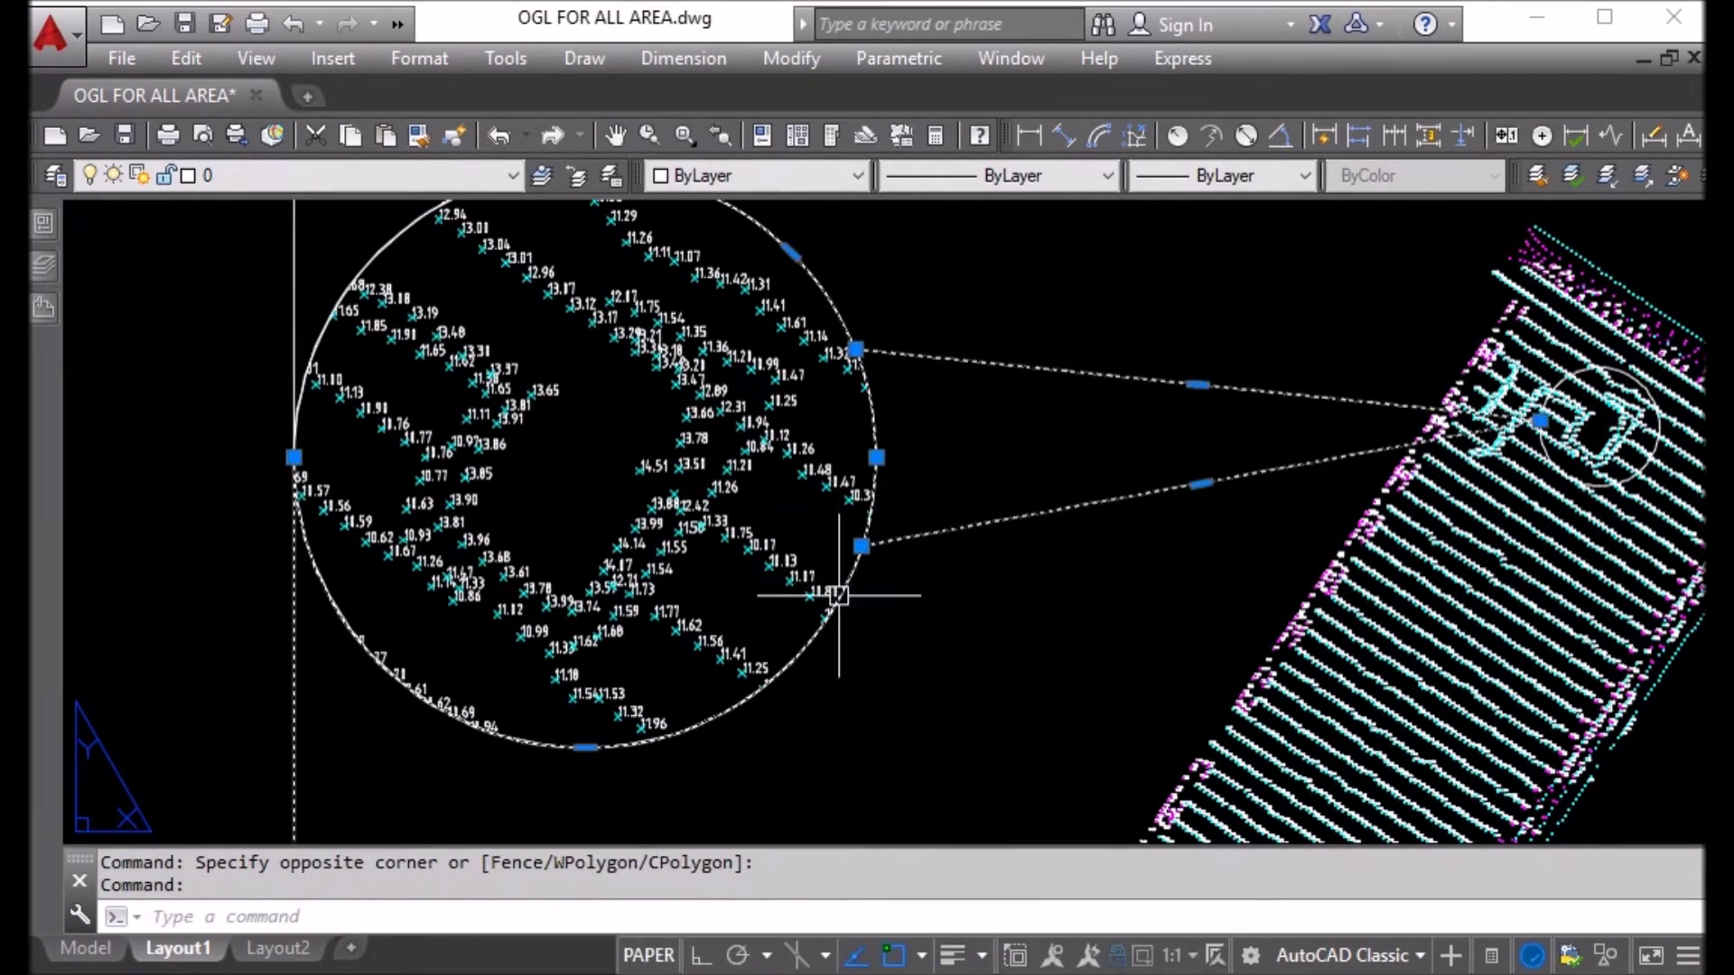
scroll(670, 650, down, 4)
shift+click(747, 381)
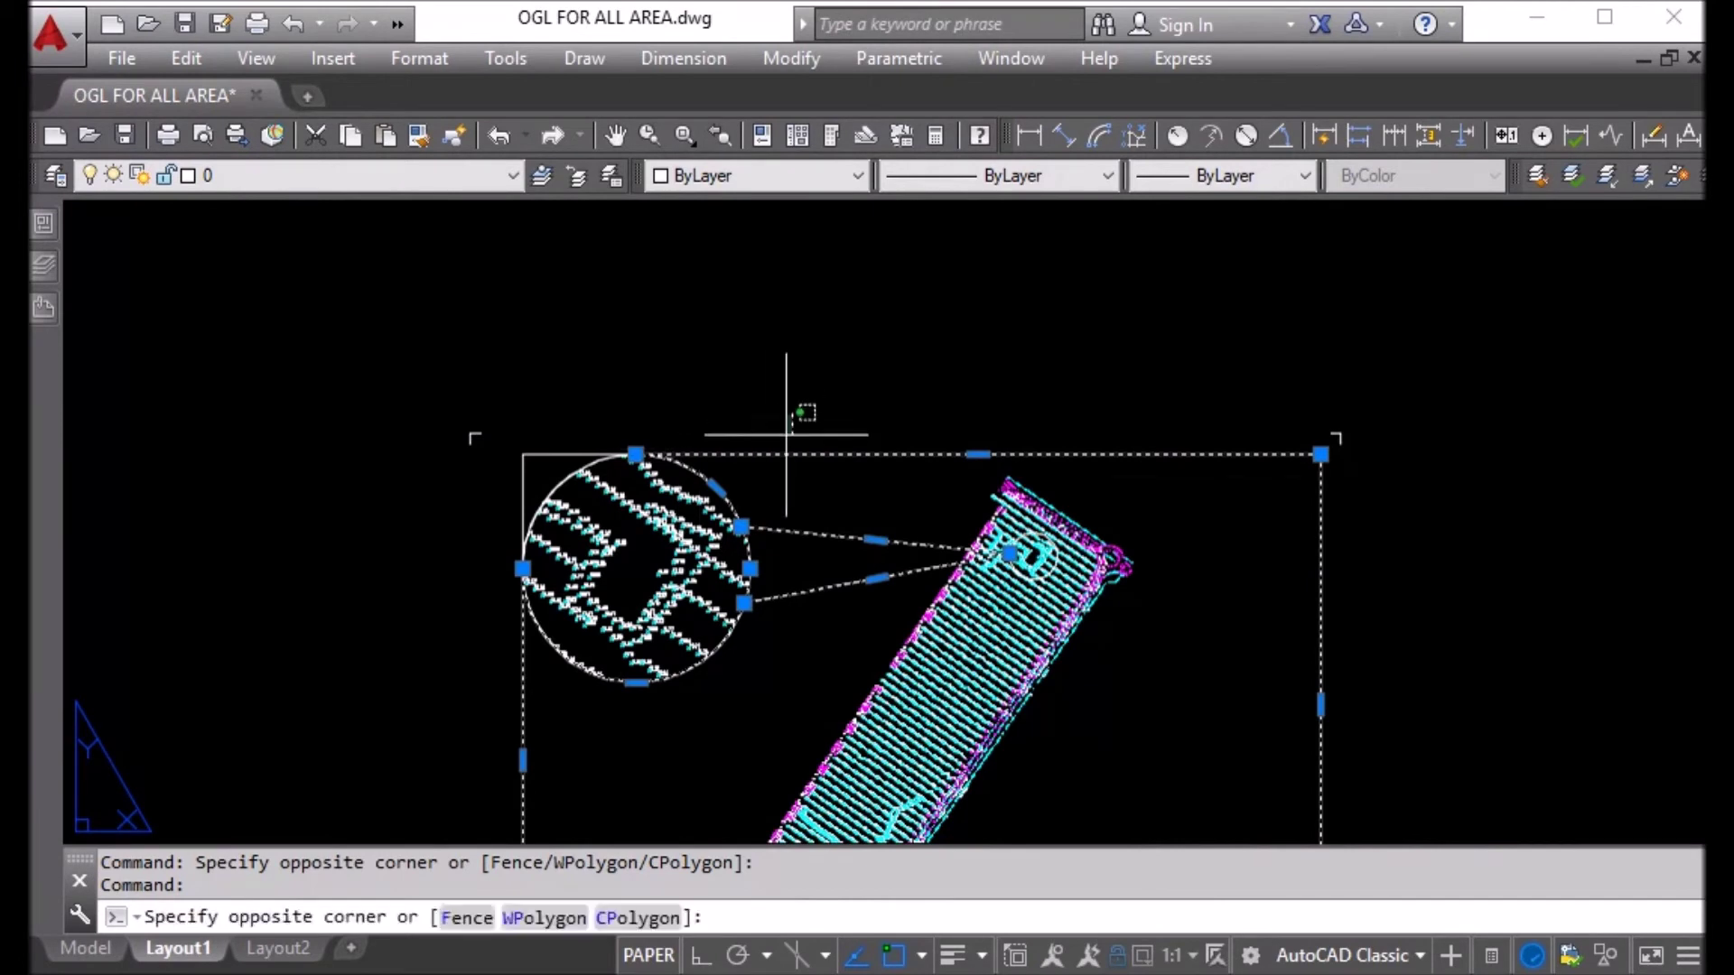
shift+click(816, 459)
click(555, 488)
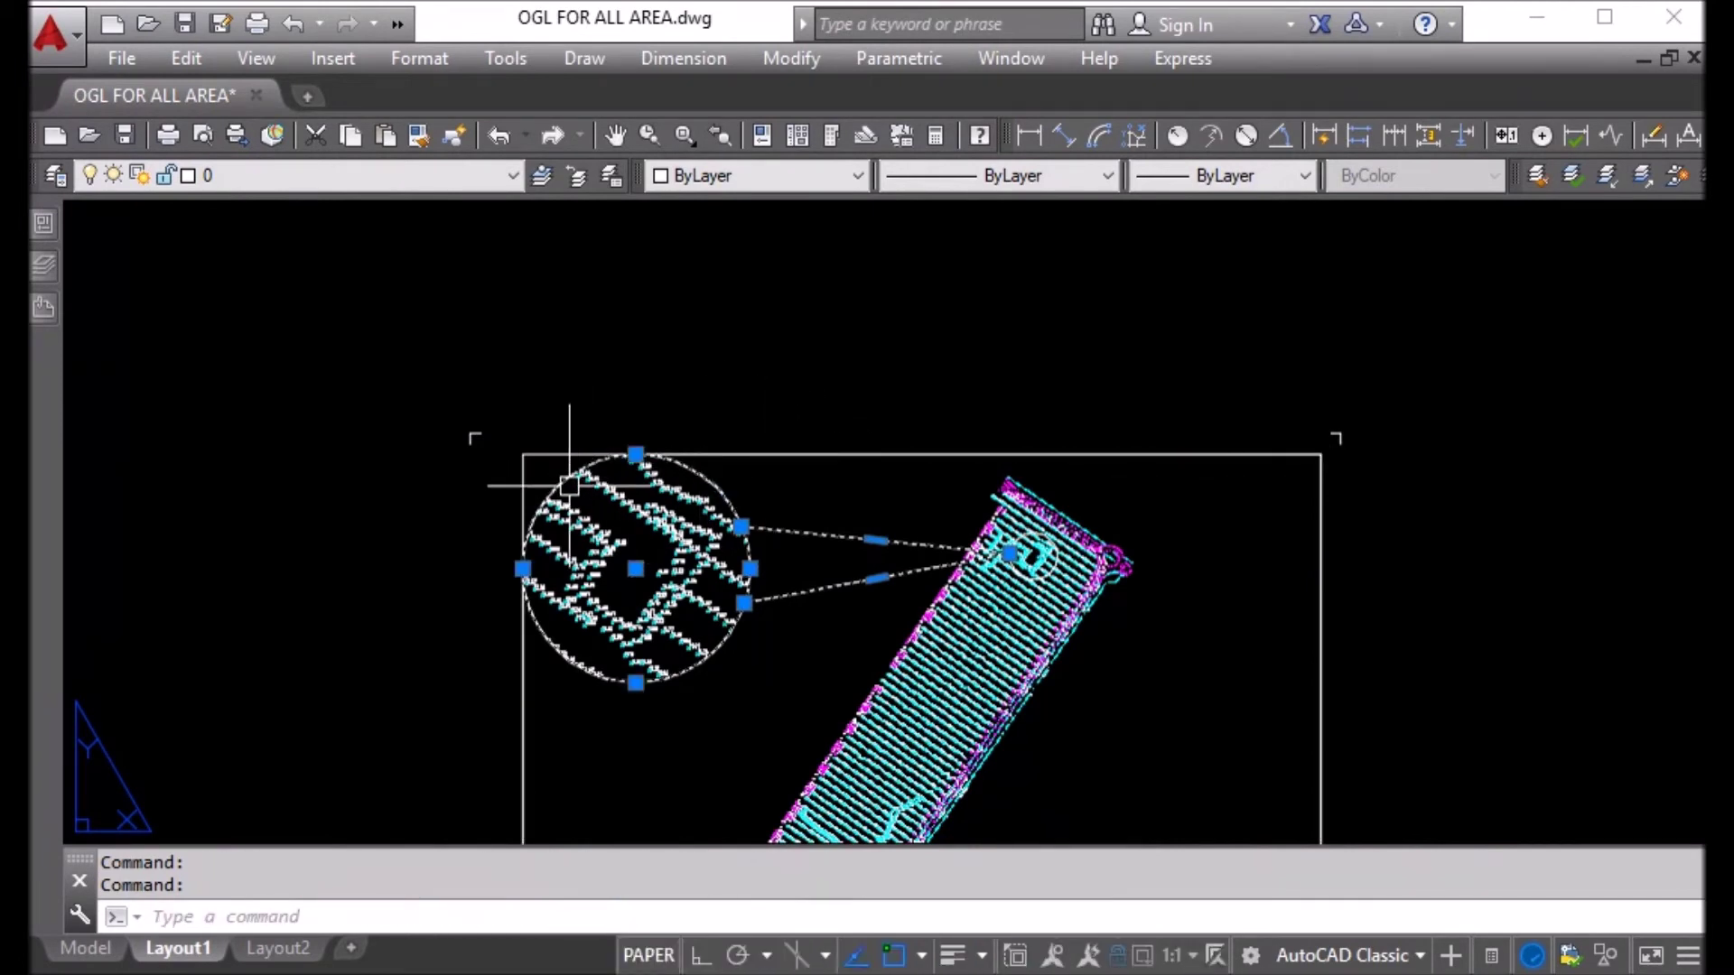
click(730, 171)
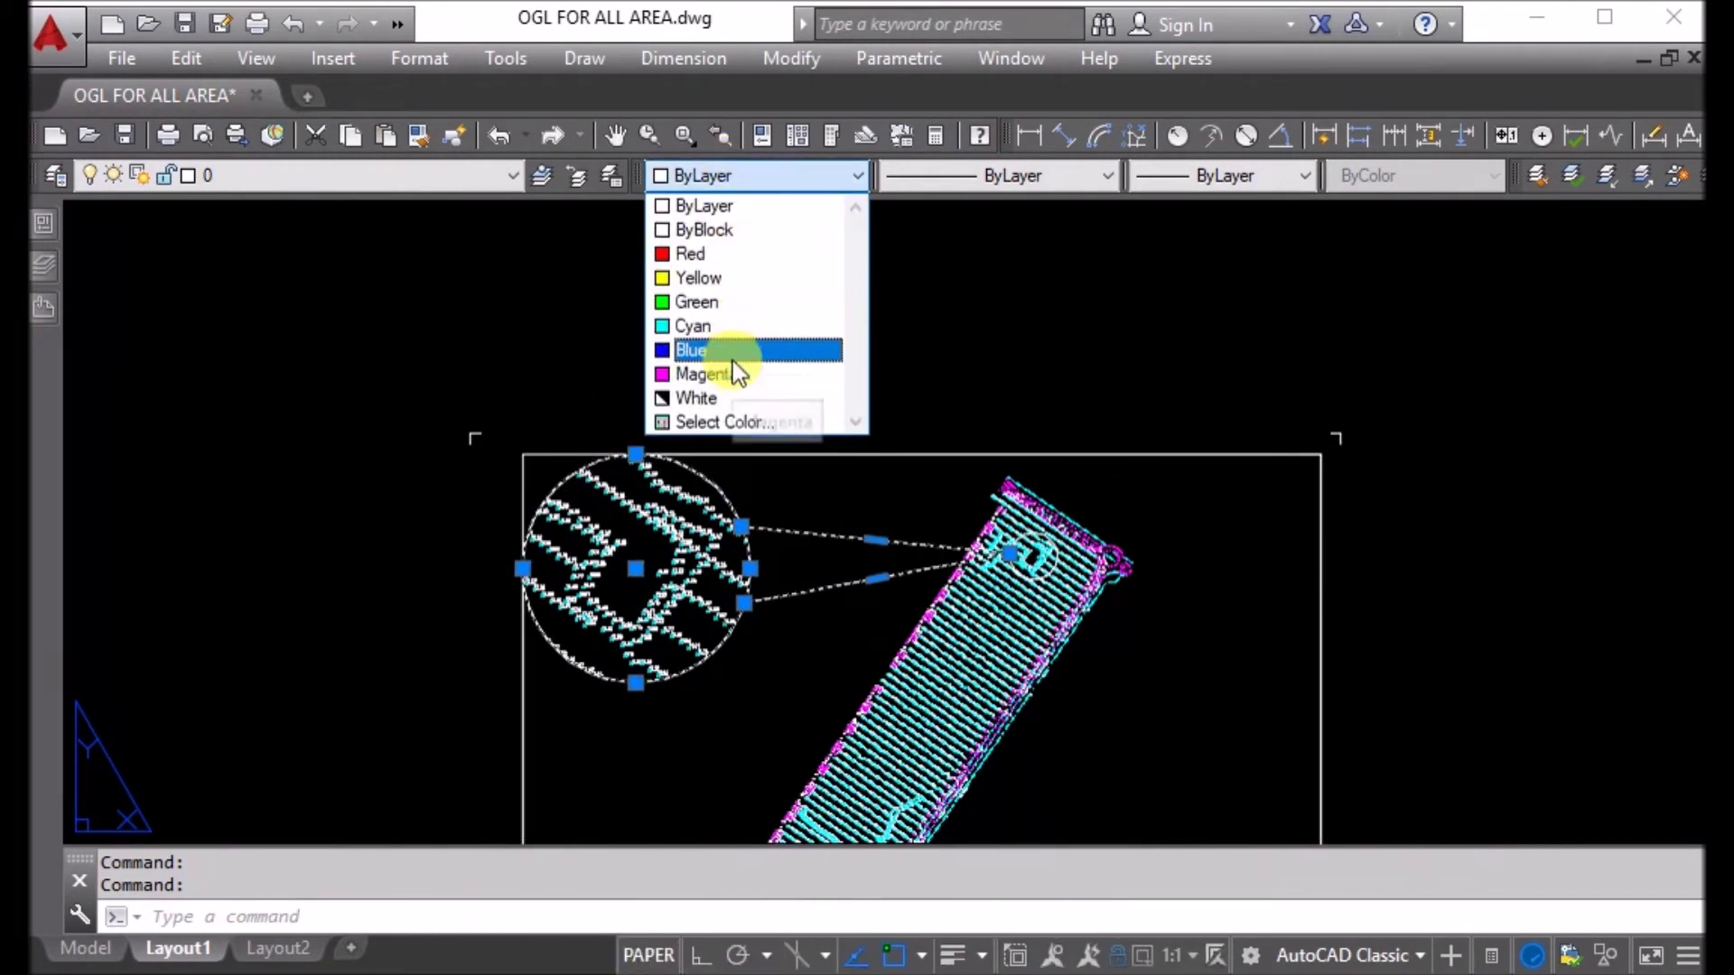
click(727, 353)
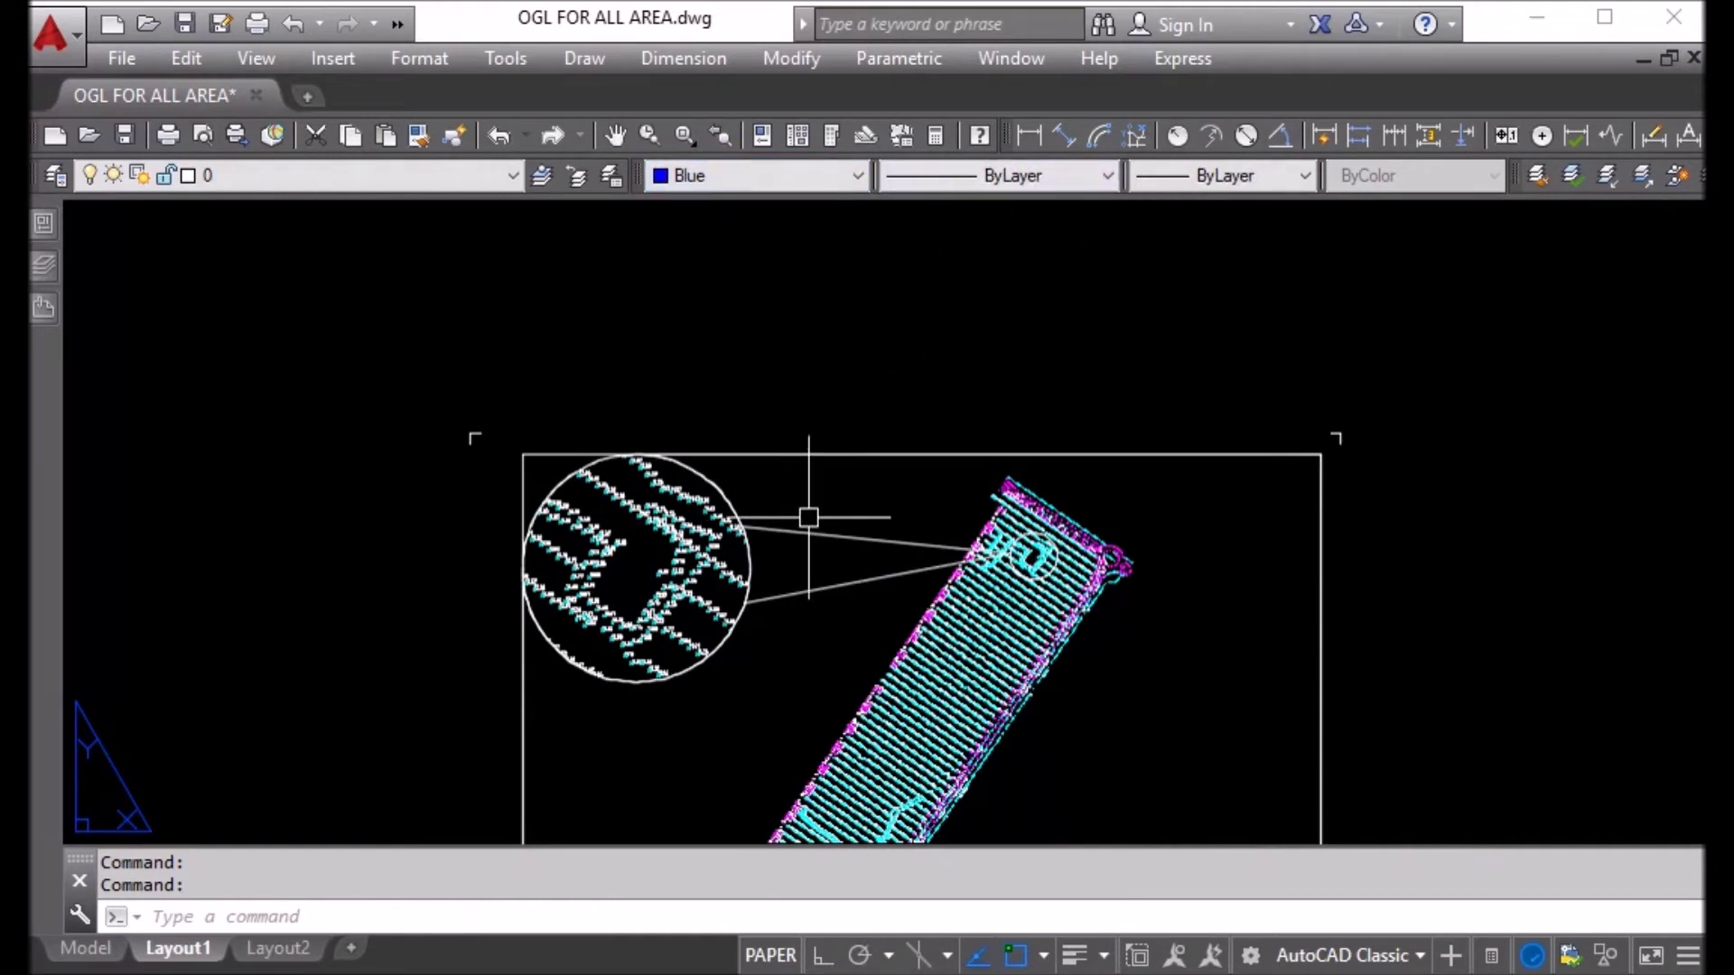
Step: Set the lineweight of the leader polyline and the circular viewport boundary to 0.80 mm
click(870, 524)
click(812, 603)
click(567, 486)
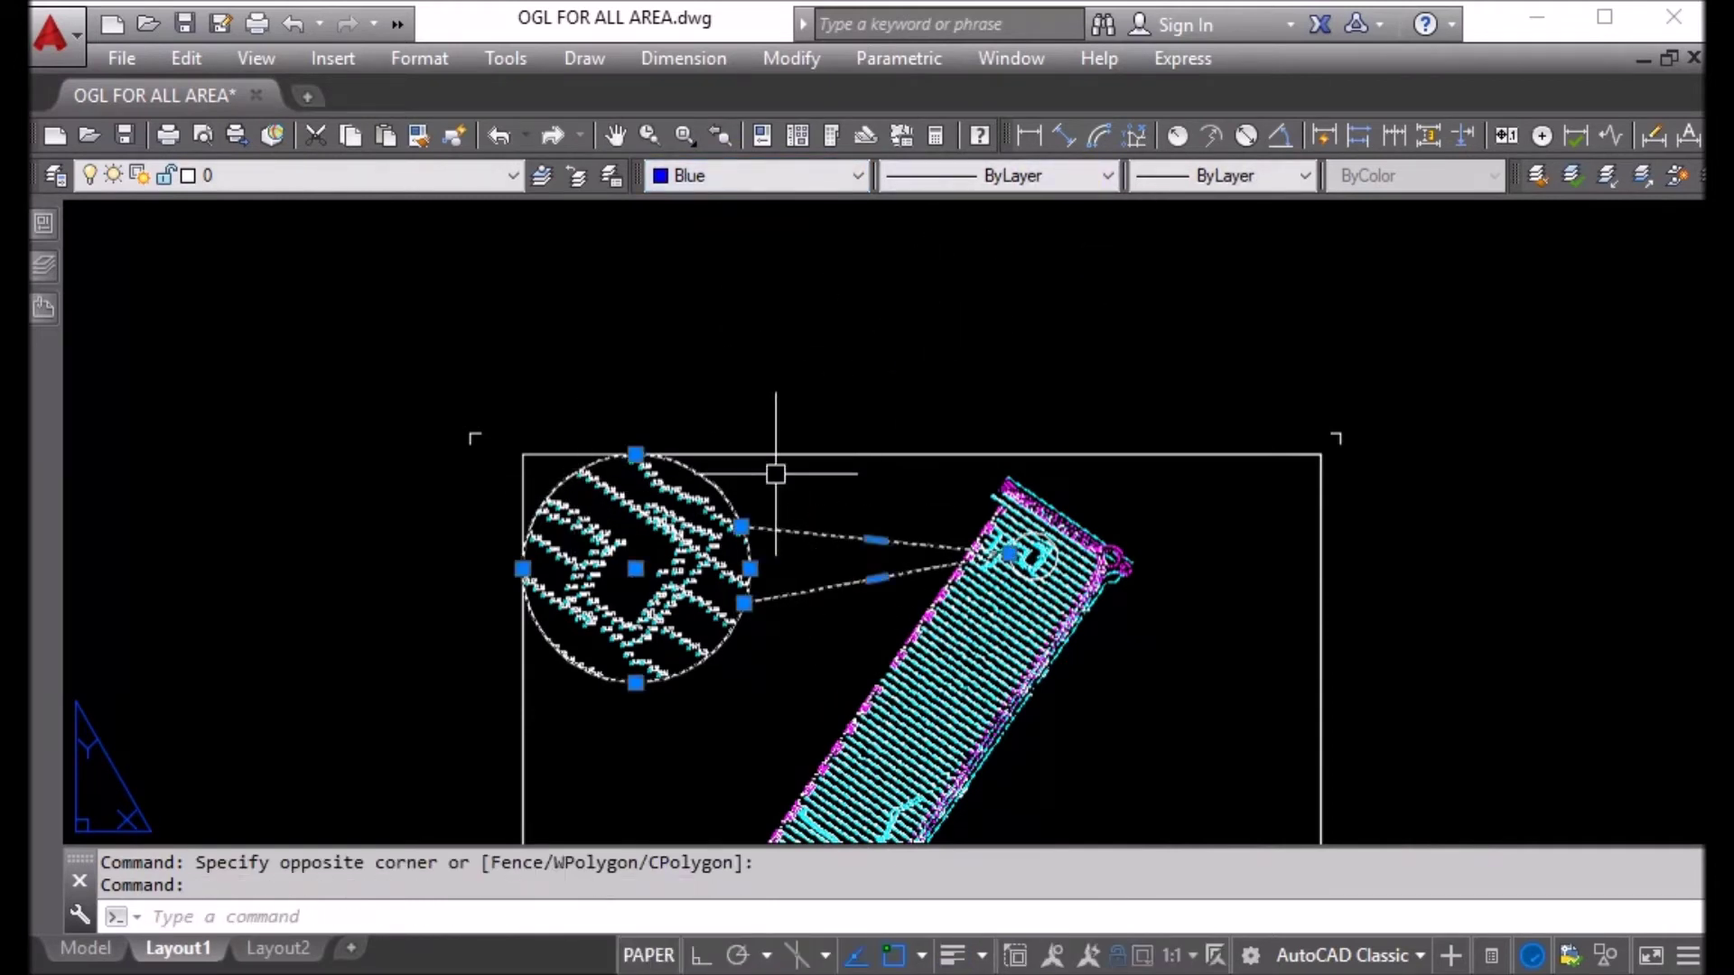
click(1216, 176)
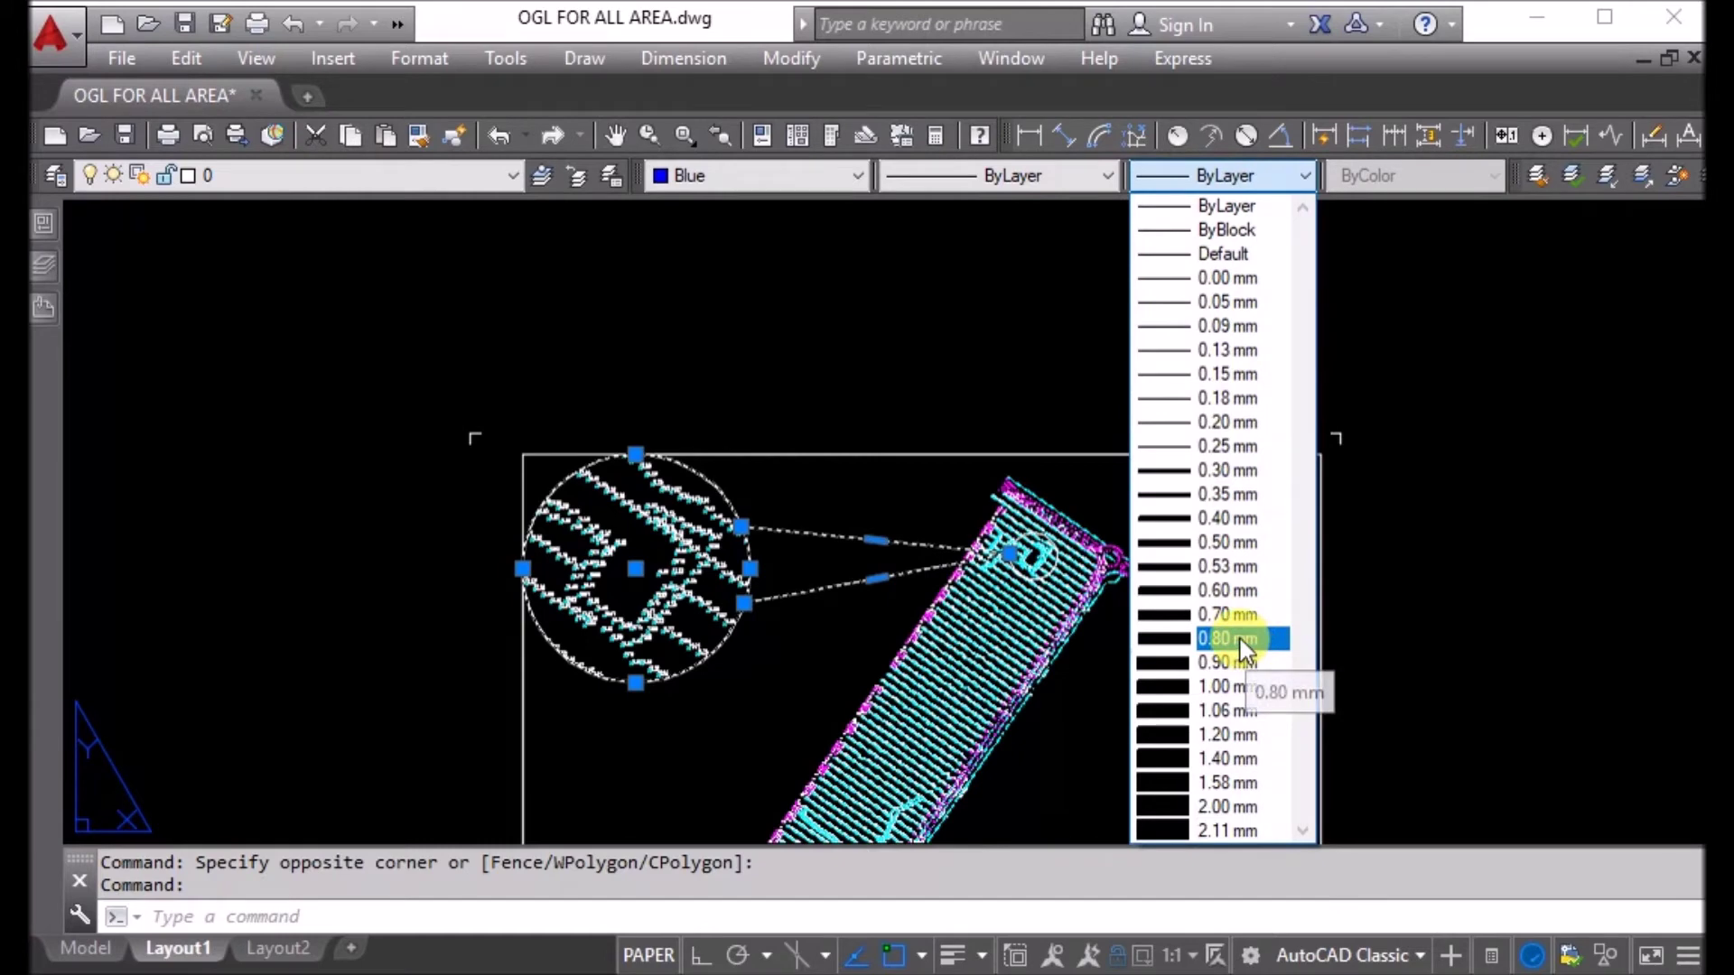
click(1244, 638)
Step: Copy the nested "Owner" text out of the title block with NCOPY and place it lower in the Owner cell
middle_drag(1328, 559, 1155, 246)
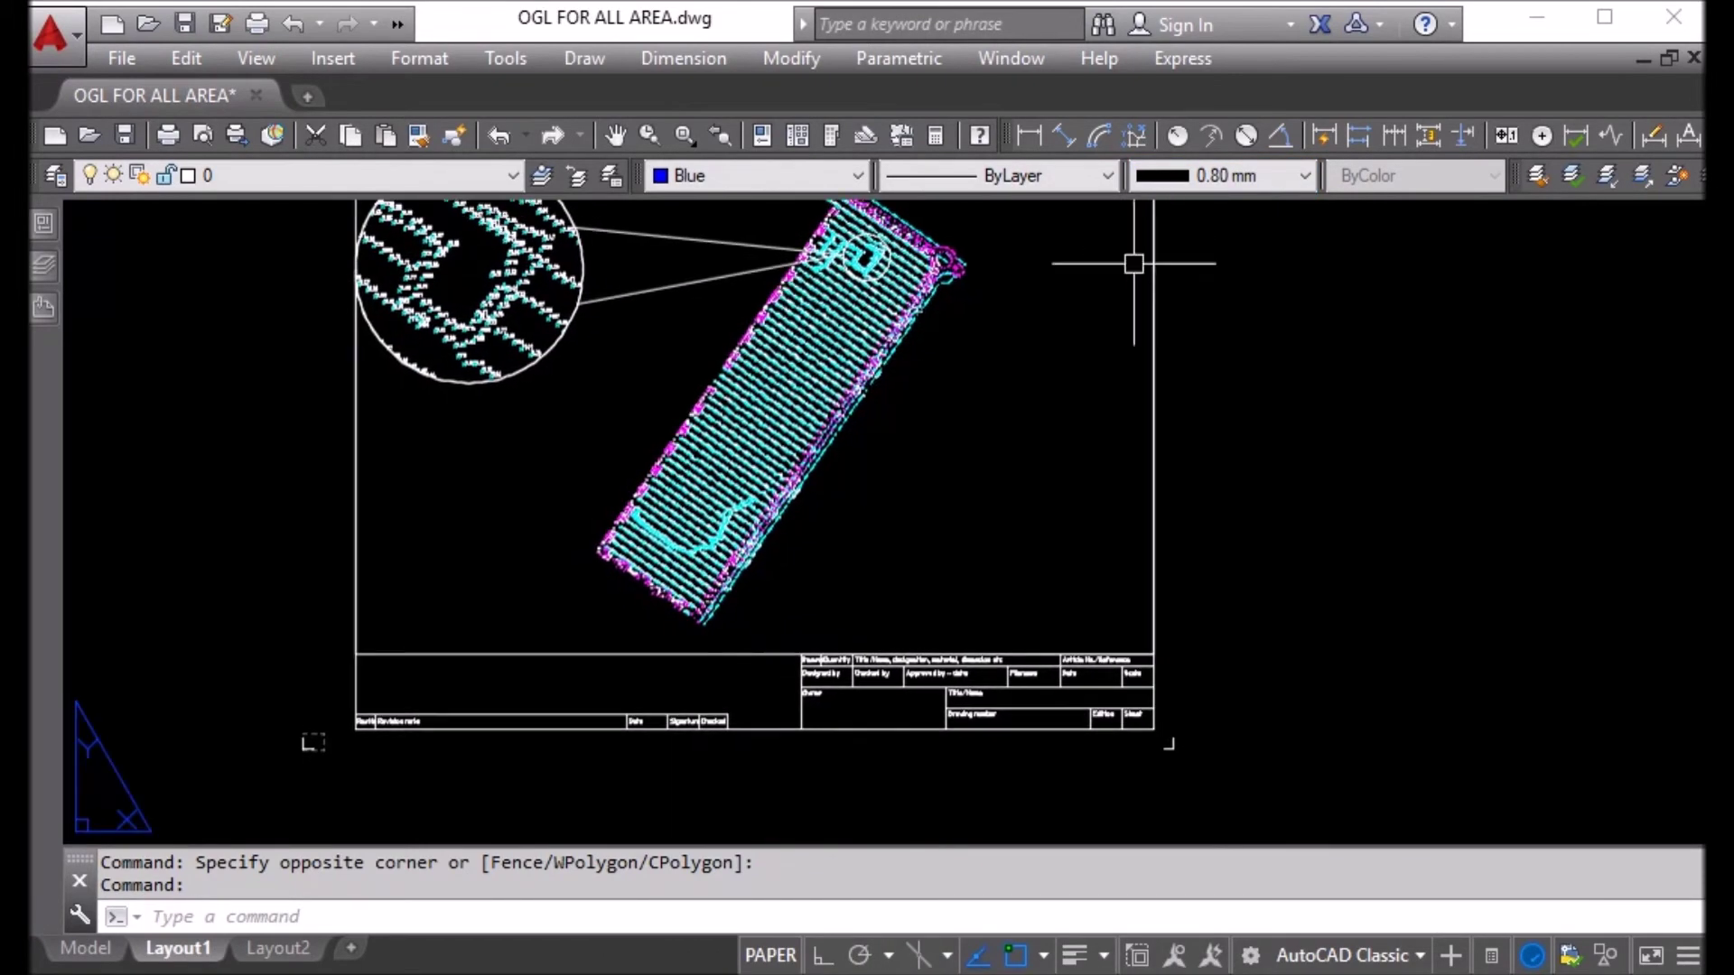
text(n)
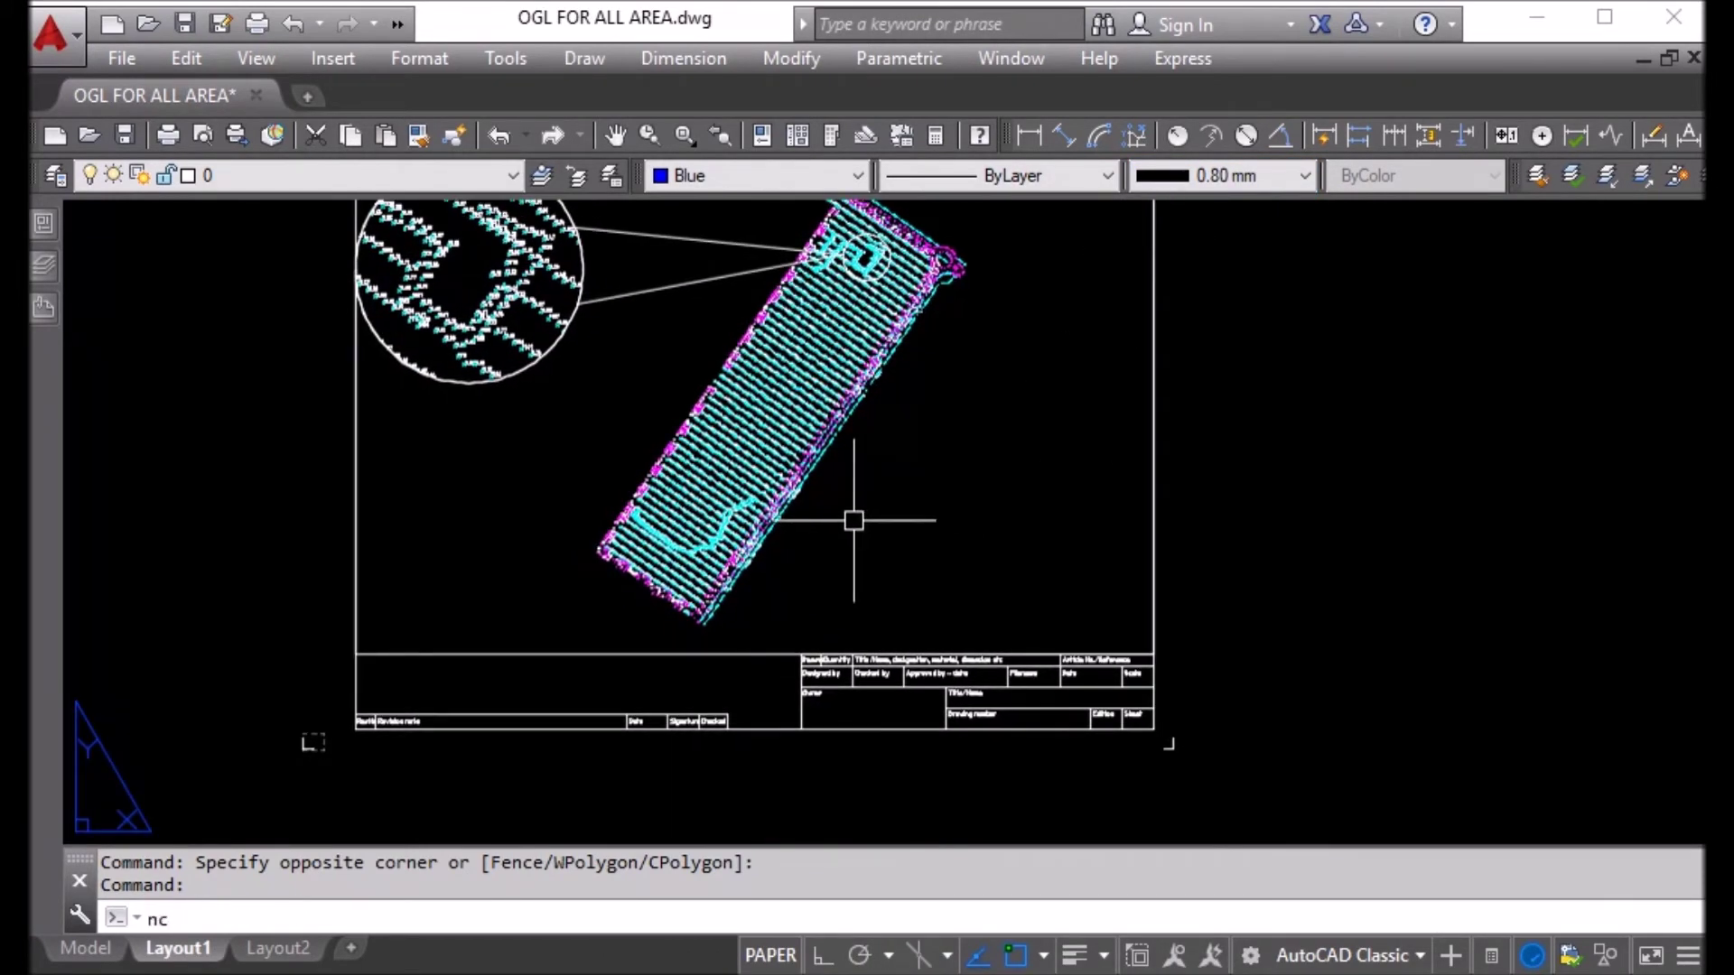
text(c)
key(Return)
scroll(800, 736, up, 8)
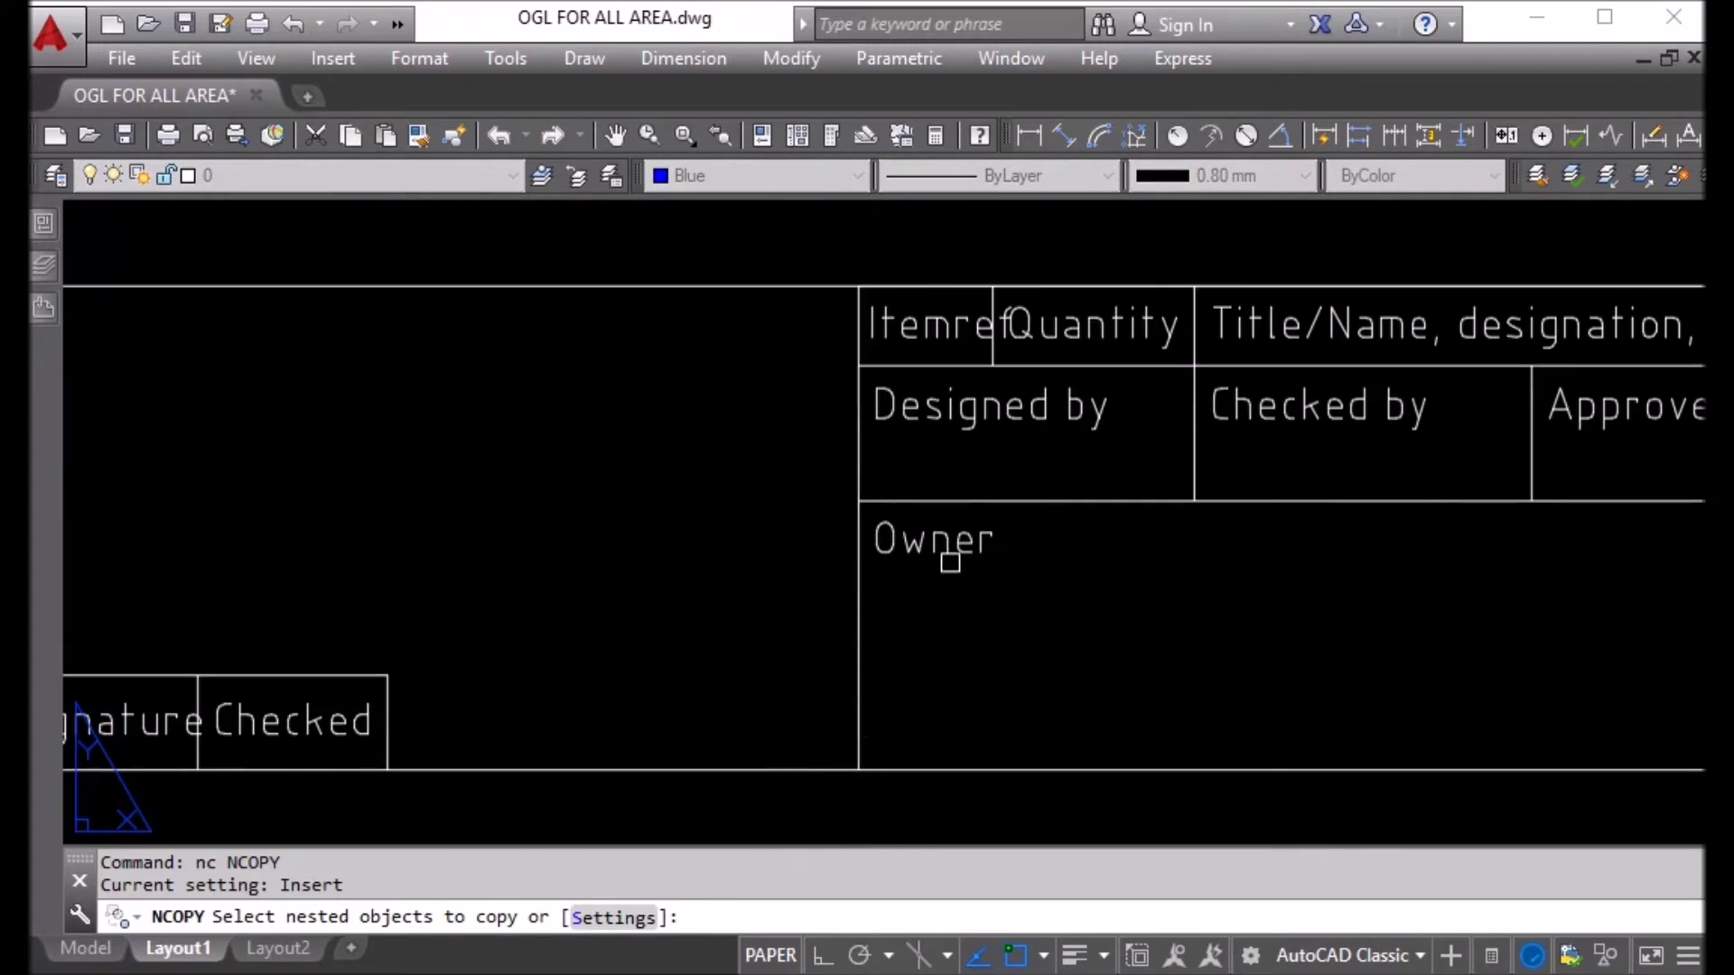
click(950, 562)
key(Return)
click(1026, 541)
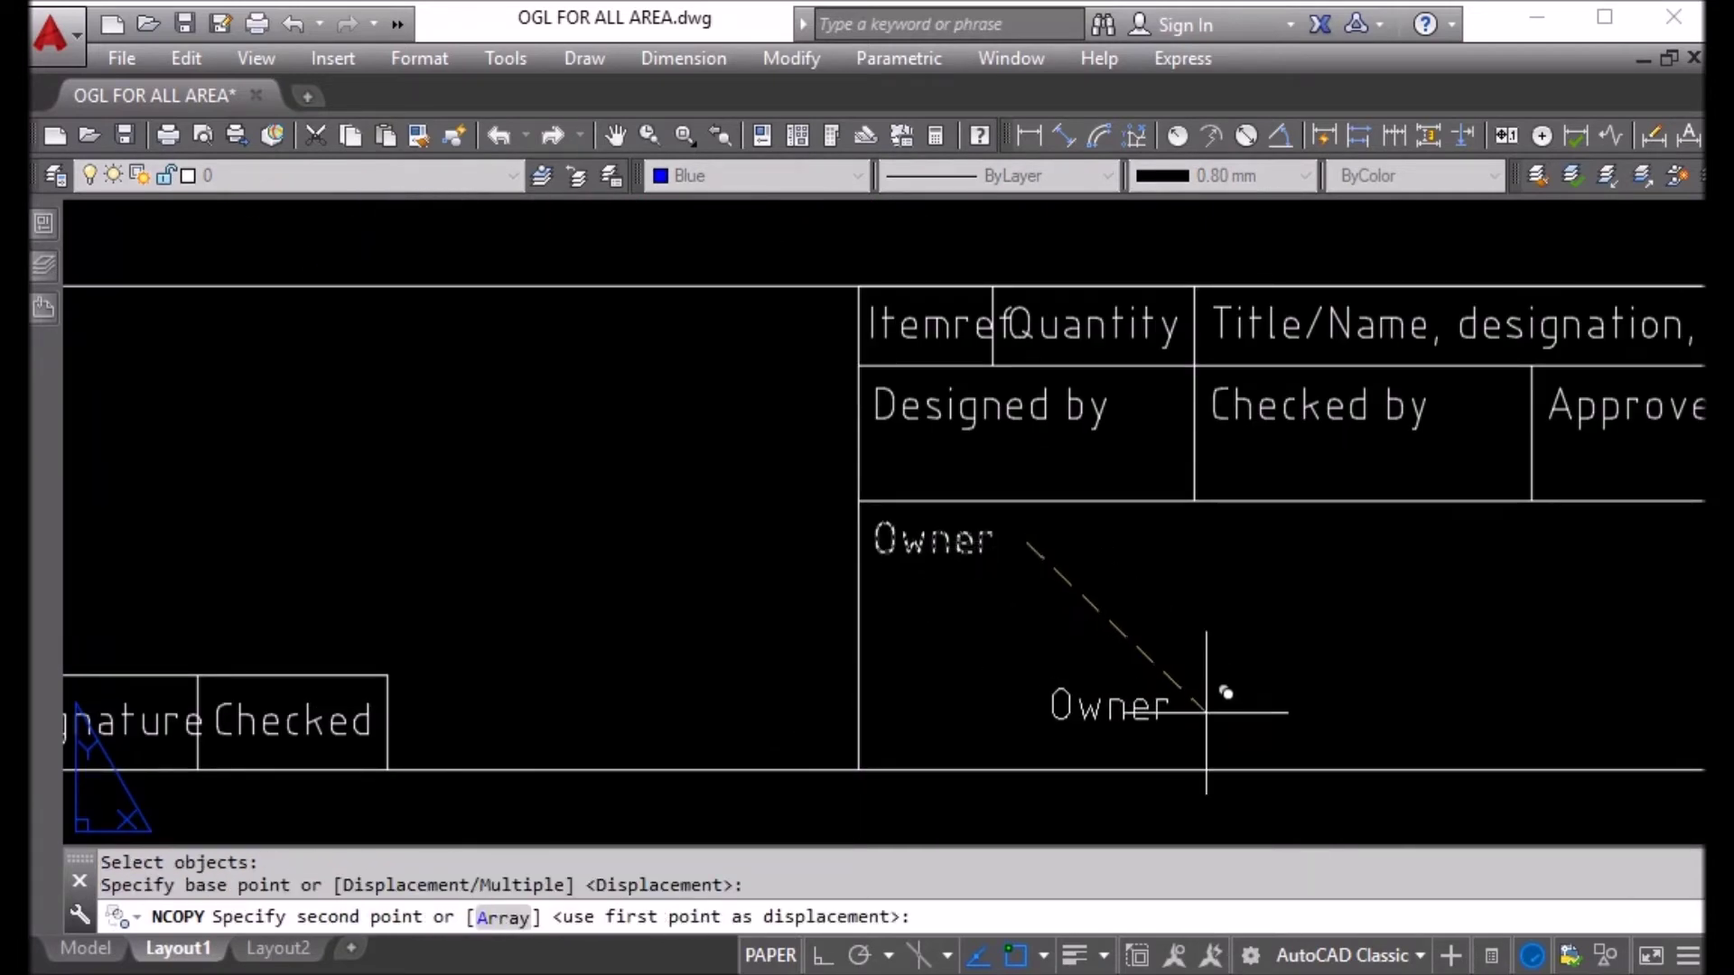
click(1252, 676)
key(Escape)
Step: Copy the loose "Owner" text into the Title/Name and Drawing number cells of the title block
middle_drag(1354, 678, 605, 630)
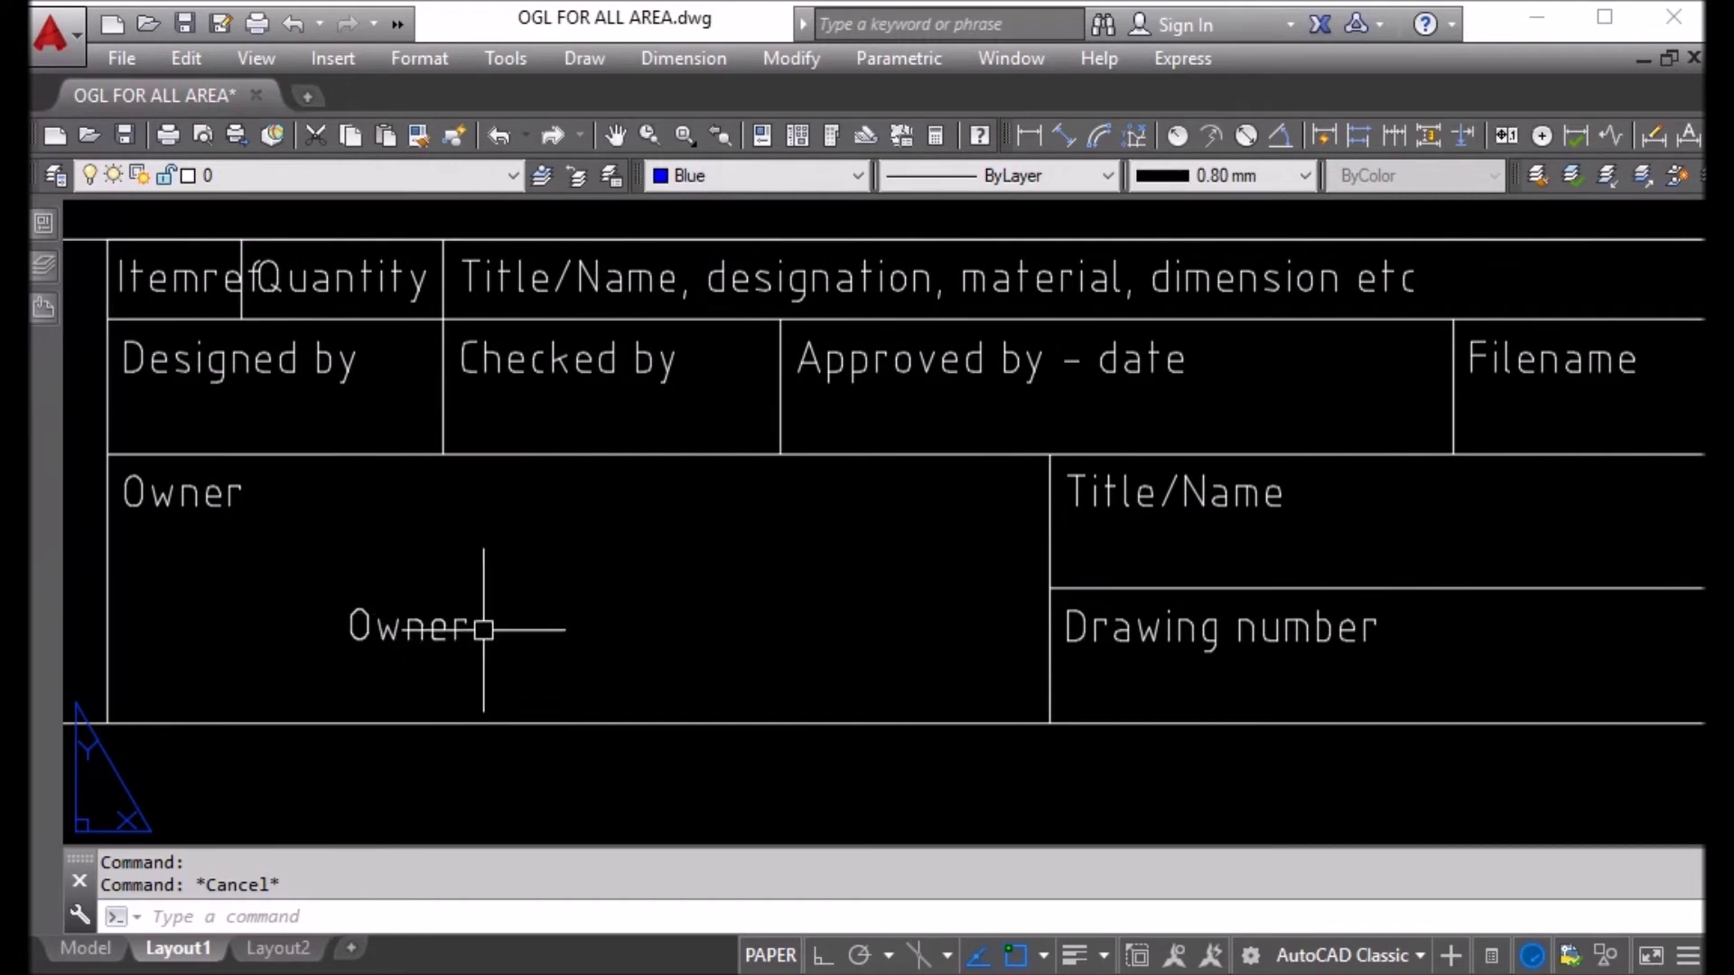
text(co)
key(Return)
click(457, 627)
key(Return)
click(348, 637)
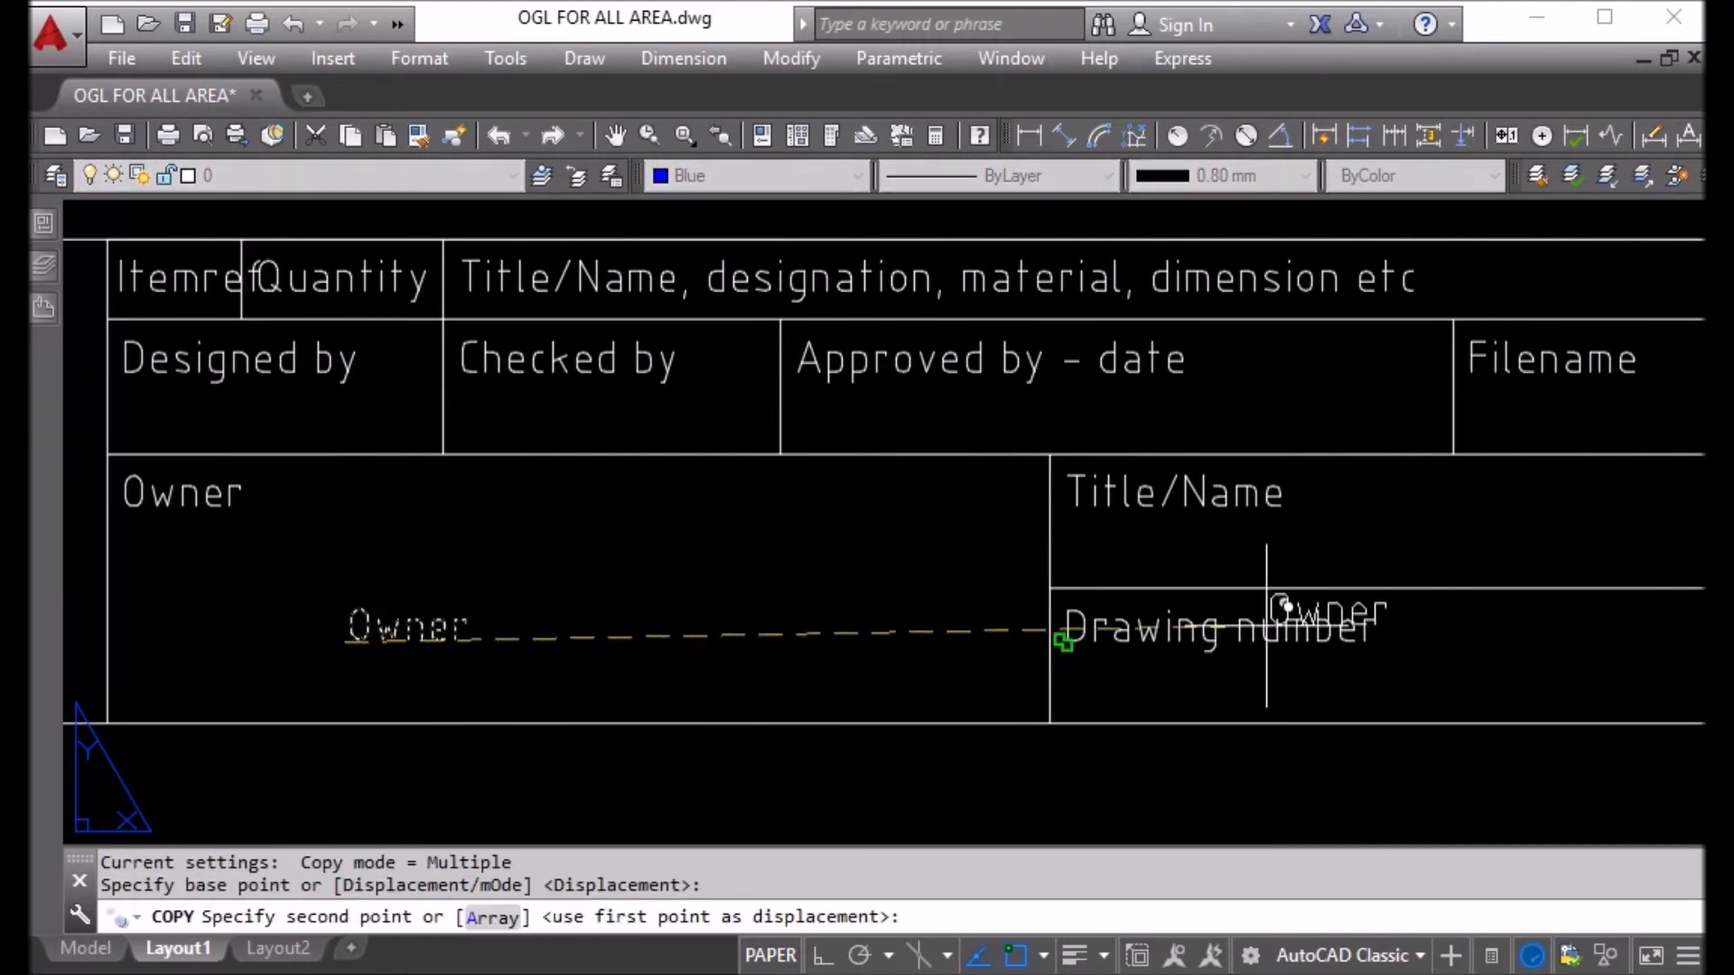
click(1451, 532)
mouse_move(1446, 685)
middle_down()
mouse_move(786, 592)
mouse_move(783, 573)
middle_up()
click(784, 572)
Step: Place further copies of the "Owner" text in the Edition, Sheet, Scale, Date and Filename cells, and end the copying
middle_drag(1343, 572, 930, 573)
scroll(916, 578, up, 2)
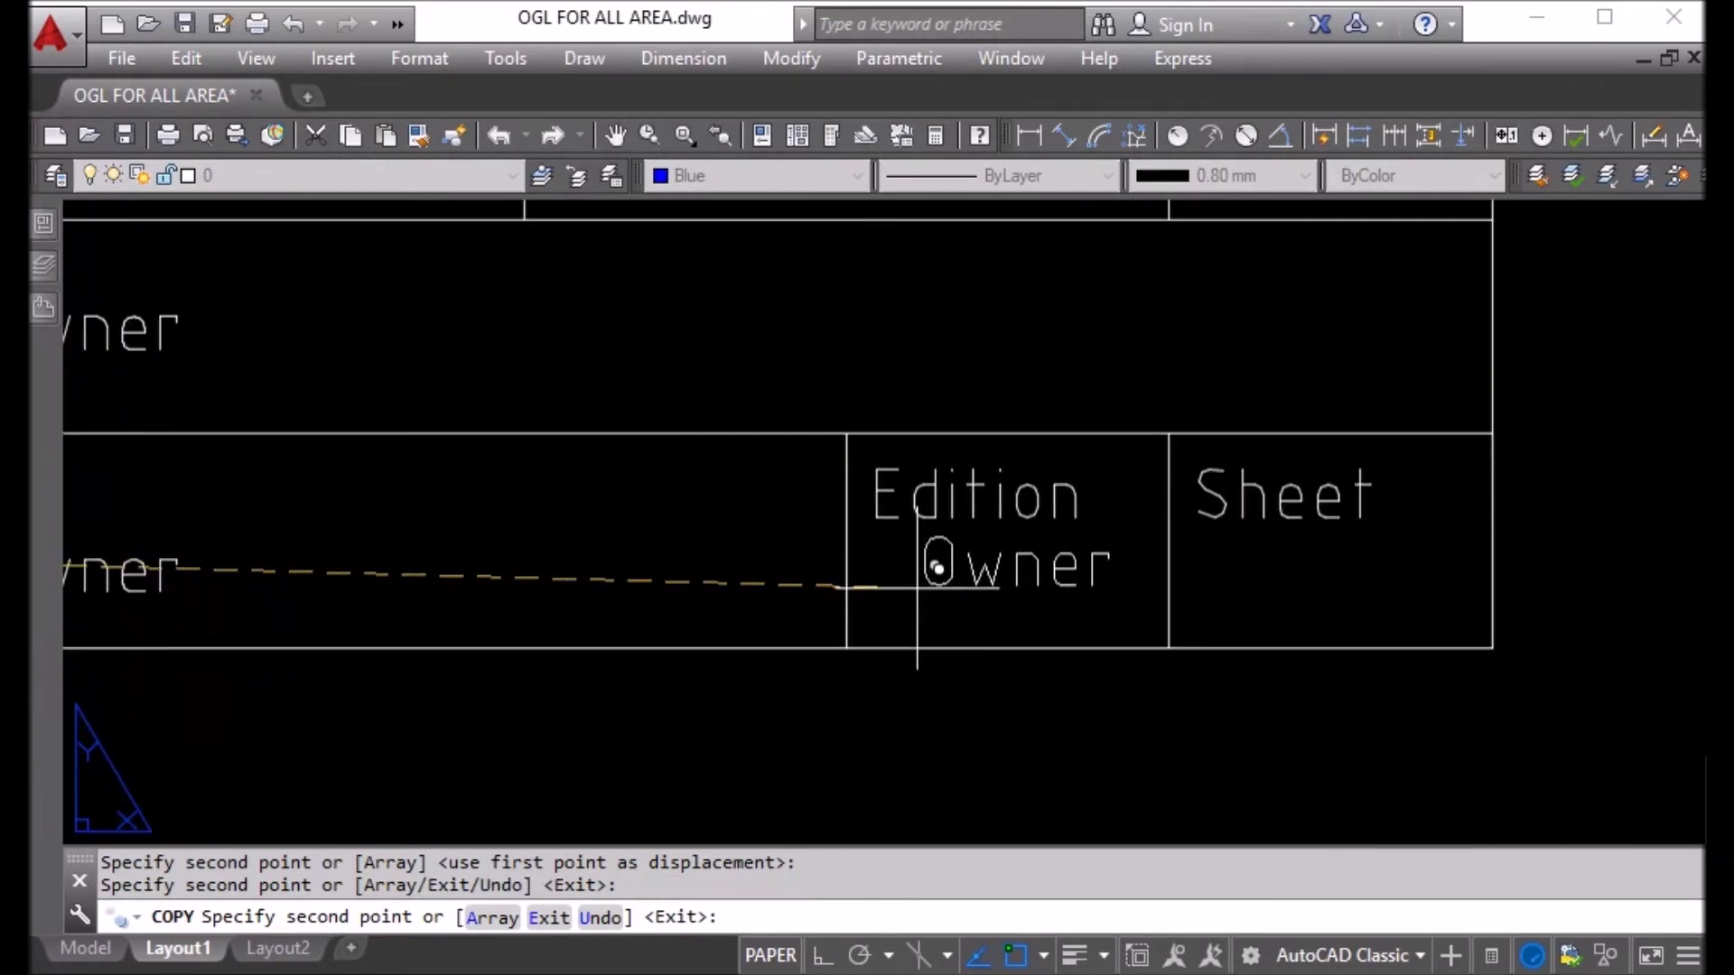
click(917, 587)
click(1222, 587)
middle_drag(1059, 461, 1059, 774)
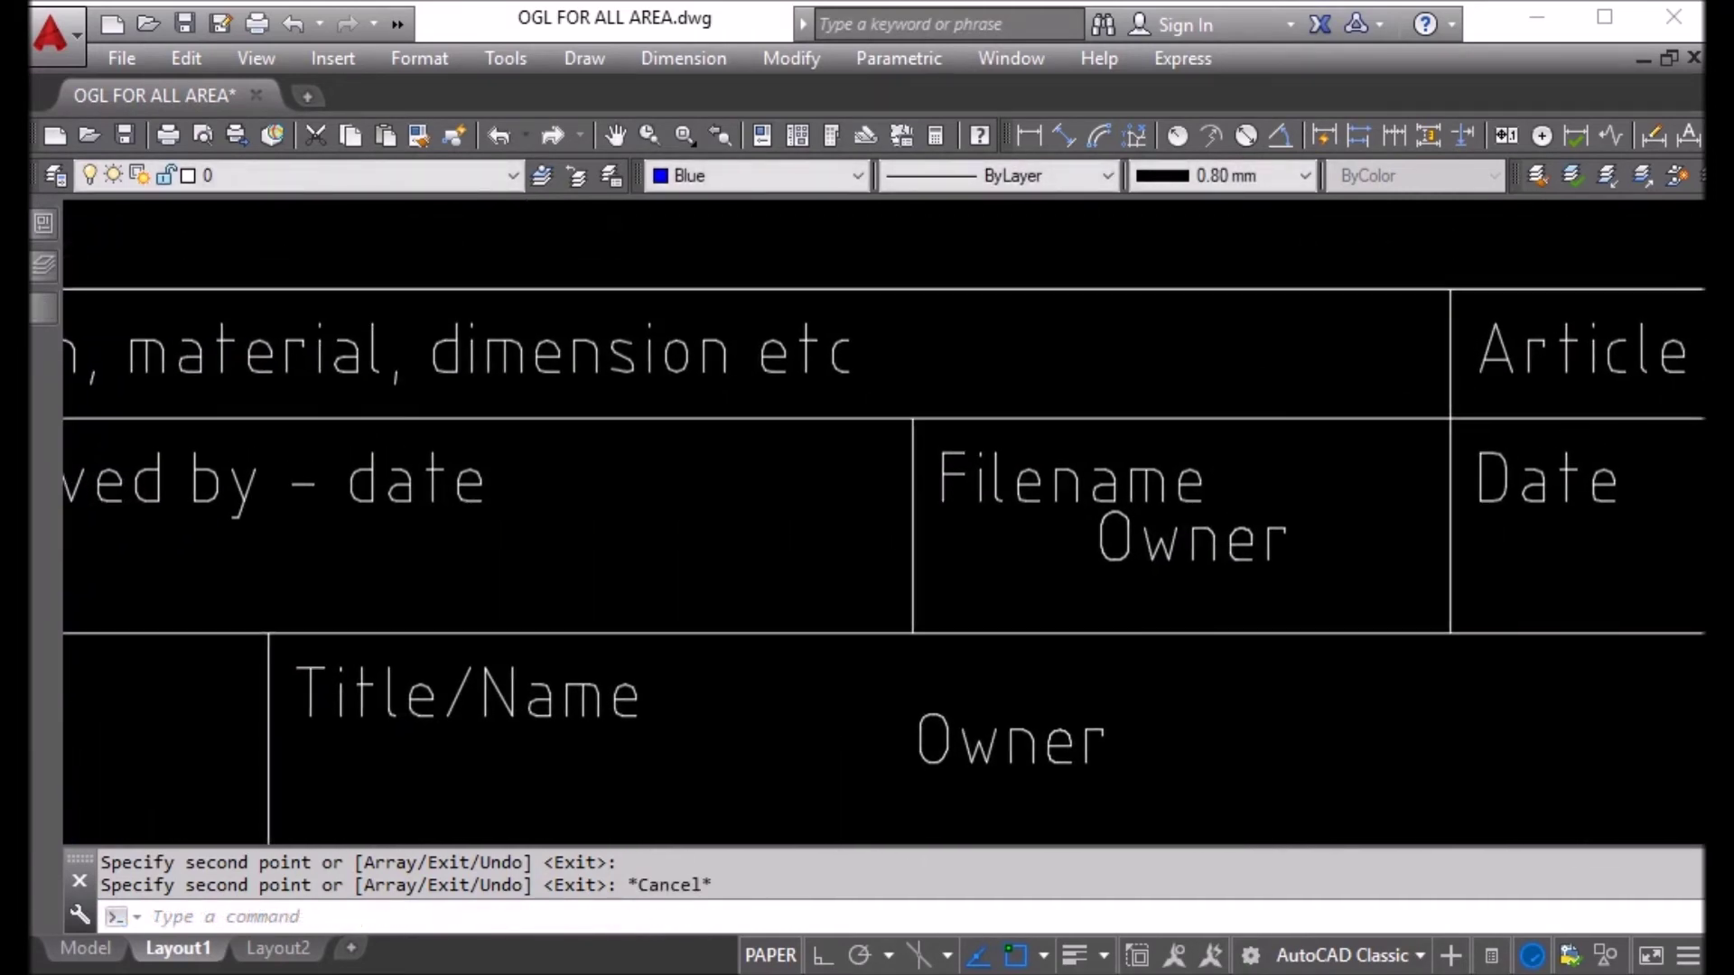
Step: Start plotting Layout1 with Adobe PDF as the plotter and A3 as the paper size
scroll(1008, 497, down, 2)
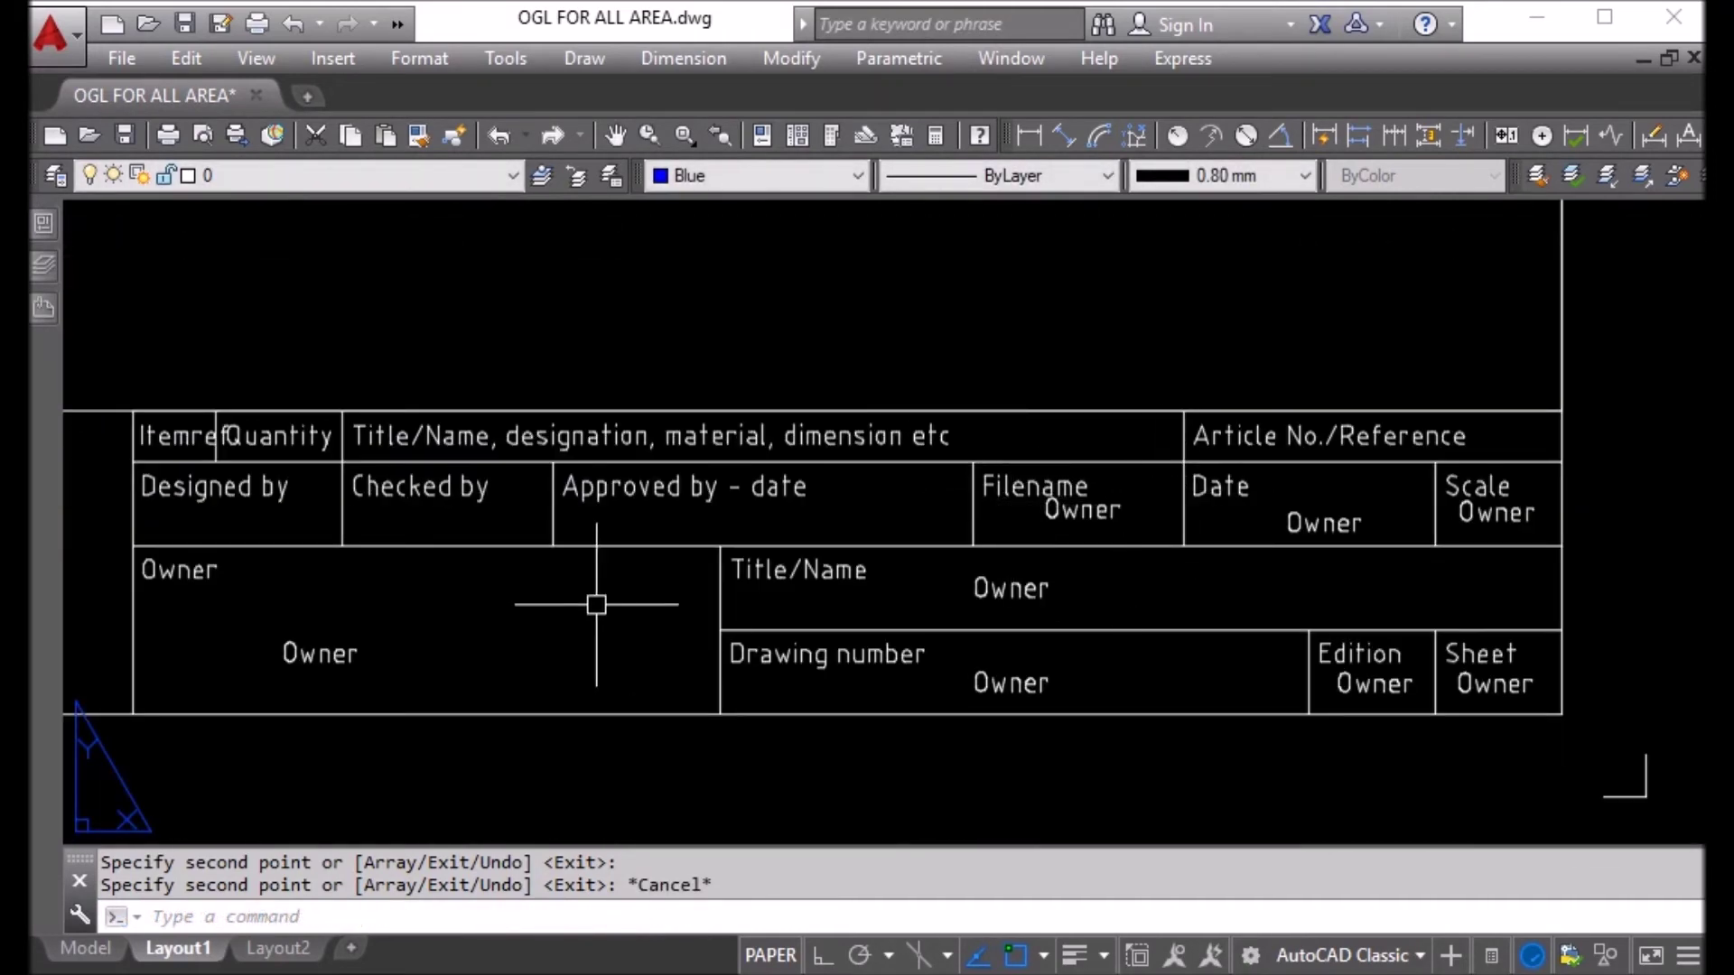
scroll(813, 619, down, 7)
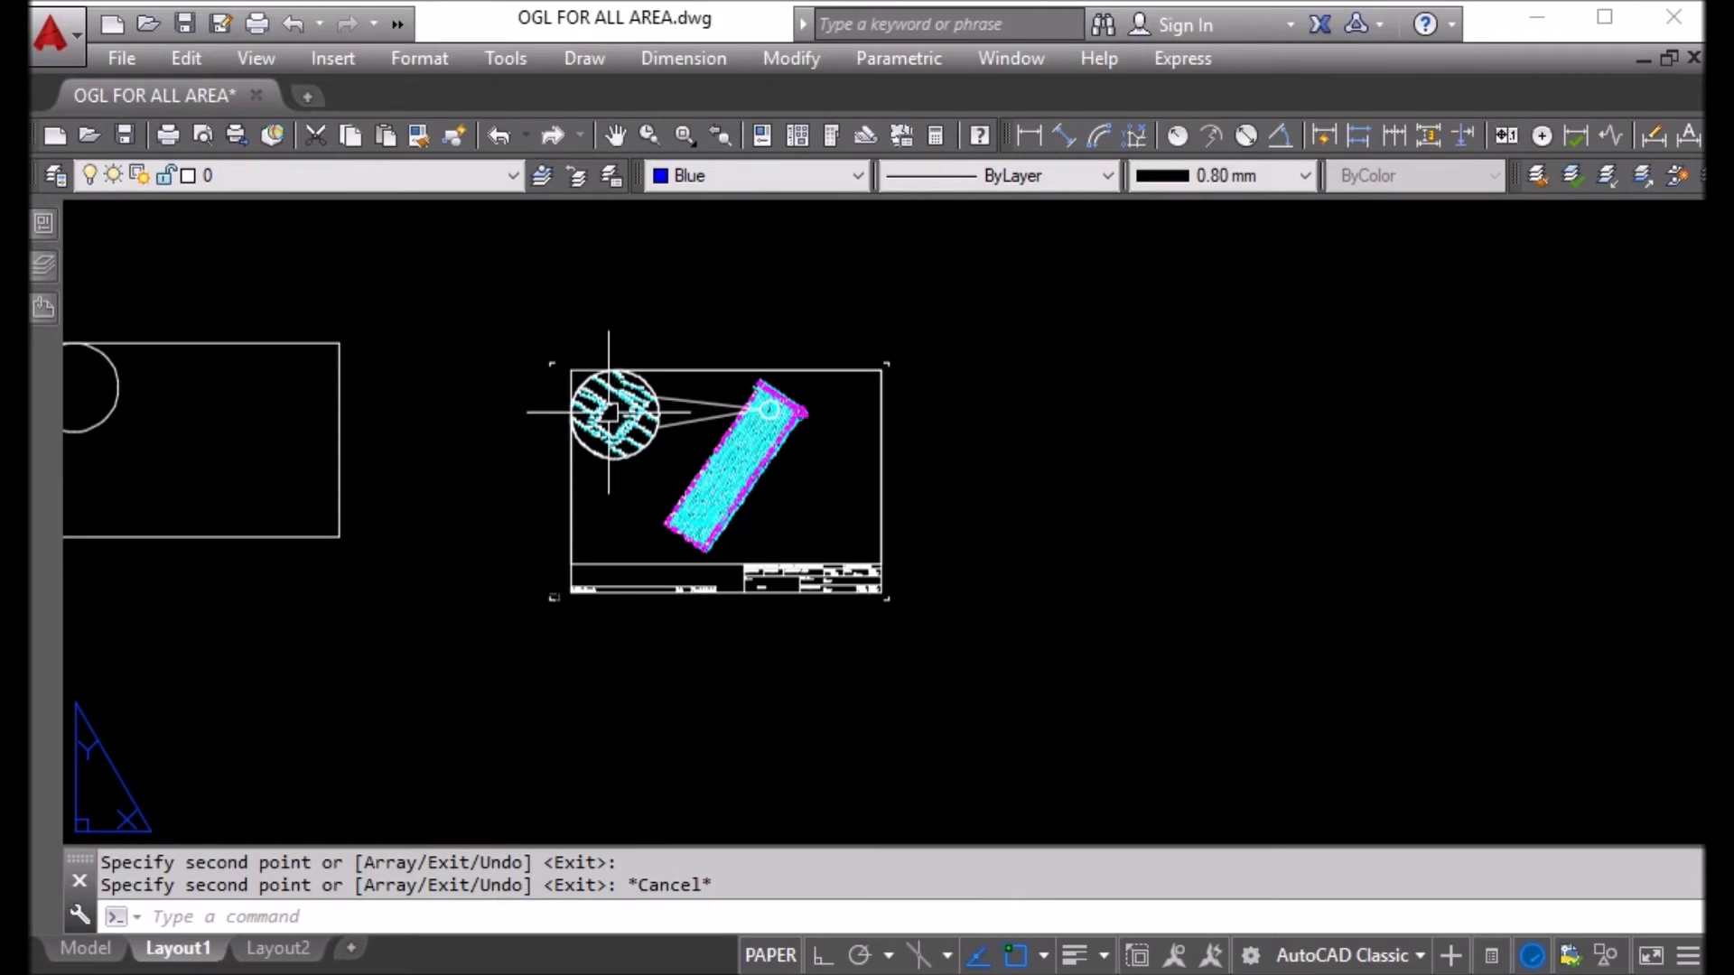
key(ctrl+p)
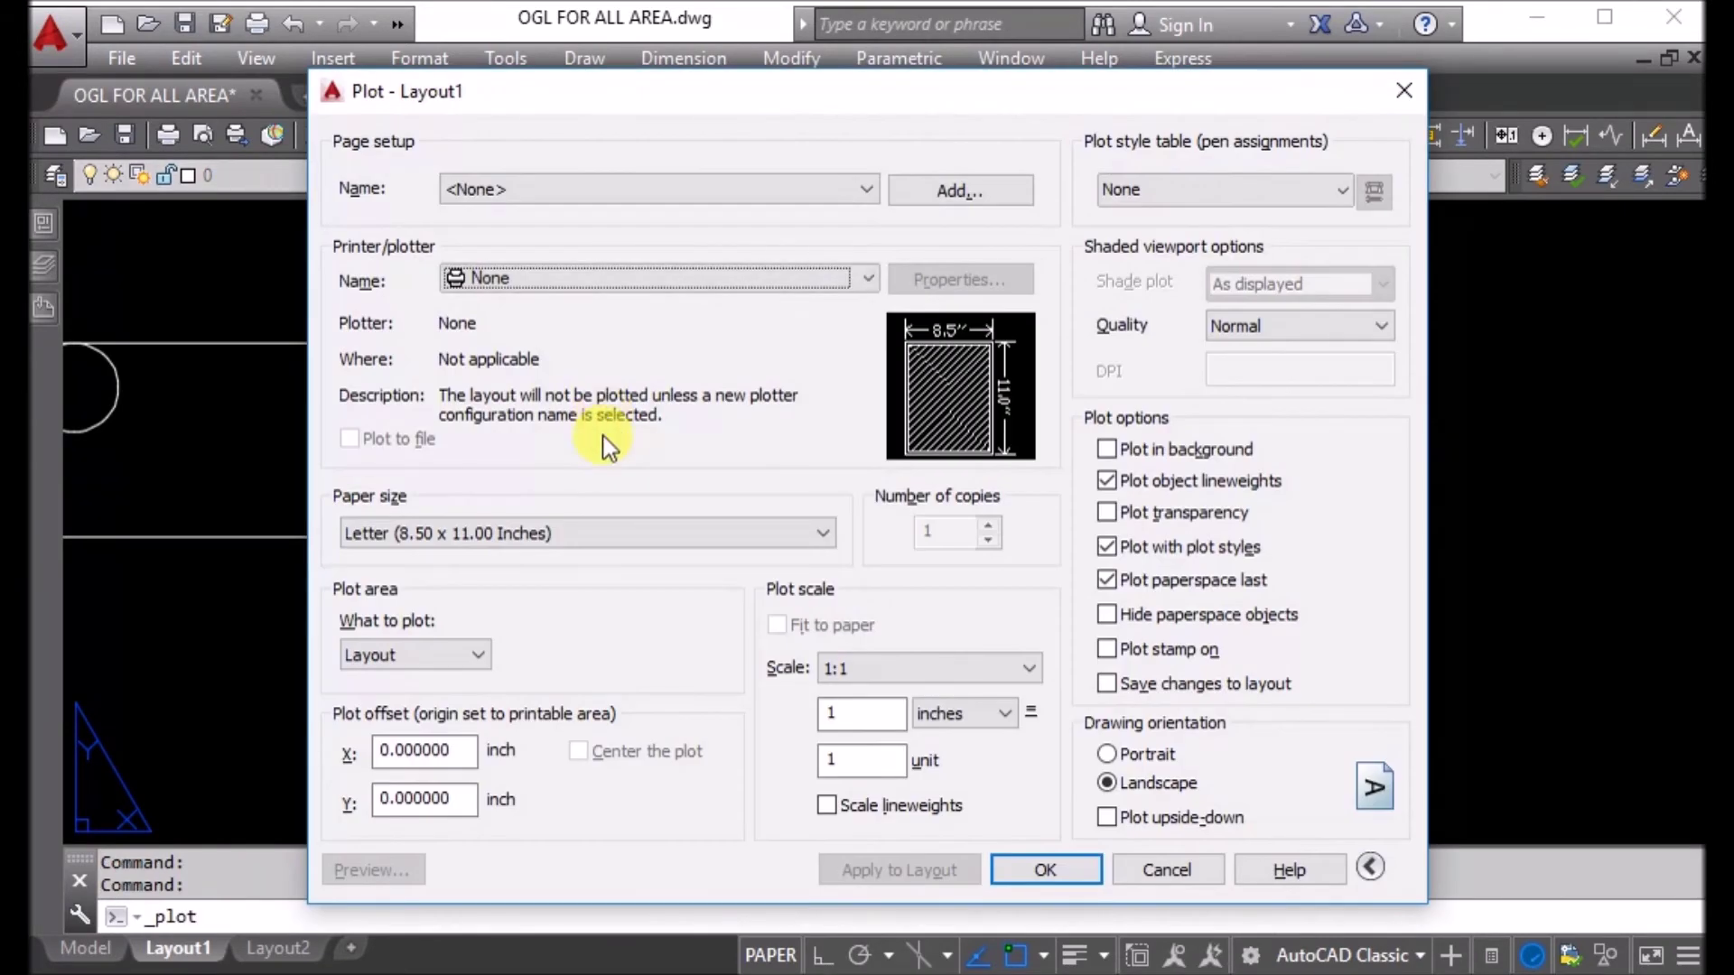
click(533, 278)
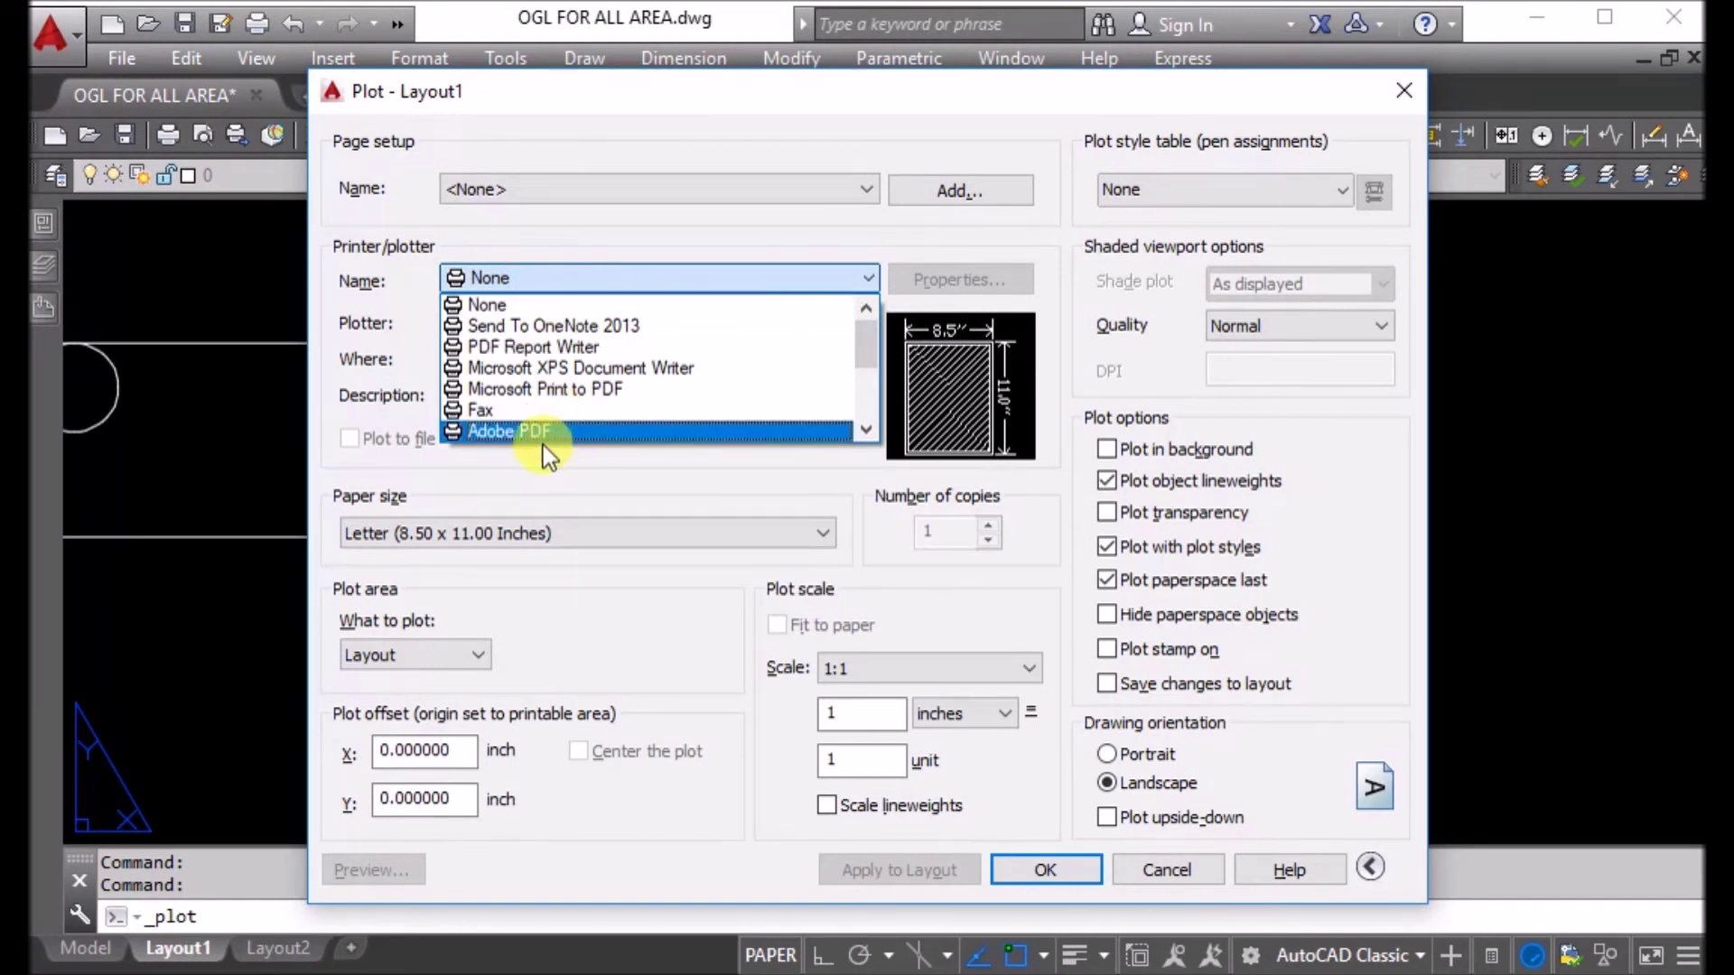
click(508, 431)
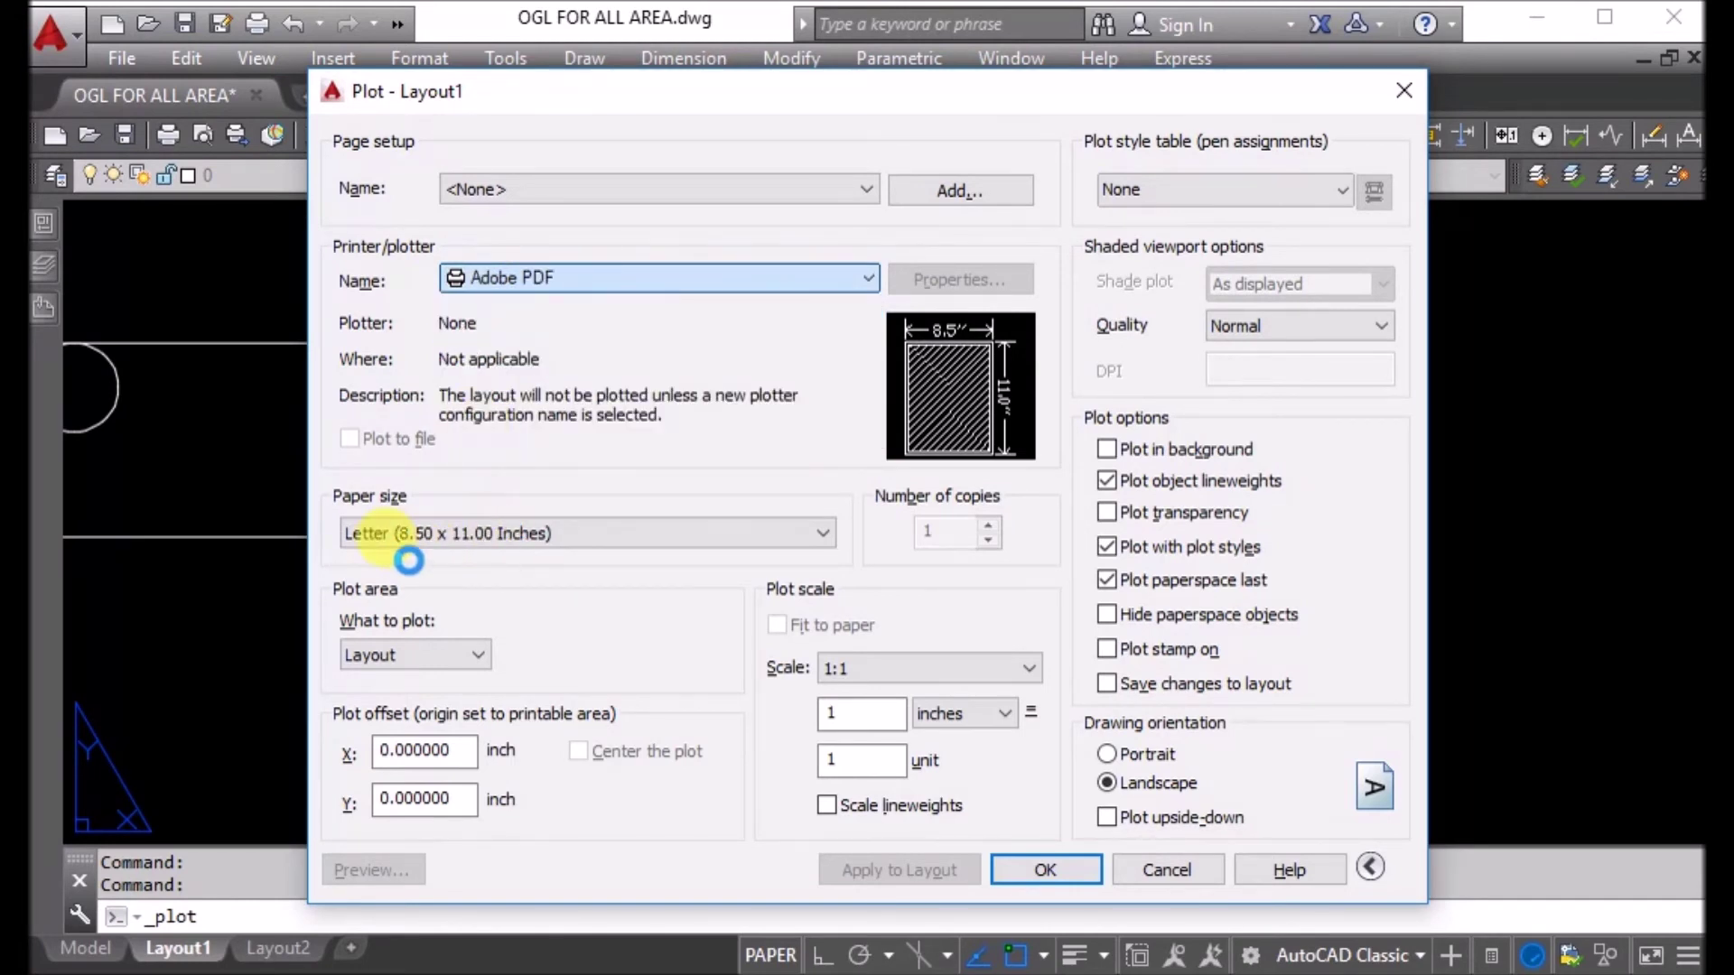
click(397, 538)
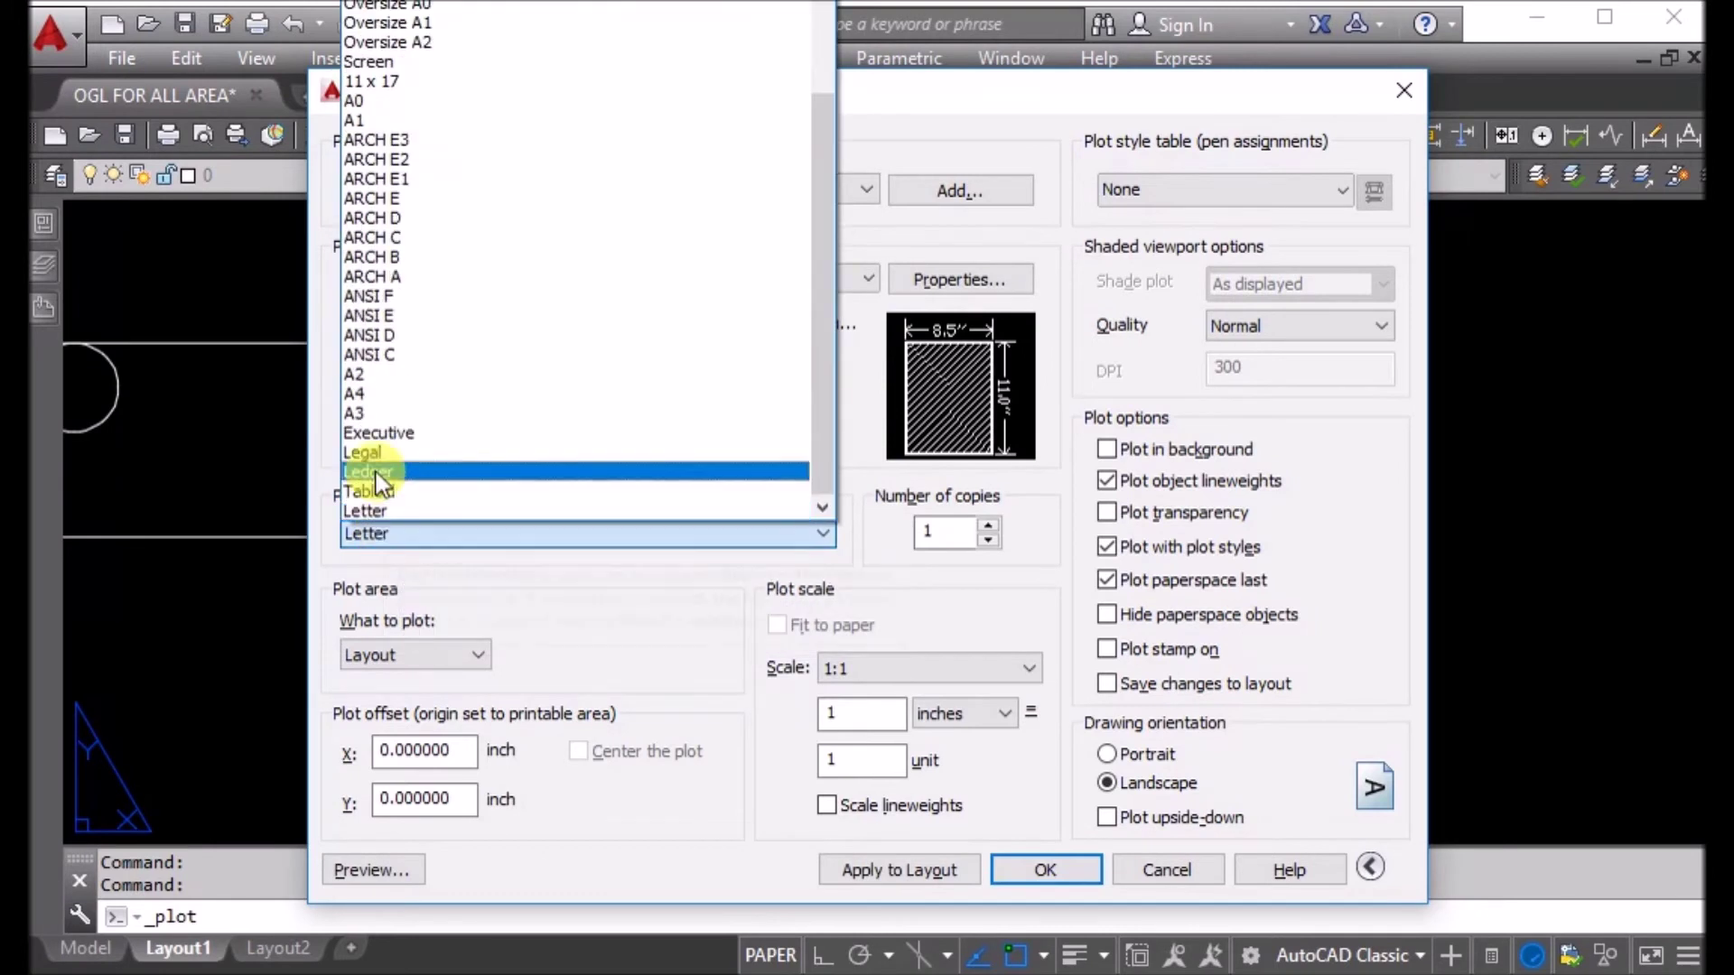
click(360, 415)
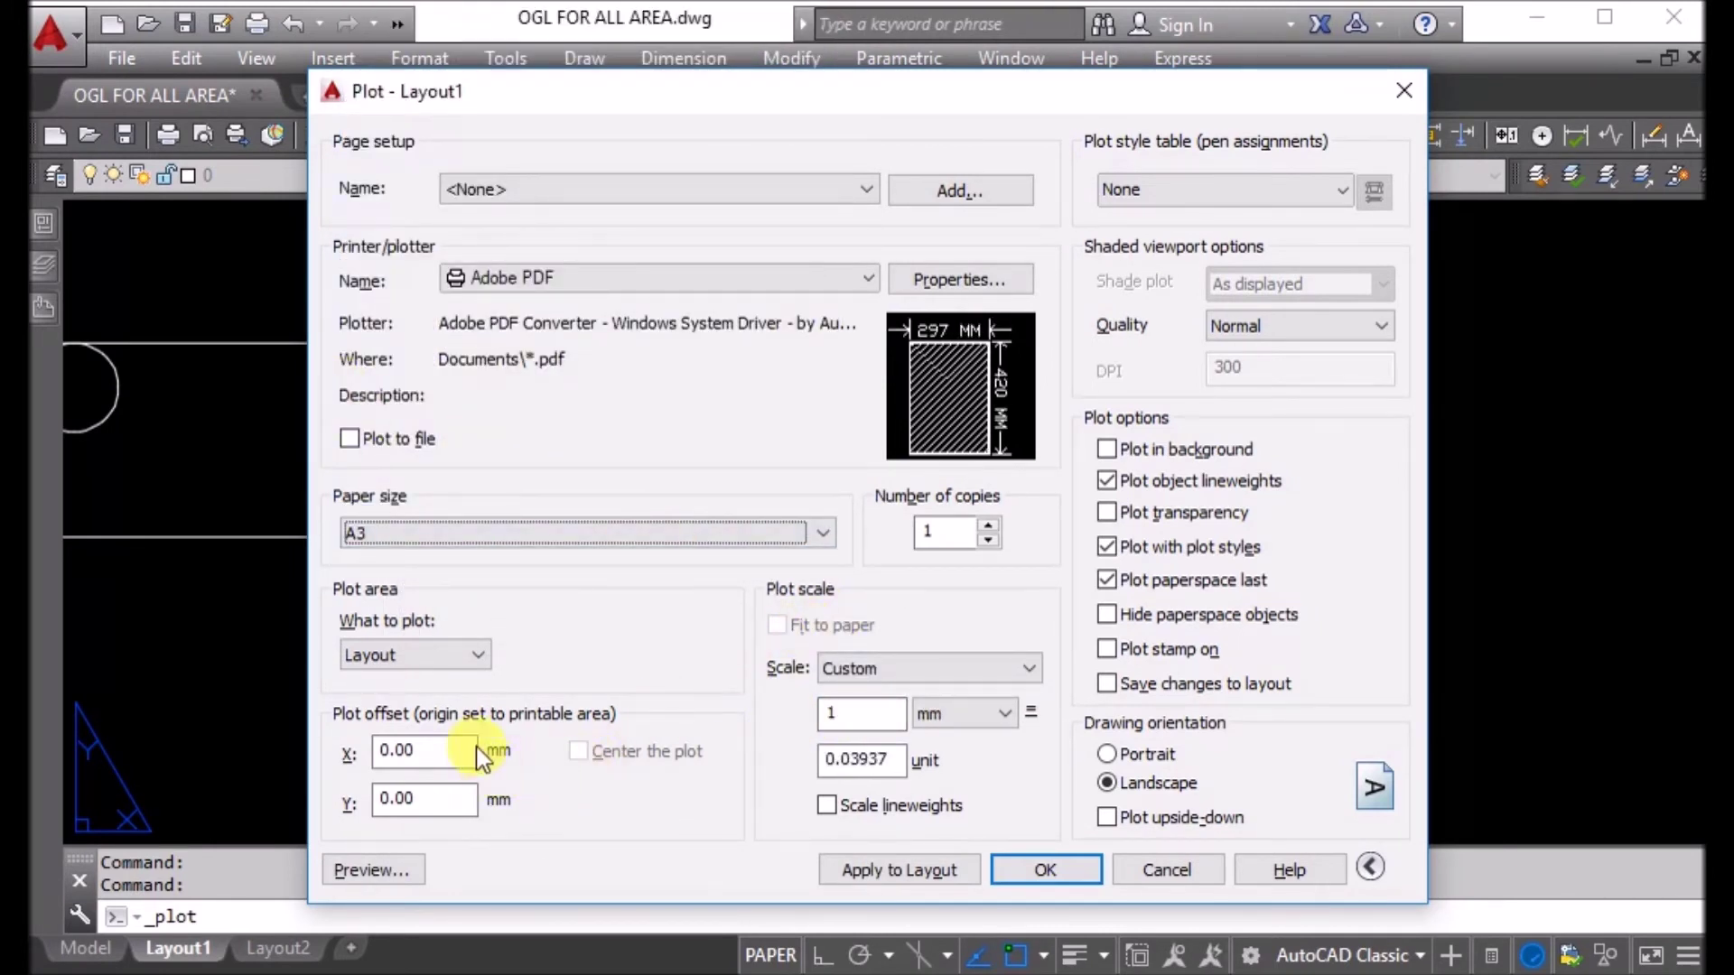
Step: Set the plot area to a window between the title block sheet's upper-right and lower-left corner marks
click(440, 662)
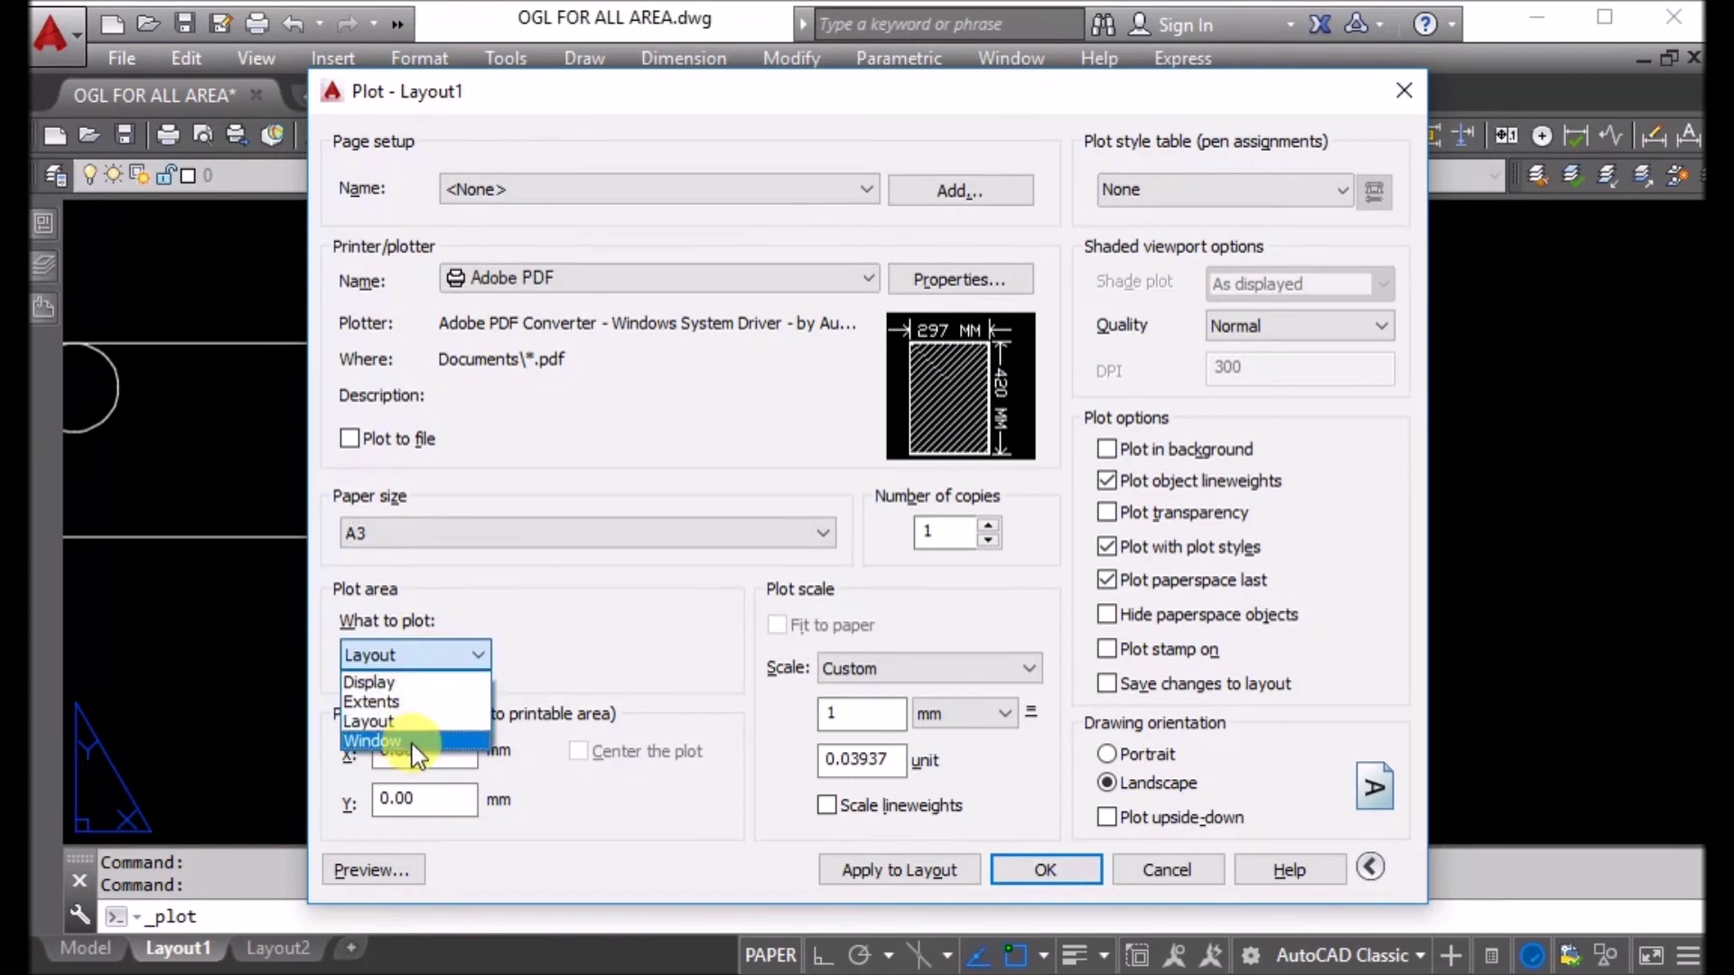
click(383, 737)
scroll(181, 325, up, 5)
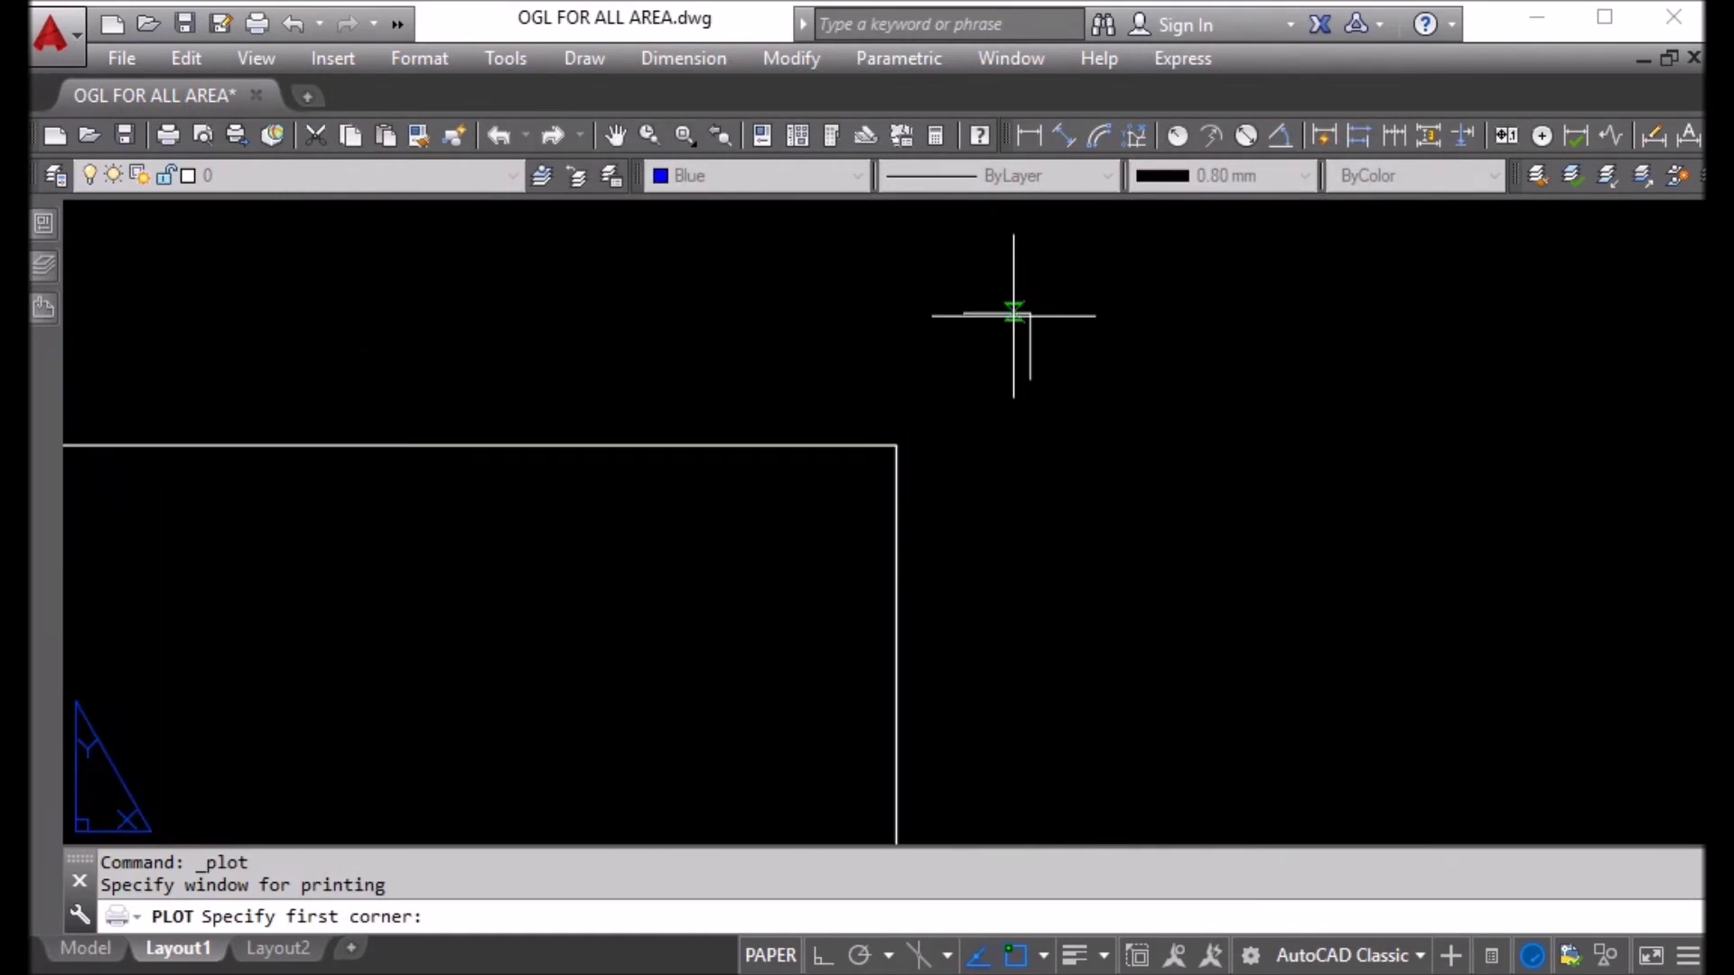
click(1029, 312)
scroll(1222, 232, down, 4)
scroll(542, 470, up, 6)
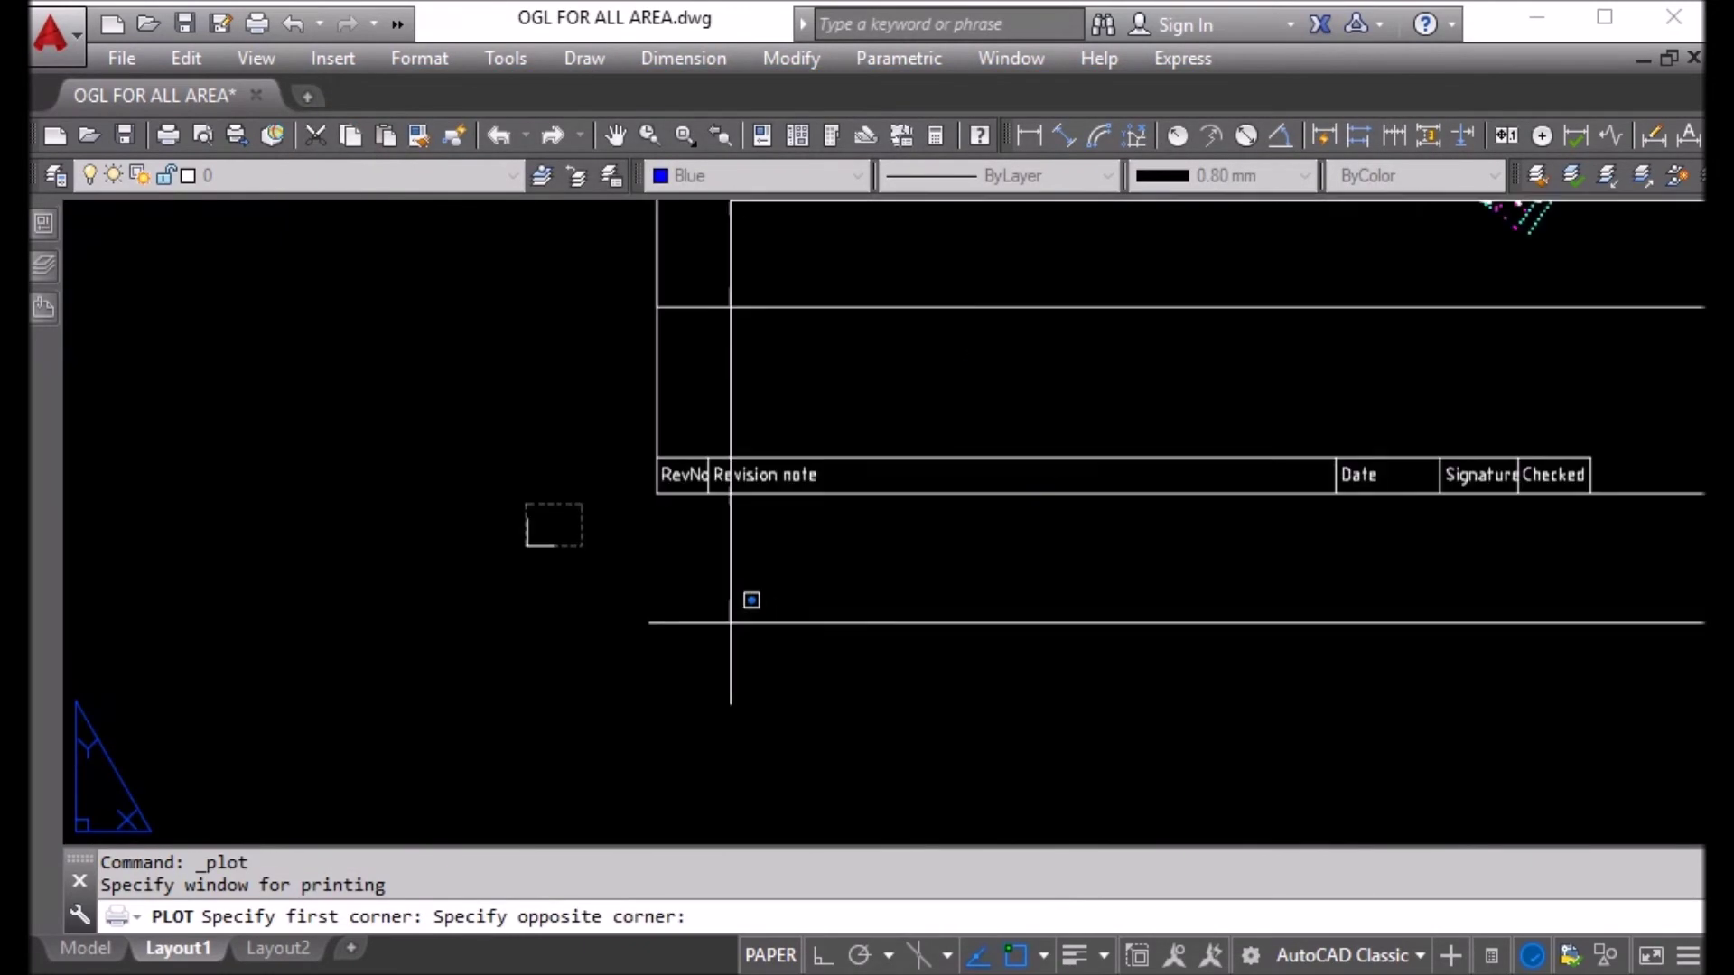
scroll(389, 483, up, 2)
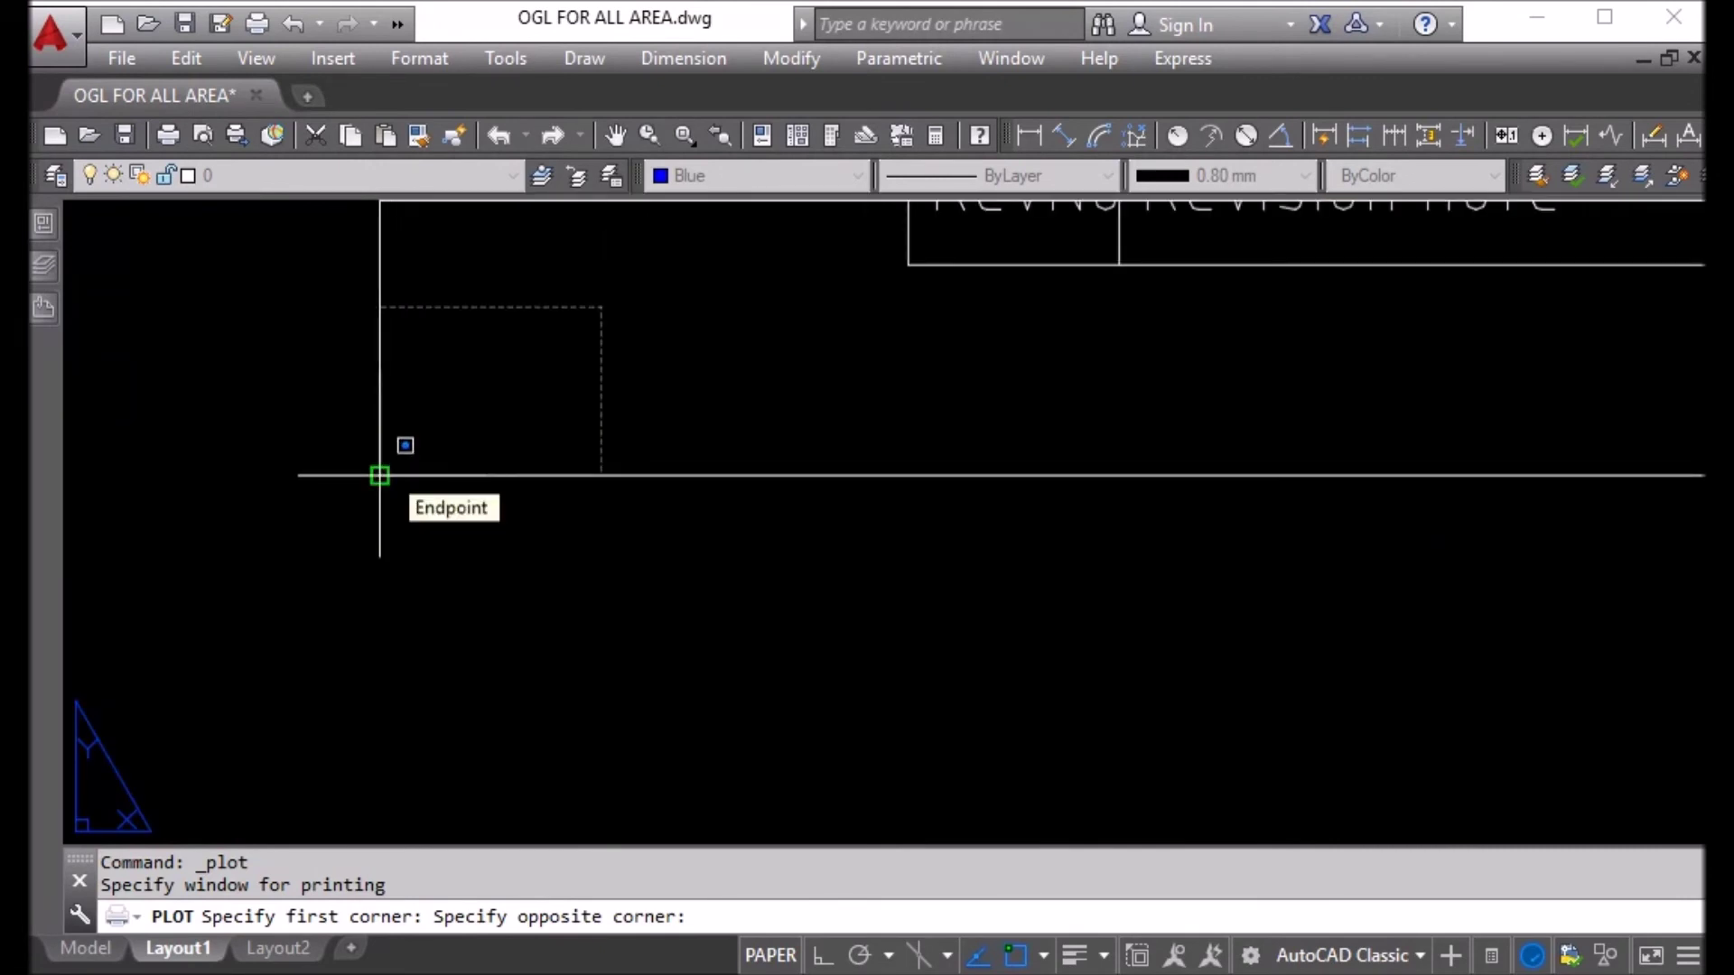
click(379, 475)
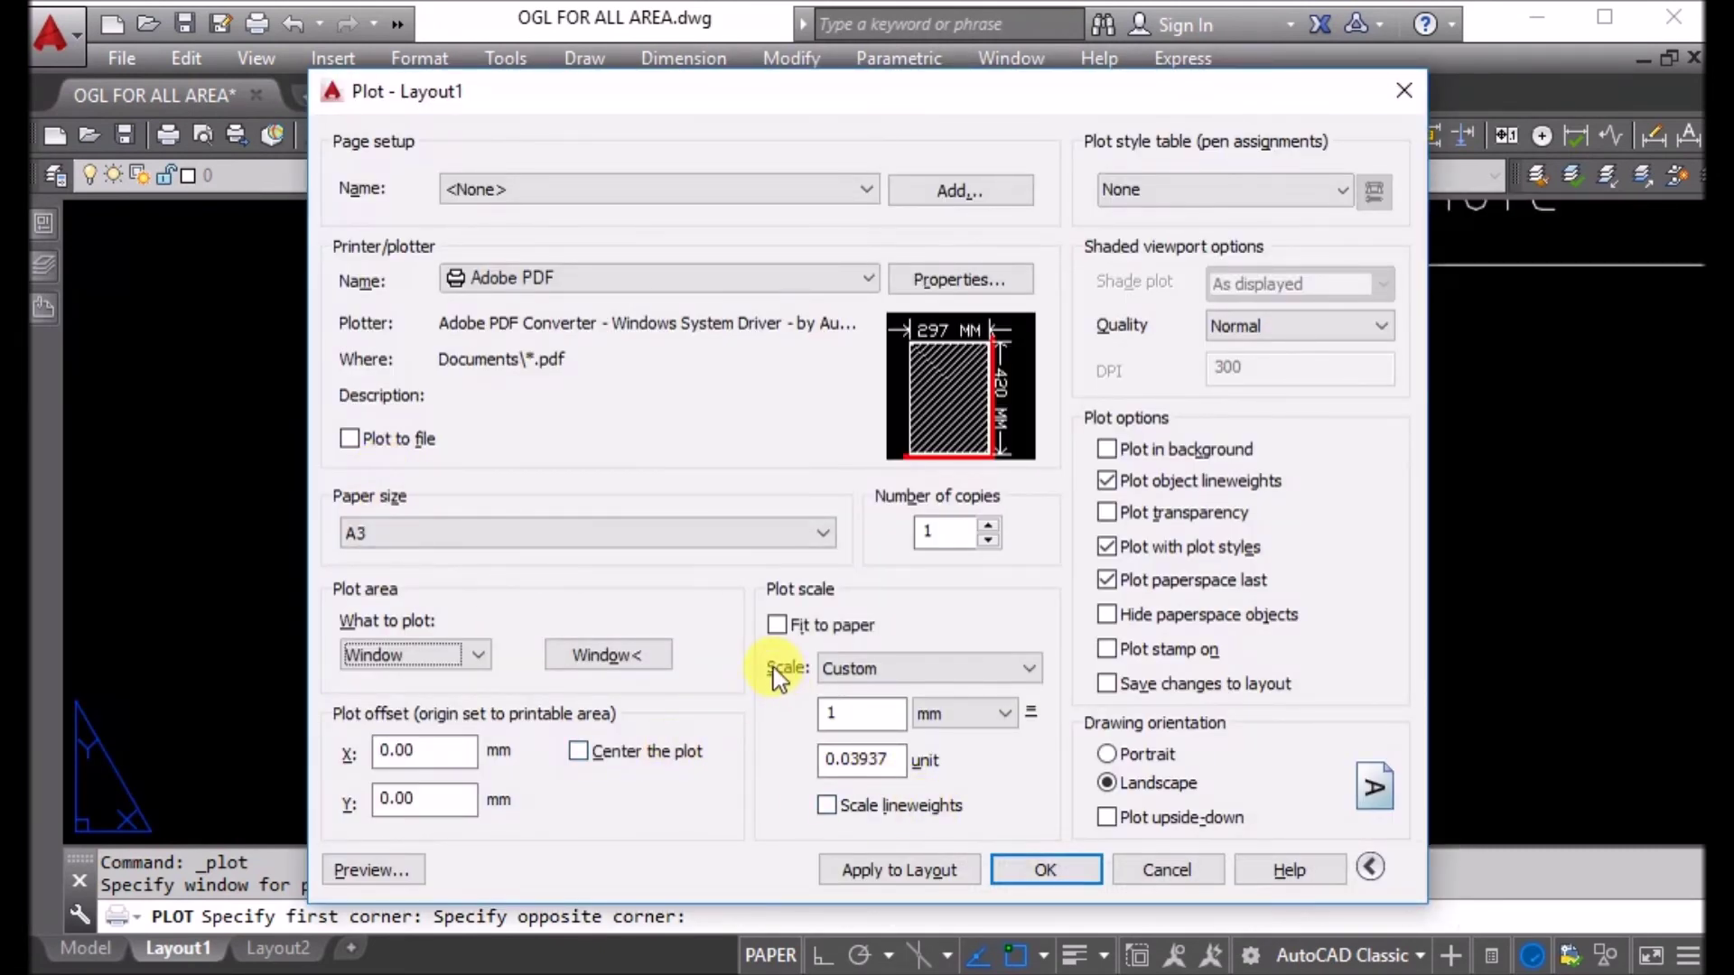
Step: Centre the plot and set a 1:1 plot scale of 1 mm to 1 unit instead of fitting to paper
click(647, 756)
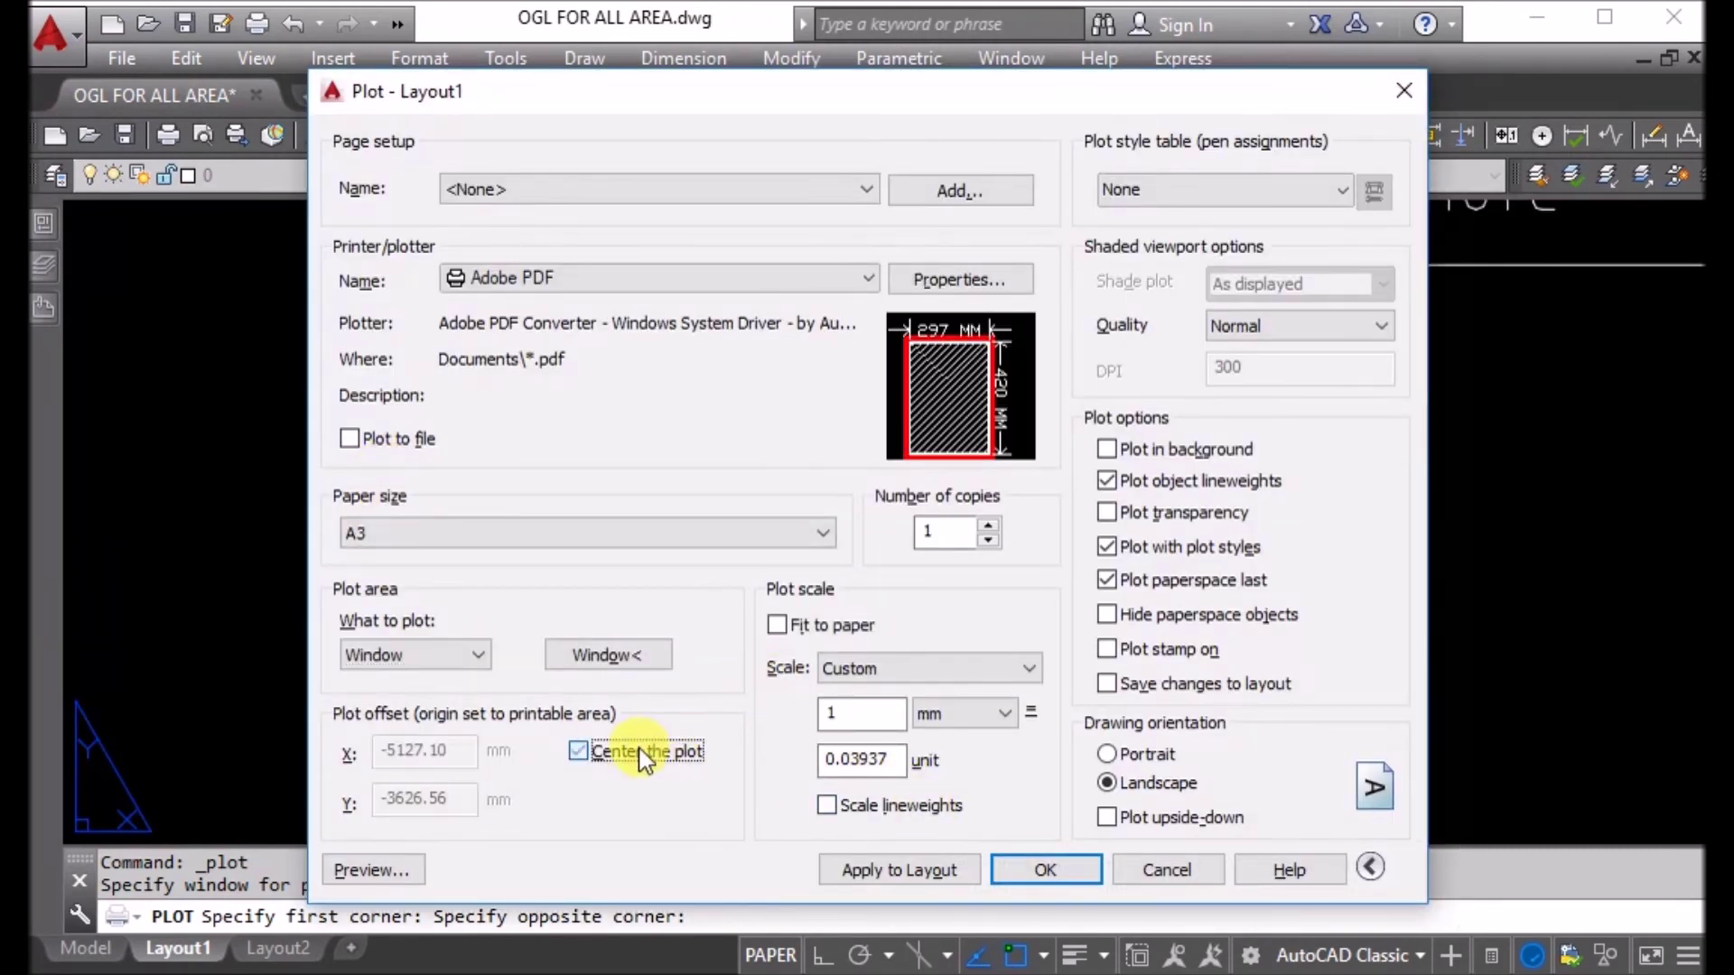
click(798, 619)
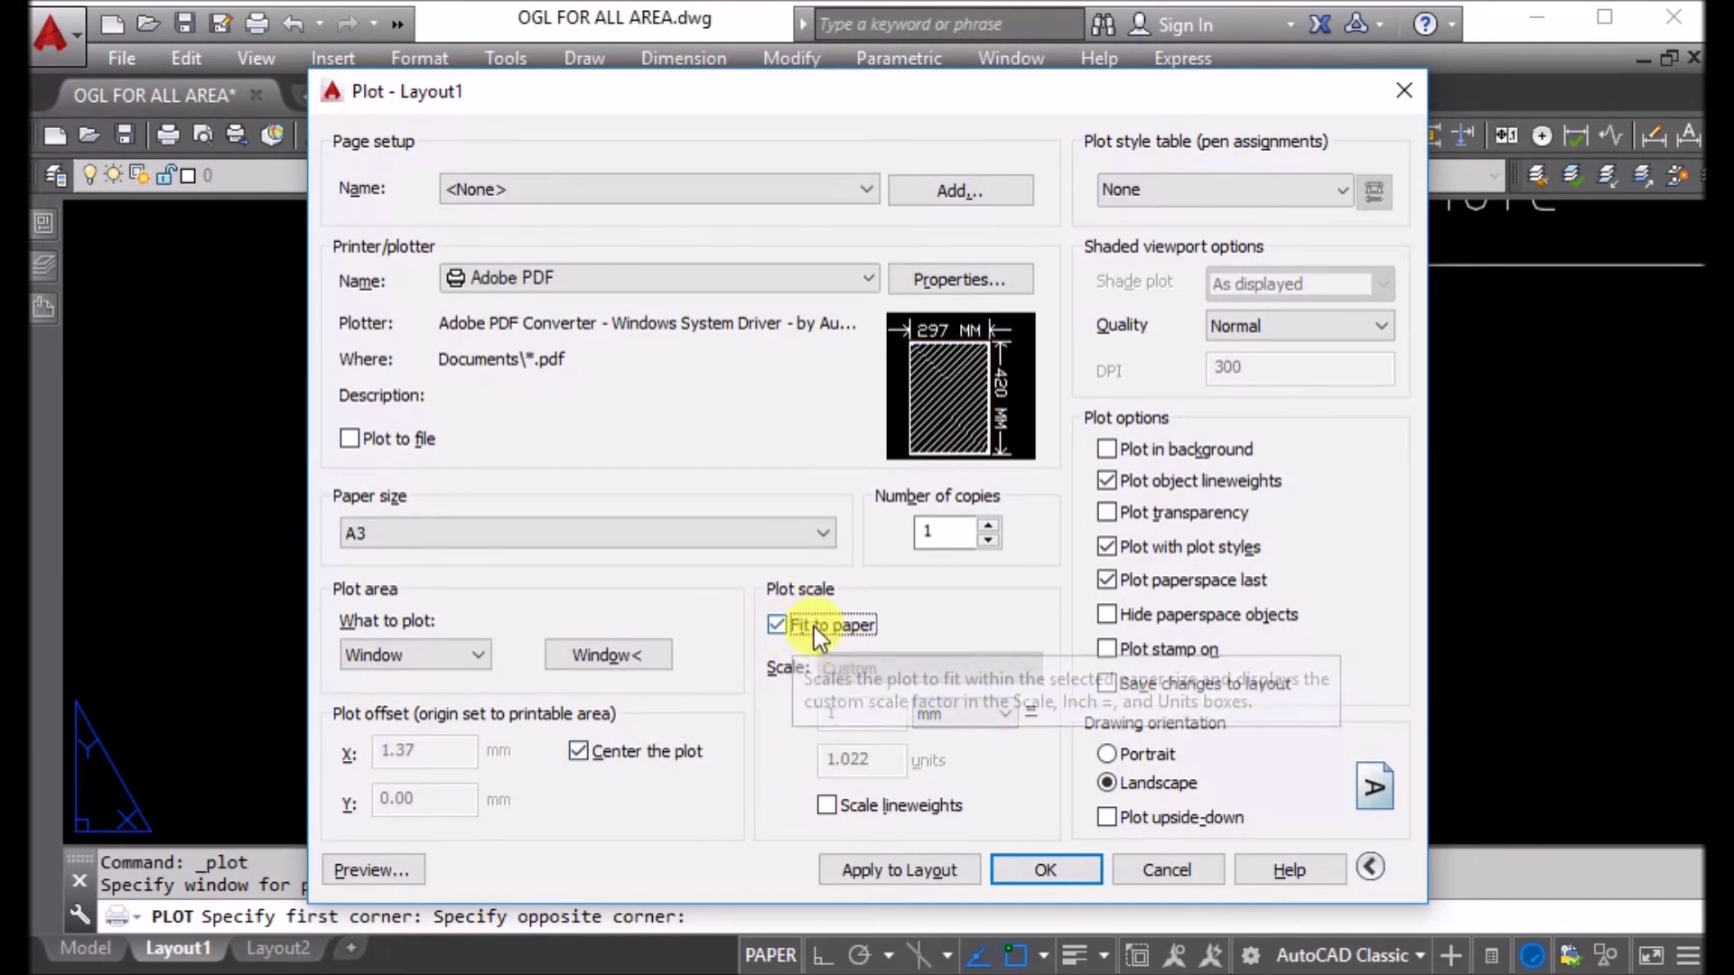
click(815, 627)
double_click(862, 760)
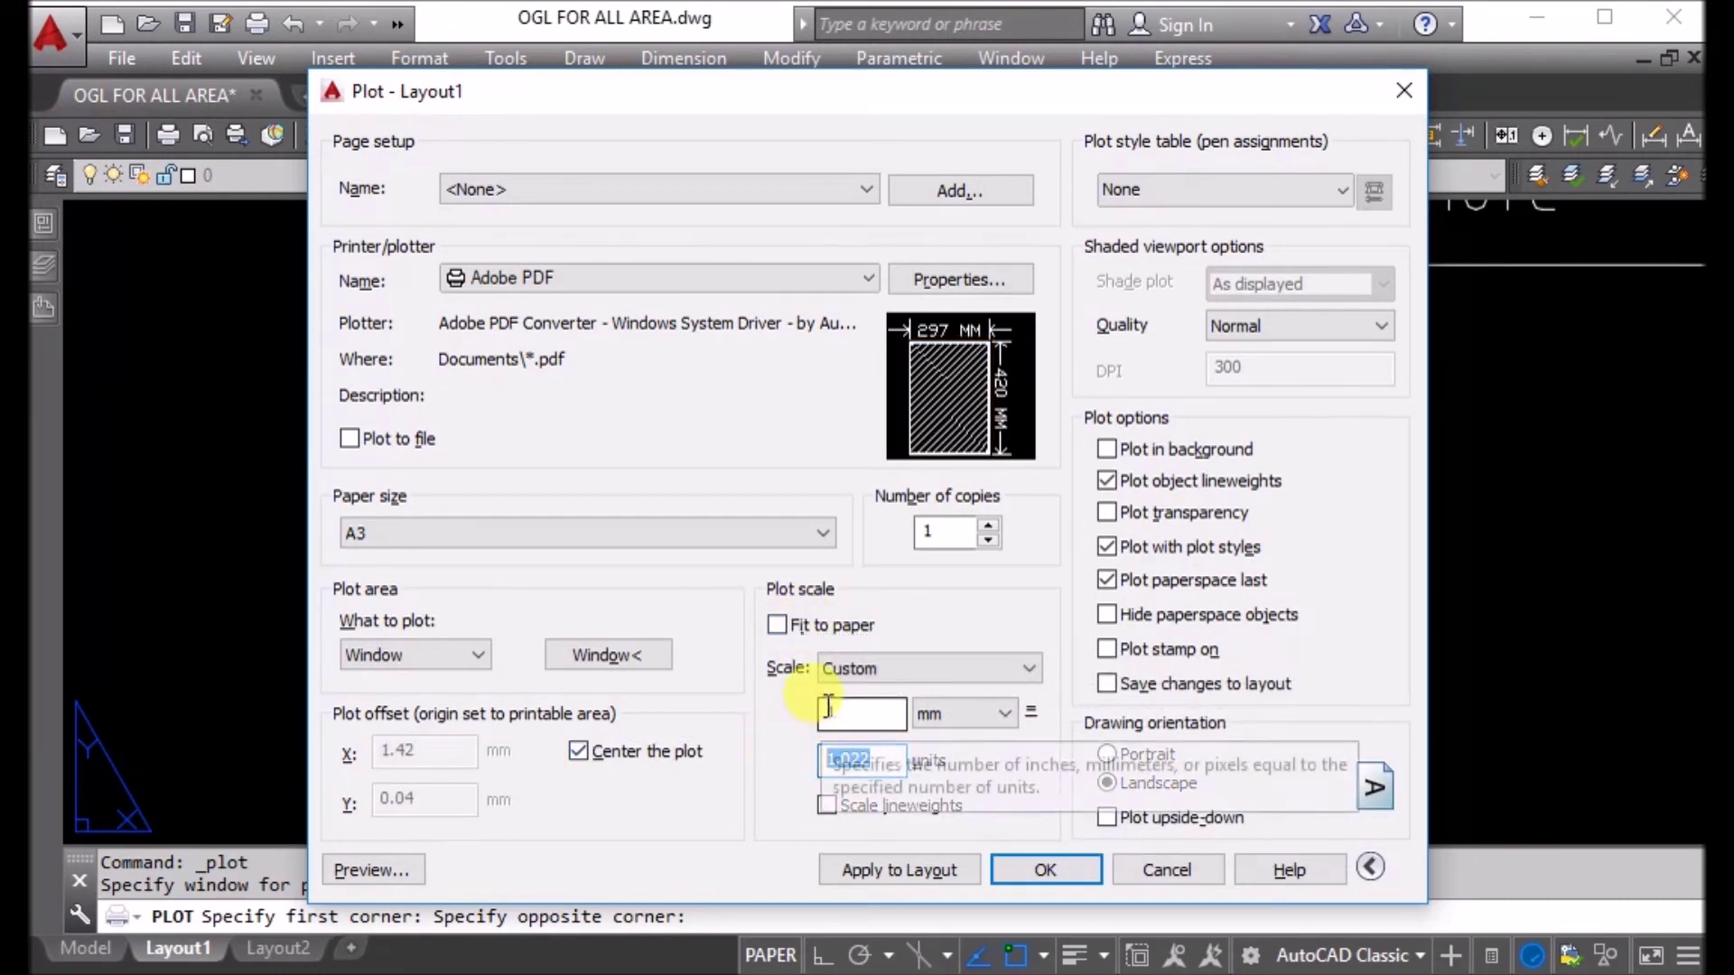
text(1)
double_click(862, 761)
text(1)
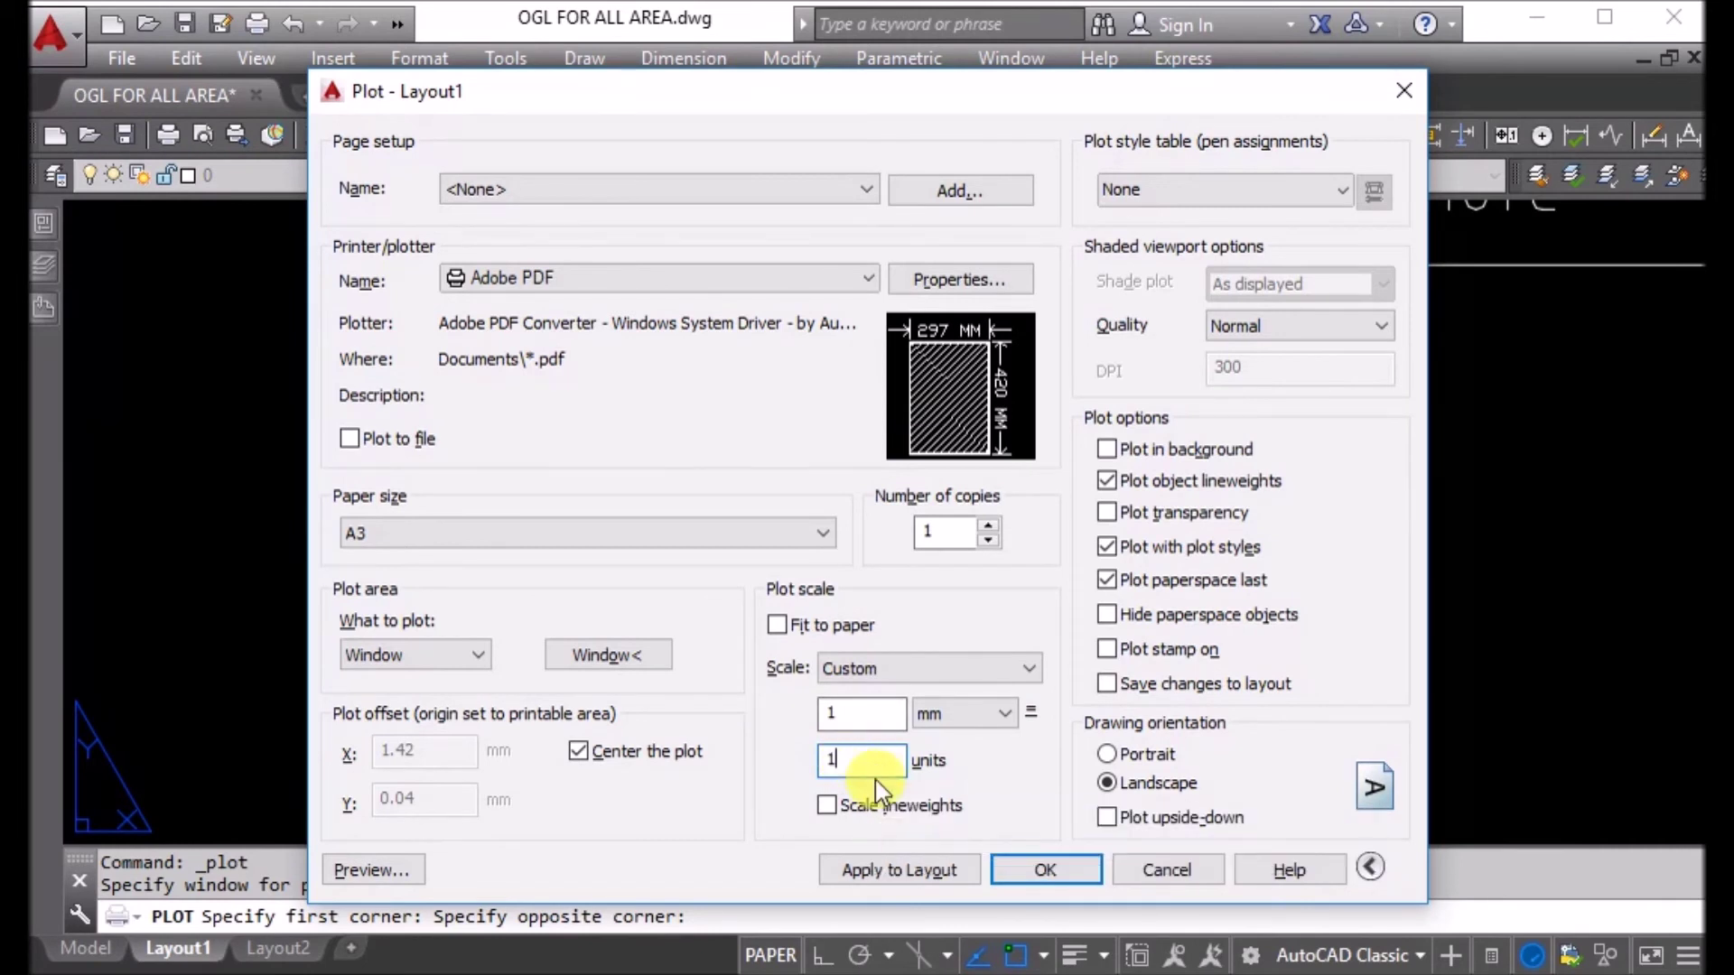
click(865, 715)
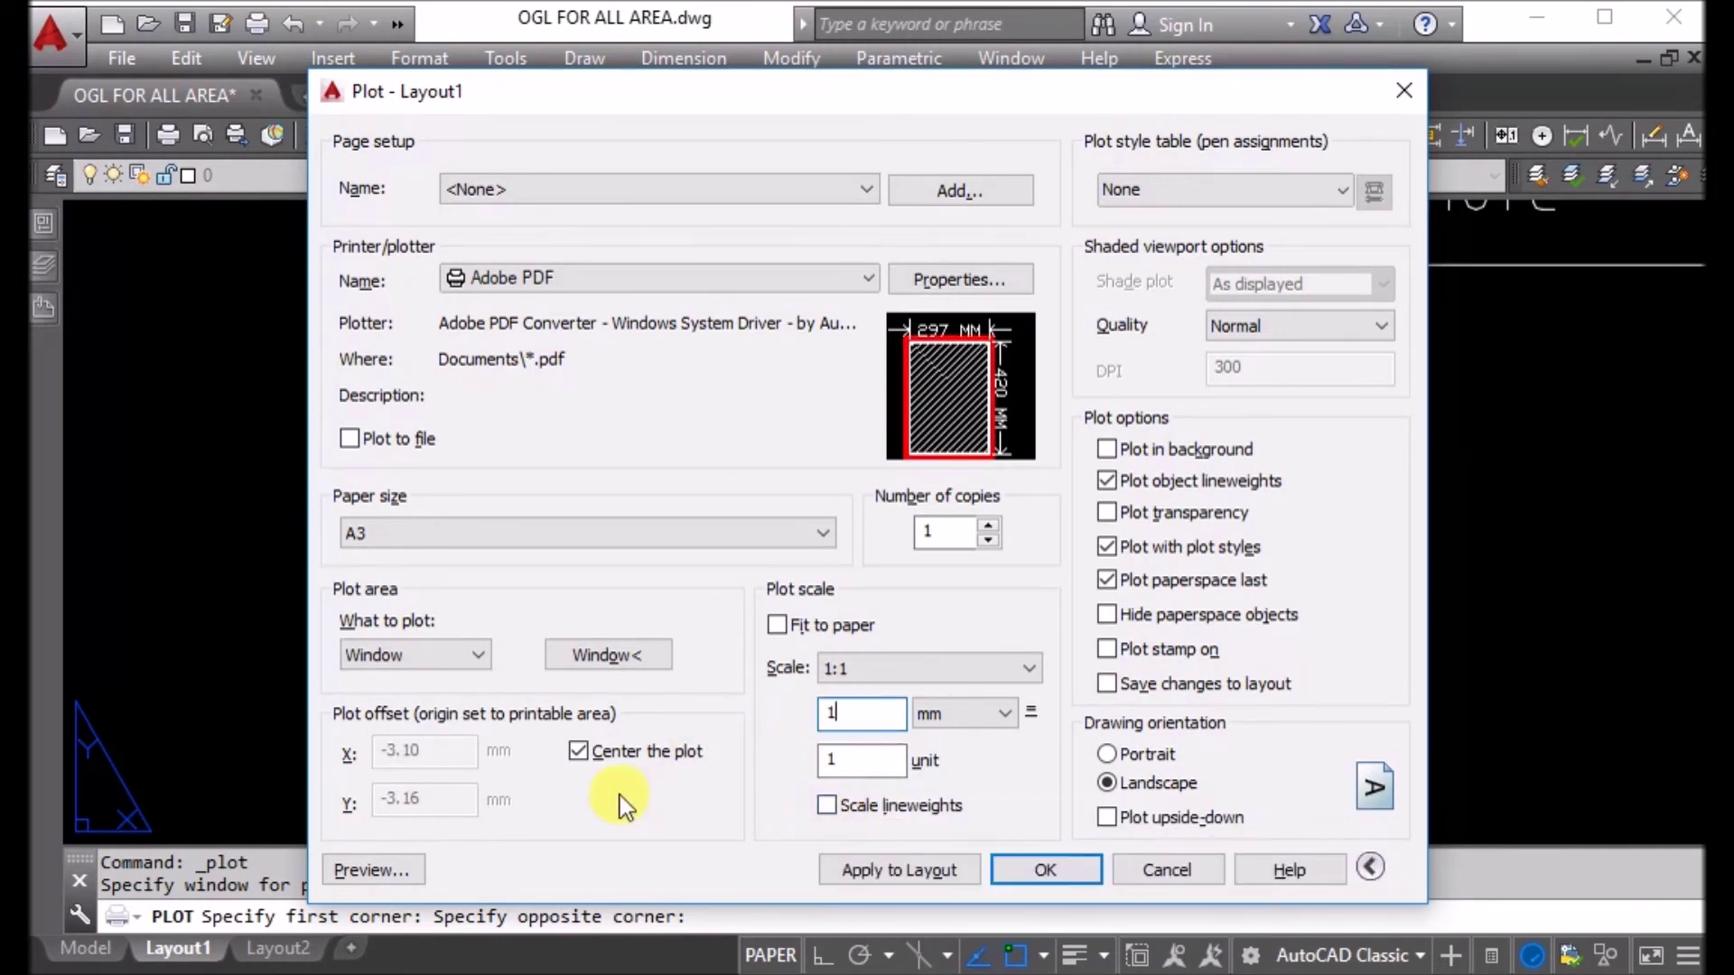
Step: Preview the plot, examine the circular detail, leader and plan up close, and close the plot settings without plotting
click(375, 869)
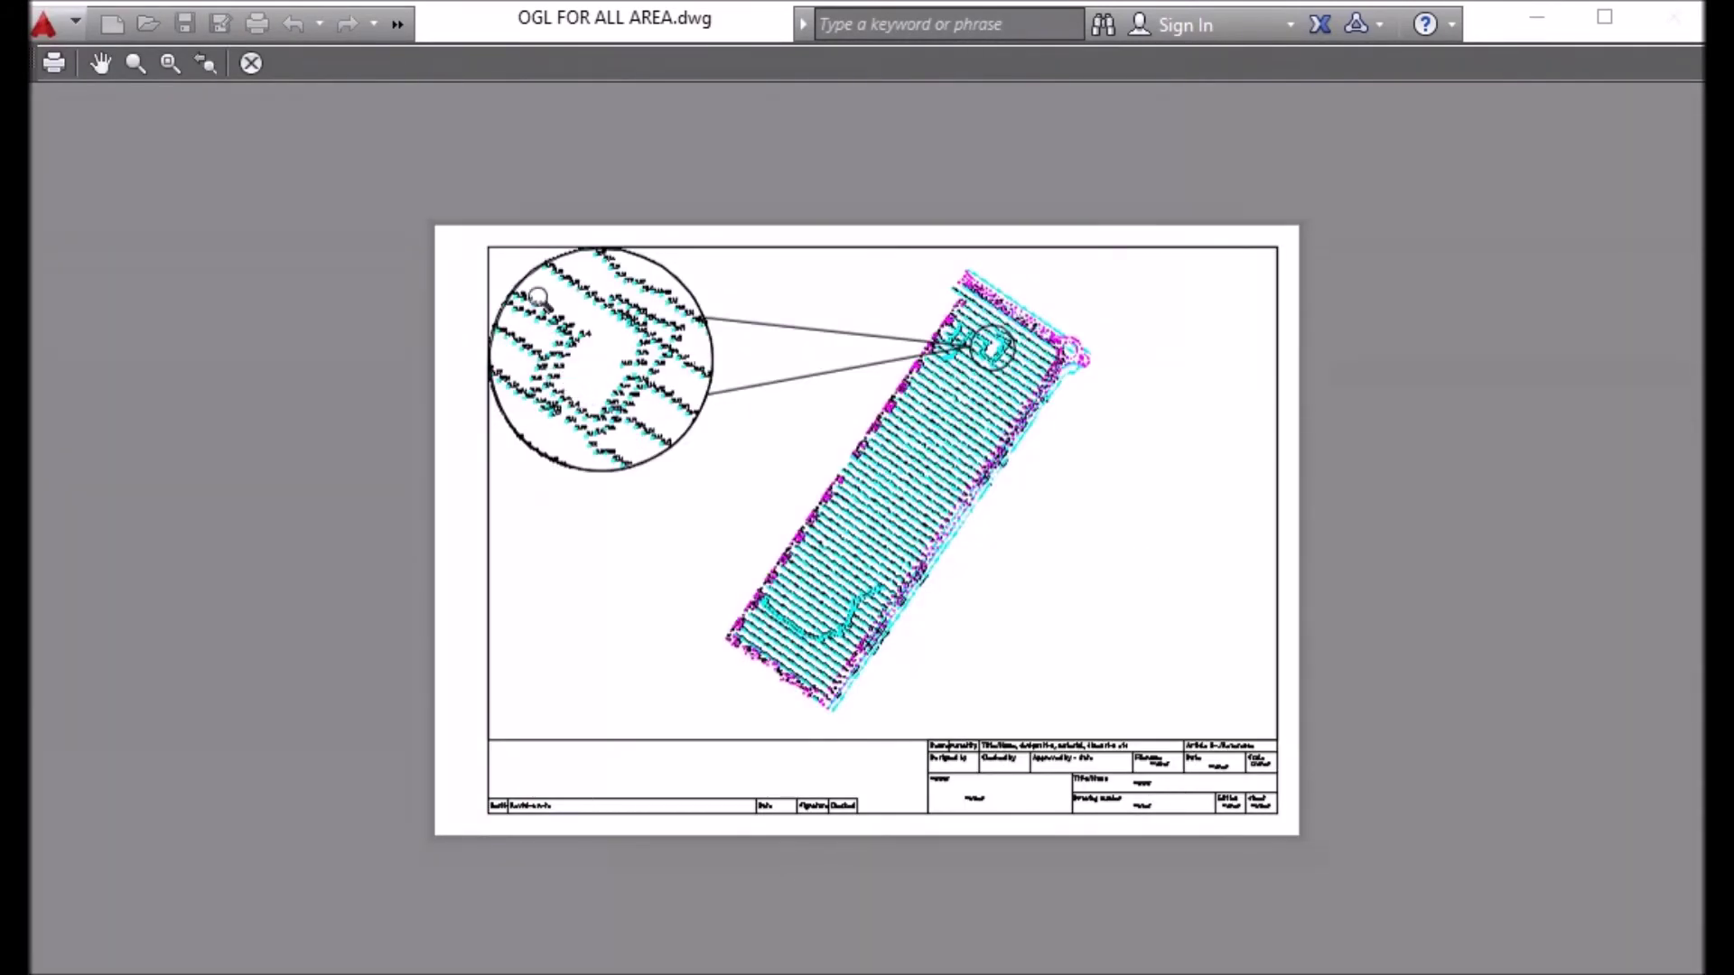
scroll(538, 298, up, 2)
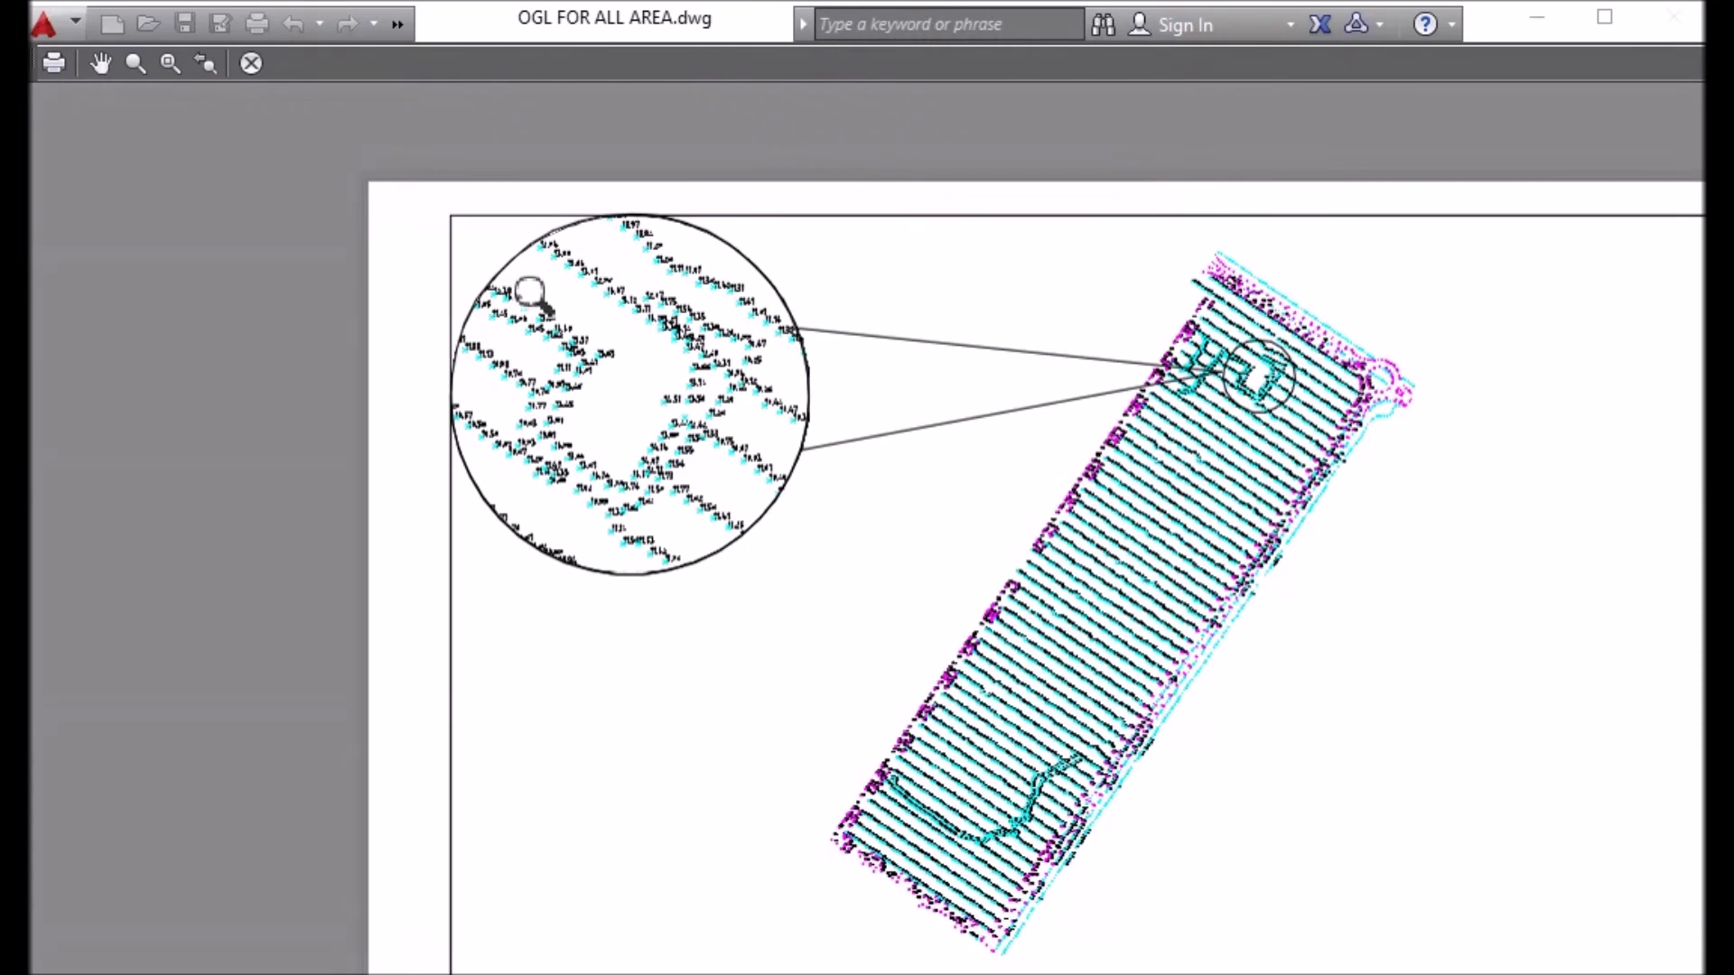
scroll(596, 370, up, 1)
scroll(651, 380, down, 4)
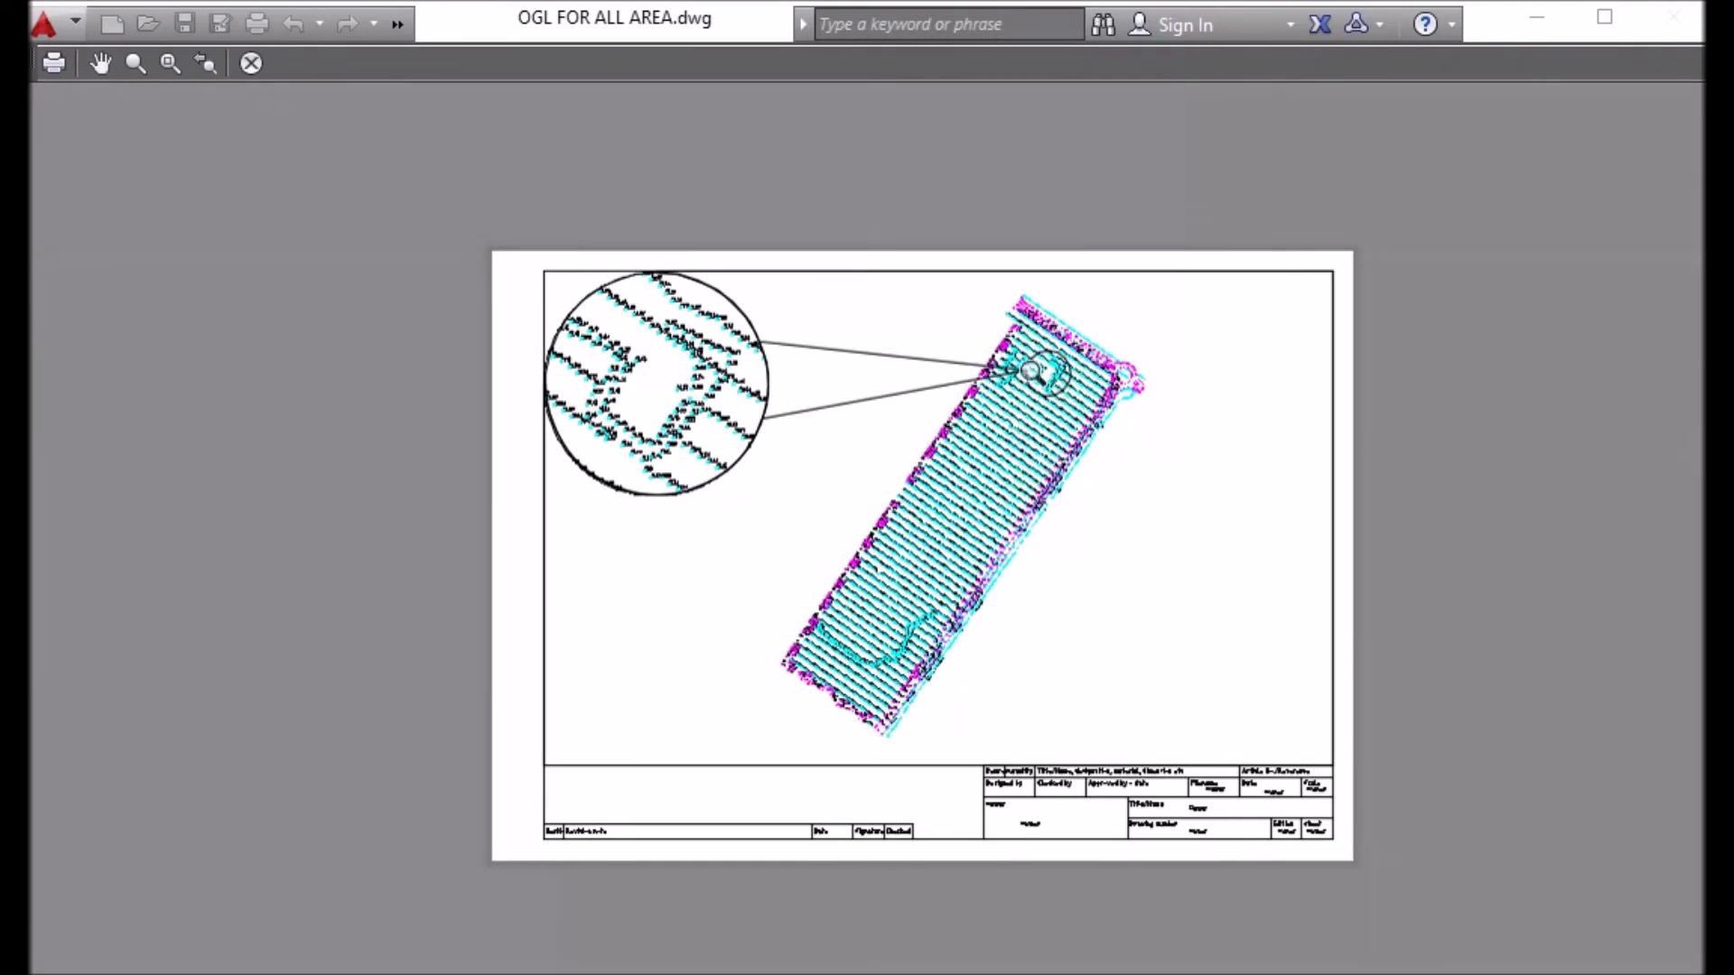
scroll(607, 404, up, 5)
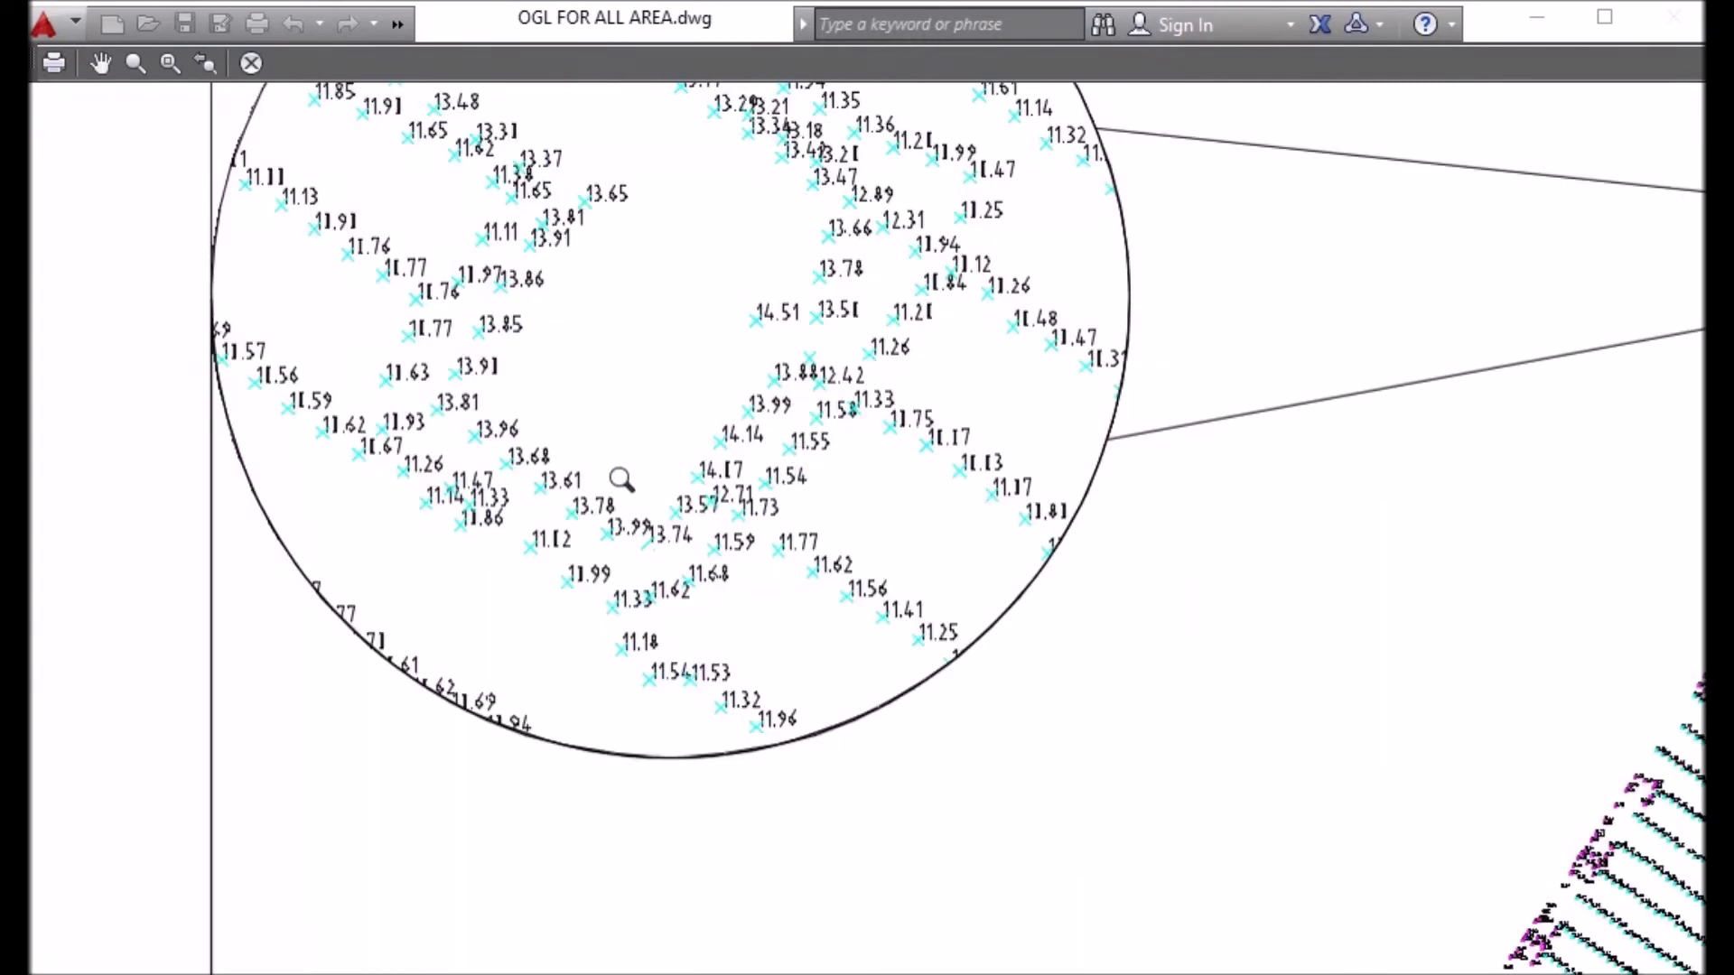
scroll(621, 479, down, 5)
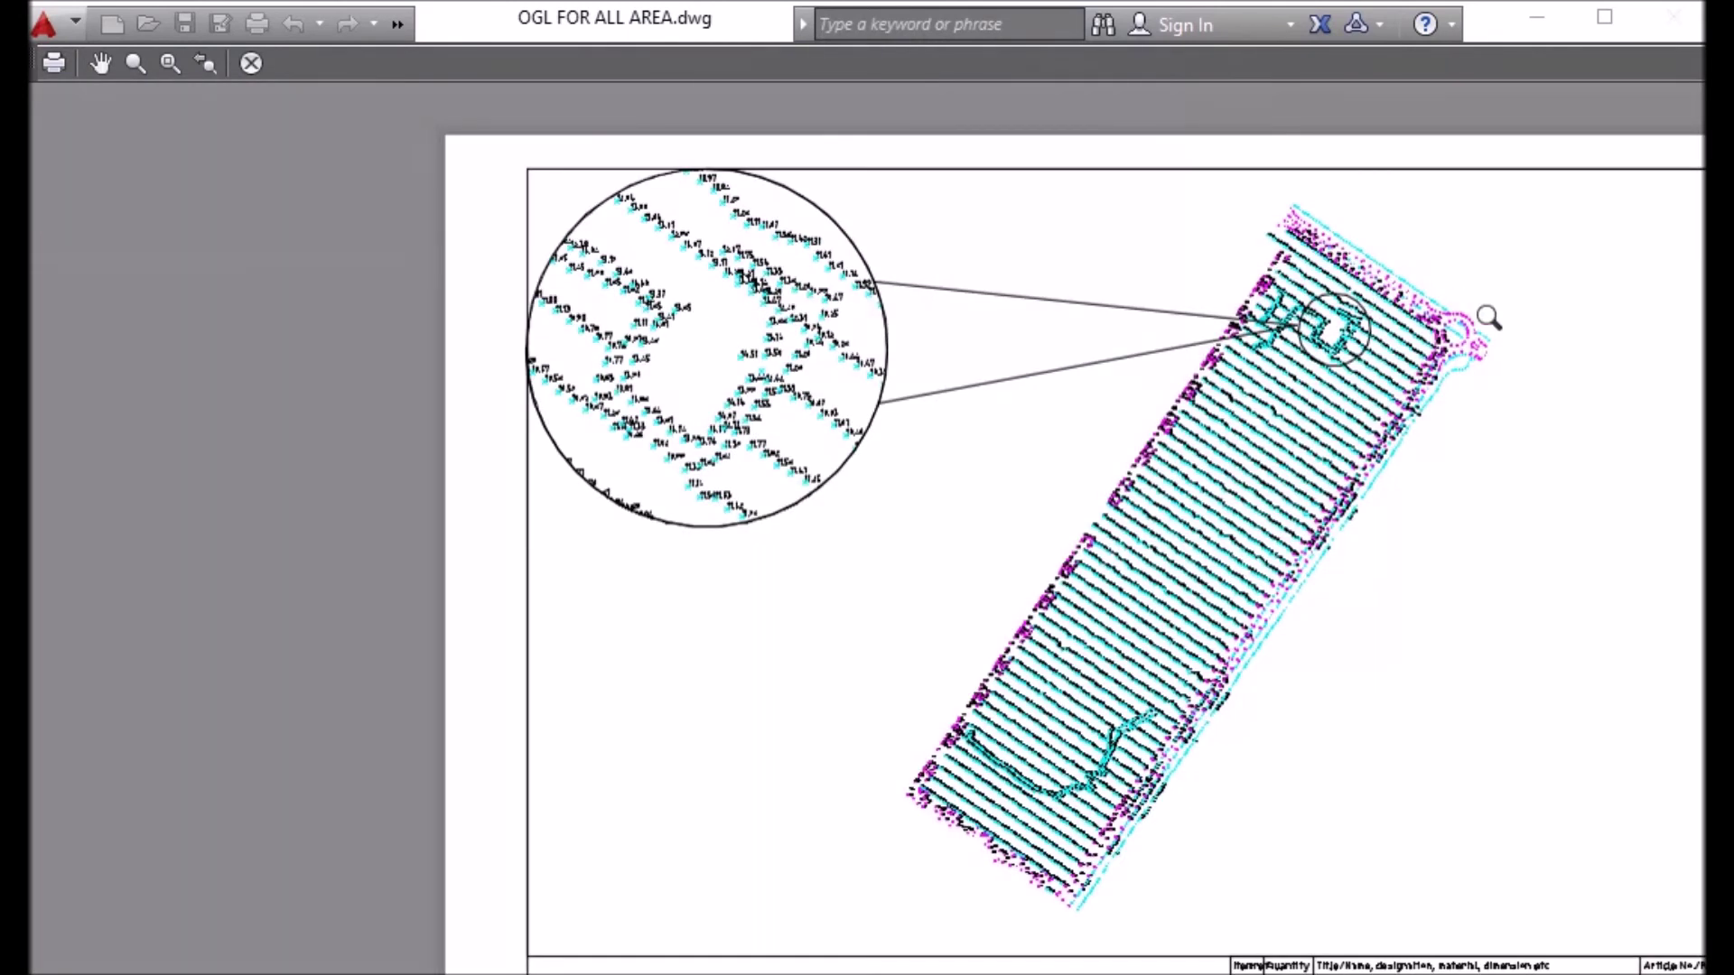
scroll(1488, 318, up, 3)
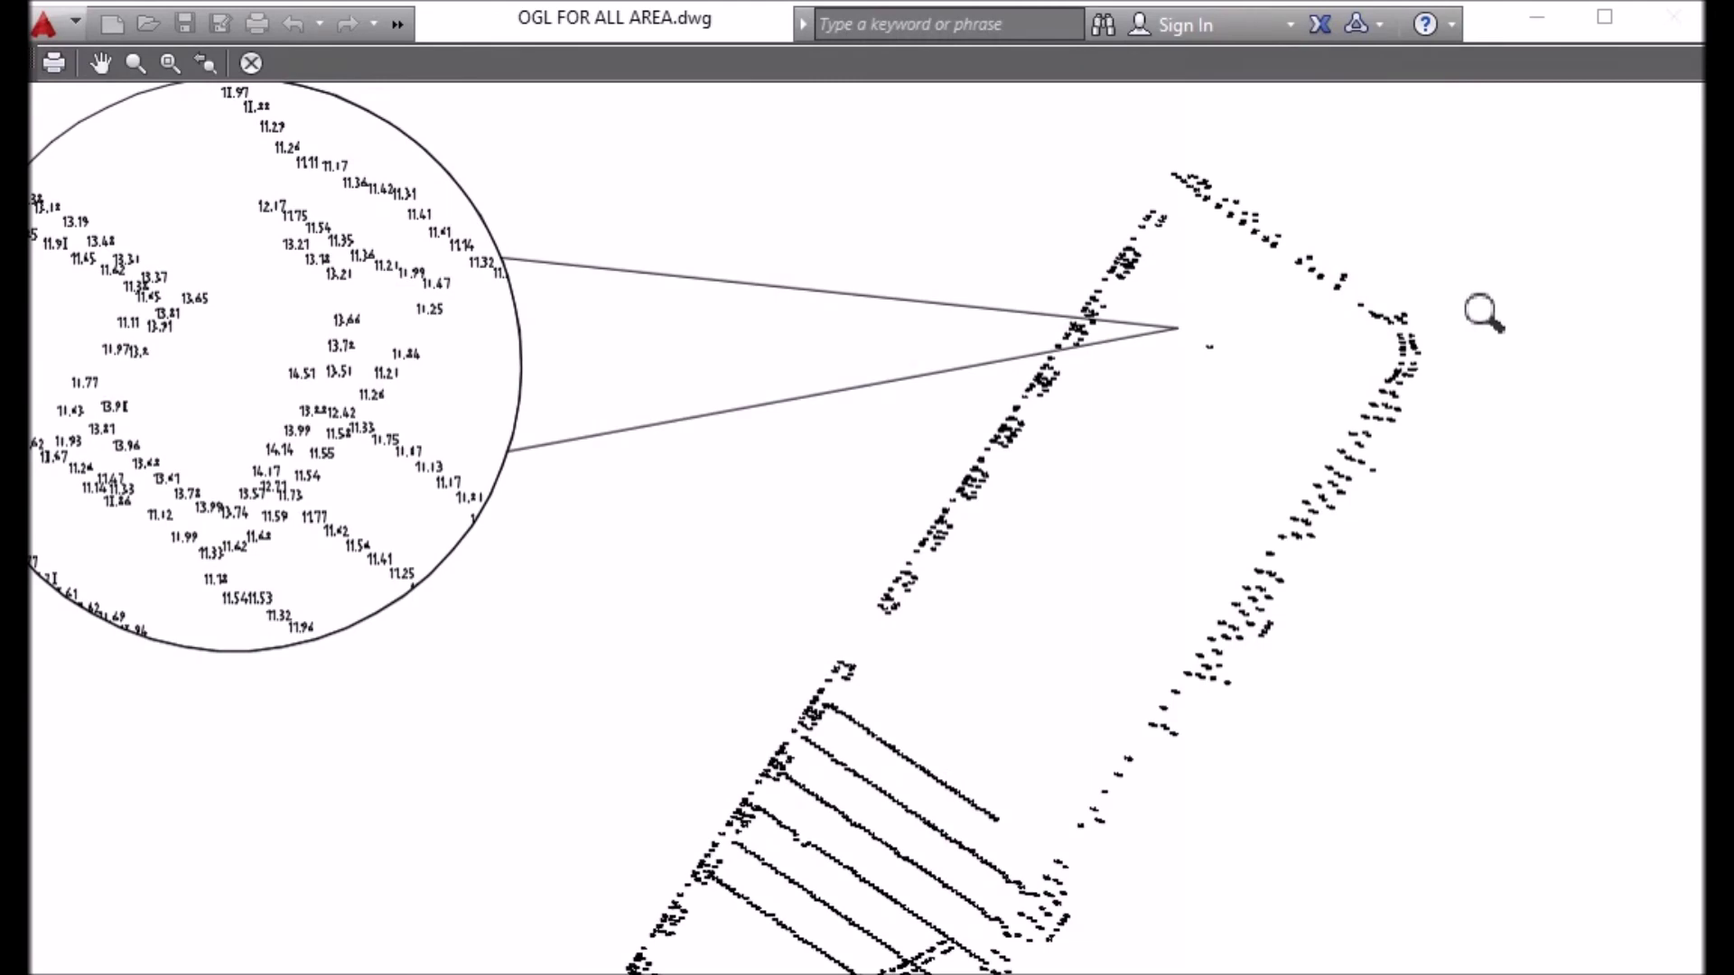
key(Escape)
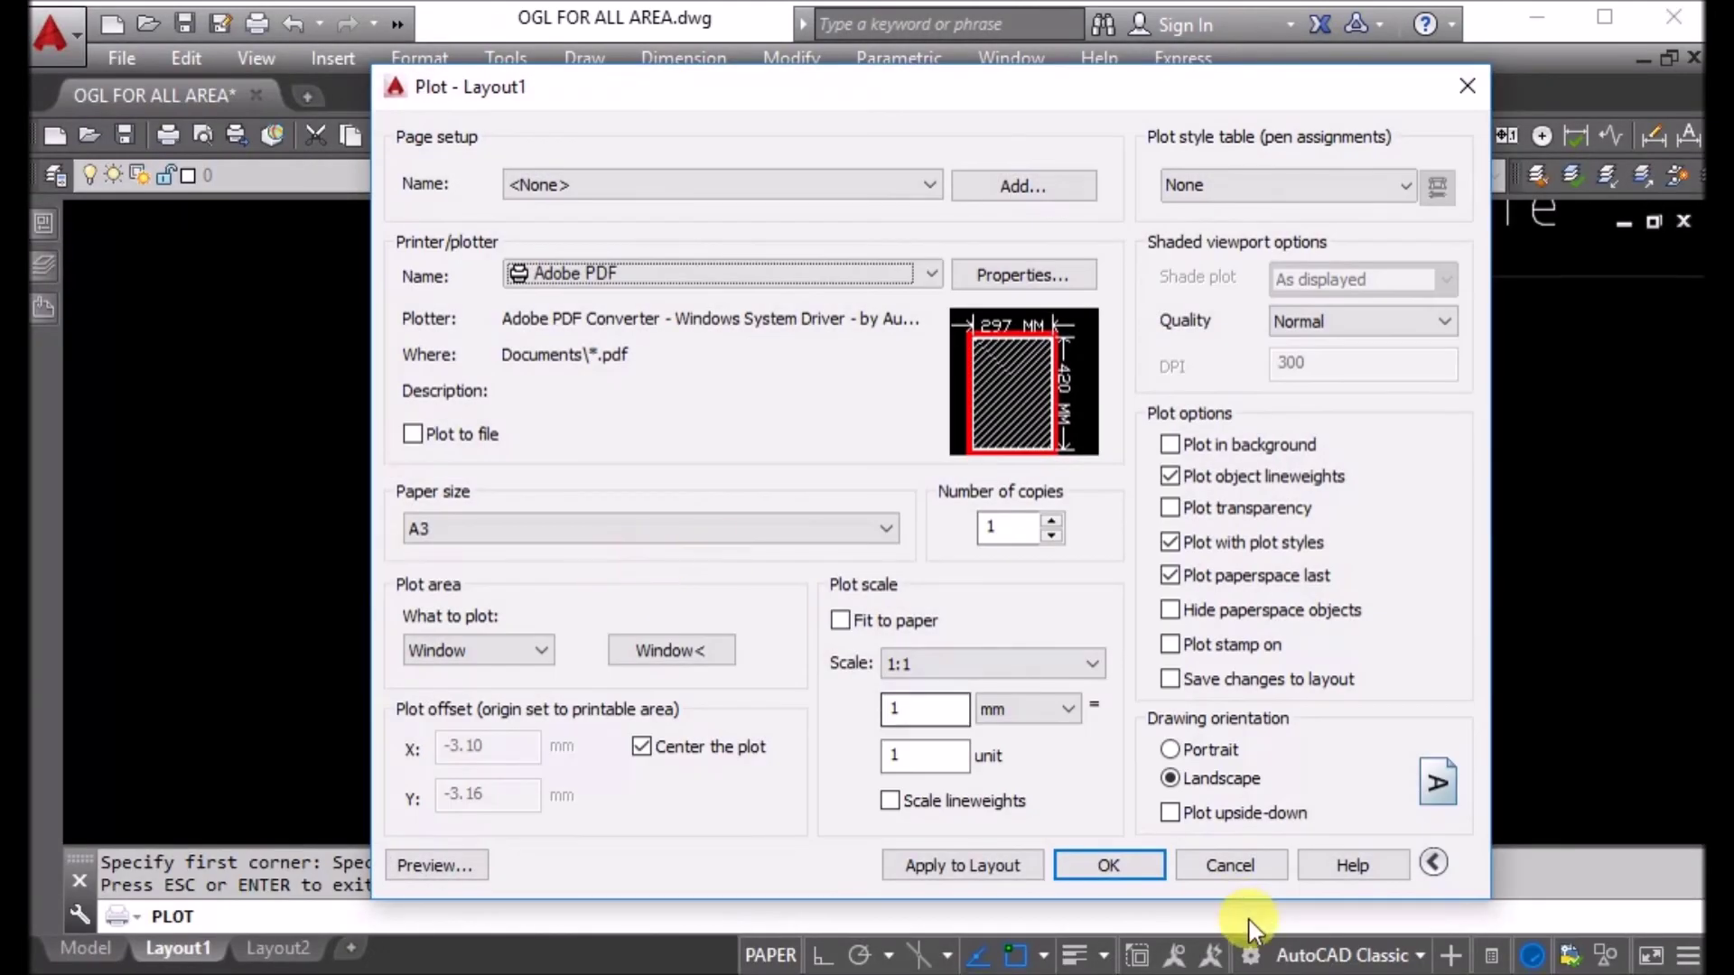
click(1025, 875)
click(1227, 863)
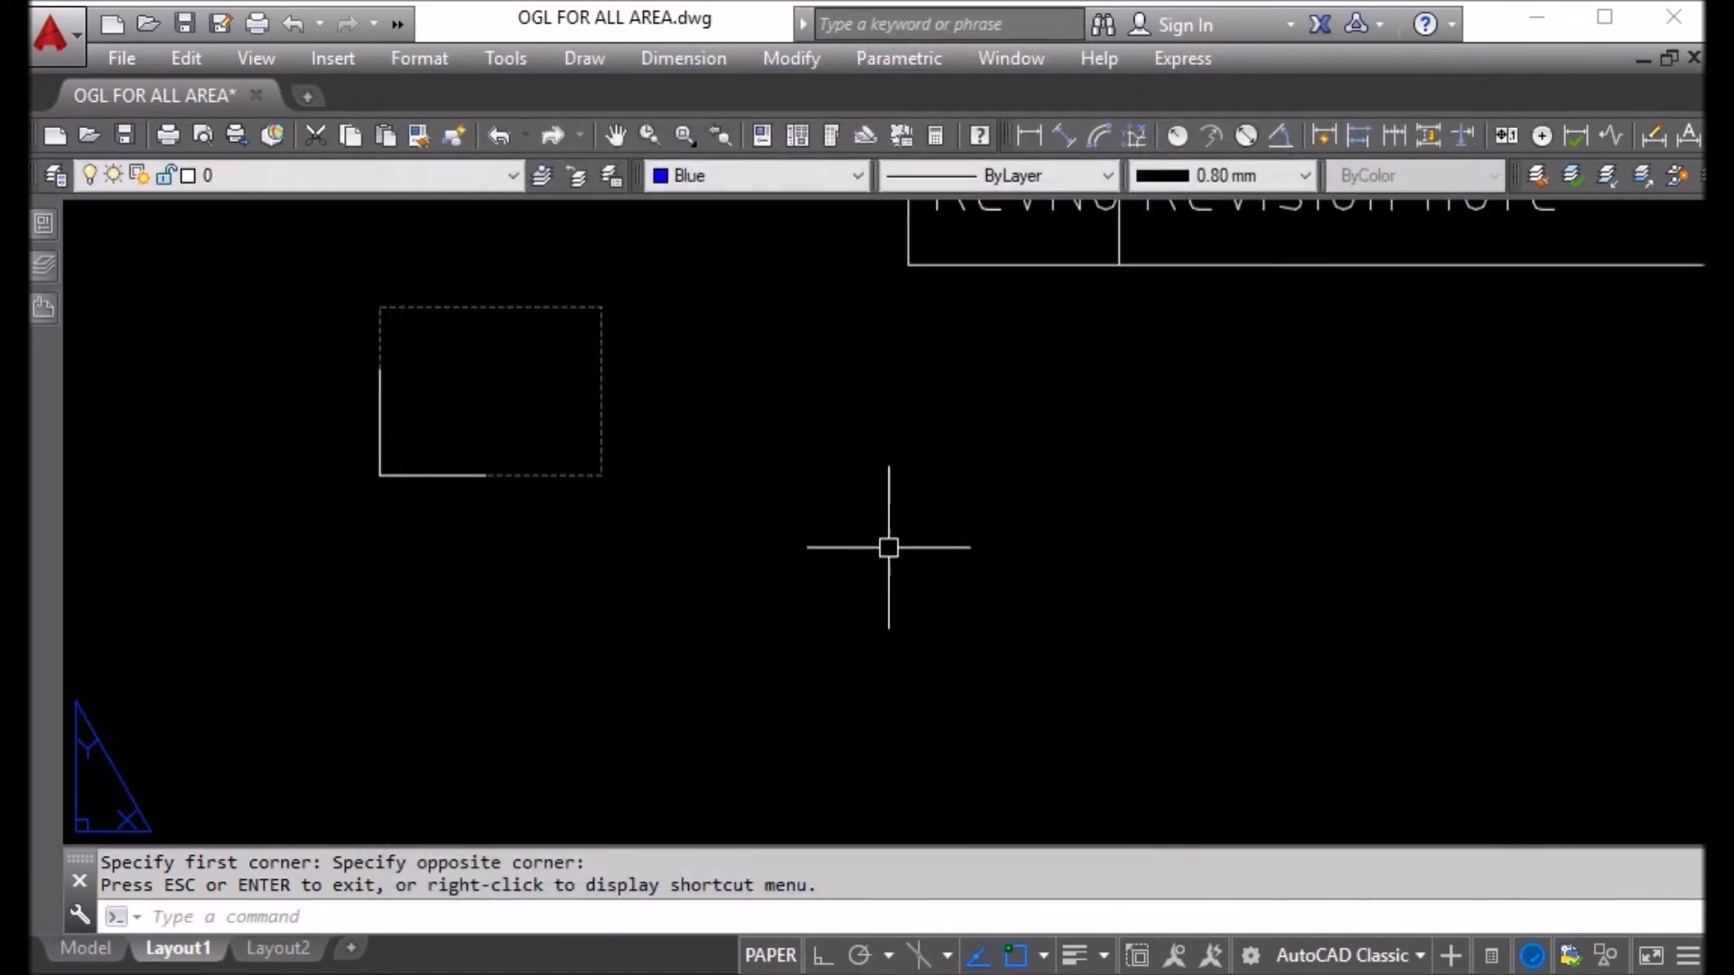
key(Escape)
Step: Unlock the rectangular plan viewport, set its custom scale to 0.1, and deselect it
scroll(515, 631, down, 8)
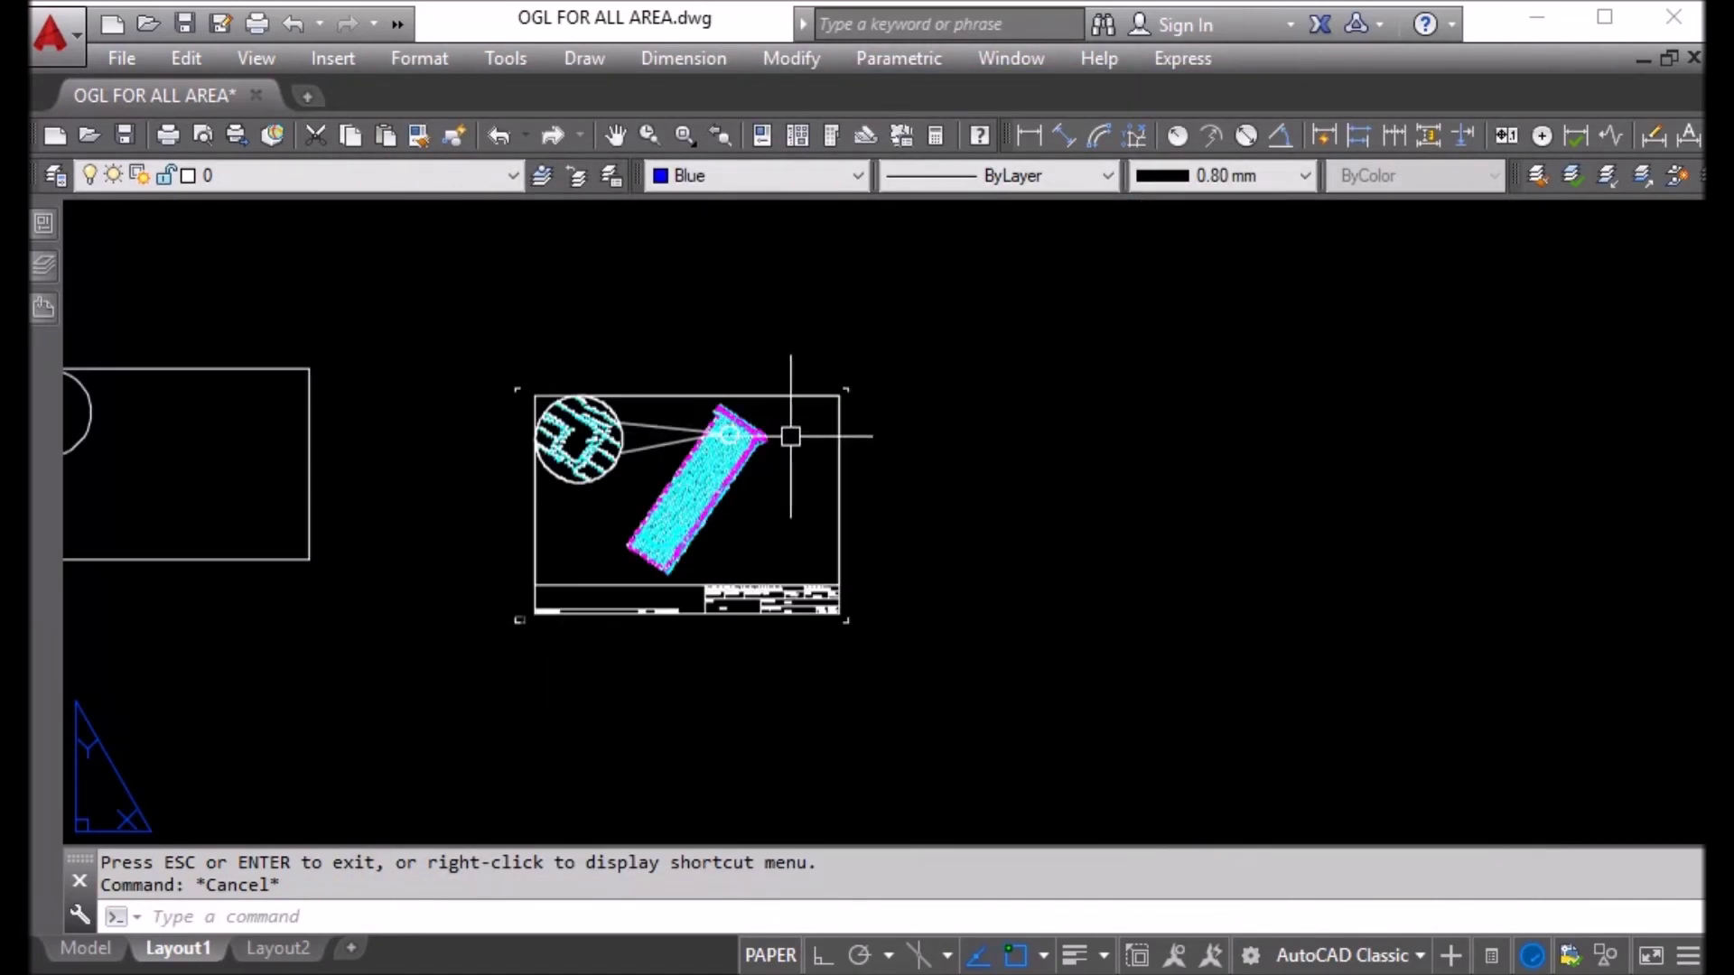
click(839, 475)
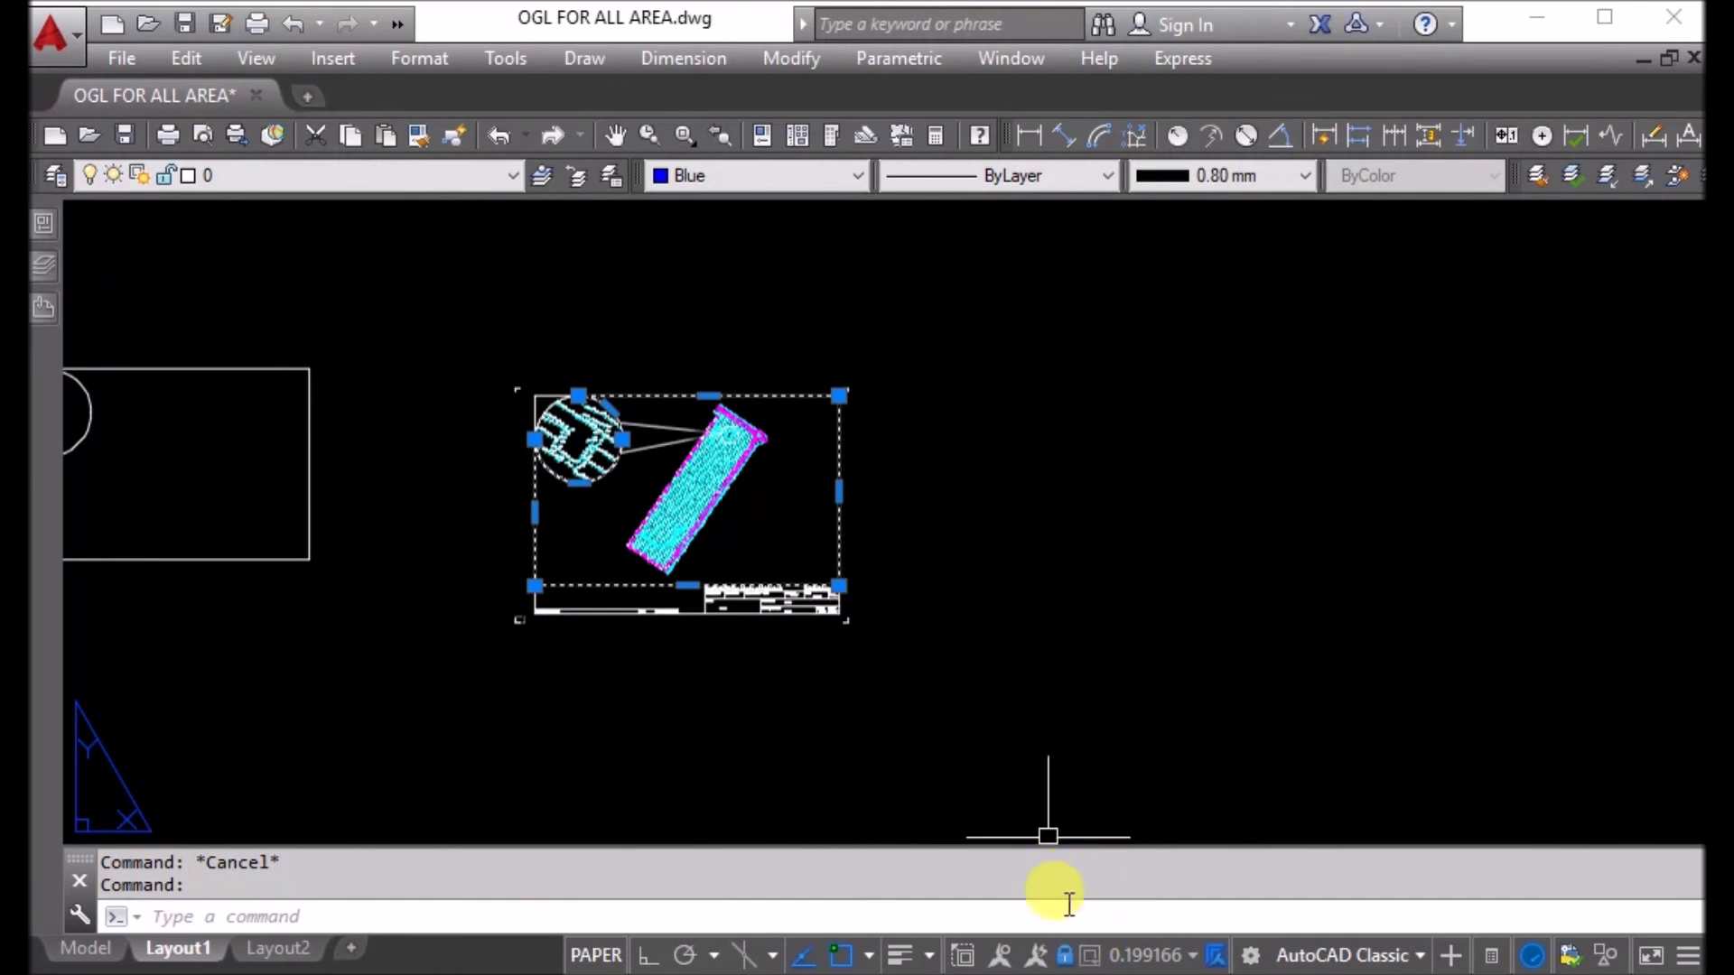
click(1064, 956)
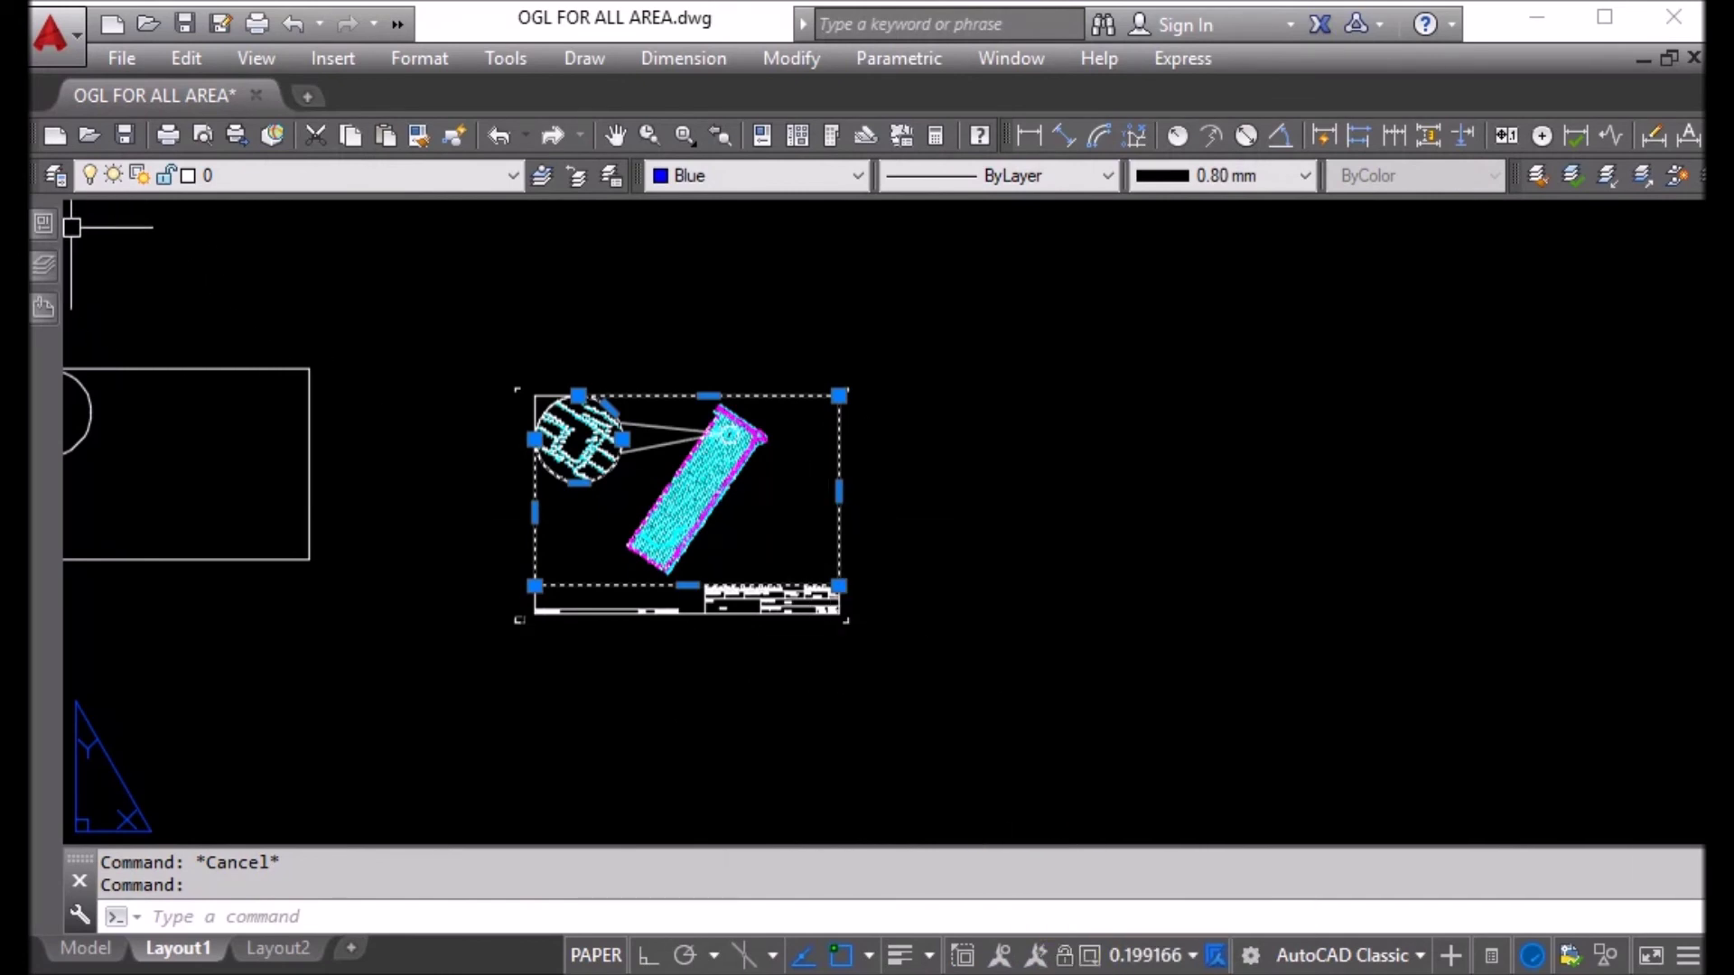
mouse_move(42, 217)
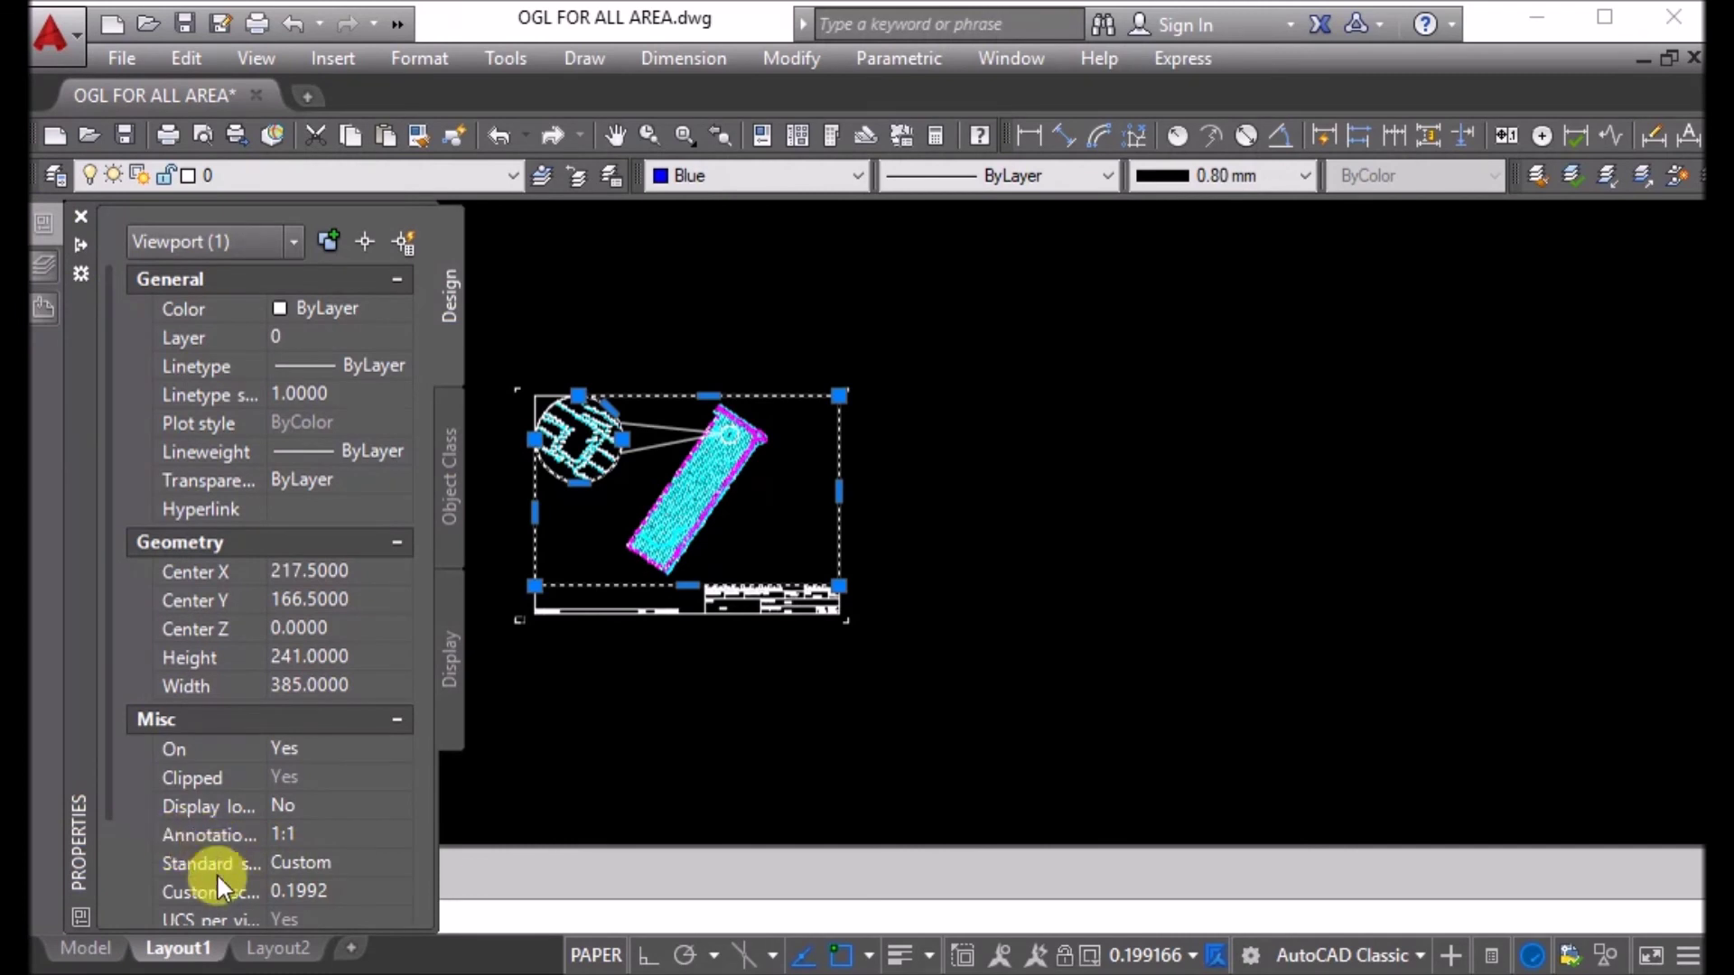
scroll(231, 822, down, 3)
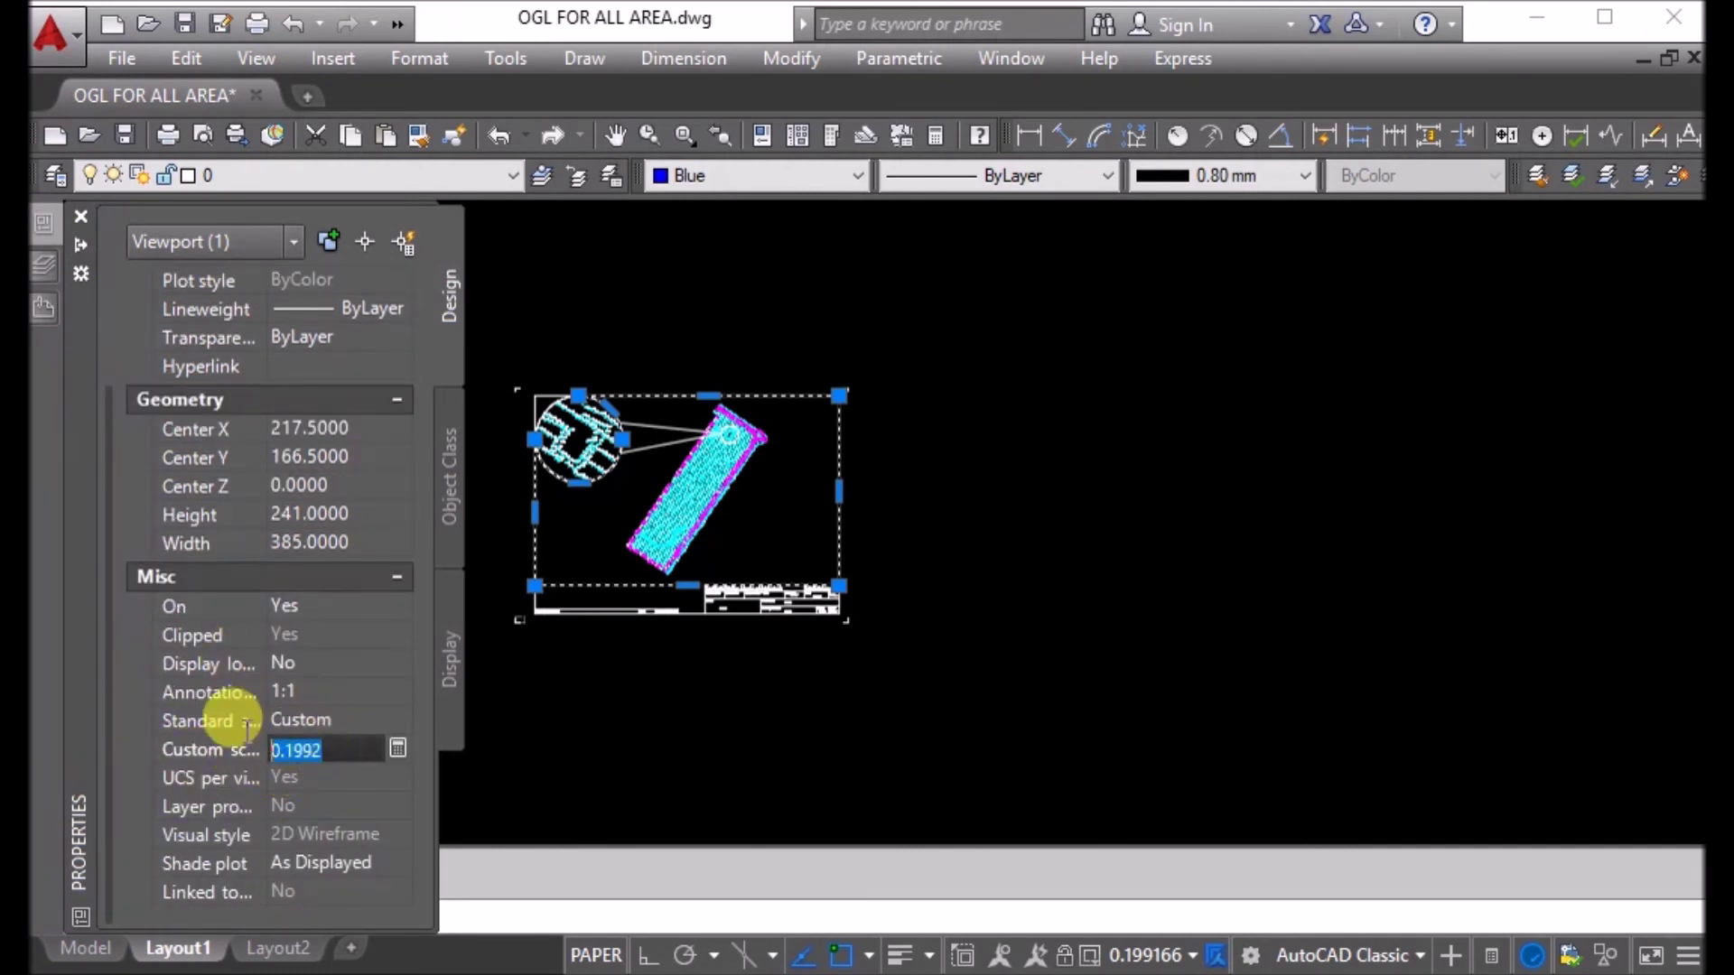
text(0.1)
key(Return)
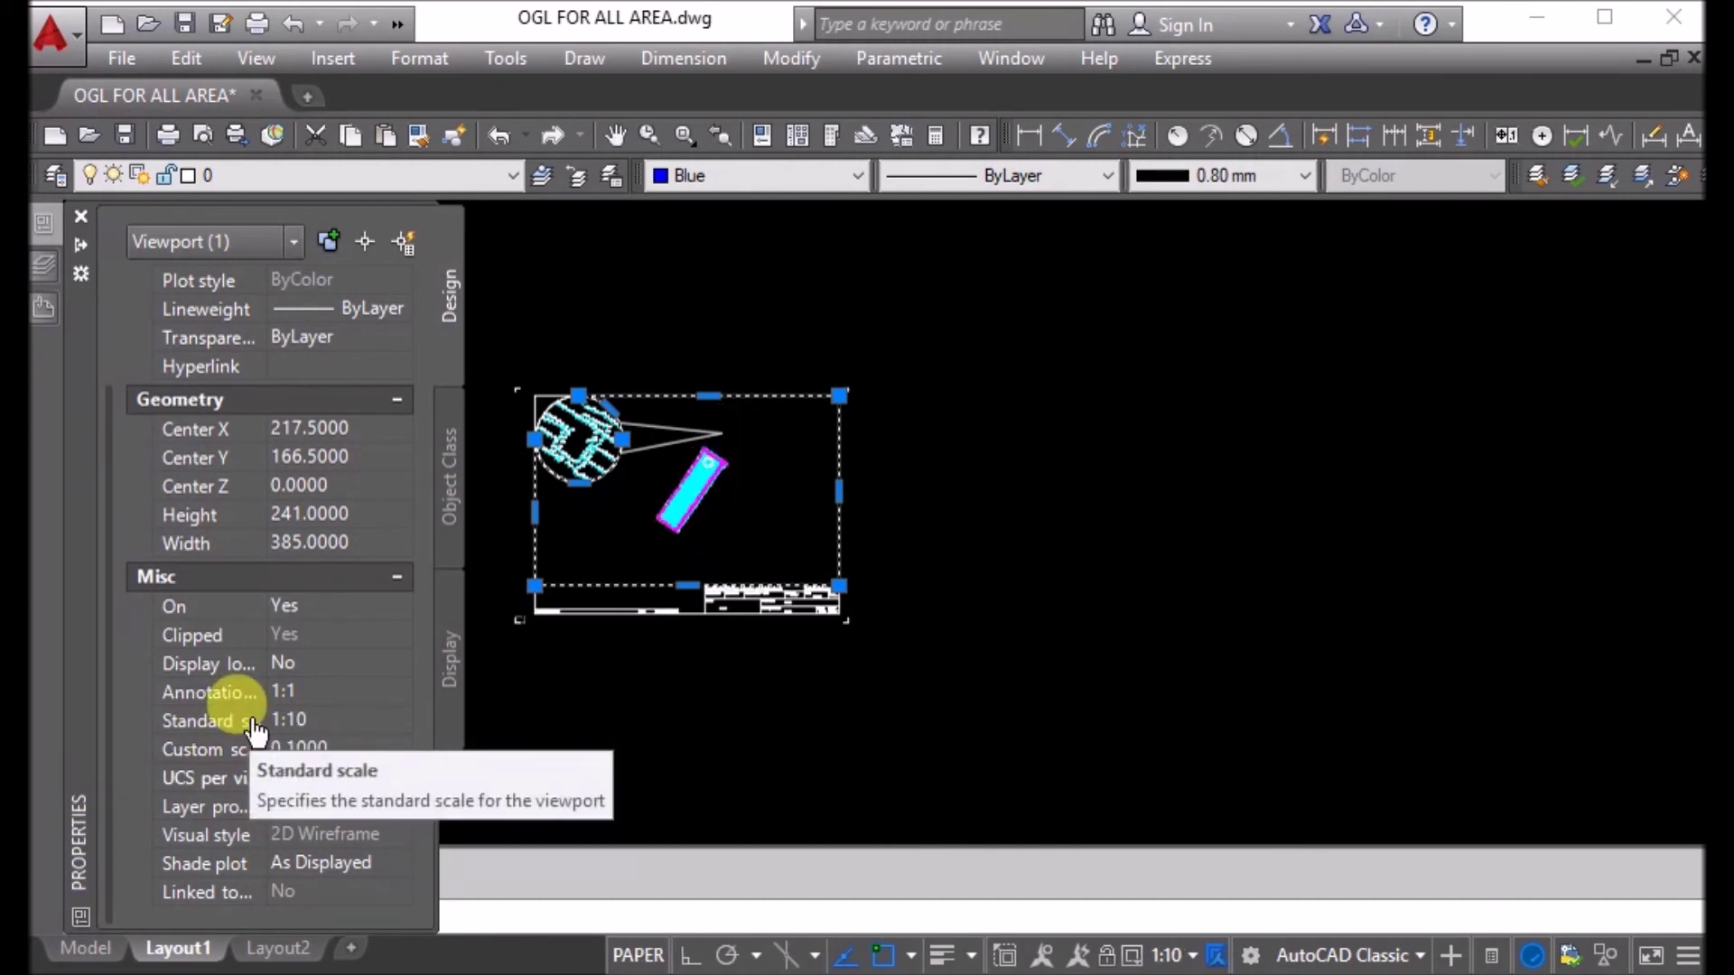
key(ctrl+1)
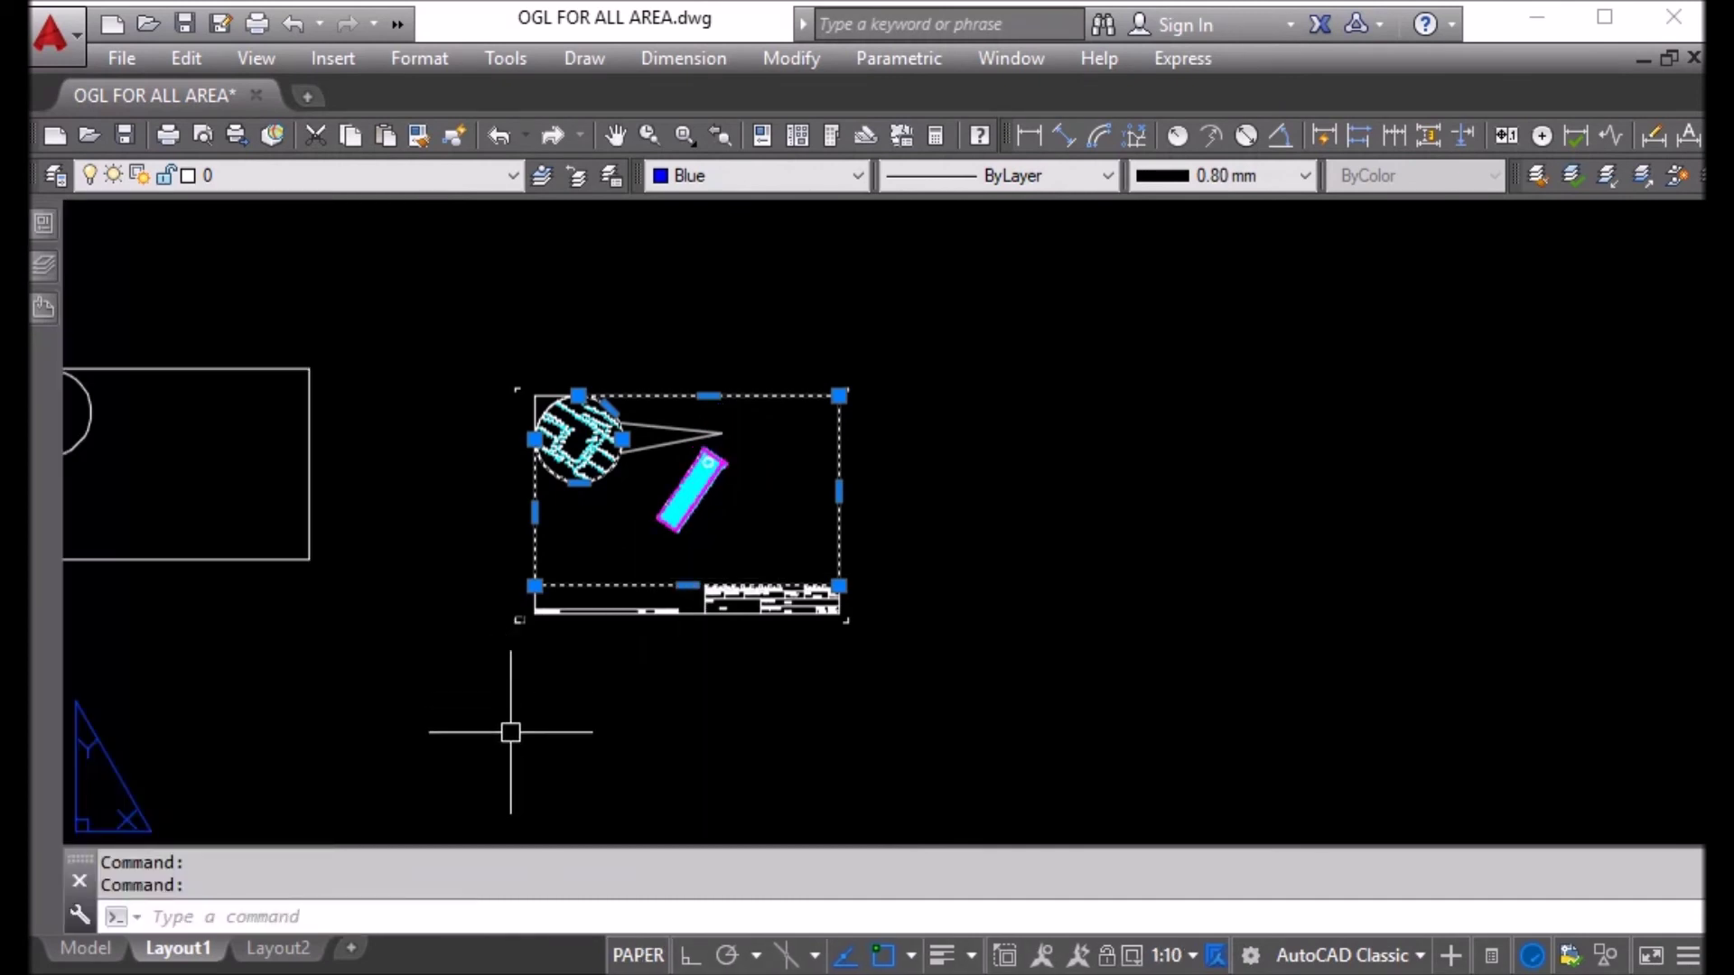
key(Escape)
Step: Unlock the circular detail viewport, set its custom scale to 1, and deselect it
click(548, 408)
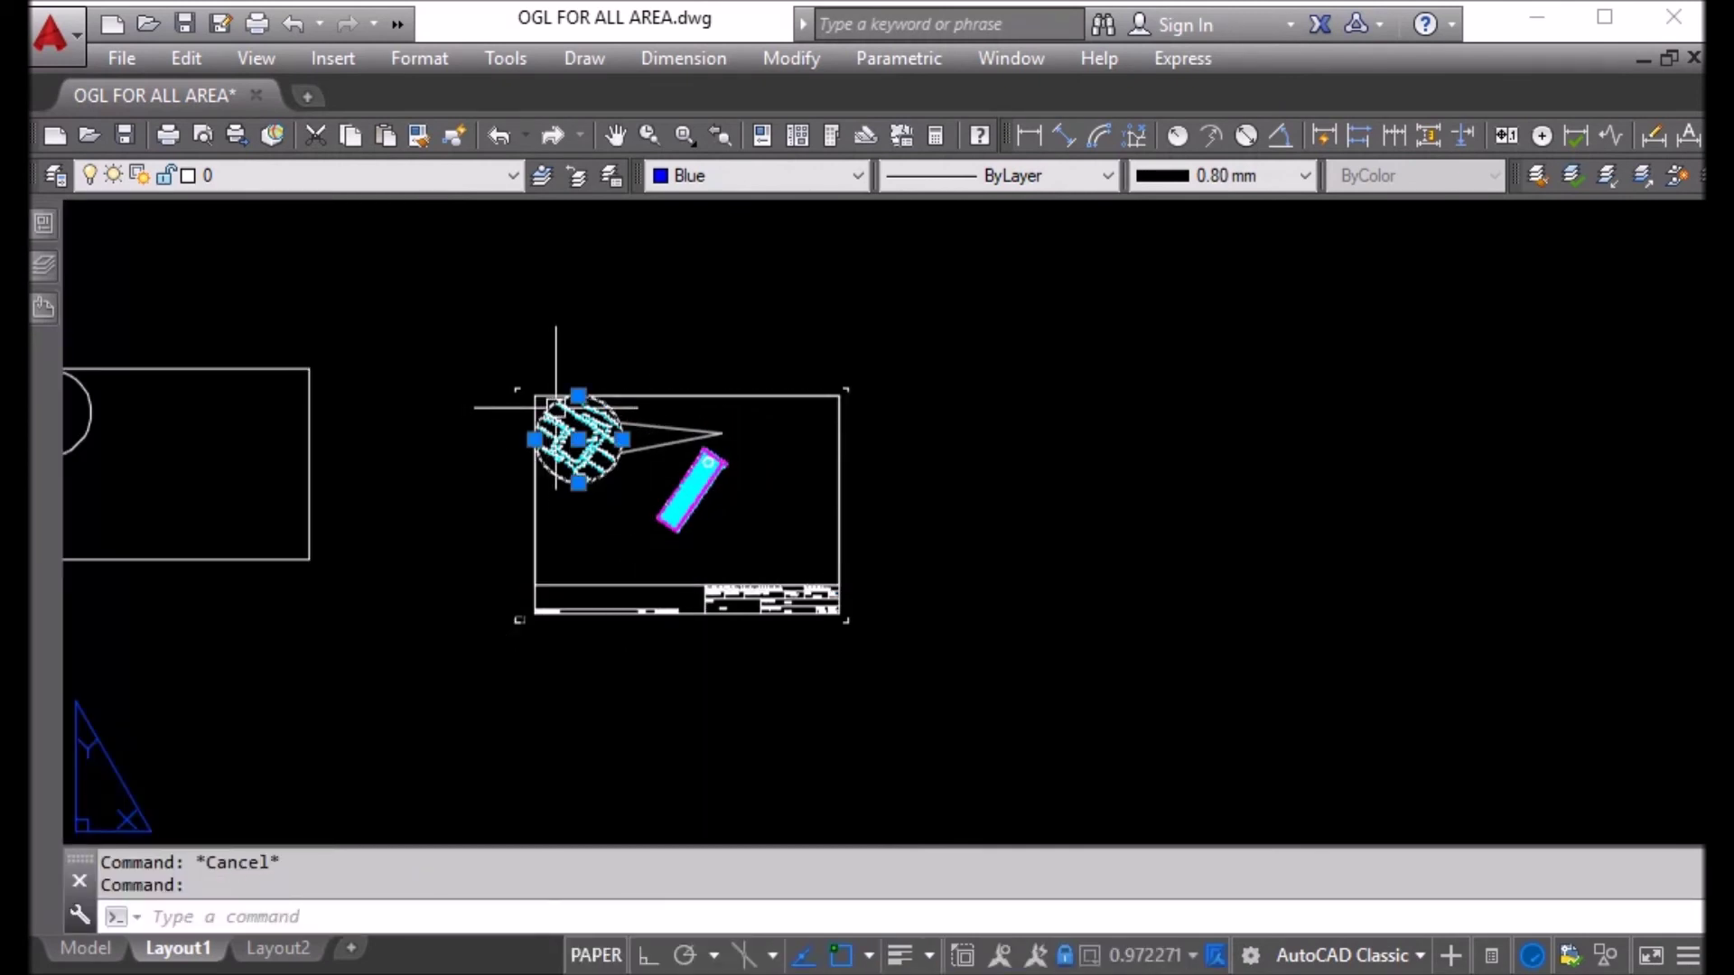
click(1065, 956)
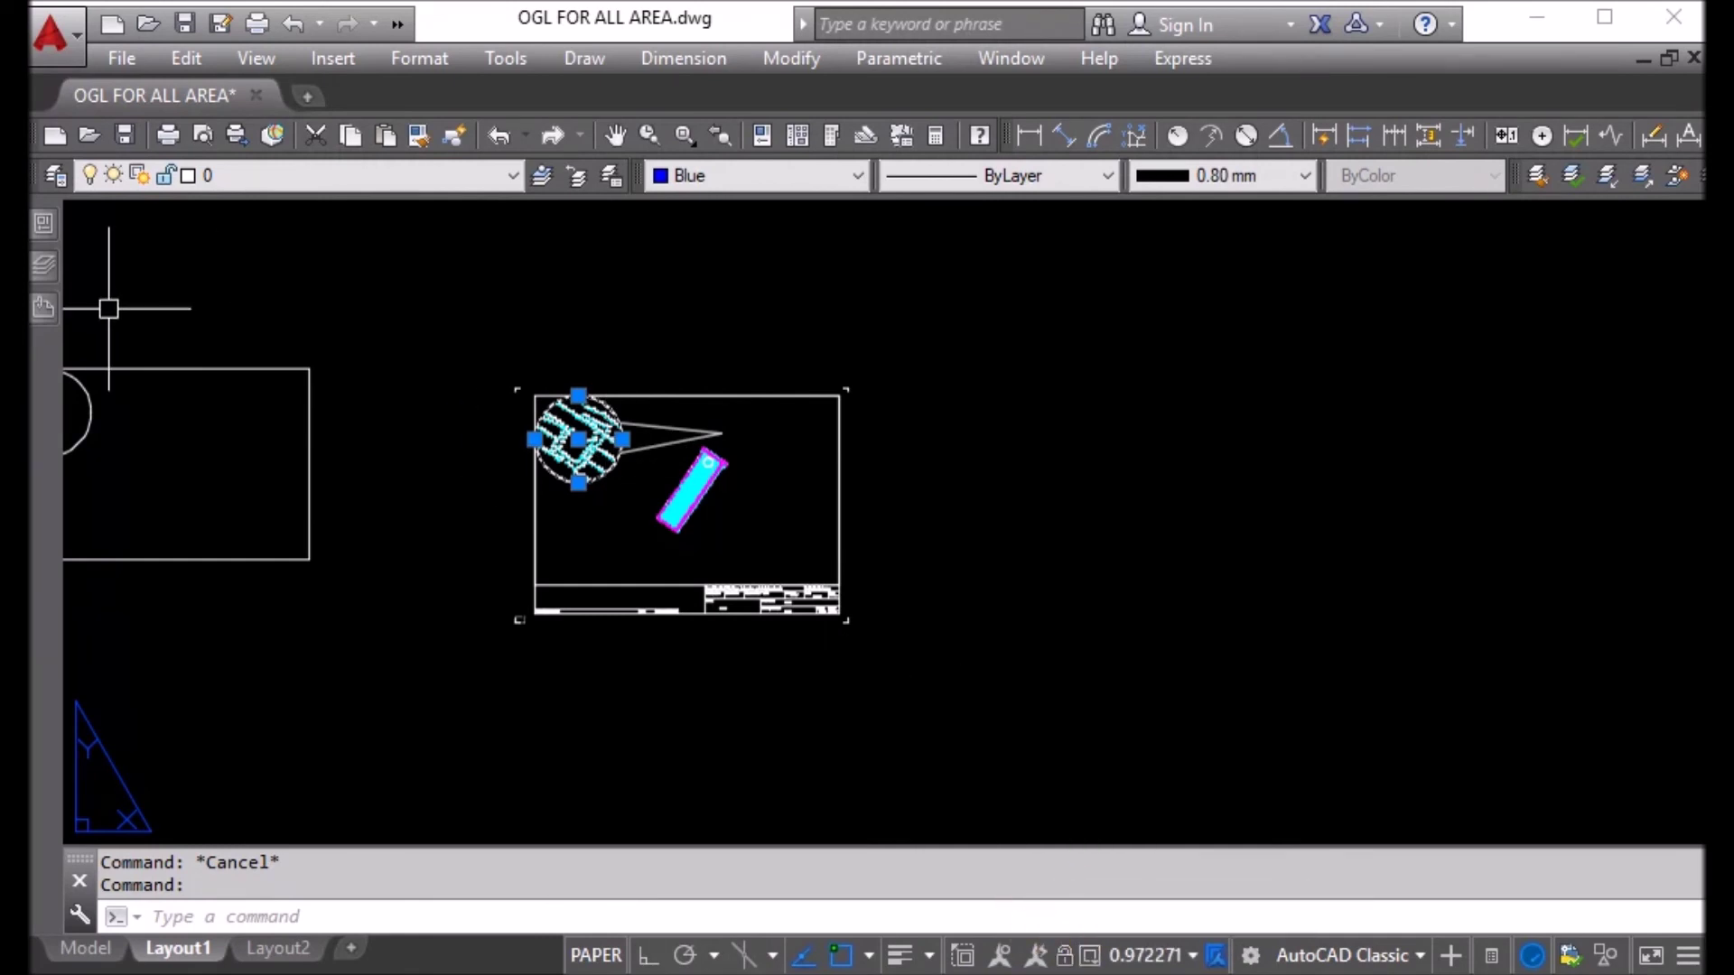
click(42, 224)
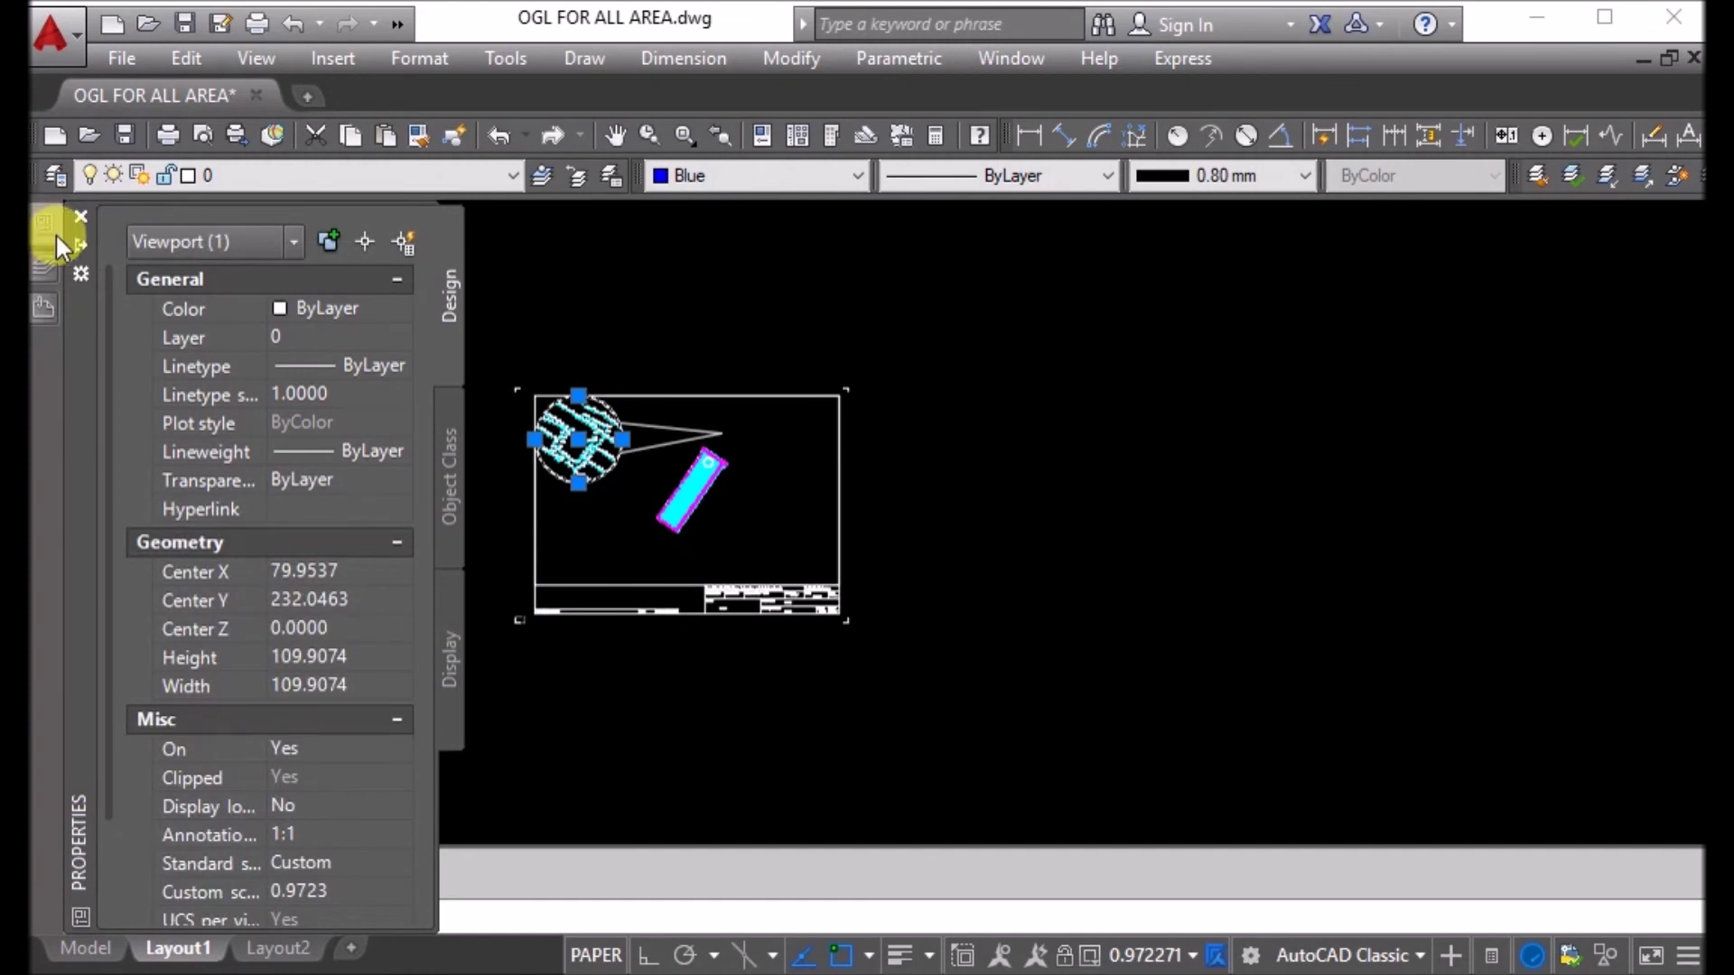
click(316, 890)
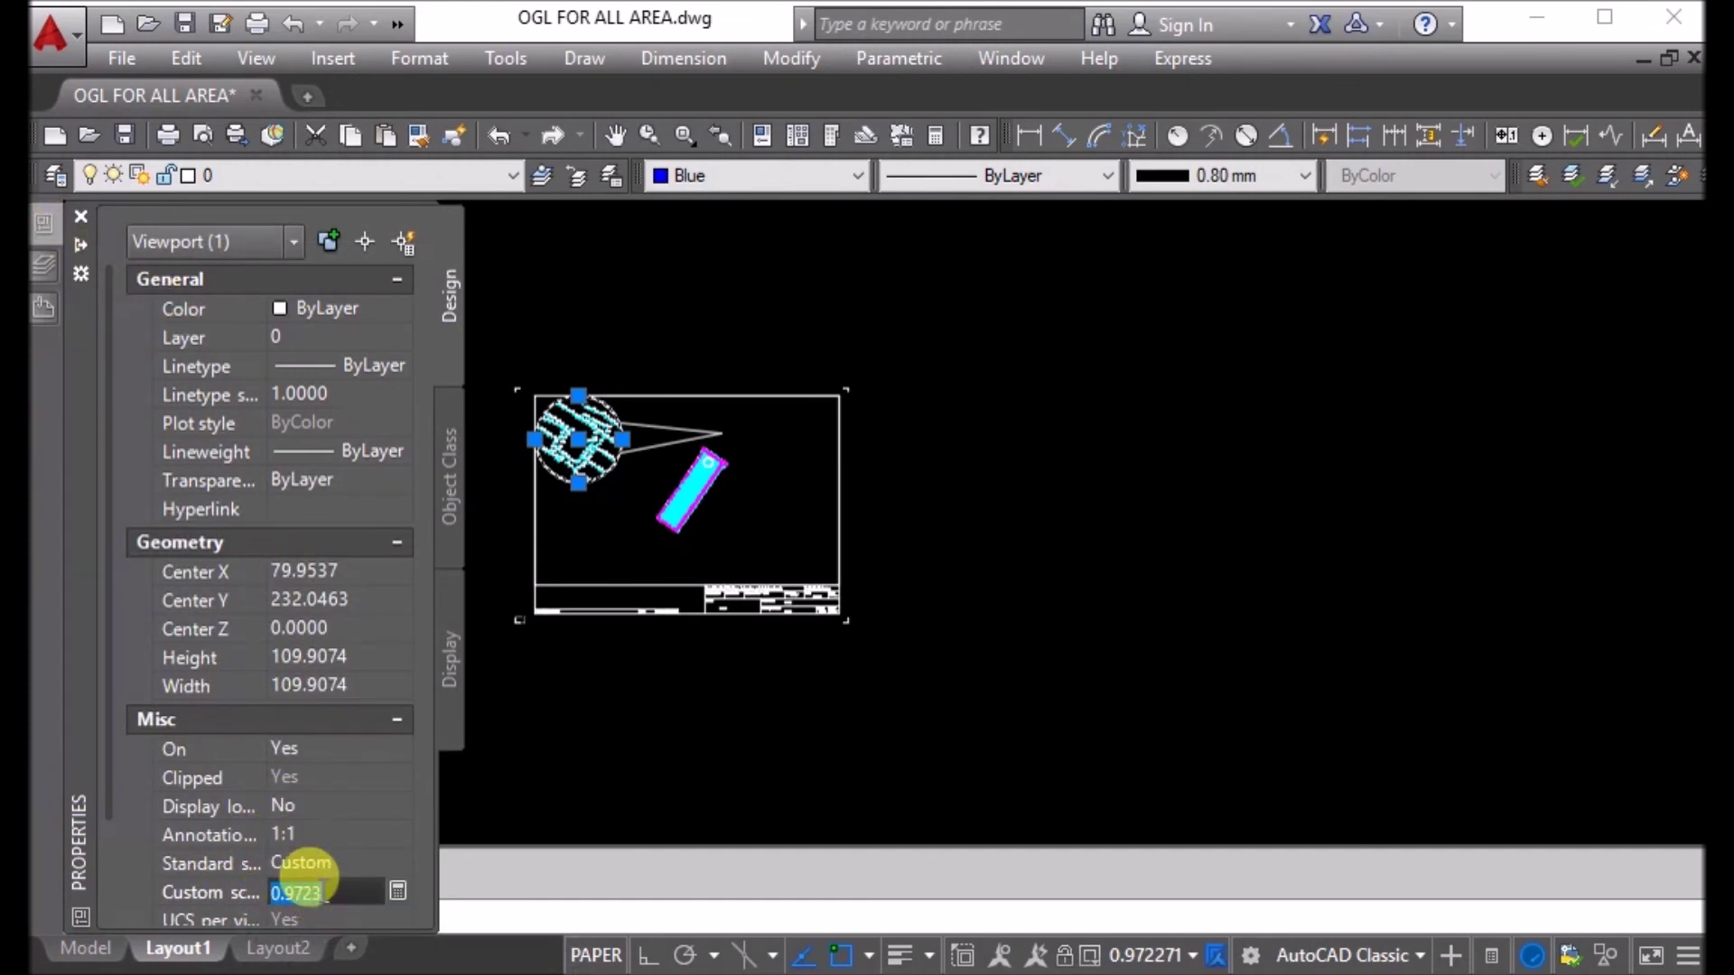
text(1)
key(Return)
scroll(343, 894, down, 1)
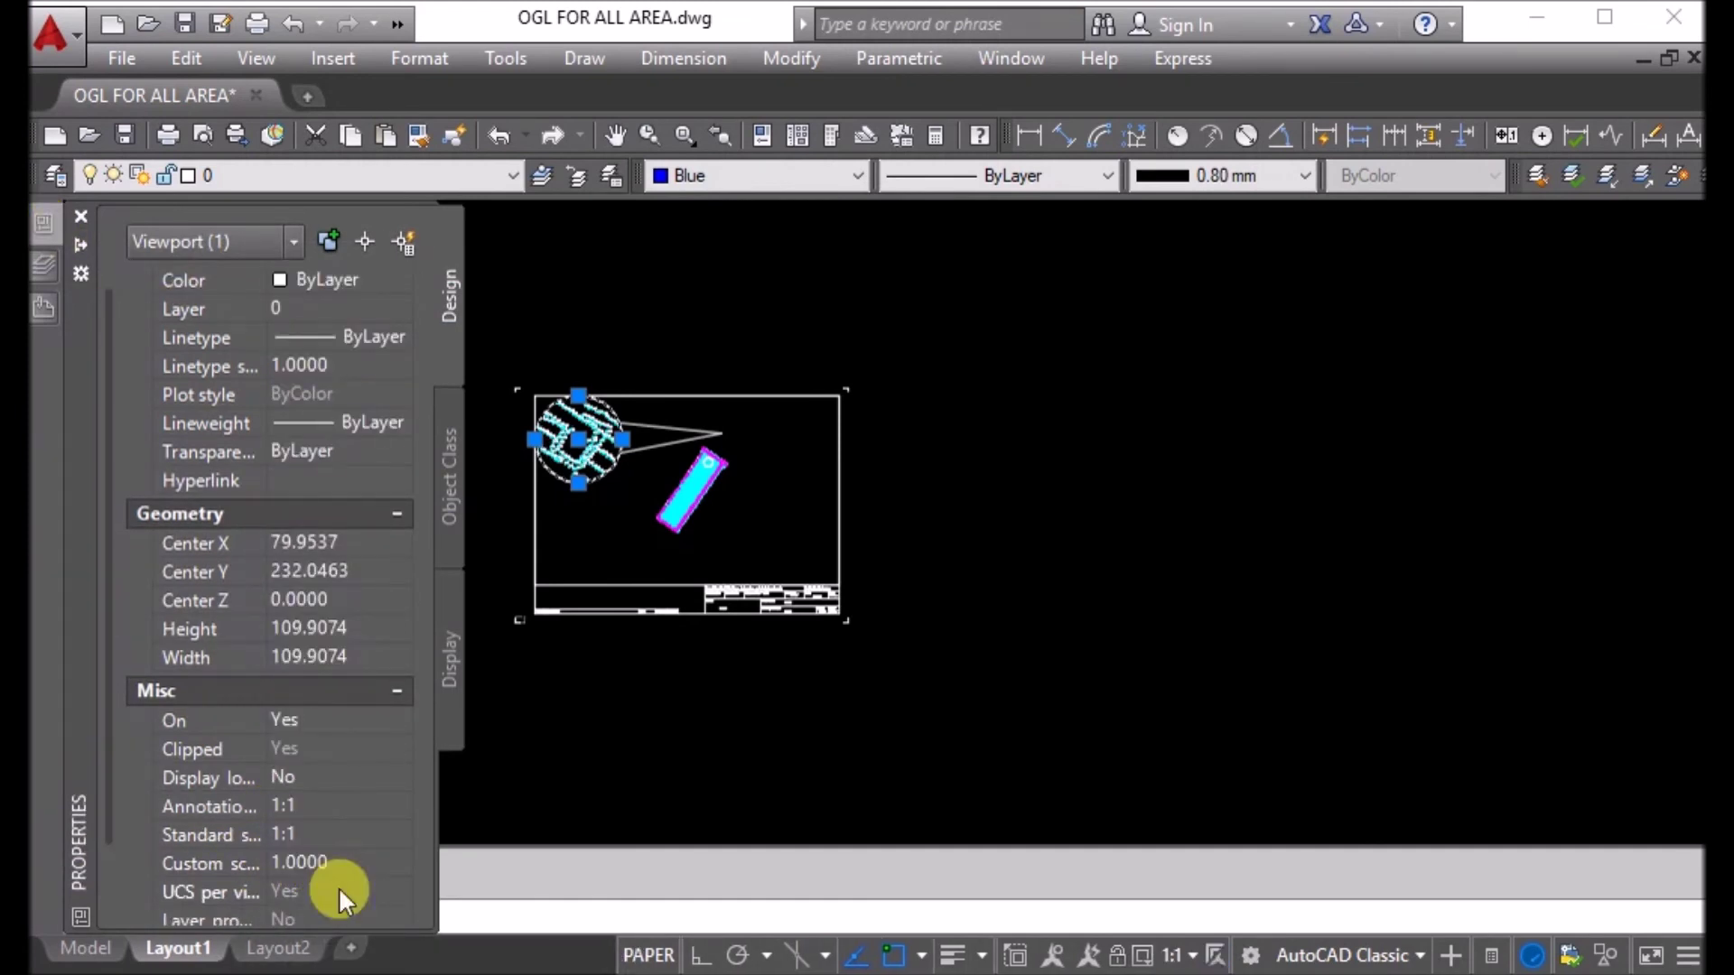
key(Escape)
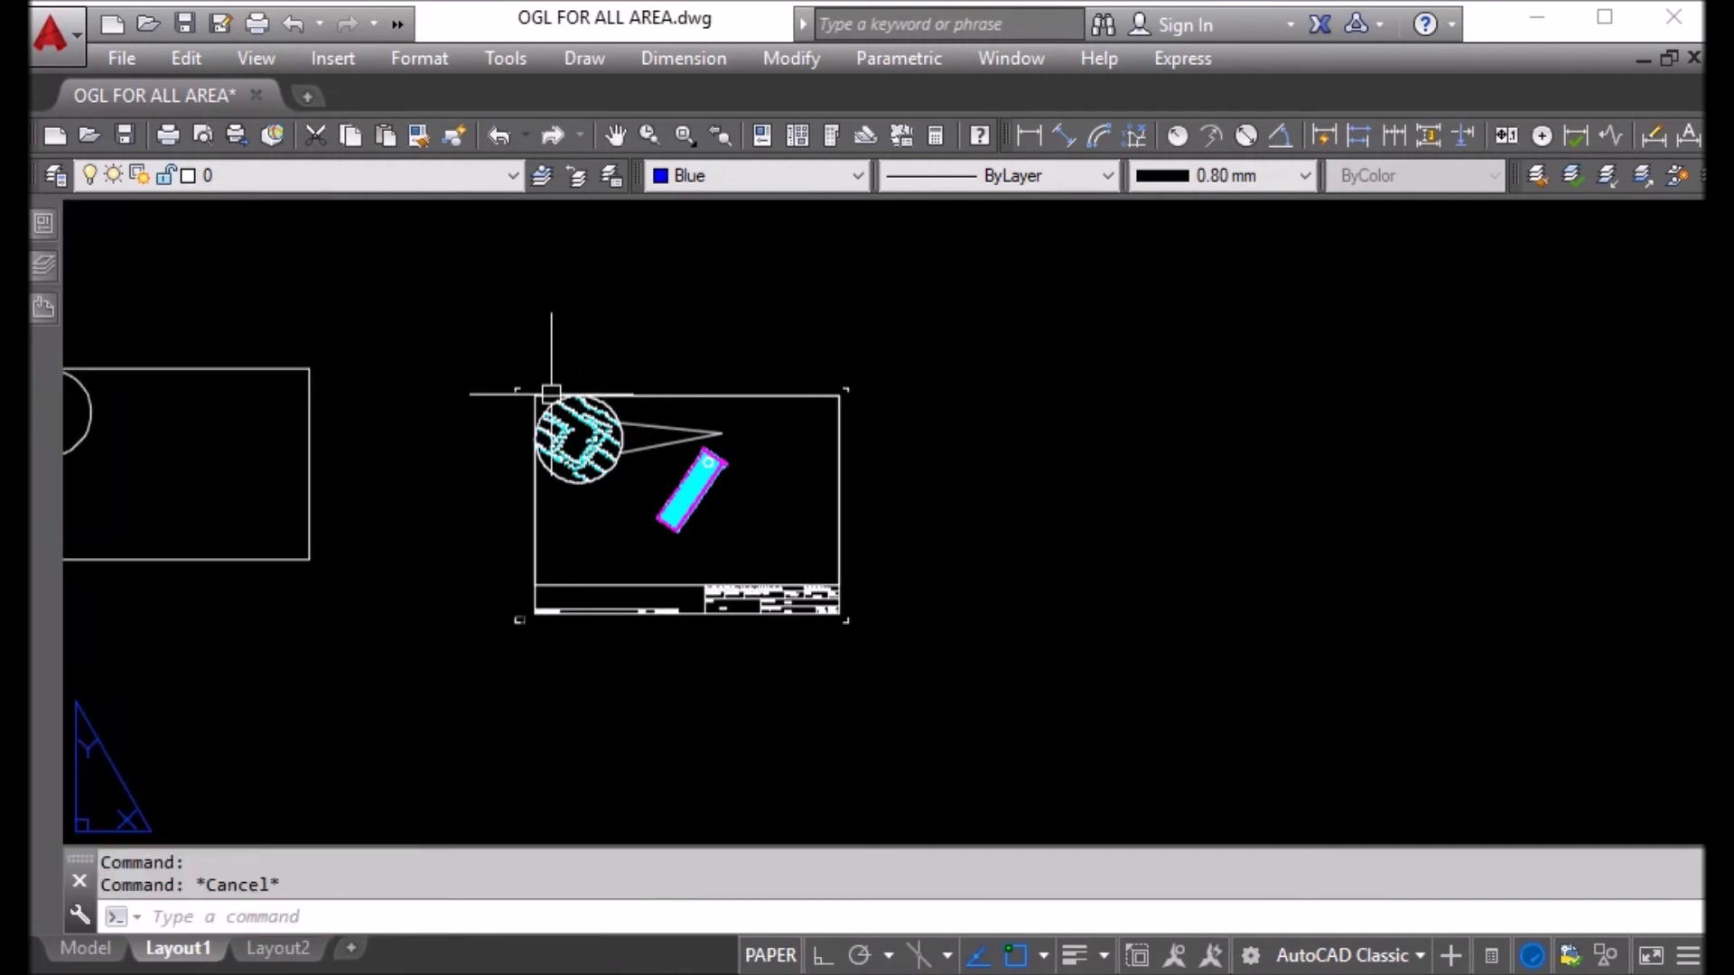
Step: Stretch the shared tip of the two leader lines to the left edge of the small circle marked on the plan
scroll(551, 394, up, 4)
key(Escape)
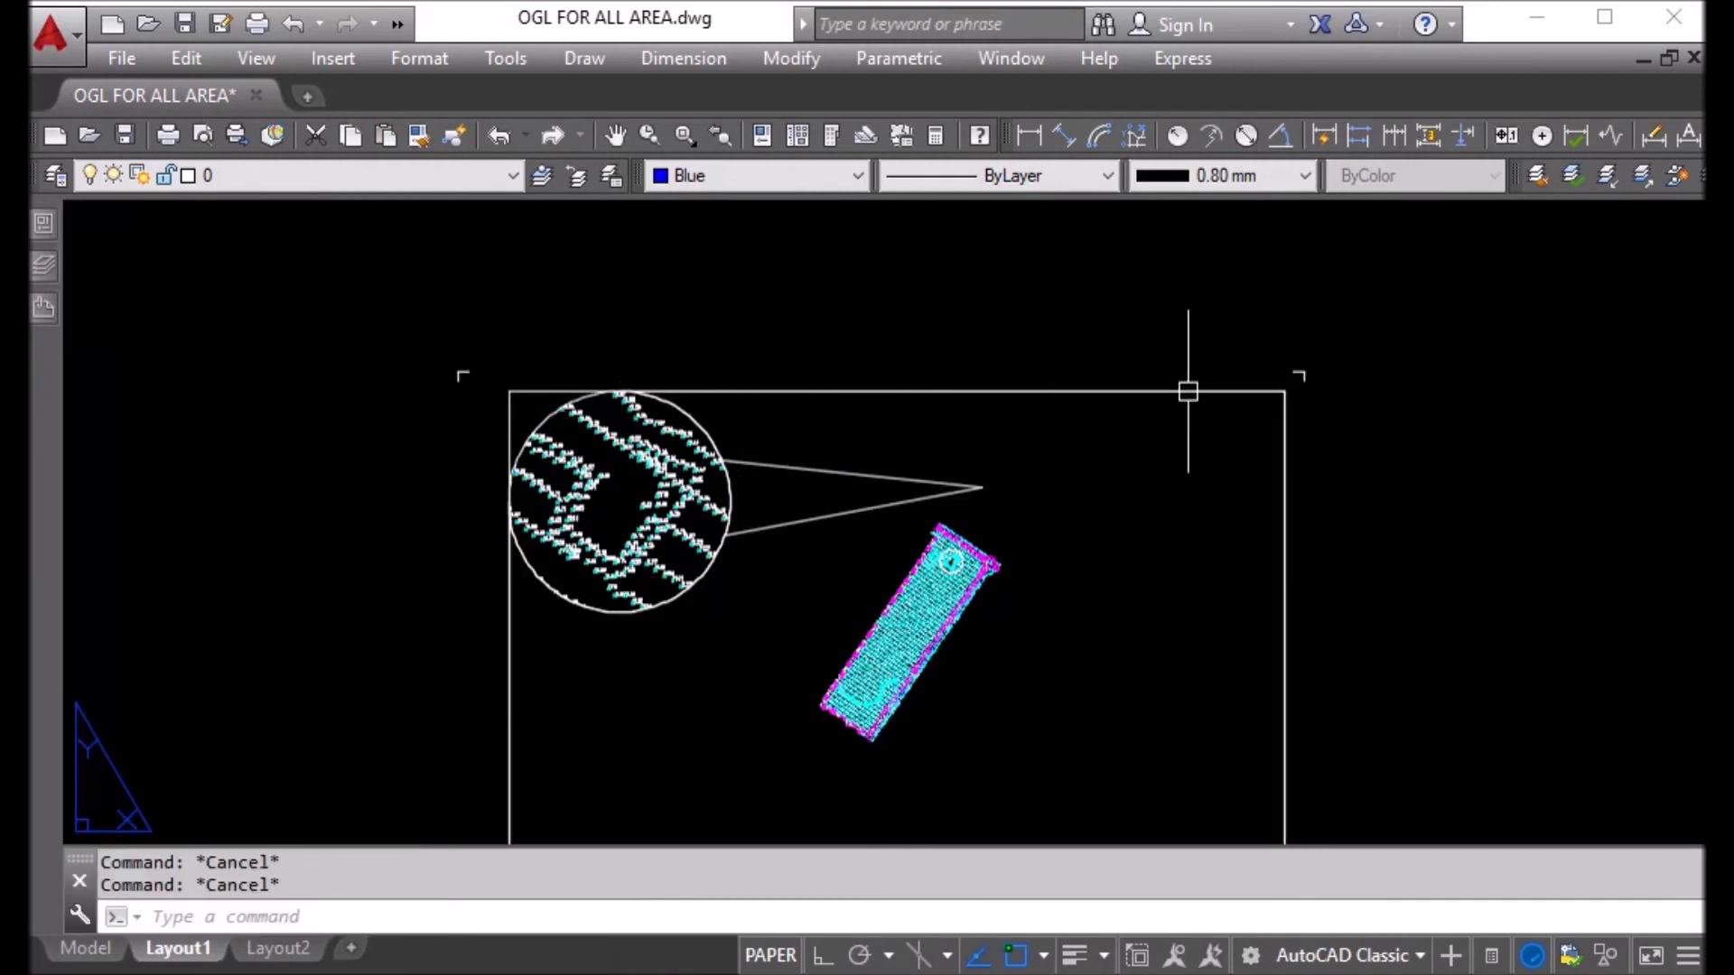
click(952, 486)
click(997, 474)
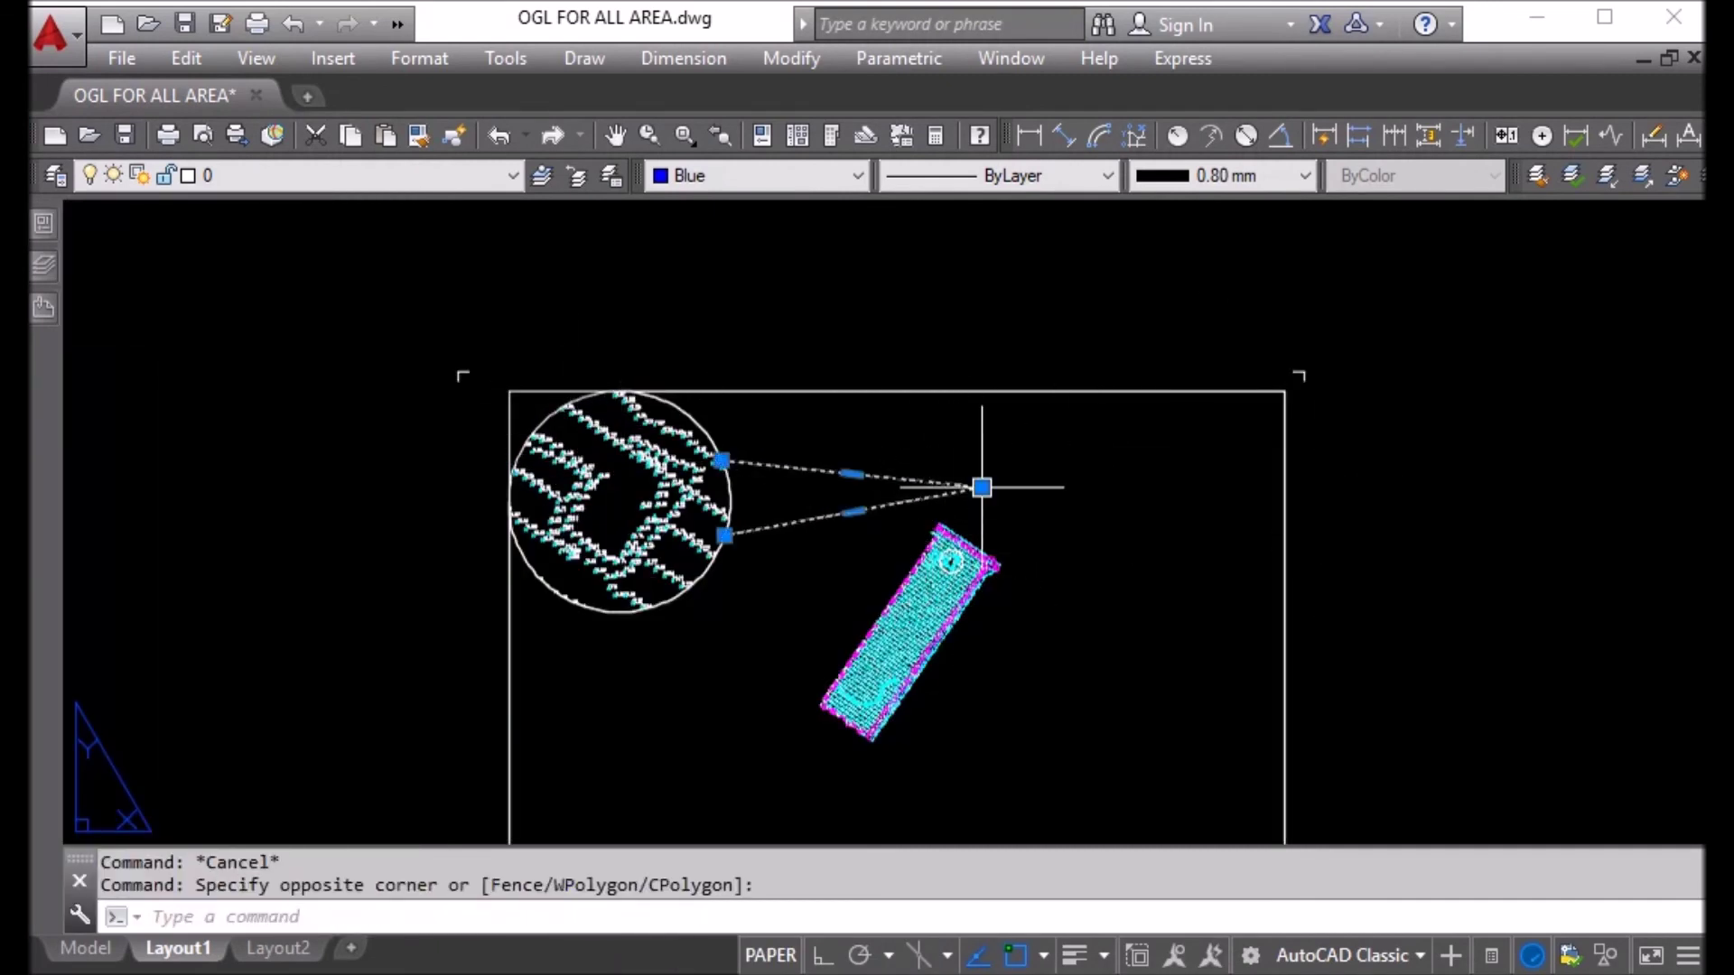
click(979, 484)
scroll(948, 554, up, 5)
scroll(913, 569, up, 4)
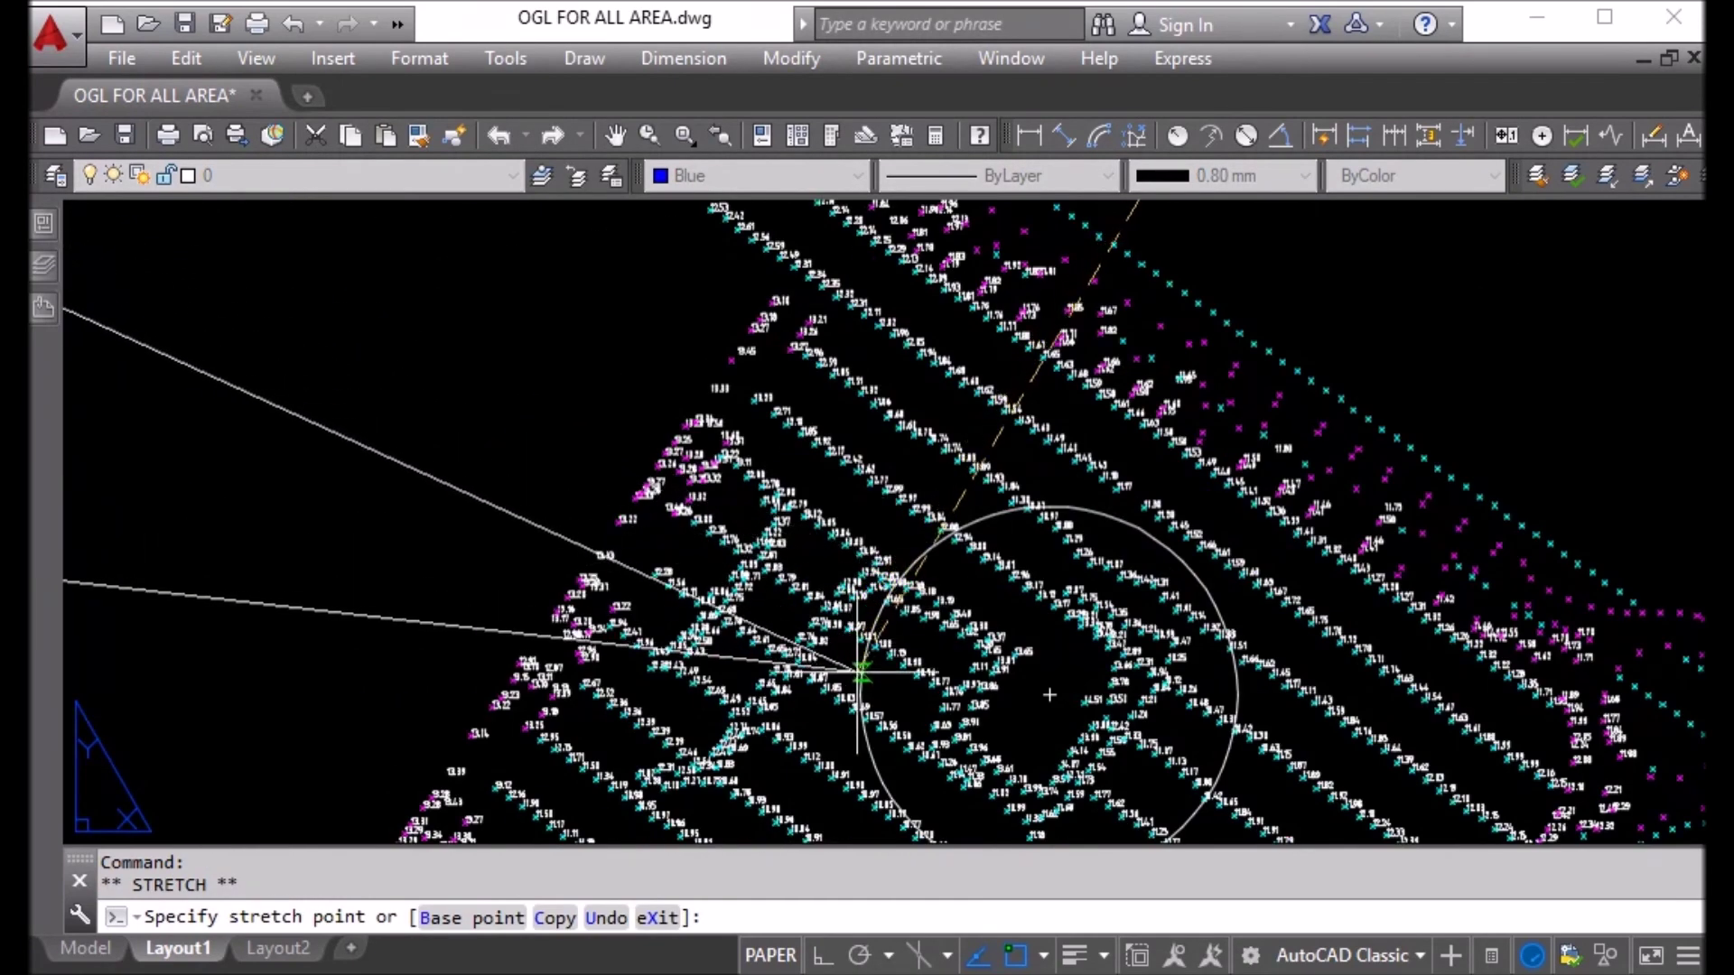
key(Escape)
scroll(948, 578, down, 2)
scroll(952, 476, down, 8)
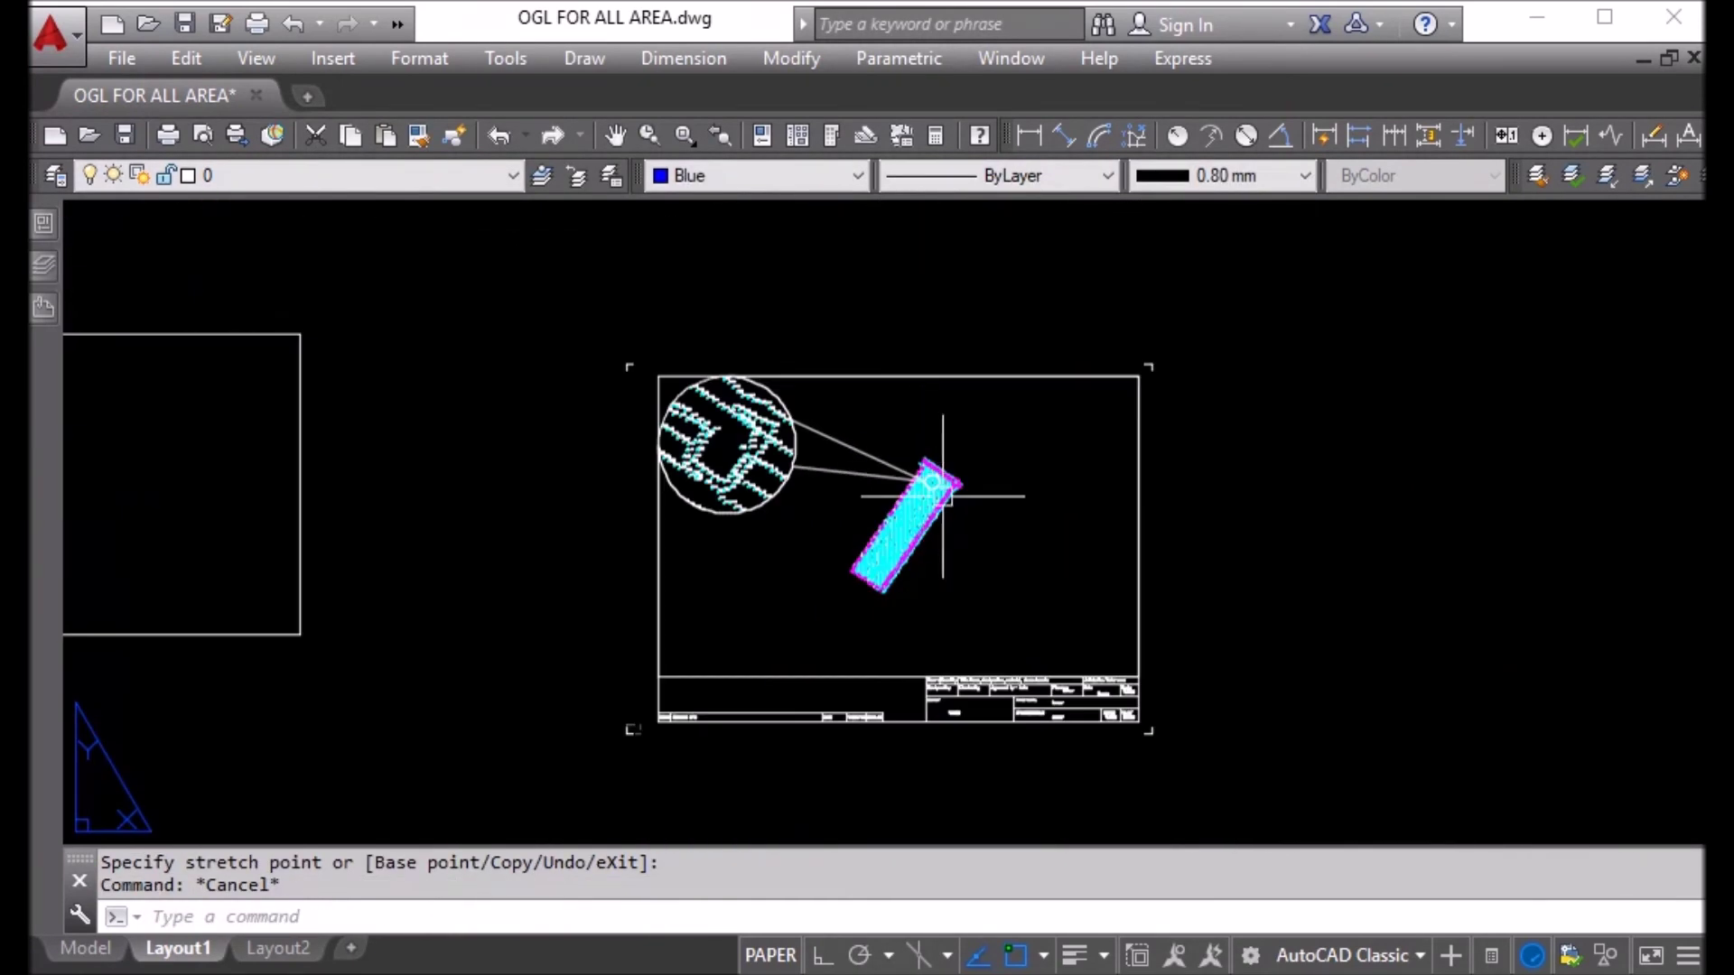
key(Escape)
Step: Erase the leftover rectangle and circle outlines beside the title block sheet
scroll(870, 524, up, 4)
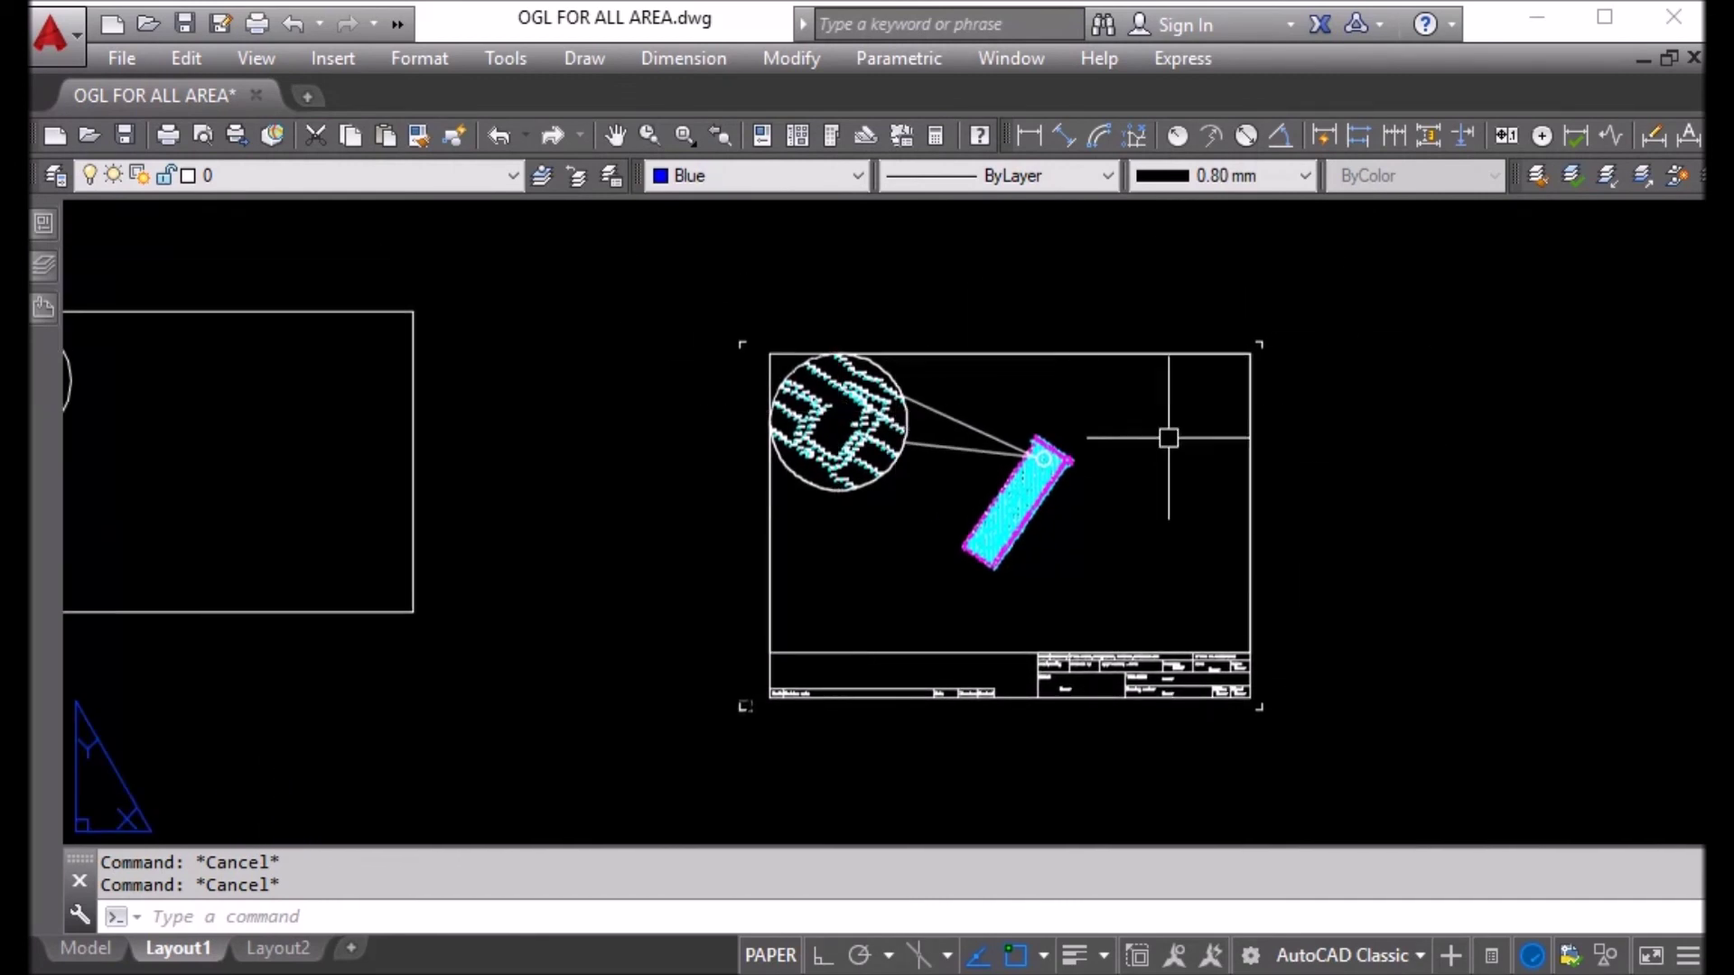
scroll(1160, 495, down, 2)
click(758, 310)
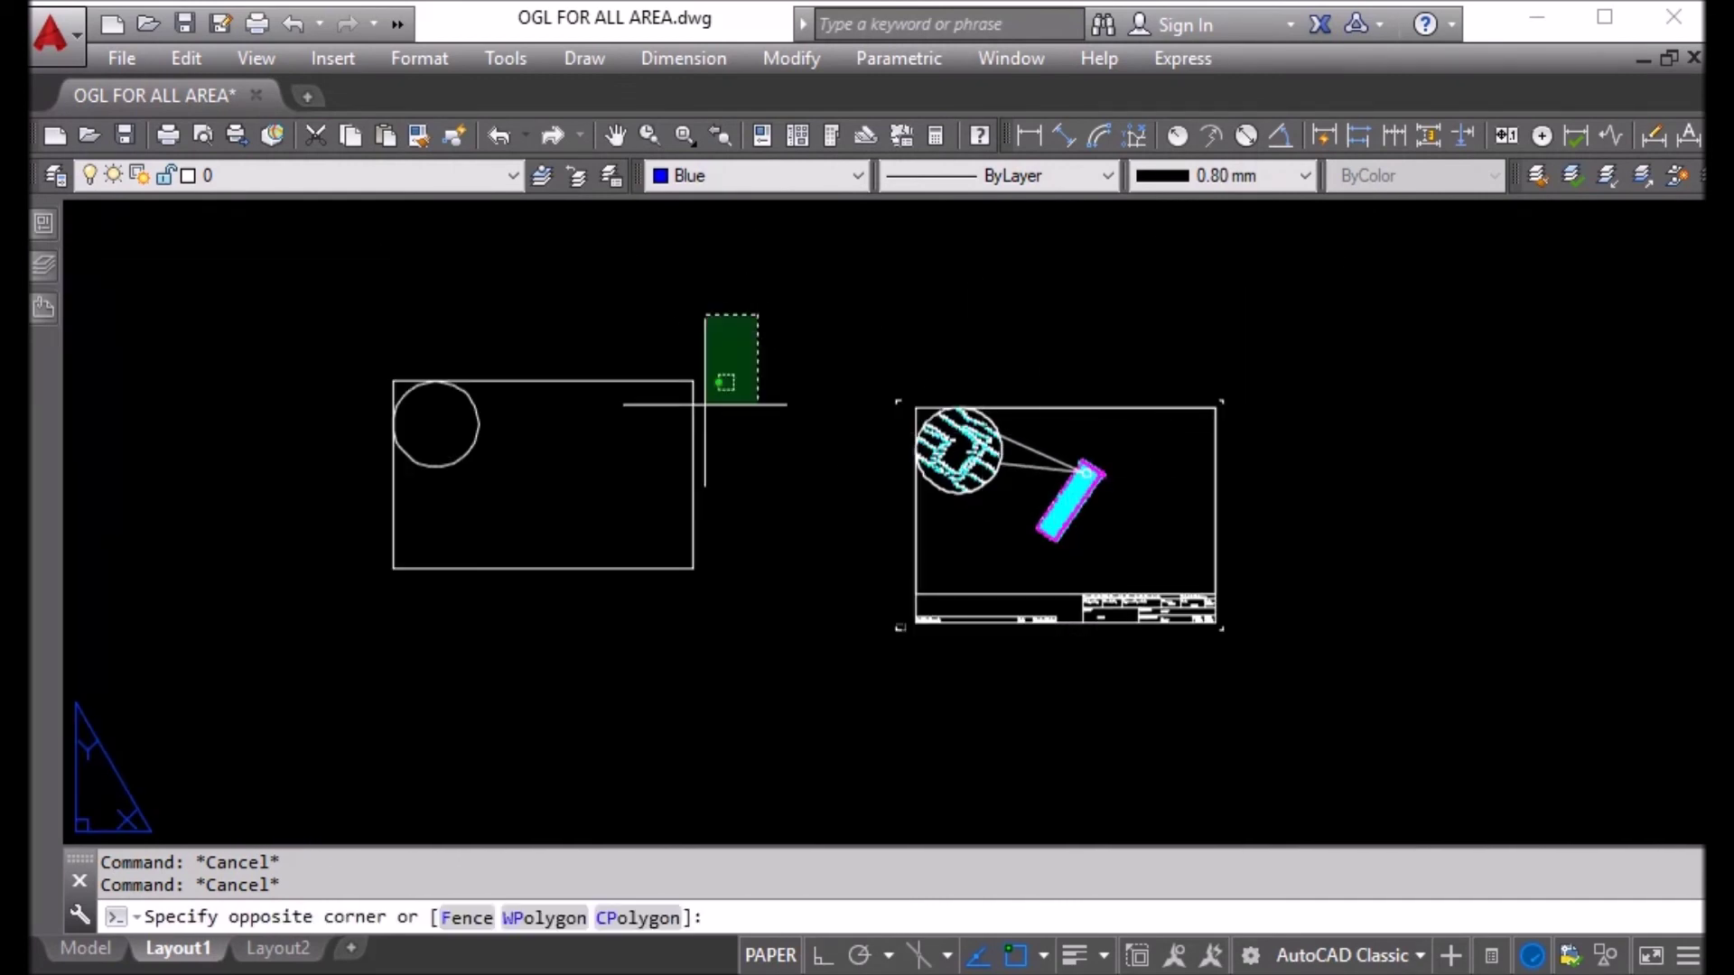
click(254, 635)
text(e)
key(Return)
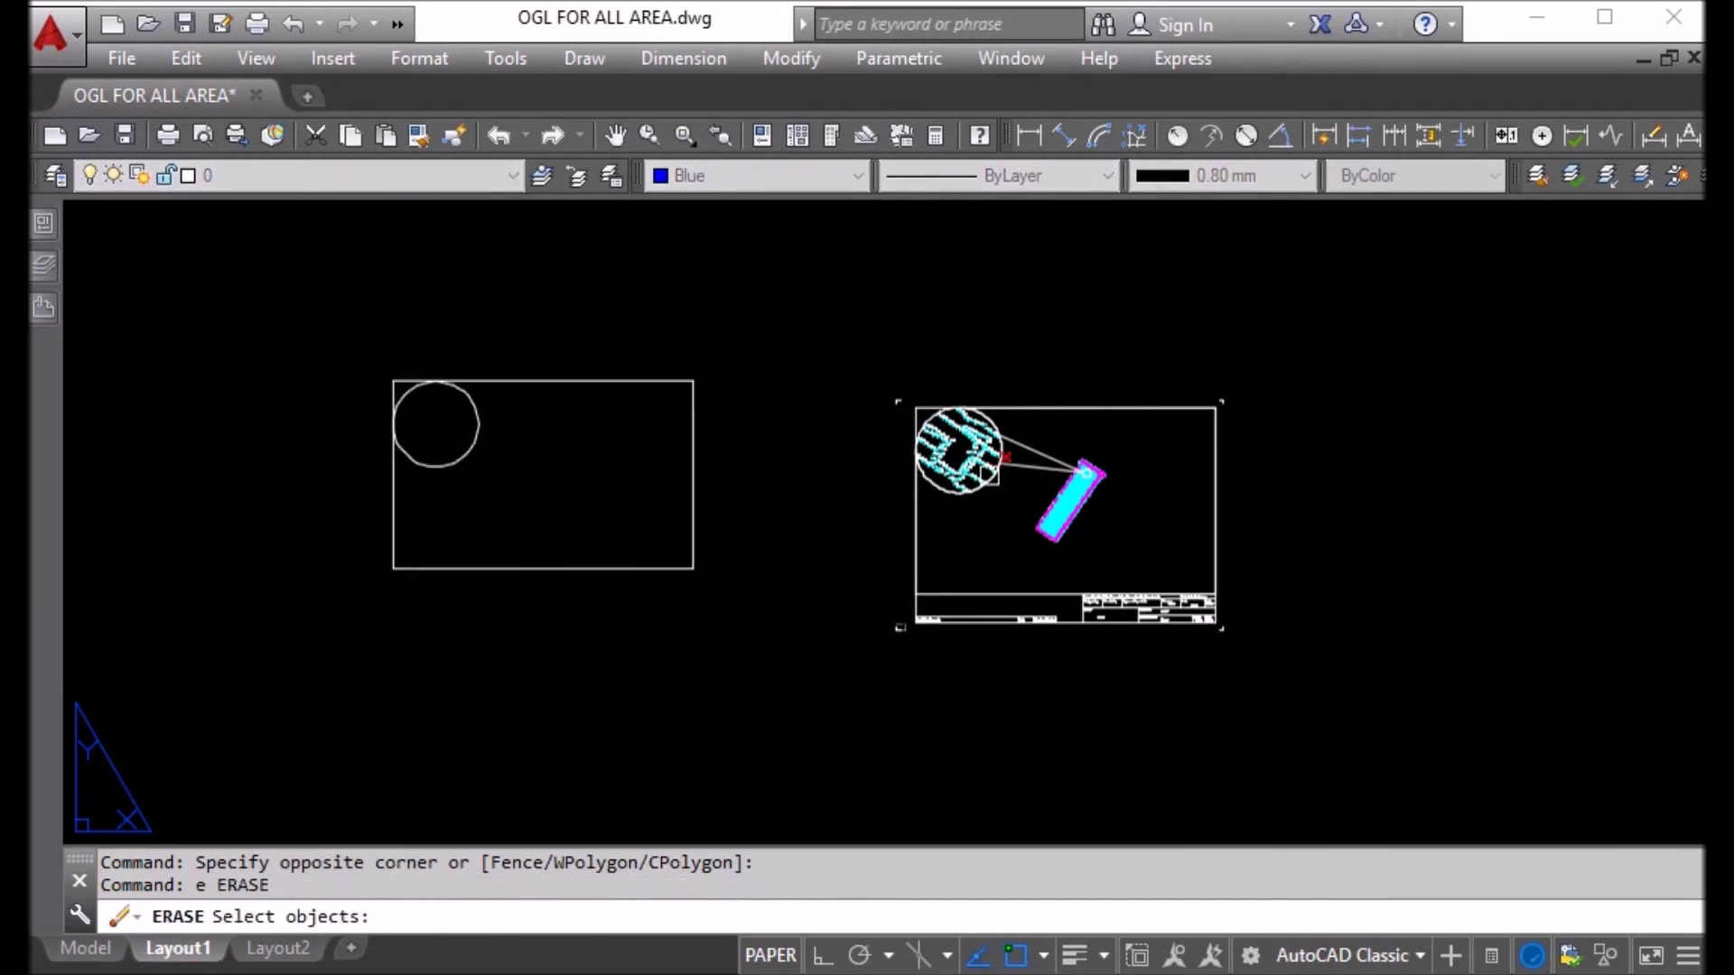
click(746, 333)
click(90, 798)
key(Return)
scroll(1111, 461, up, 2)
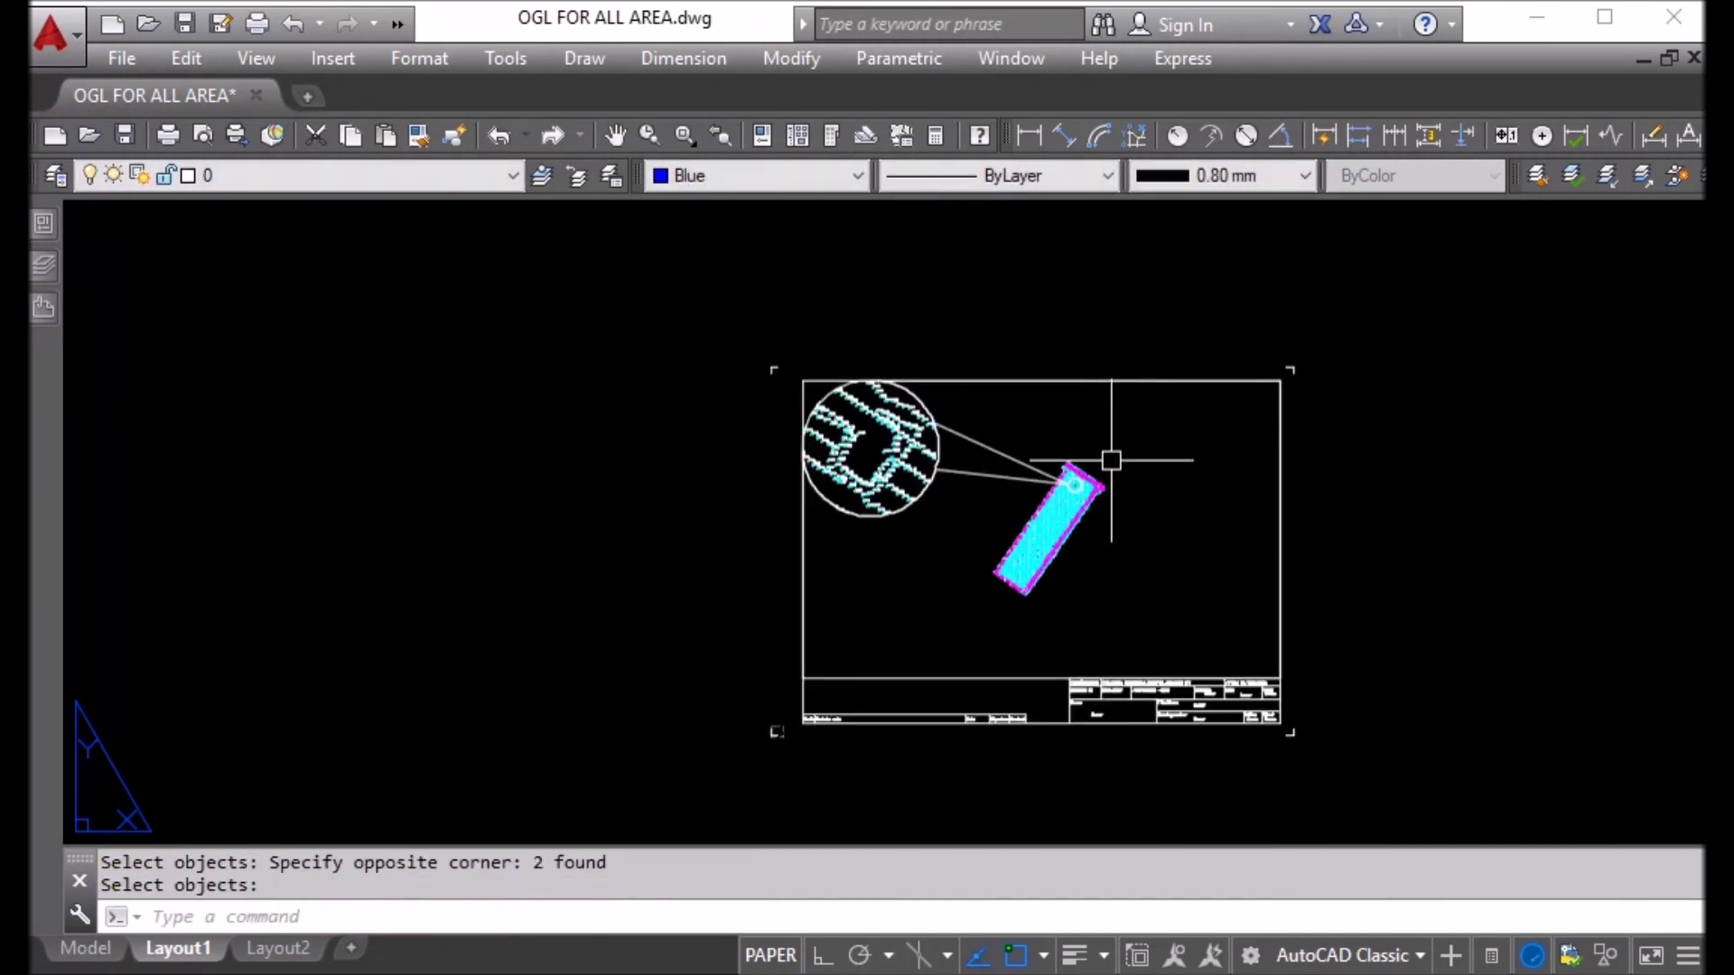
Step: Examine the circular detail, leader and plan up close, and fit the whole sheet in the view
mouse_move(1146, 599)
middle_down()
mouse_move(882, 497)
mouse_move(758, 480)
middle_up()
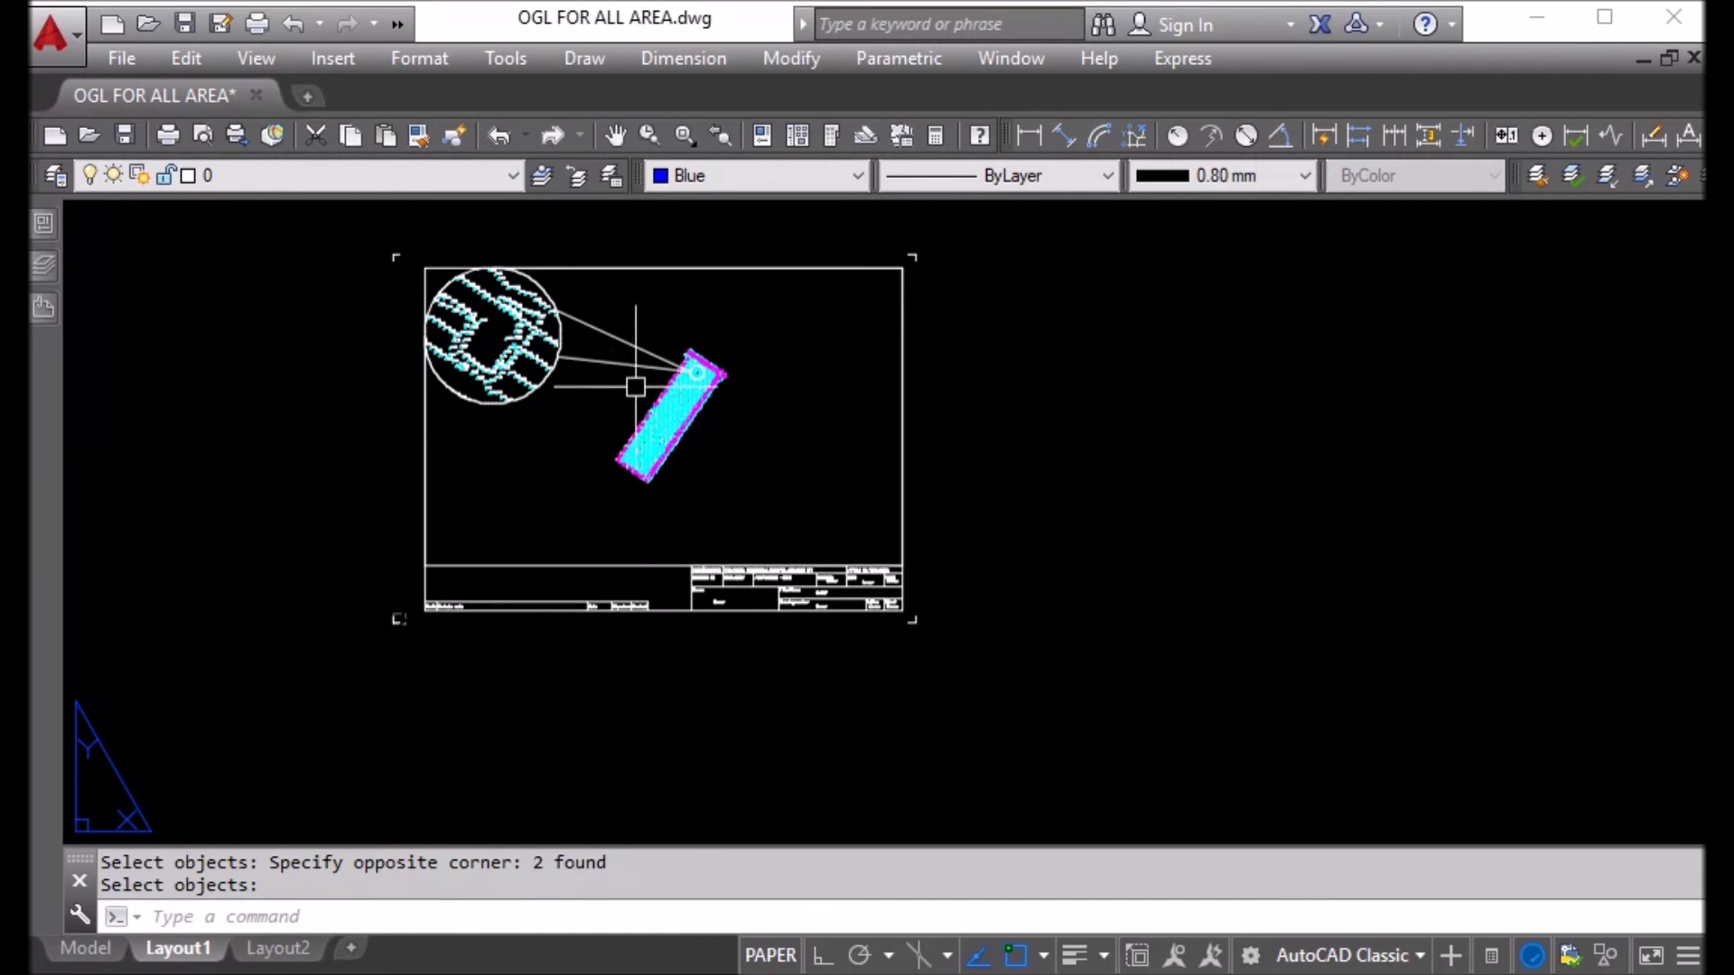
scroll(455, 334, up, 5)
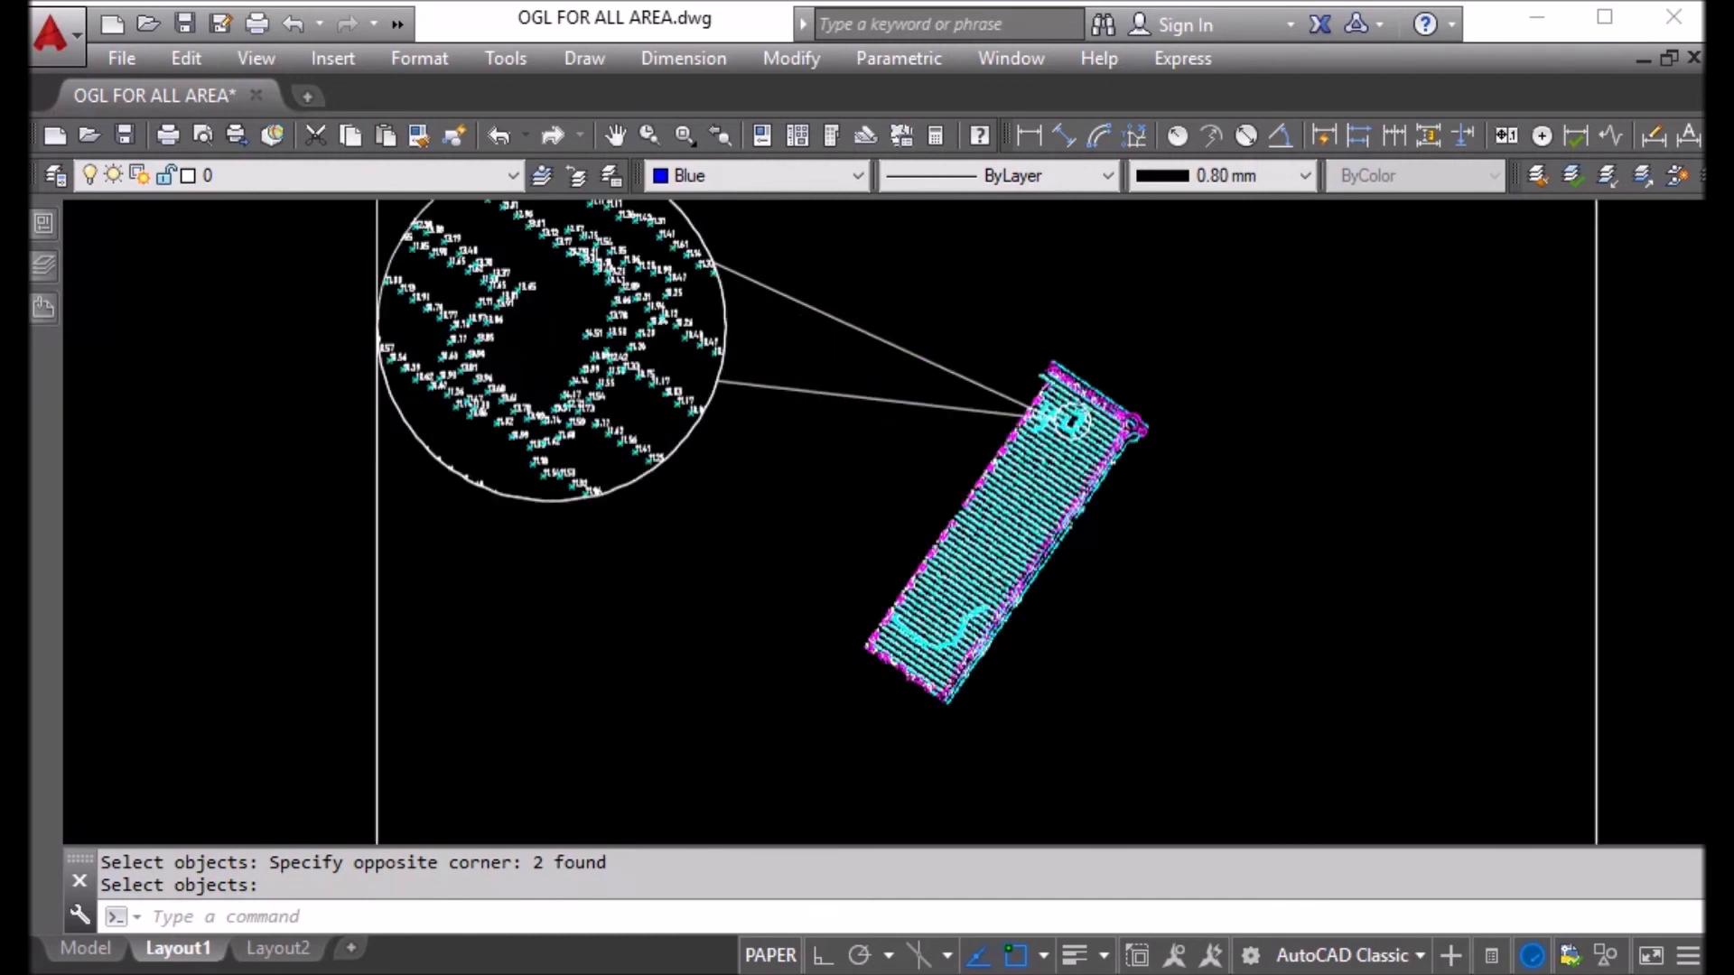
scroll(583, 430, down, 5)
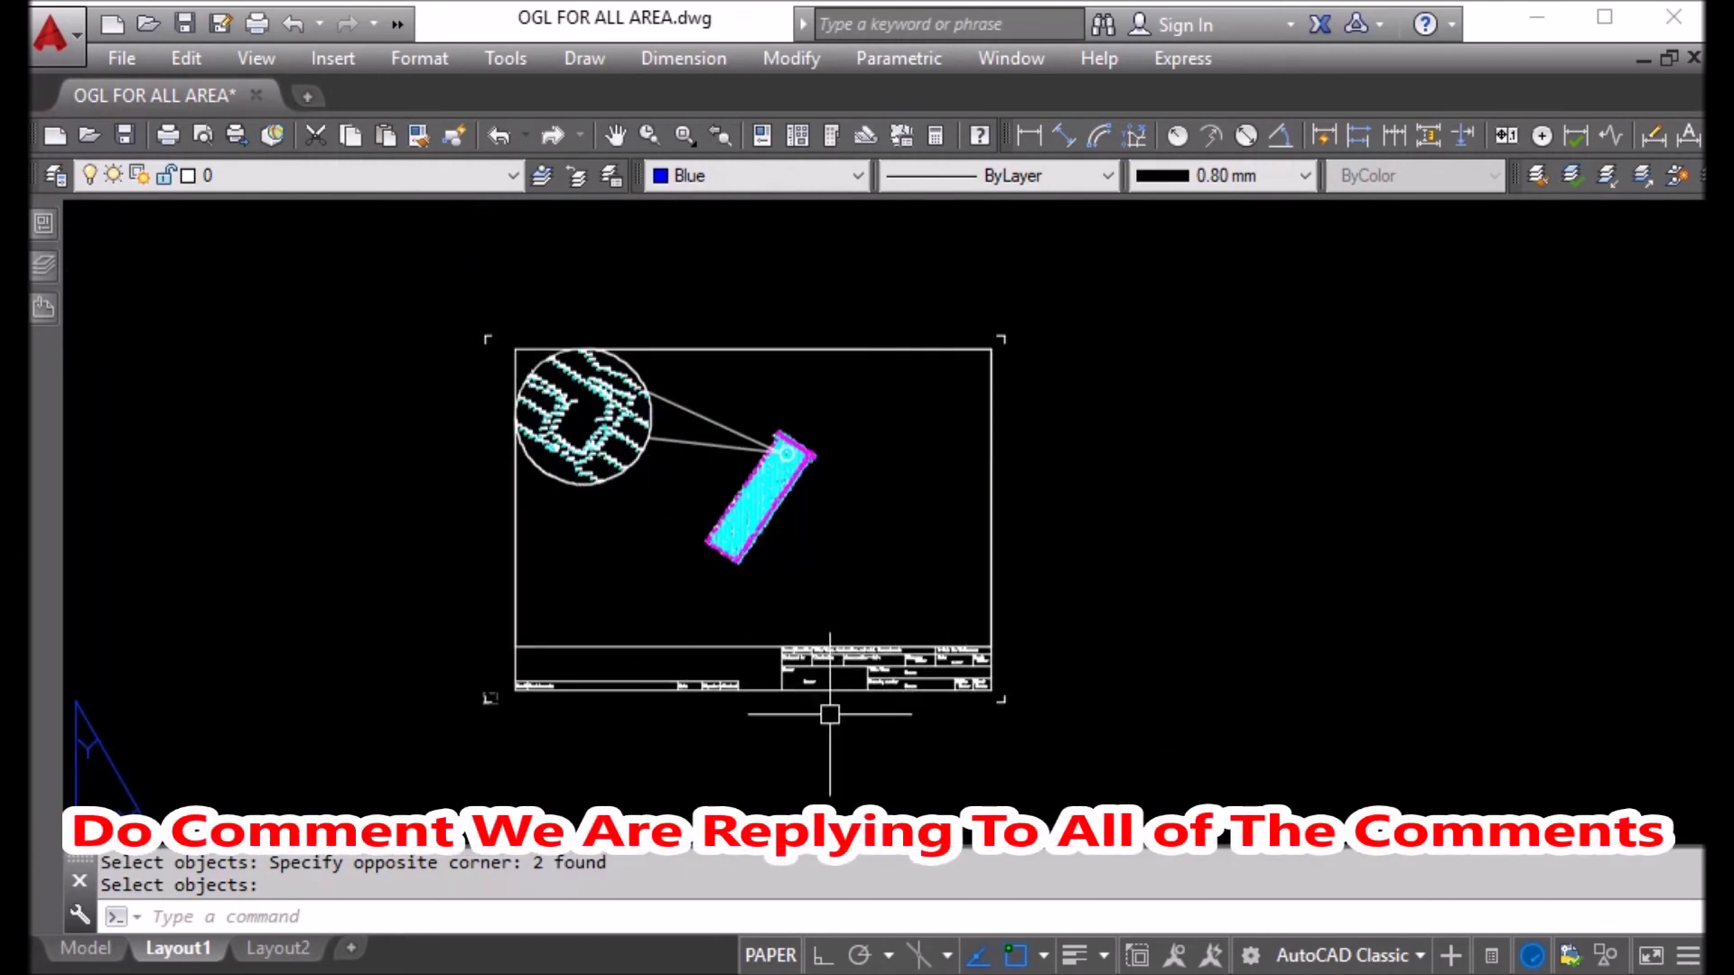
right_click(948, 646)
key(Escape)
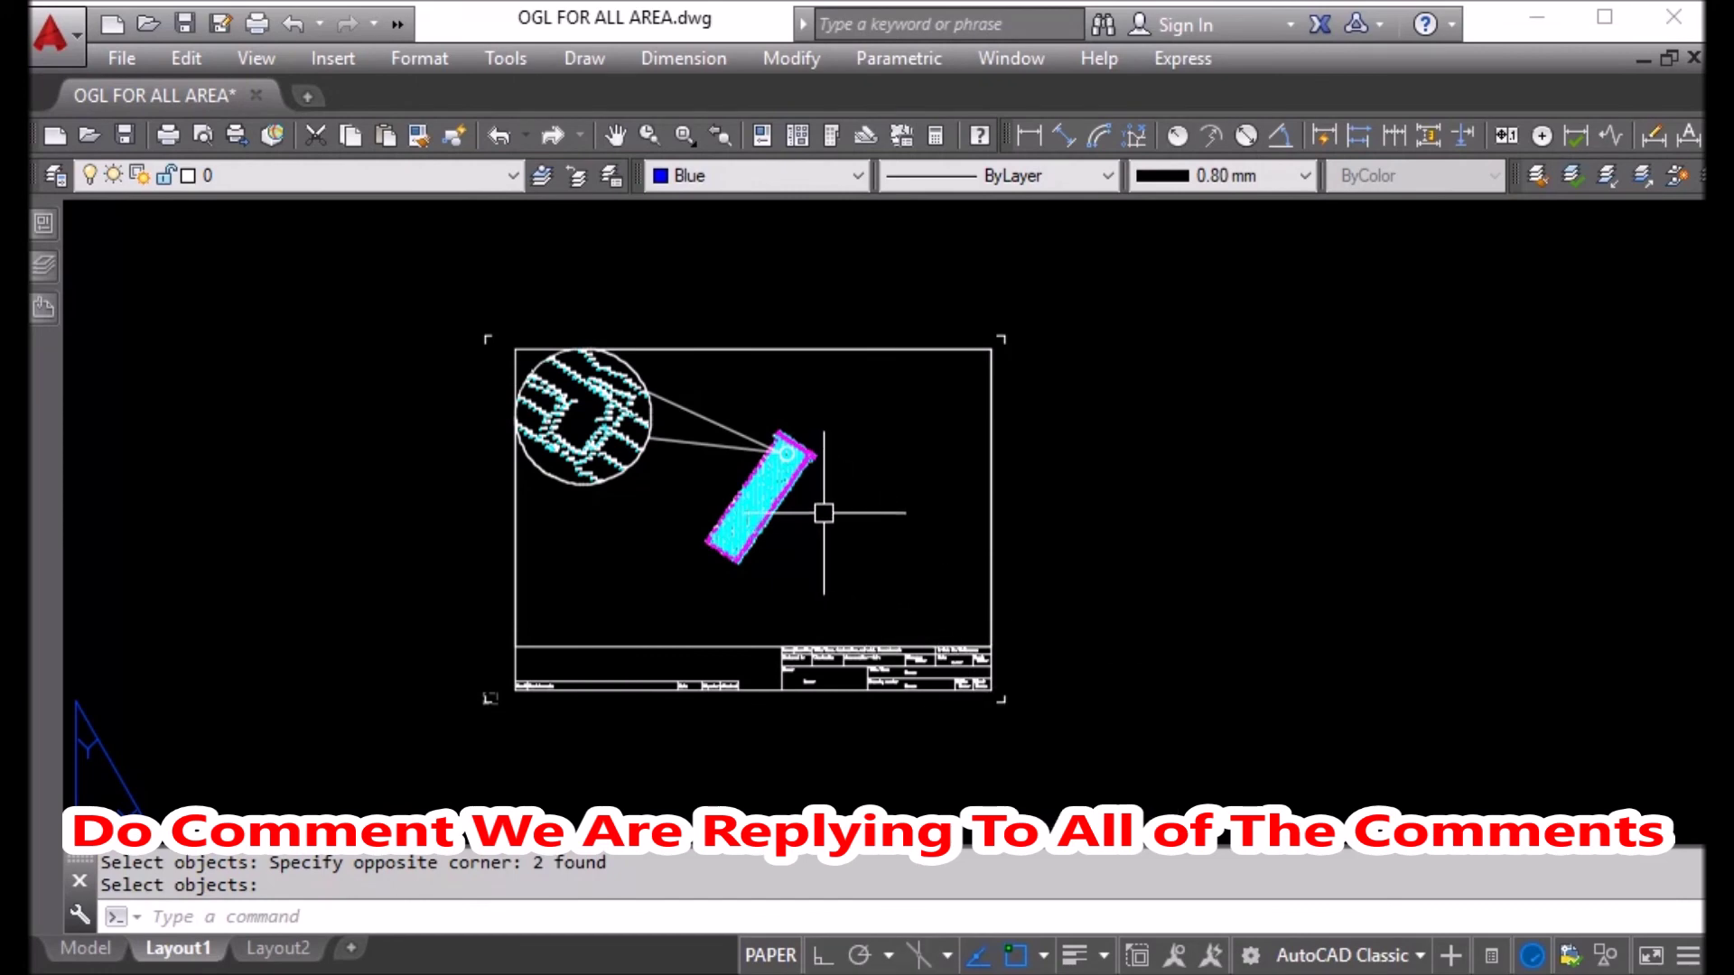
middle_click(905, 545)
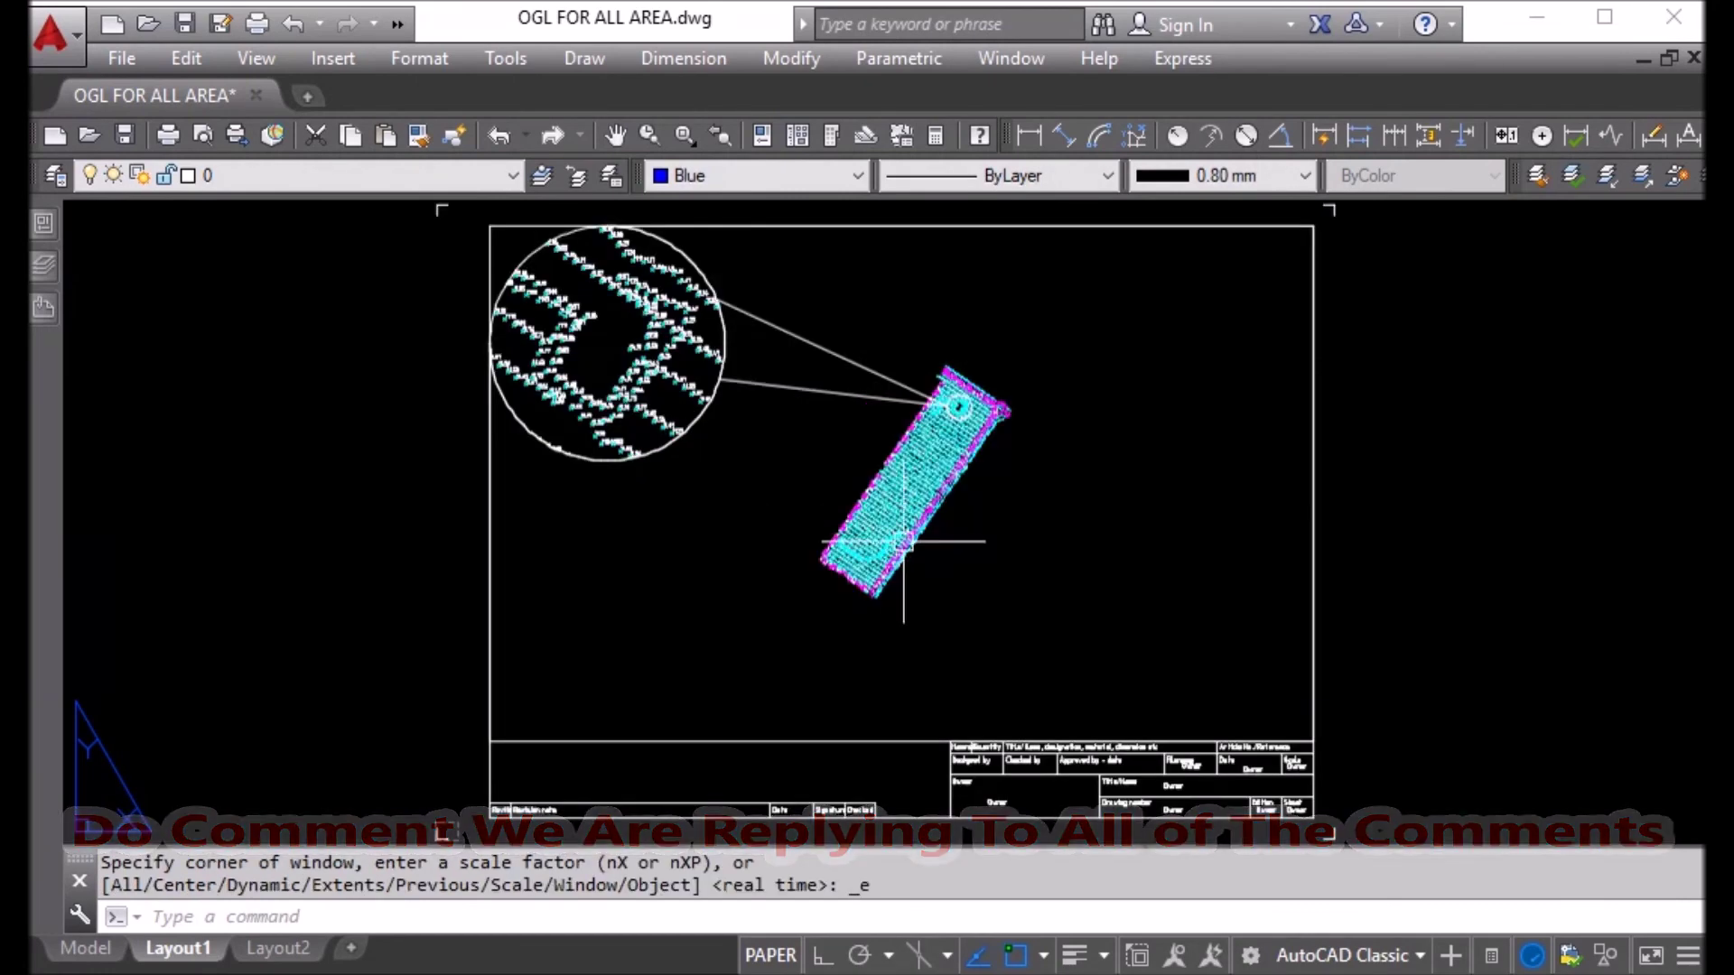